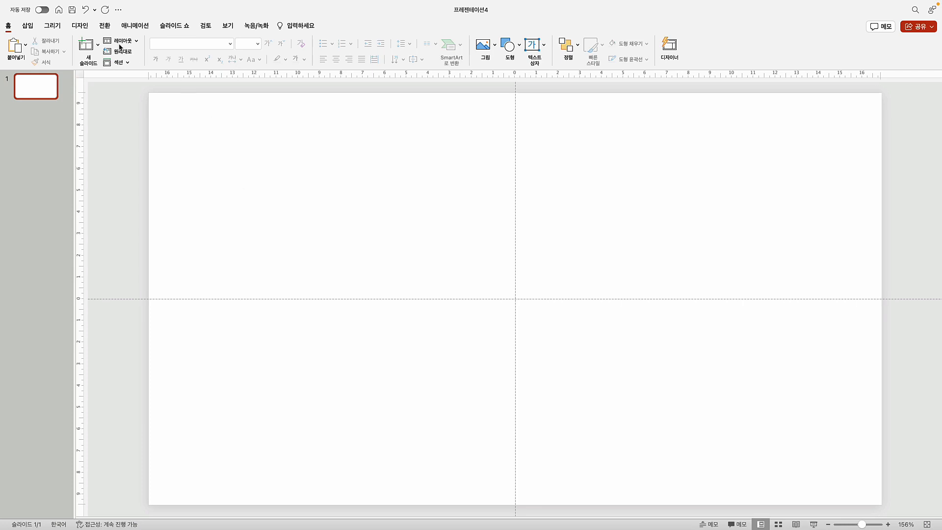
Set a custom slide size of 3000 × 720 px (105.83 × 25.4 cm) and choose to scale the content
{"action": "left_click", "coordinate": [81, 26]}
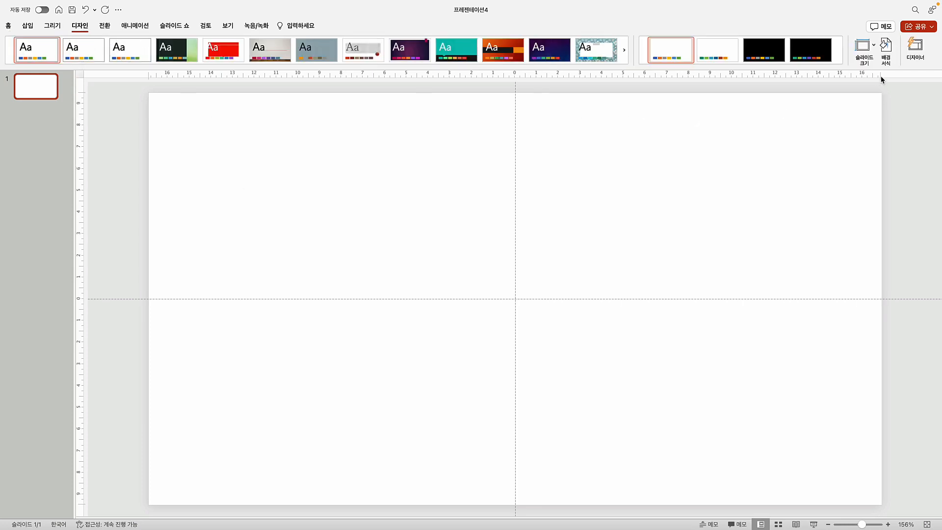
{"action": "left_click", "coordinate": [864, 50]}
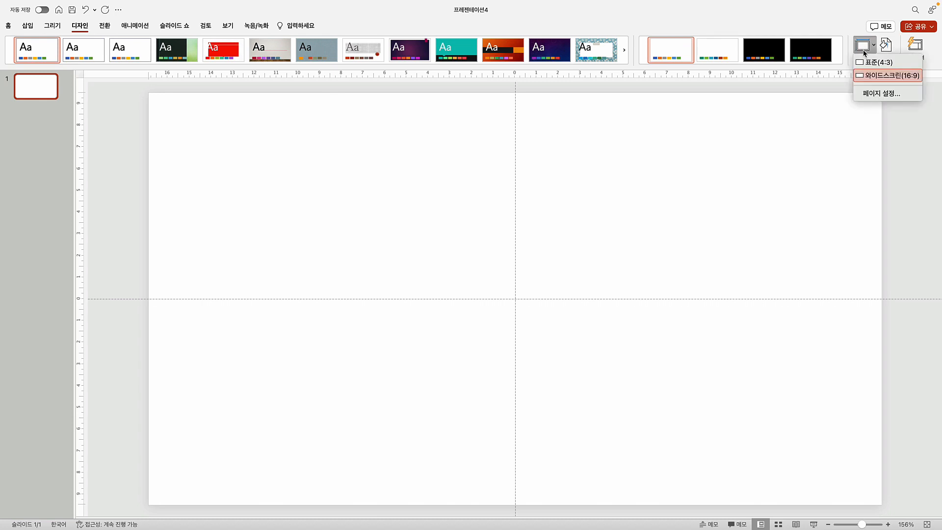
{"action": "left_click", "coordinate": [881, 98]}
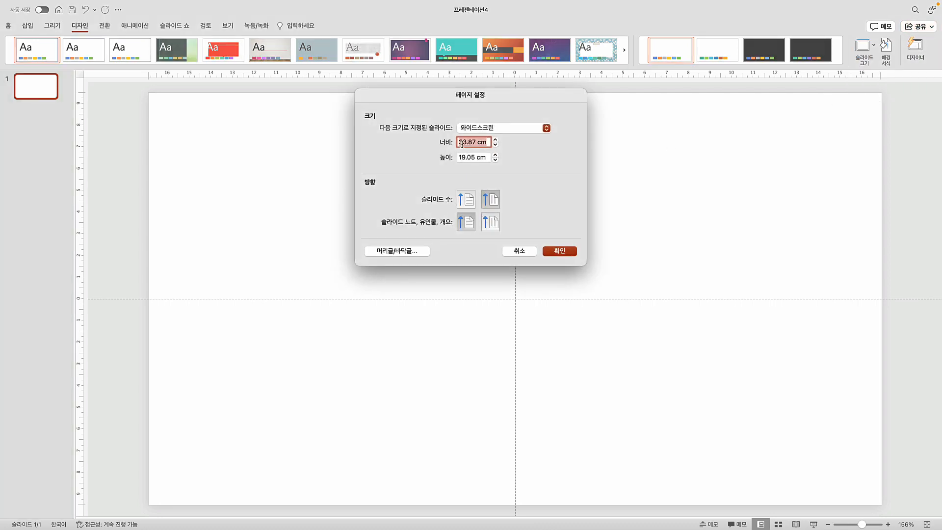
{"action": "type", "text": "3000px"}
{"action": "left_click", "coordinate": [473, 158]}
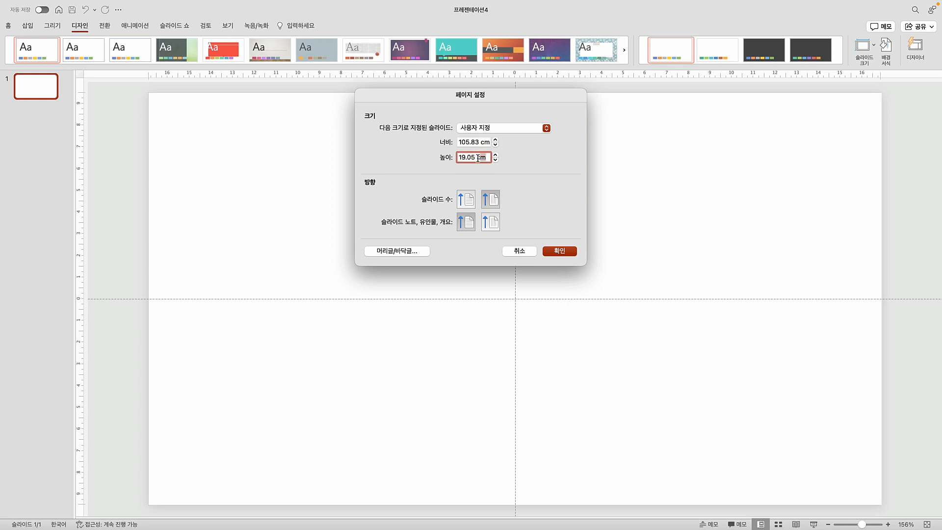
{"action": "left_click_drag", "start_coordinate": [485, 157], "coordinate": [446, 155]}
{"action": "type", "text": "720px"}
{"action": "left_click", "coordinate": [468, 142]}
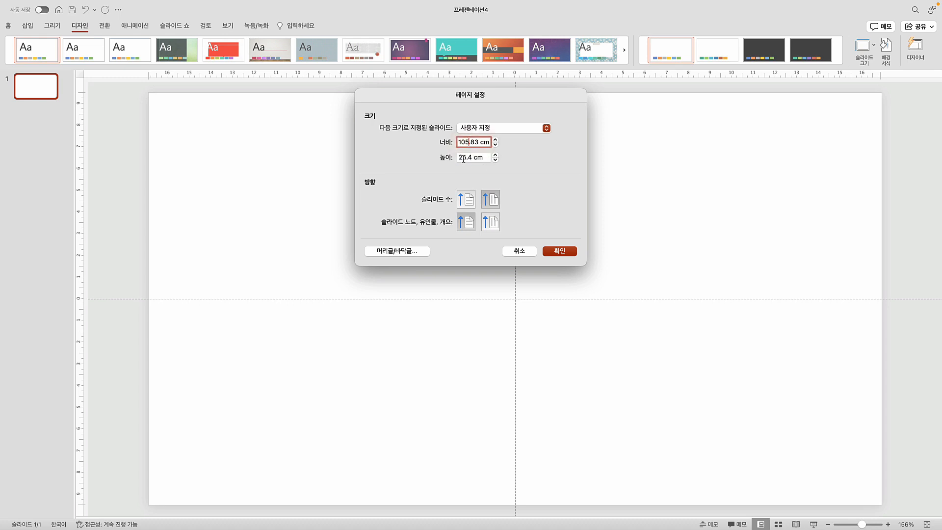
{"action": "left_click", "coordinate": [560, 252]}
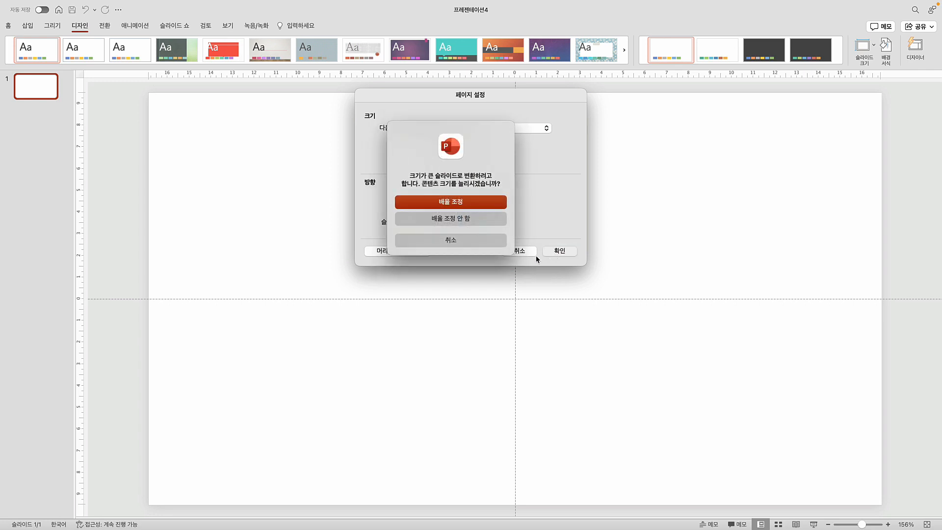
{"action": "left_click", "coordinate": [454, 204]}
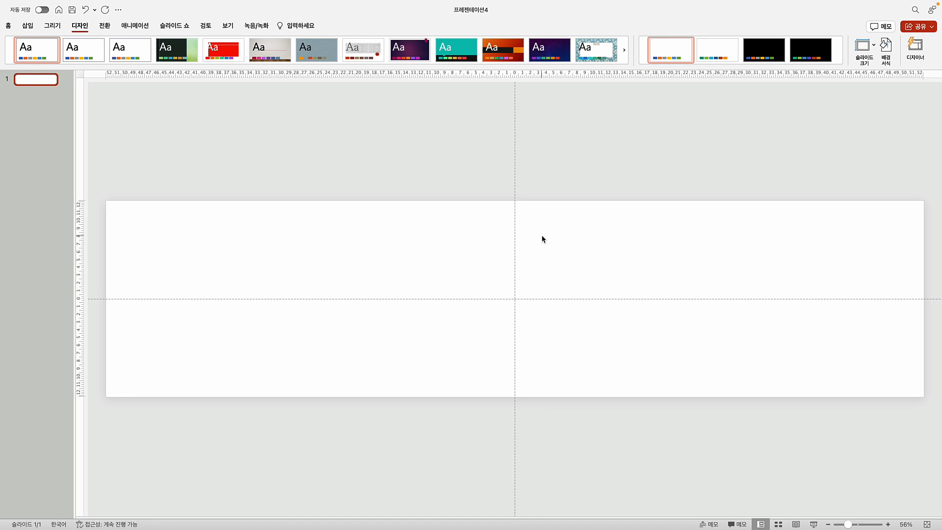
Draw a rectangle in the upper area of the slide
{"action": "left_click", "coordinate": [26, 27]}
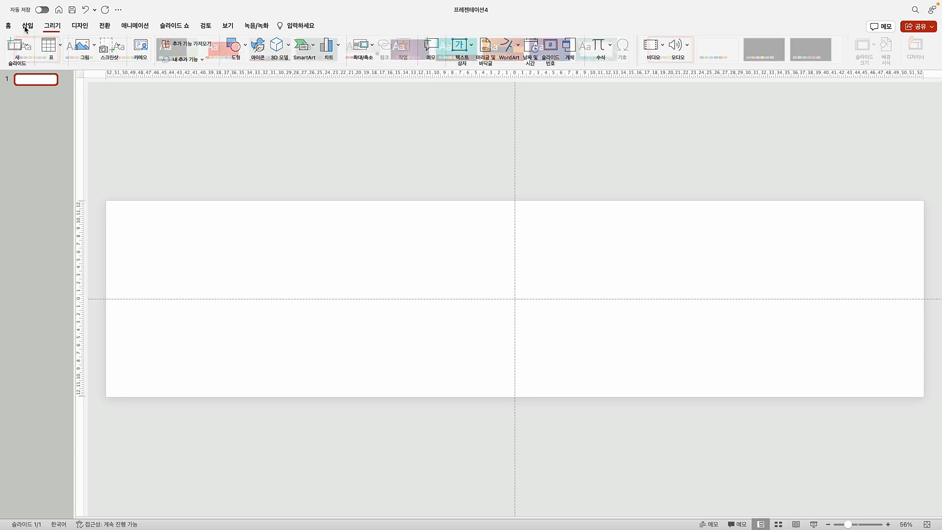
{"action": "left_click", "coordinate": [230, 47]}
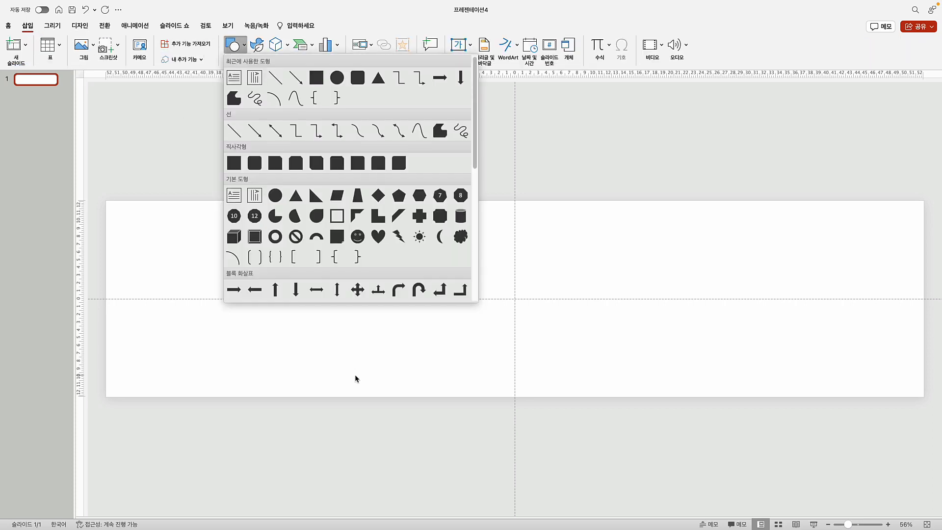
{"action": "left_click", "coordinate": [235, 164]}
{"action": "left_click_drag", "start_coordinate": [378, 230], "coordinate": [603, 249]}
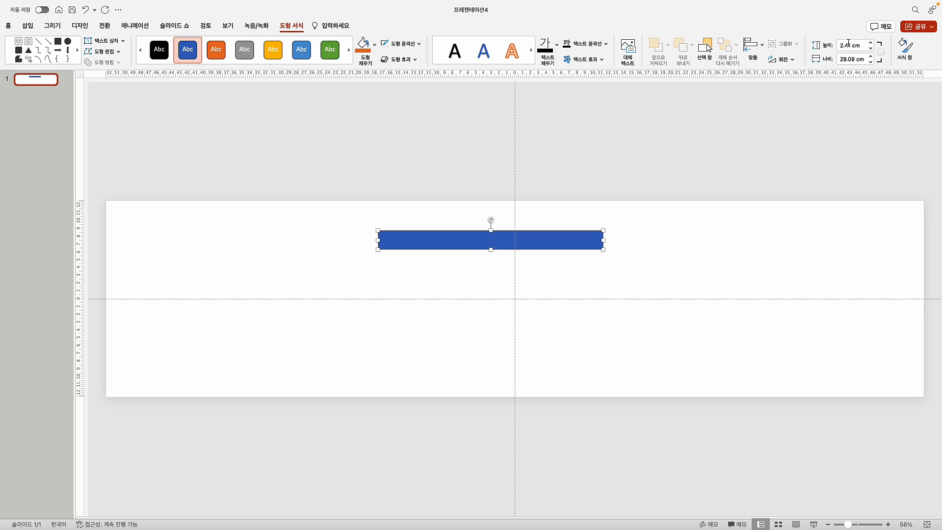
Make the rectangle 550px wide and centre it horizontally on the slide
{"action": "left_click", "coordinate": [865, 60]}
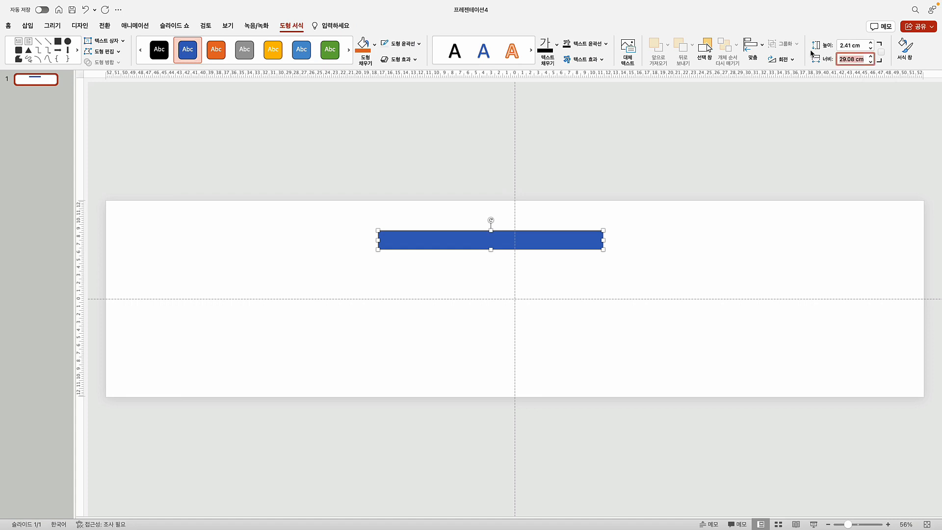
{"action": "type", "text": "550px"}
{"action": "key", "text": "Return"}
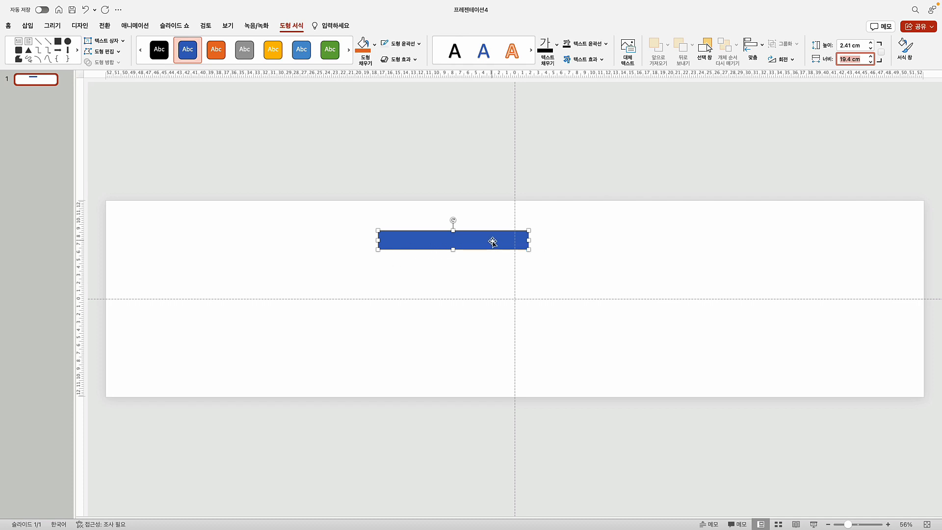
{"action": "left_click", "coordinate": [473, 242]}
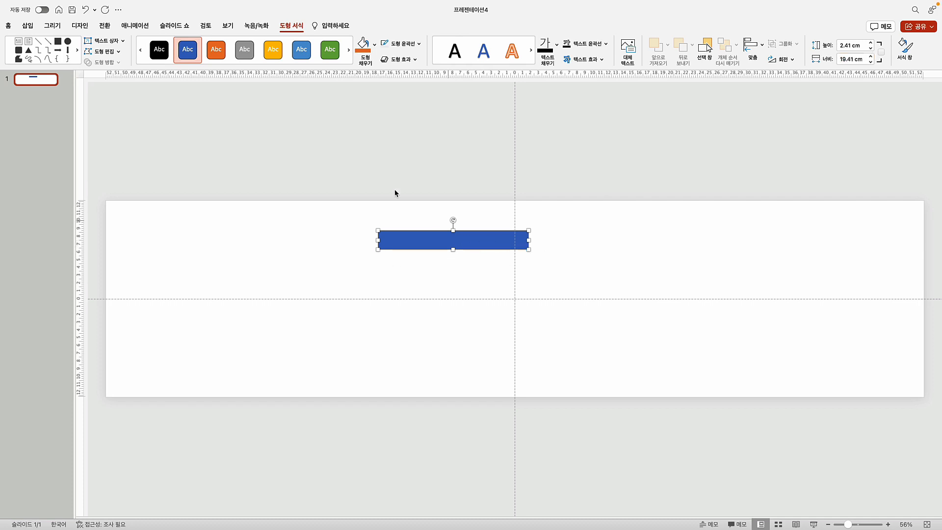
{"action": "left_click", "coordinate": [758, 44]}
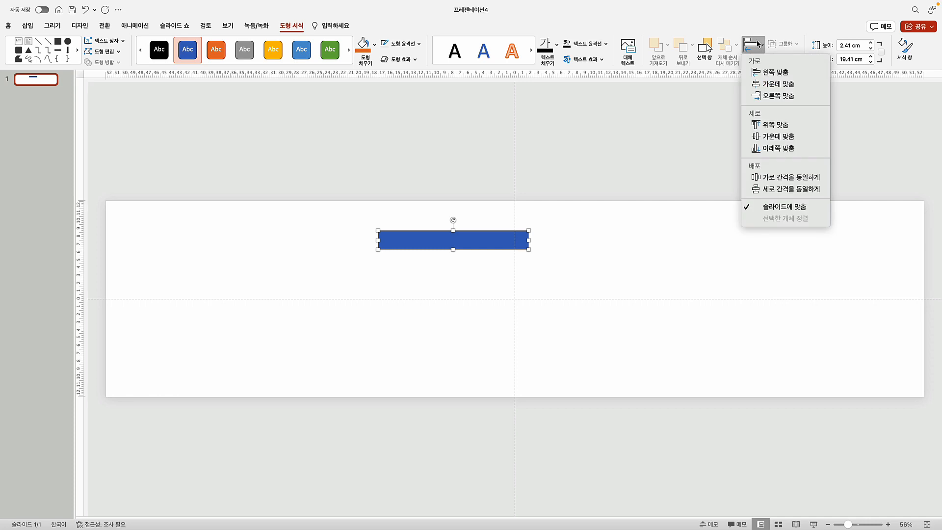
{"action": "left_click", "coordinate": [773, 85]}
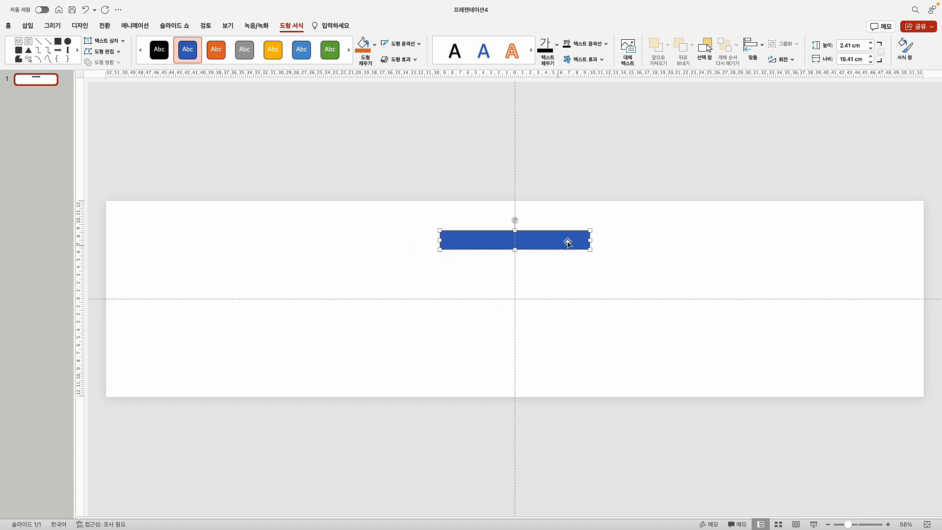
Add a vertical guide and place it on the blue bar's left edge
{"action": "left_click", "coordinate": [265, 245]}
{"action": "right_click", "coordinate": [268, 231]}
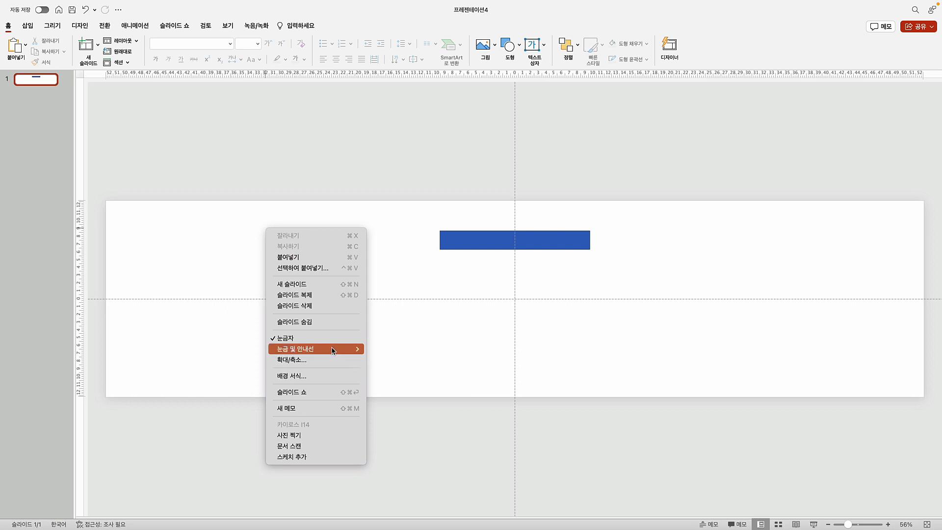
{"action": "mouse_move", "coordinate": [333, 350]}
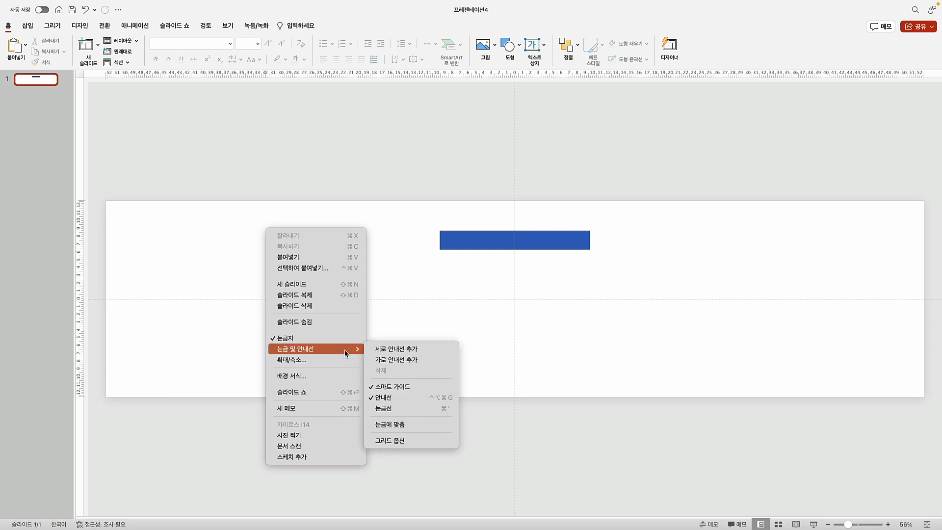
{"action": "left_click", "coordinate": [401, 351]}
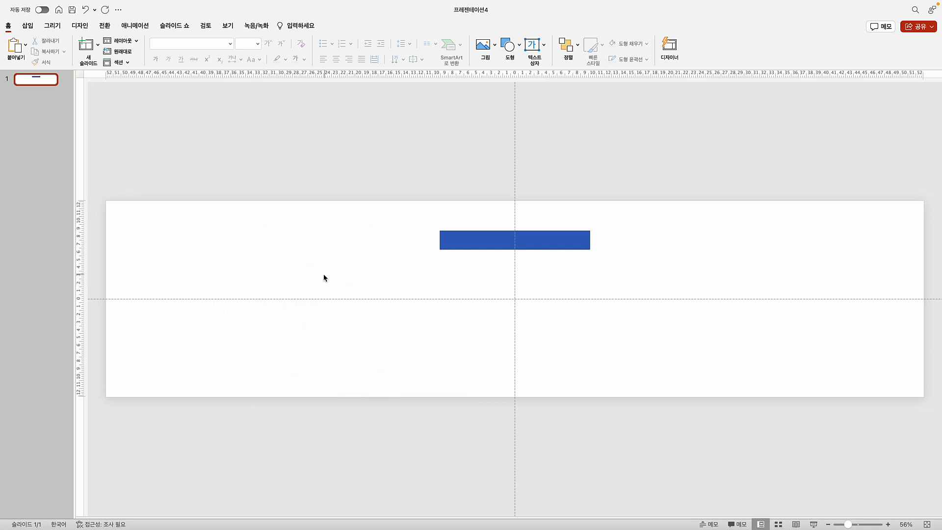
{"action": "right_click", "coordinate": [310, 250]}
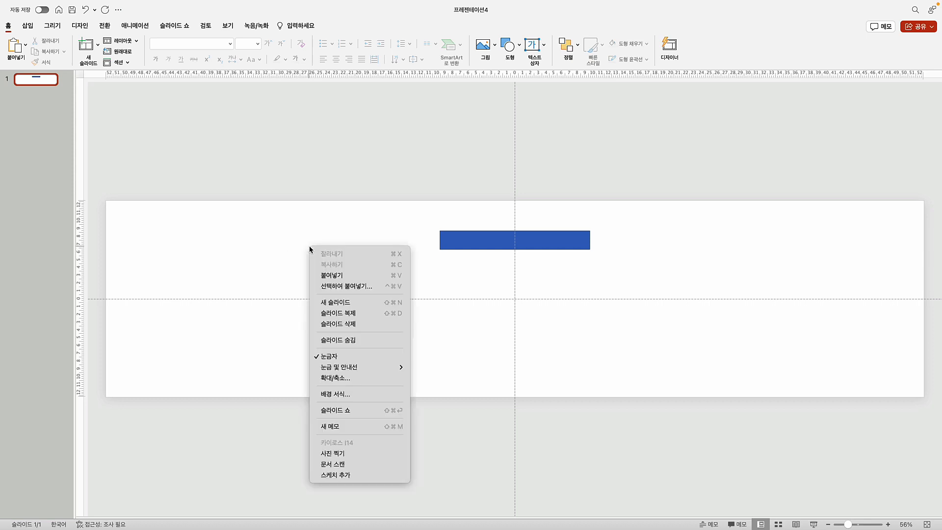
{"action": "mouse_move", "coordinate": [373, 367]}
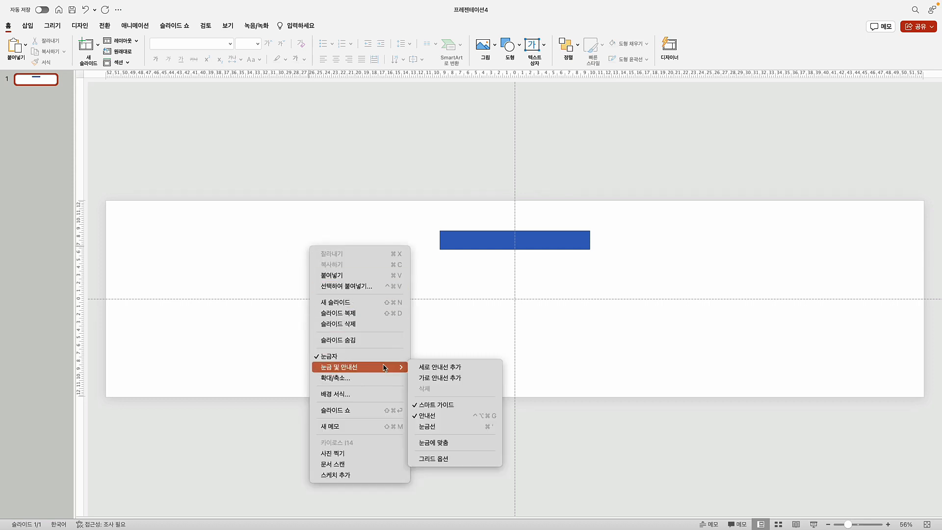
{"action": "left_click", "coordinate": [427, 369]}
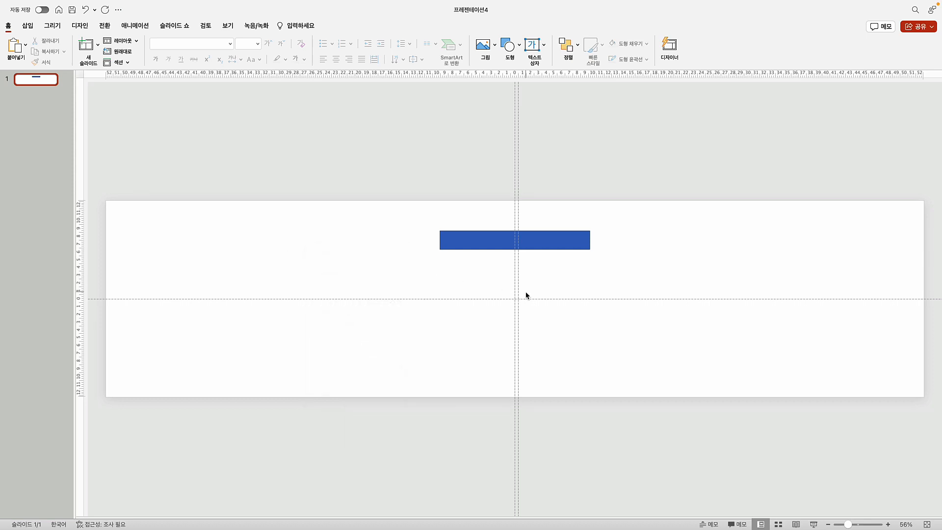
{"action": "left_click_drag", "start_coordinate": [518, 290], "coordinate": [439, 280]}
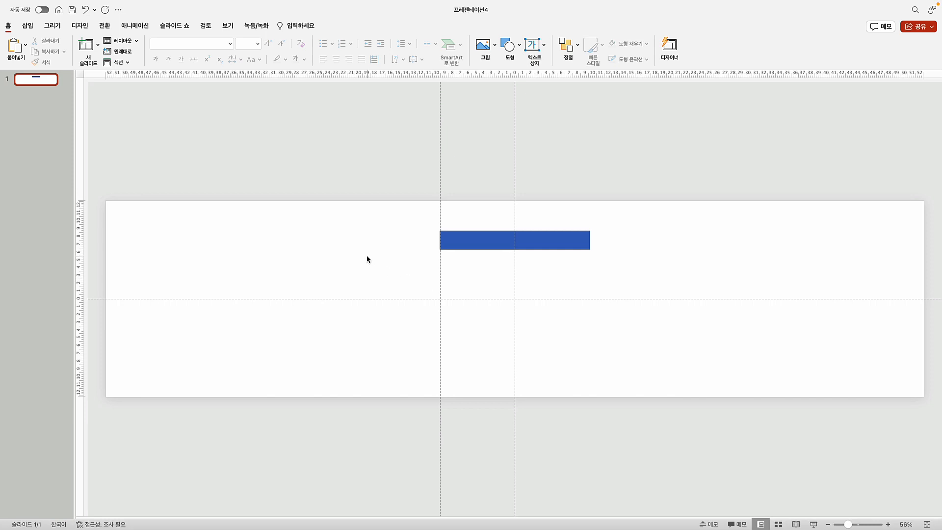
Add a second vertical guide at the bar's right edge, about 9.70 cm from centre
{"action": "right_click", "coordinate": [337, 239]}
{"action": "mouse_move", "coordinate": [393, 361]}
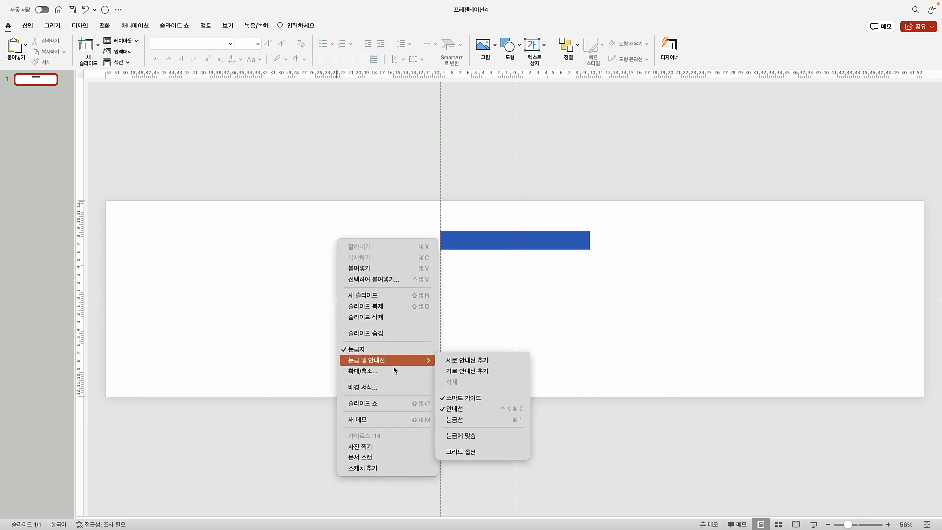
{"action": "left_click", "coordinate": [459, 361]}
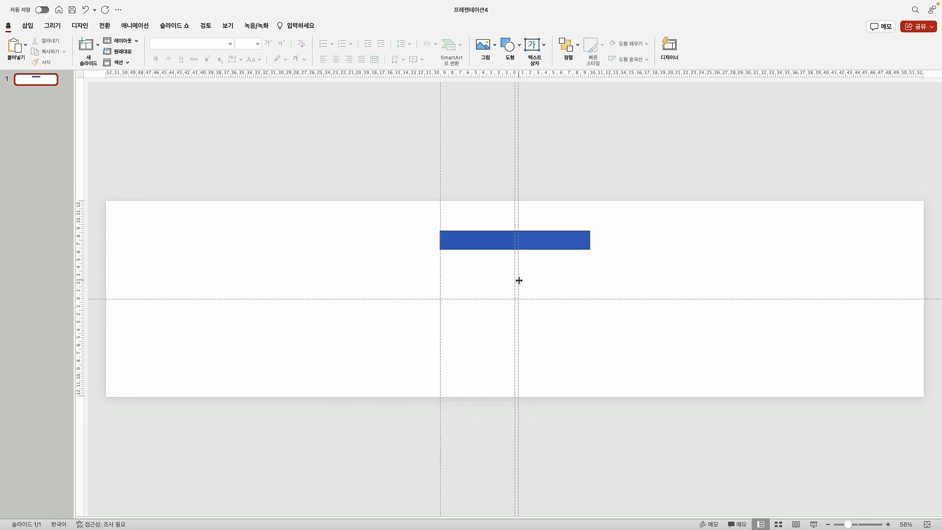
{"action": "left_click_drag", "start_coordinate": [519, 280], "coordinate": [589, 280]}
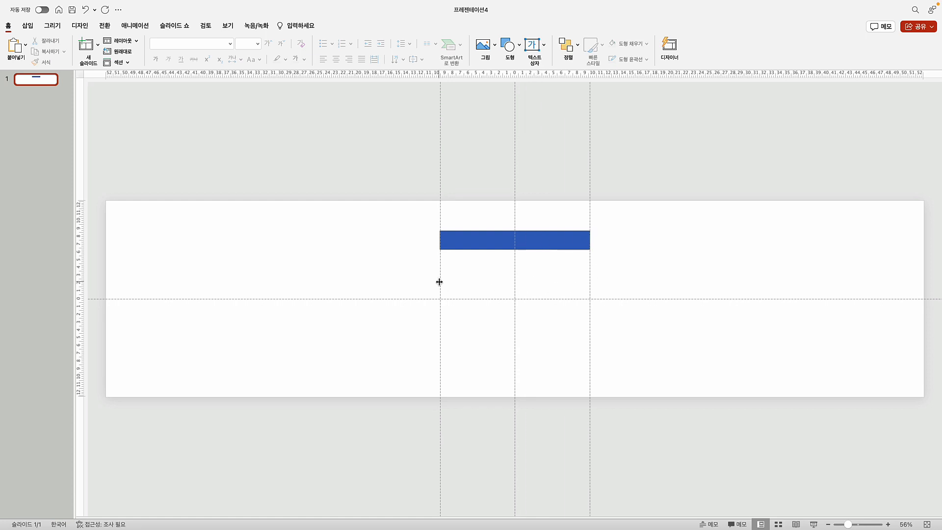
{"action": "left_click_drag", "start_coordinate": [439, 282], "coordinate": [440, 284]}
Widen the blue bar to 966px (34.08 cm) and recentre it horizontally on the slide
{"action": "left_click", "coordinate": [470, 245]}
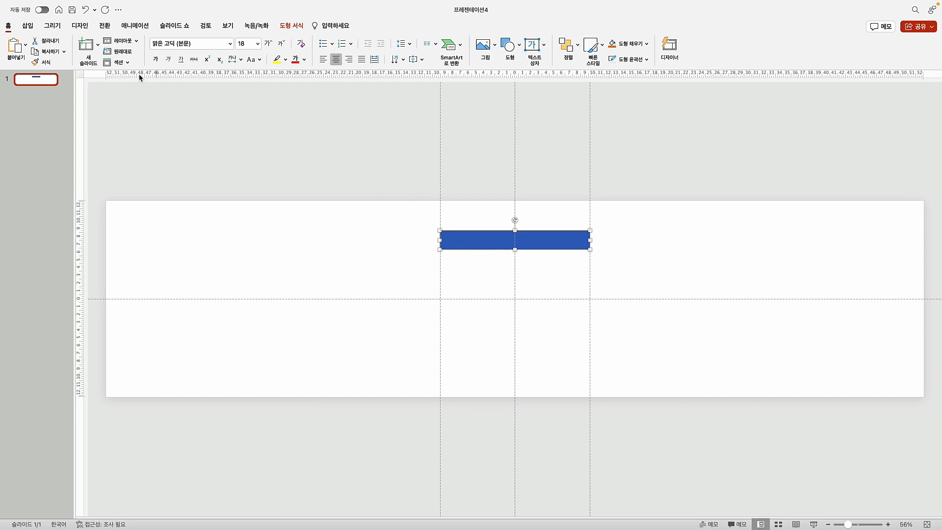
{"action": "left_click", "coordinate": [293, 26]}
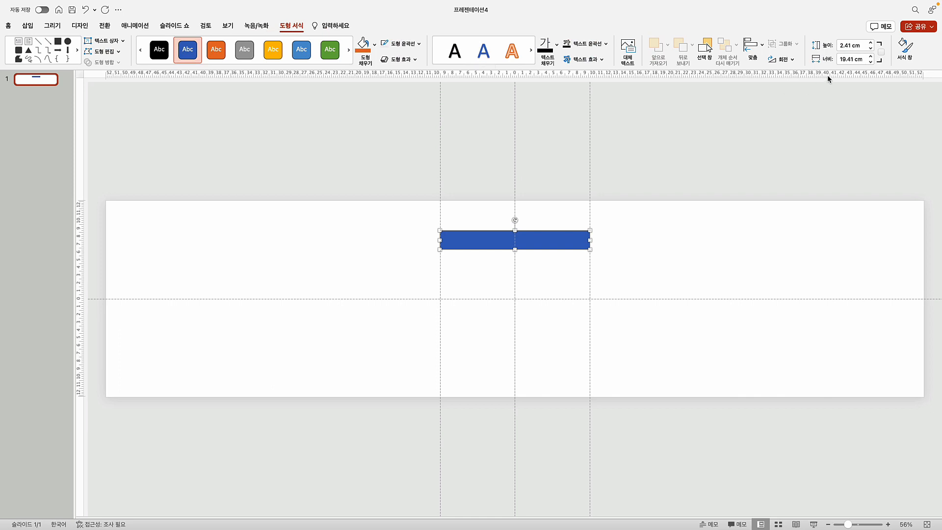
{"action": "double_click", "coordinate": [842, 58]}
{"action": "type", "text": "966"}
{"action": "key", "text": "shift+End"}
{"action": "type", "text": "px"}
{"action": "key", "text": "Return"}
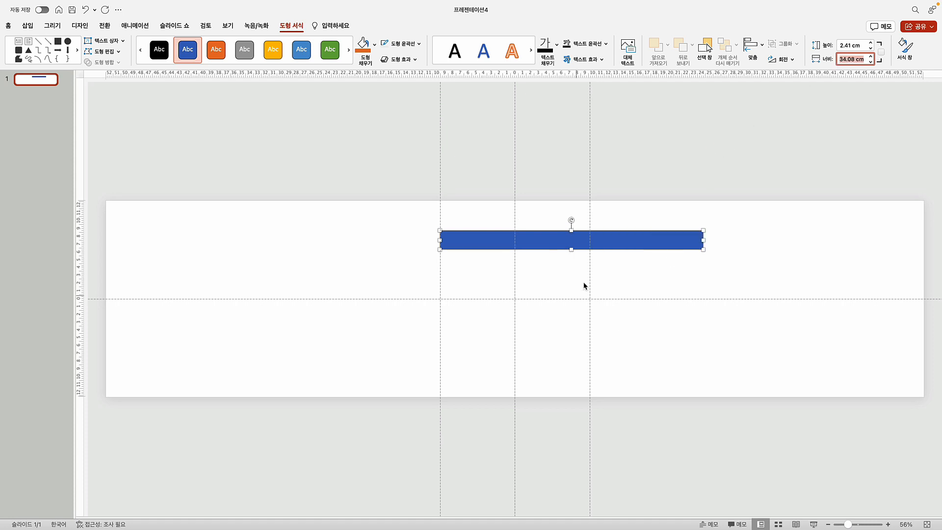
{"action": "left_click", "coordinate": [753, 46]}
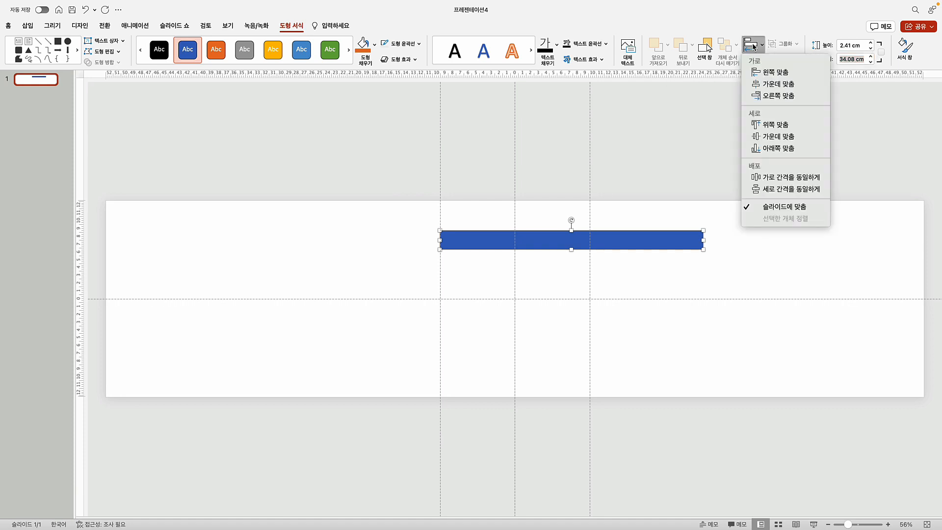
{"action": "left_click", "coordinate": [768, 84]}
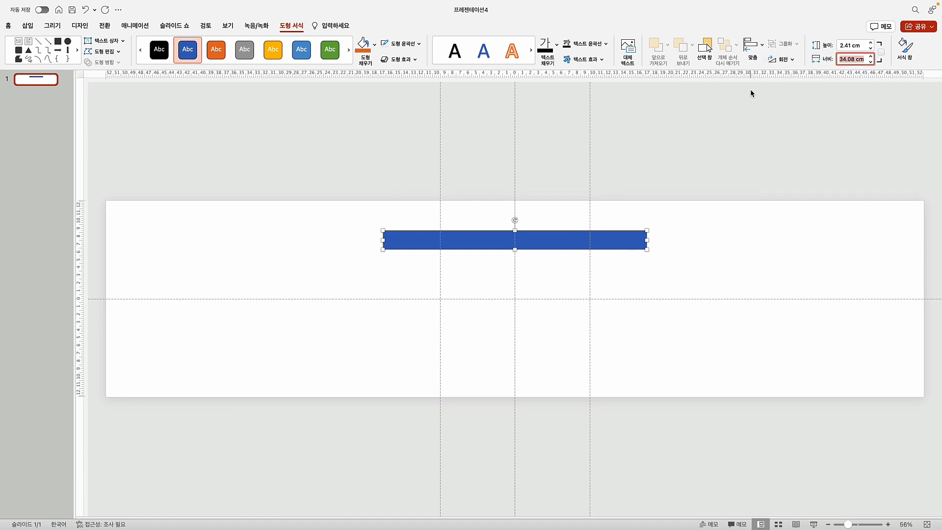
{"action": "left_click", "coordinate": [286, 266]}
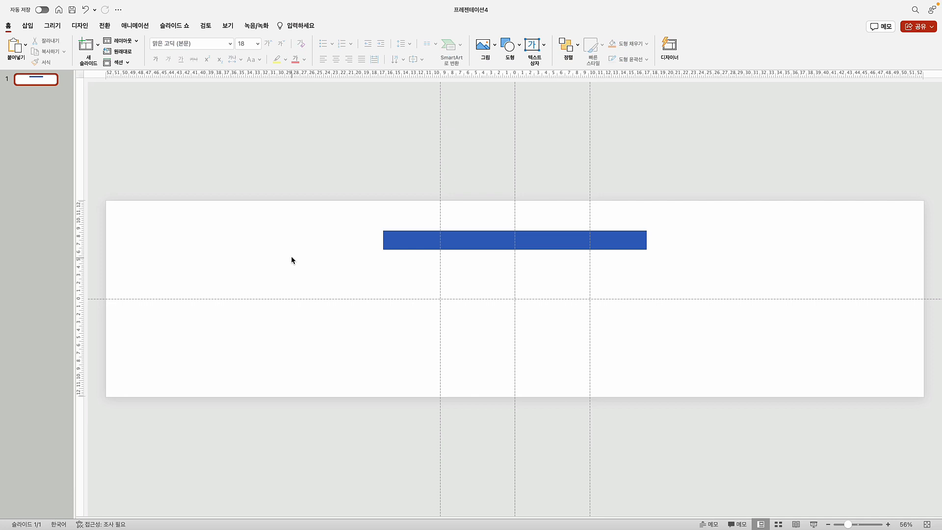
Add a vertical guide at the widened bar's left end
{"action": "right_click", "coordinate": [294, 241]}
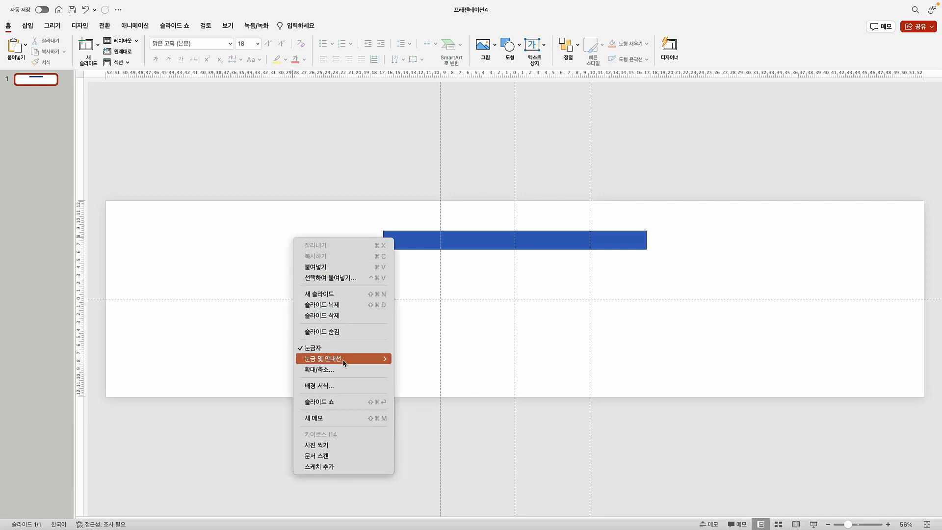
{"action": "mouse_move", "coordinate": [346, 362]}
{"action": "left_click", "coordinate": [414, 360]}
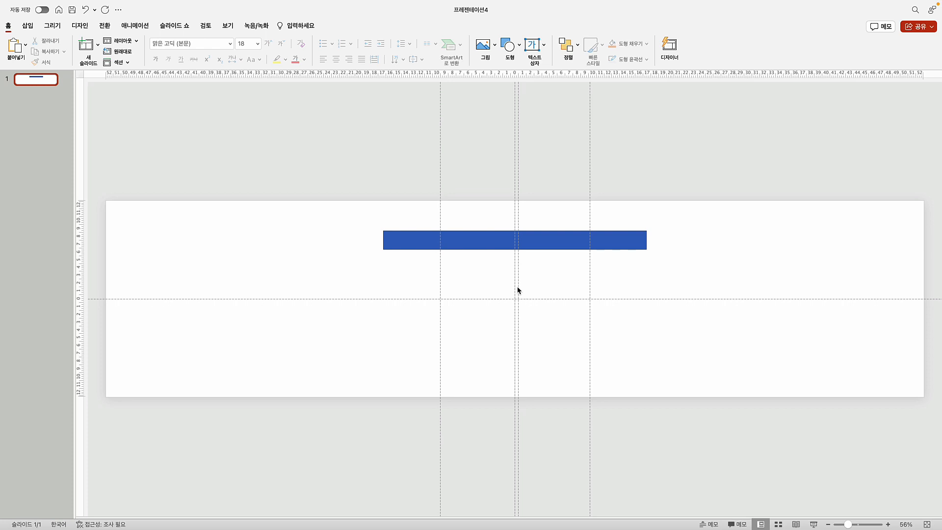
{"action": "left_click_drag", "start_coordinate": [519, 290], "coordinate": [383, 276]}
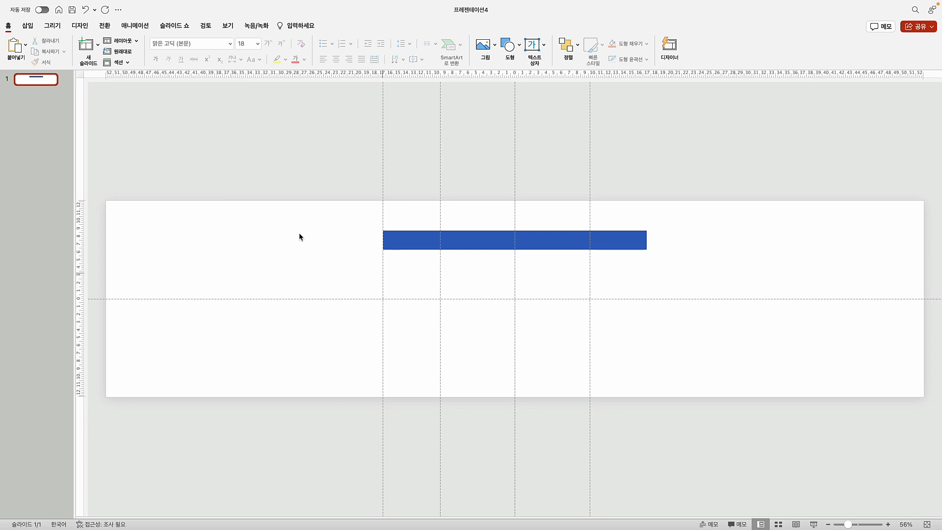
Add another vertical guide at the bar's right end, about 17.10 cm from centre
{"action": "right_click", "coordinate": [299, 234]}
{"action": "mouse_move", "coordinate": [358, 355]}
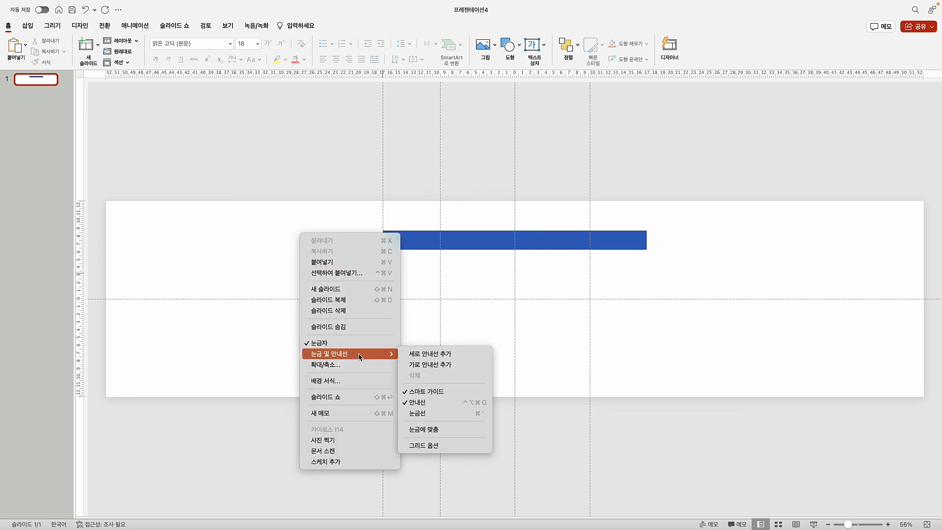
{"action": "left_click", "coordinate": [432, 354]}
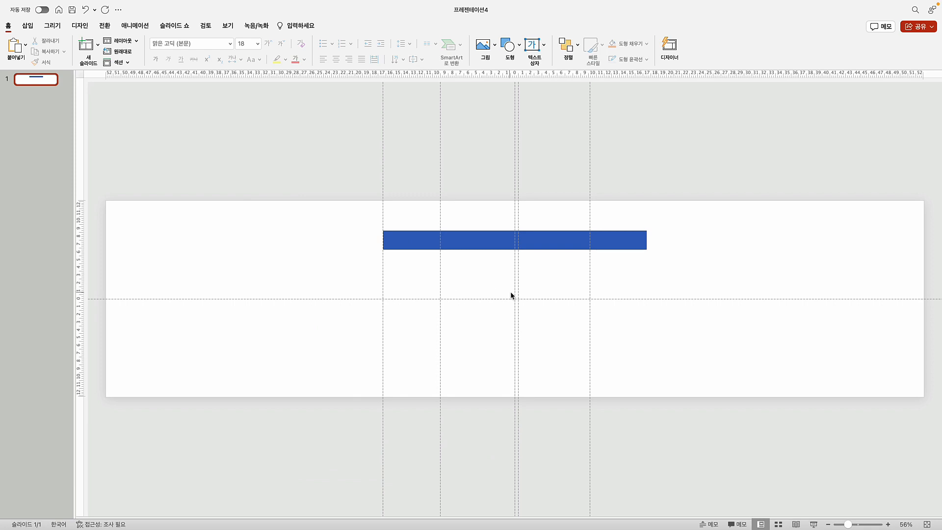
{"action": "left_click_drag", "start_coordinate": [517, 289], "coordinate": [646, 292]}
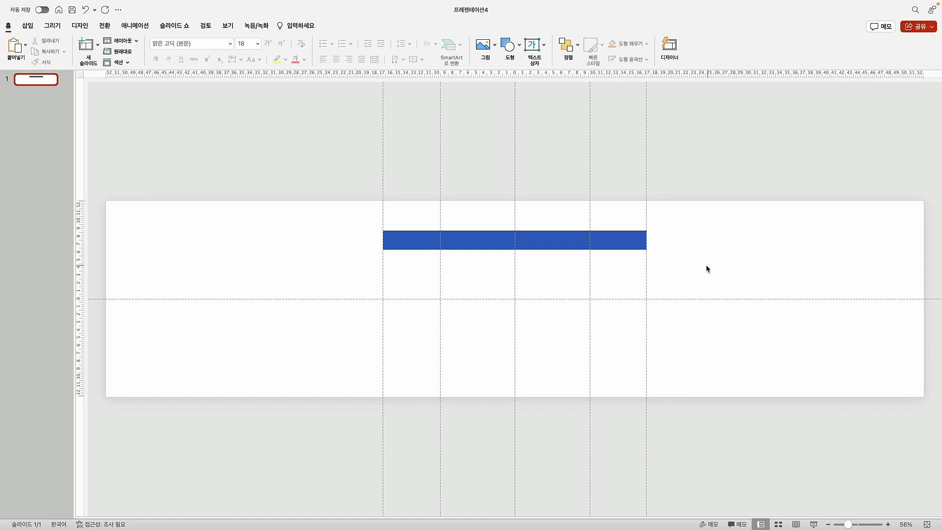
Widen the blue bar to 2000px (70.56 cm) and centre it horizontally on the slide
{"action": "left_click", "coordinate": [405, 243]}
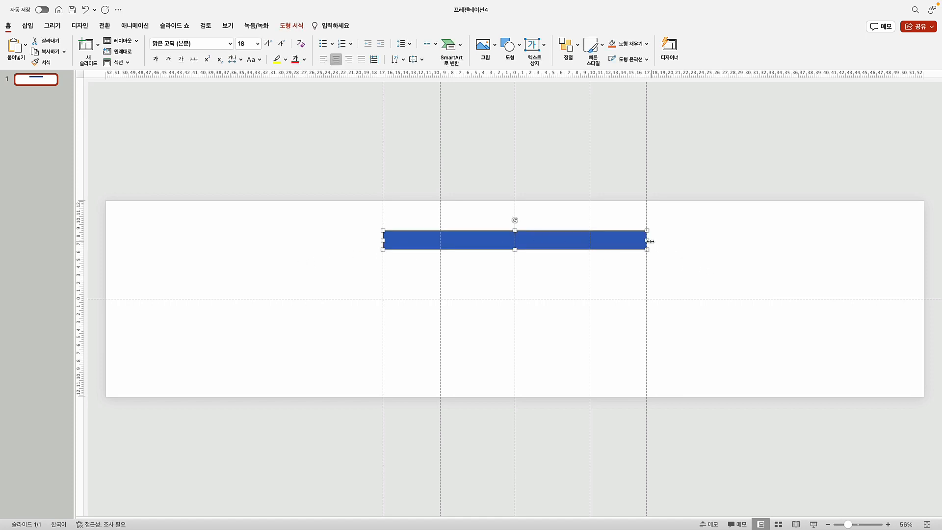
{"action": "left_click", "coordinate": [310, 250]}
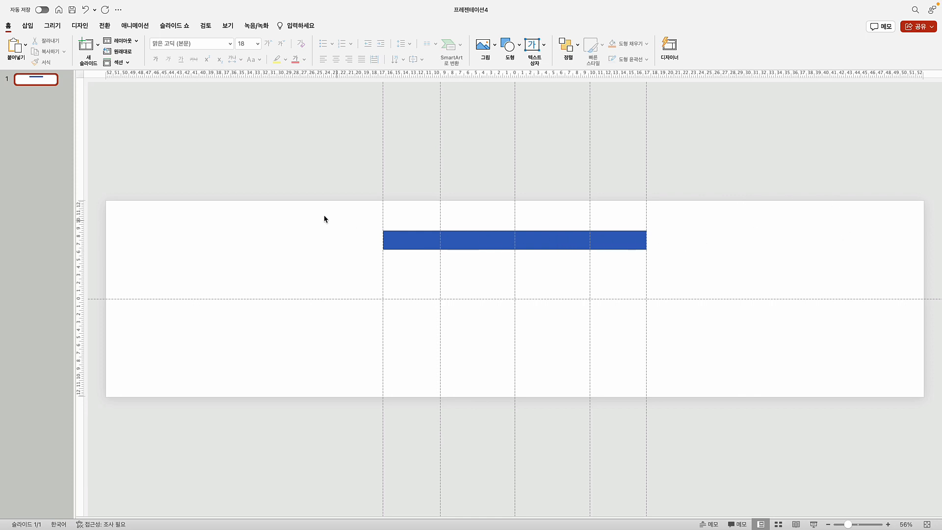
{"action": "left_click", "coordinate": [508, 244]}
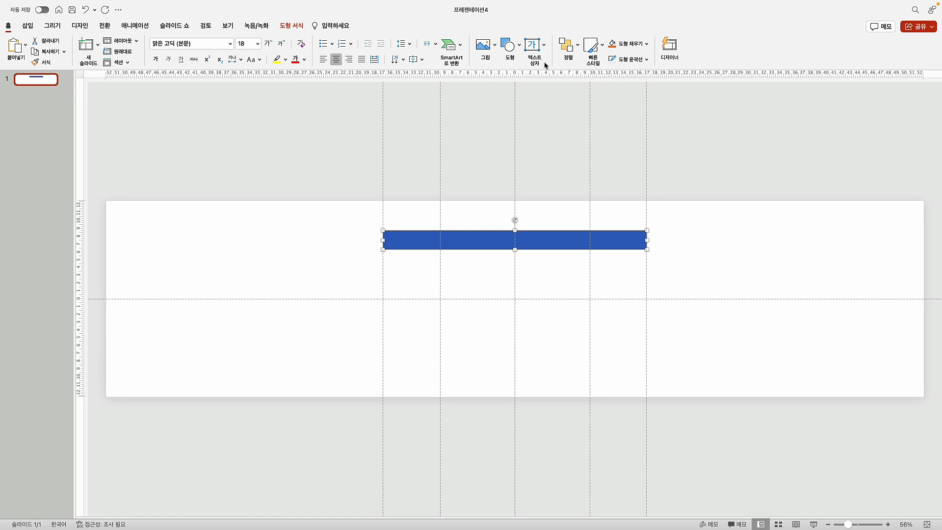
{"action": "left_click", "coordinate": [292, 26]}
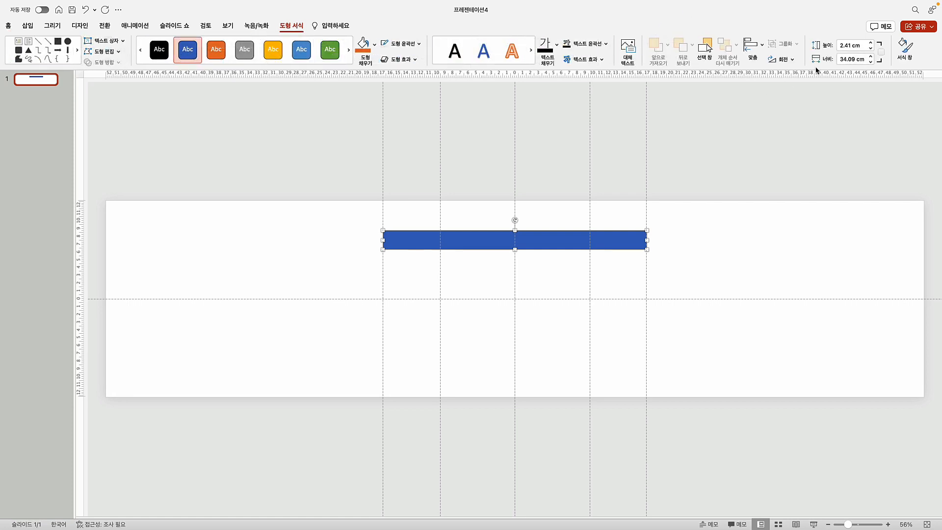
{"action": "left_click", "coordinate": [842, 60]}
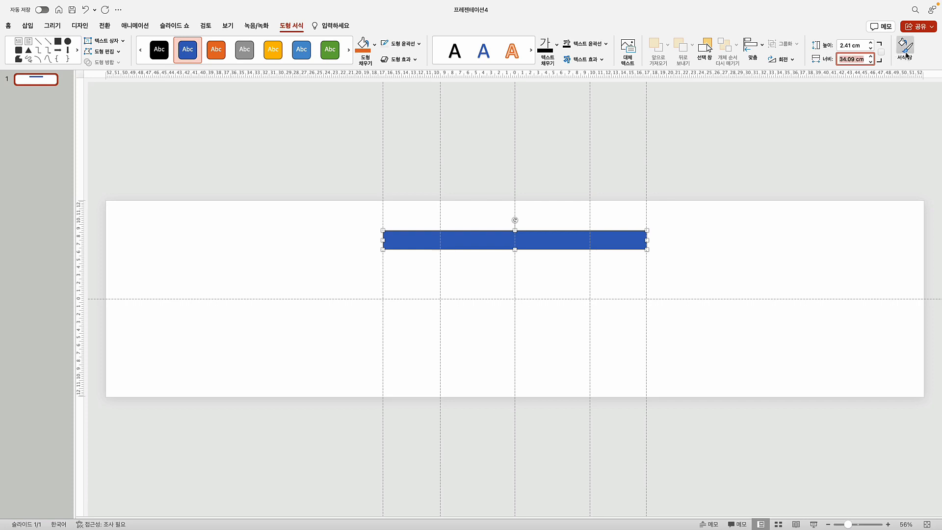
{"action": "type", "text": "2000px"}
{"action": "key", "text": "Return"}
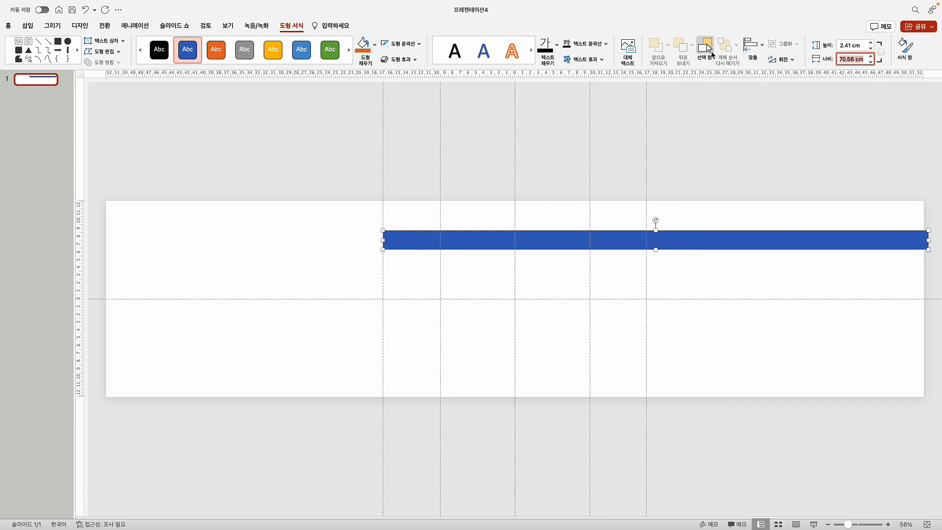
{"action": "left_click", "coordinate": [752, 46]}
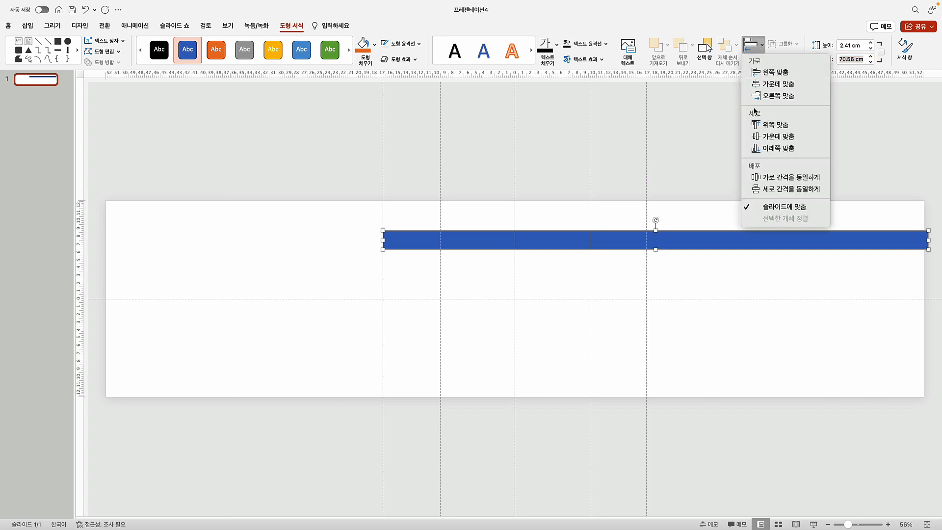
{"action": "left_click", "coordinate": [772, 85]}
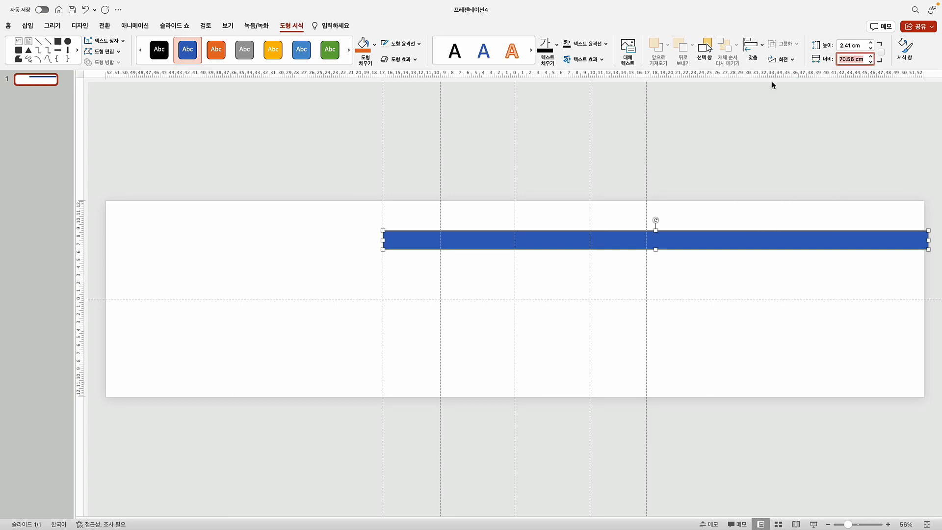
{"action": "left_click", "coordinate": [219, 243]}
{"action": "right_click", "coordinate": [202, 234]}
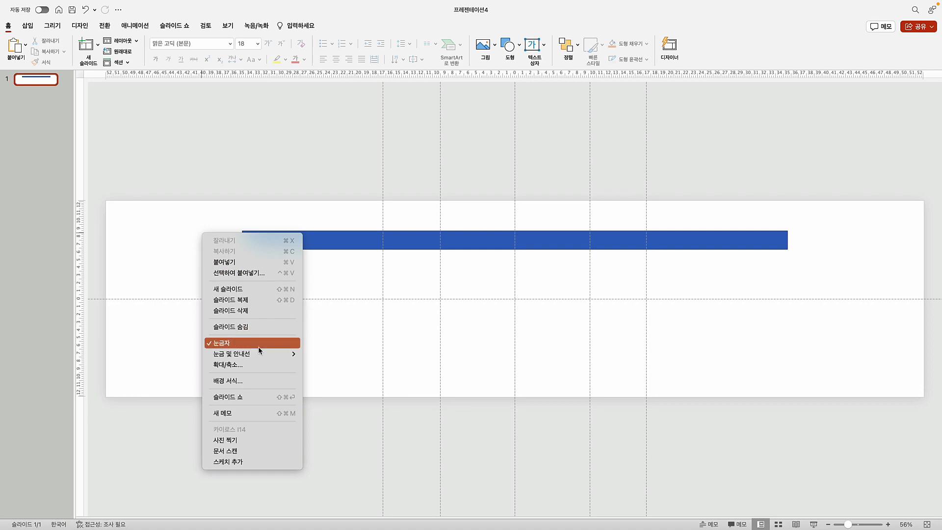
Add vertical guides at both ends of the 70.56 cm bar, about 35 cm from centre
{"action": "mouse_move", "coordinate": [260, 354]}
{"action": "left_click", "coordinate": [339, 352]}
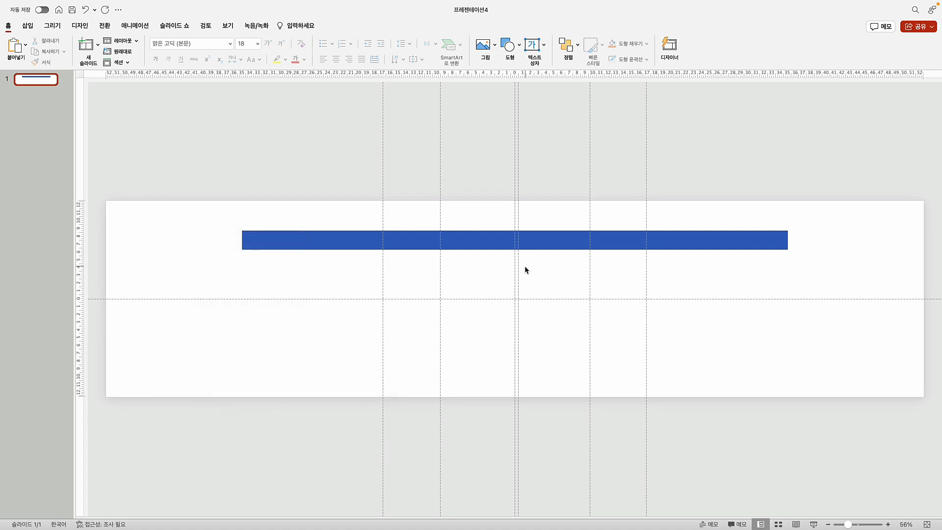
{"action": "left_click_drag", "start_coordinate": [518, 269], "coordinate": [242, 270]}
{"action": "right_click", "coordinate": [197, 240]}
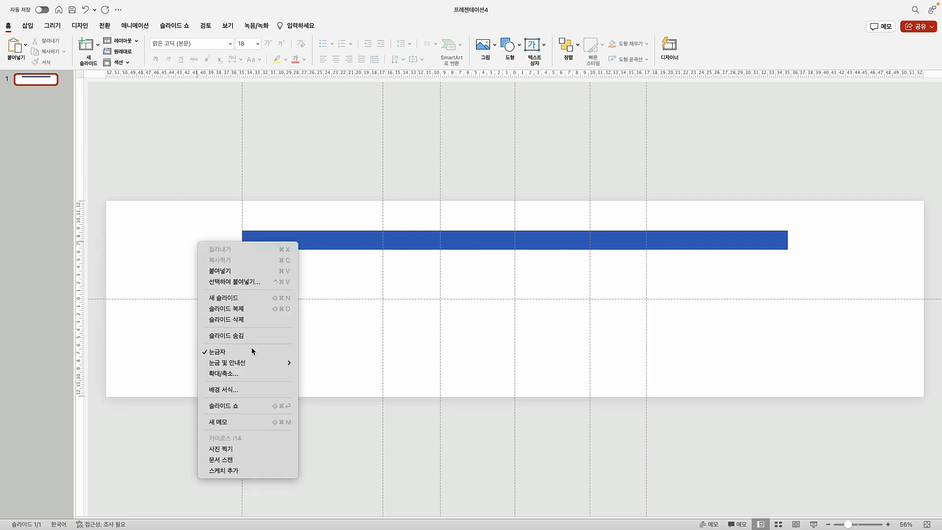
{"action": "left_click", "coordinate": [321, 363]}
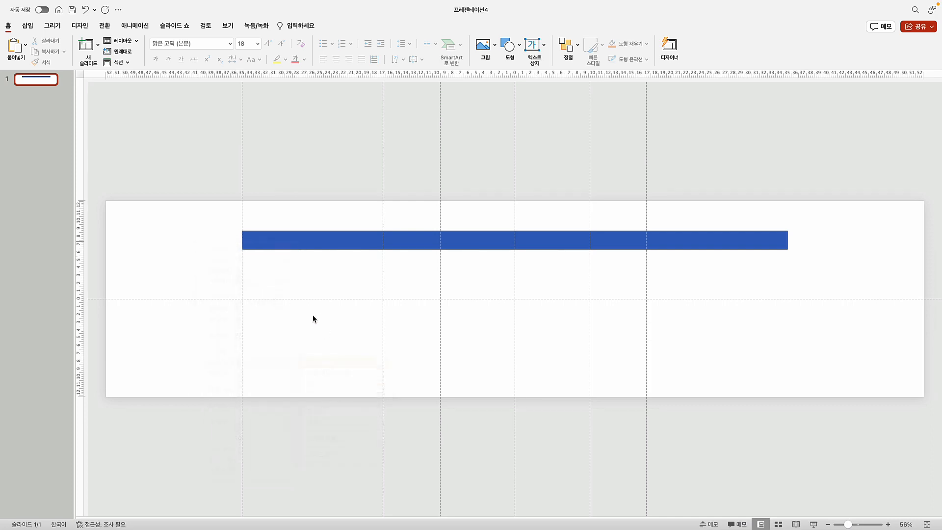
{"action": "left_click_drag", "start_coordinate": [518, 274], "coordinate": [788, 267]}
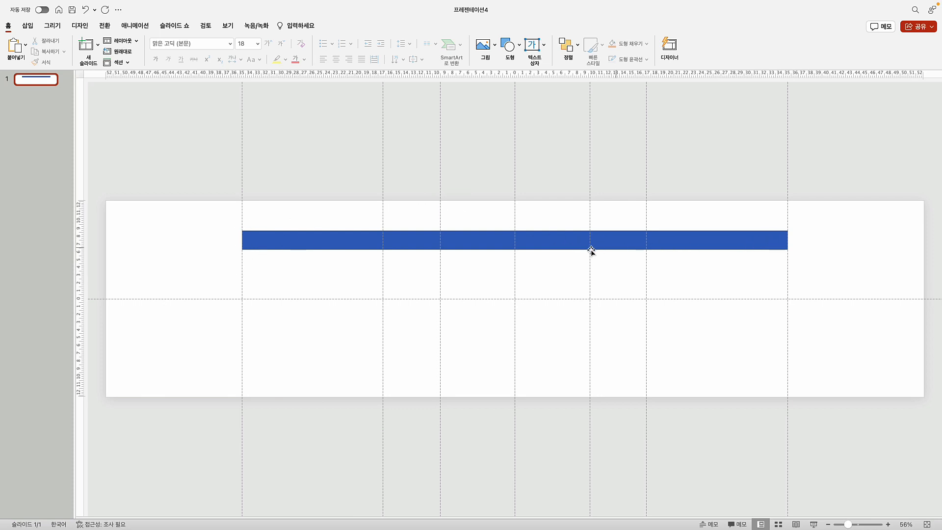
Shrink the bar to a narrow rectangle at the leftmost guide and set its height to 634pt
{"action": "left_click", "coordinate": [331, 246]}
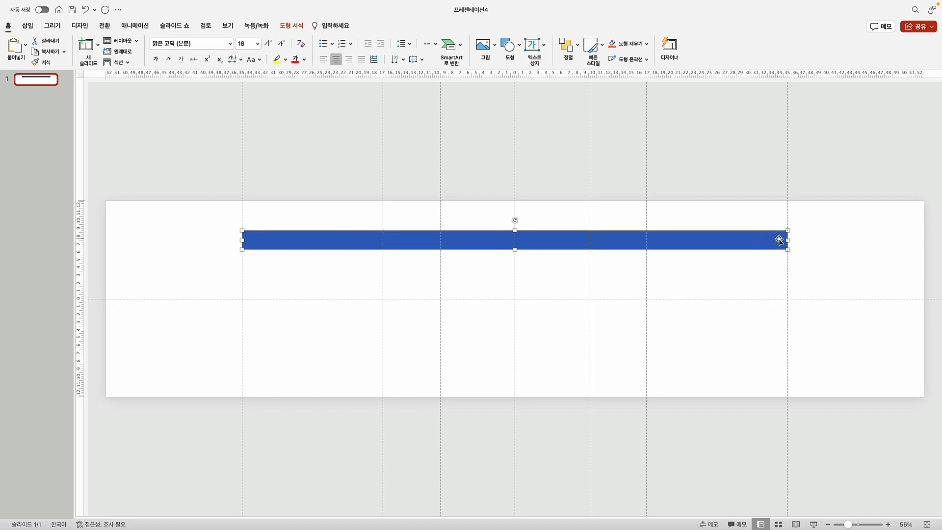
{"action": "left_click_drag", "start_coordinate": [786, 240], "coordinate": [279, 240]}
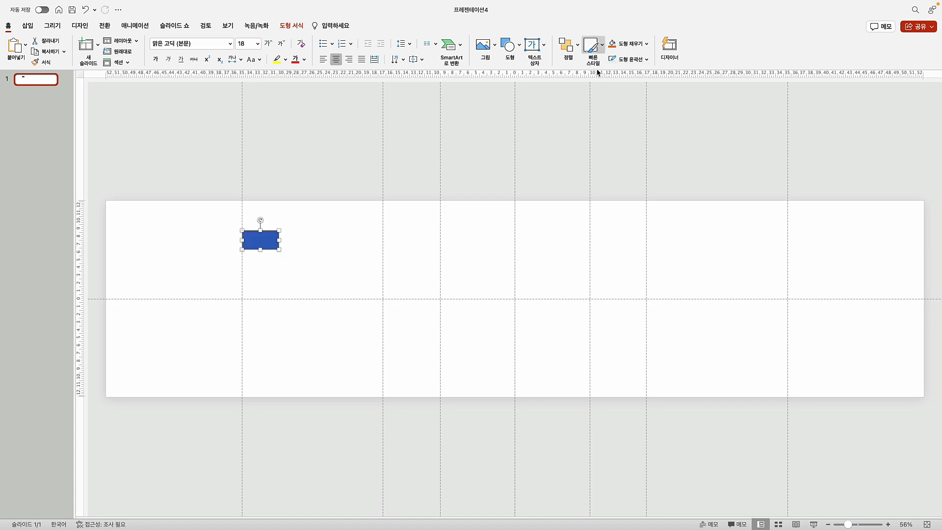
{"action": "left_click", "coordinate": [295, 27]}
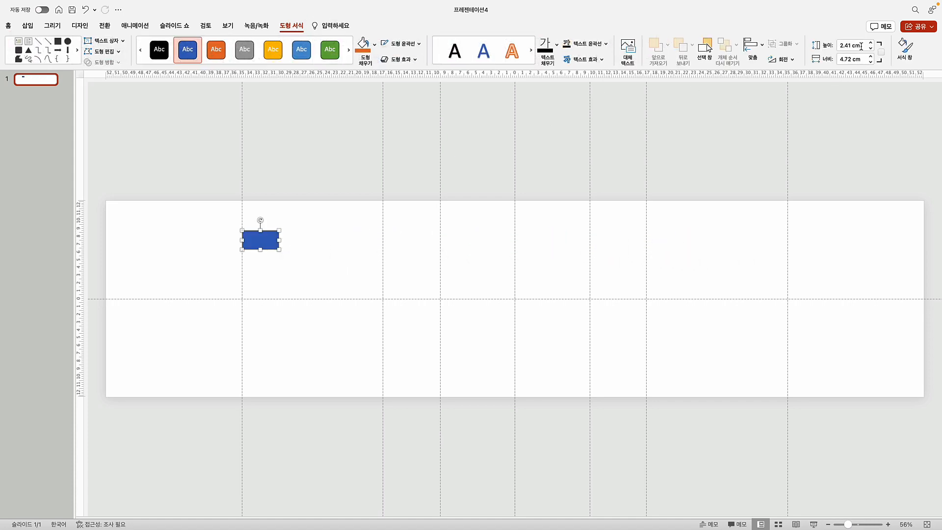
{"action": "left_click", "coordinate": [839, 45]}
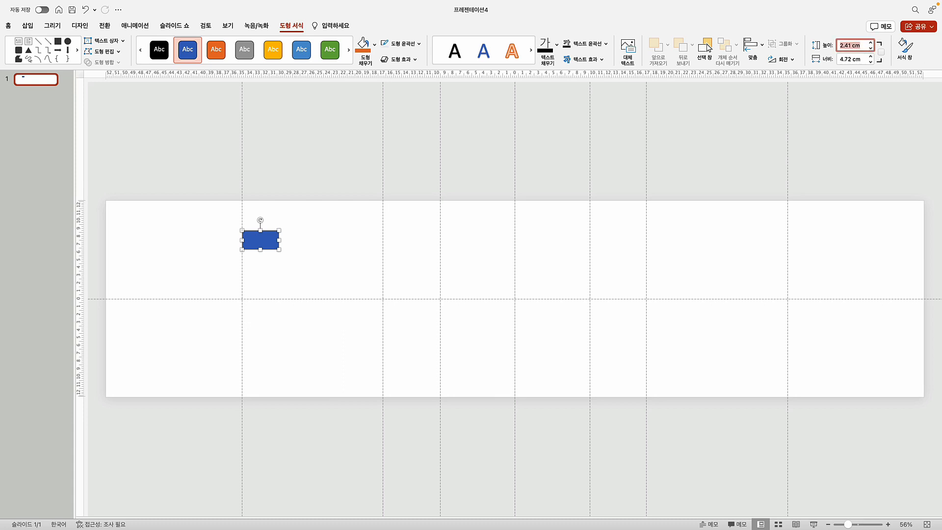
{"action": "type", "text": "634pt"}
{"action": "key", "text": "Return"}
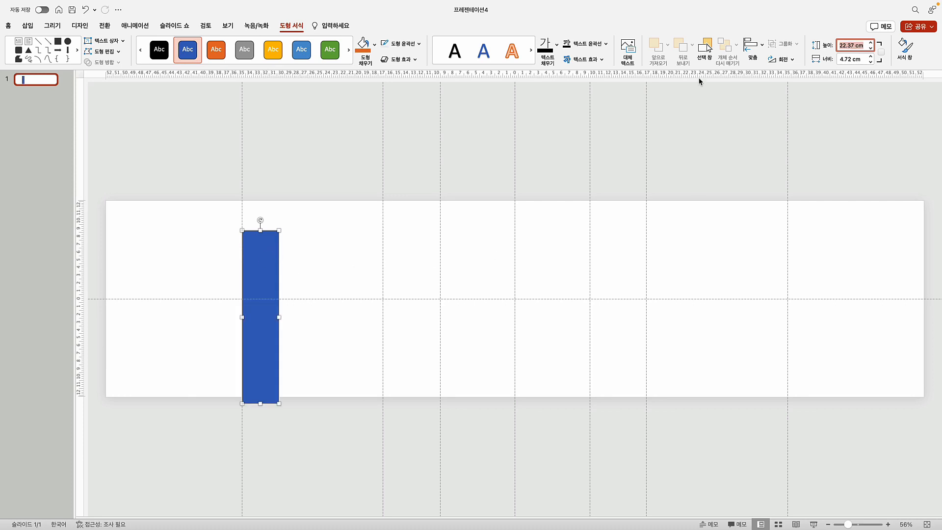
Align the rectangle to the slide's top edge and move the horizontal guide lower
{"action": "left_click", "coordinate": [752, 46]}
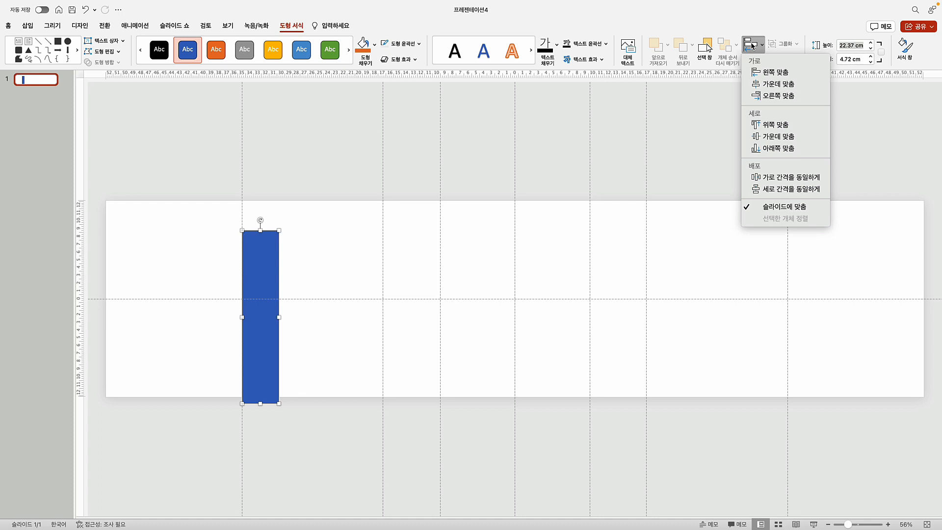
{"action": "left_click", "coordinate": [775, 125]}
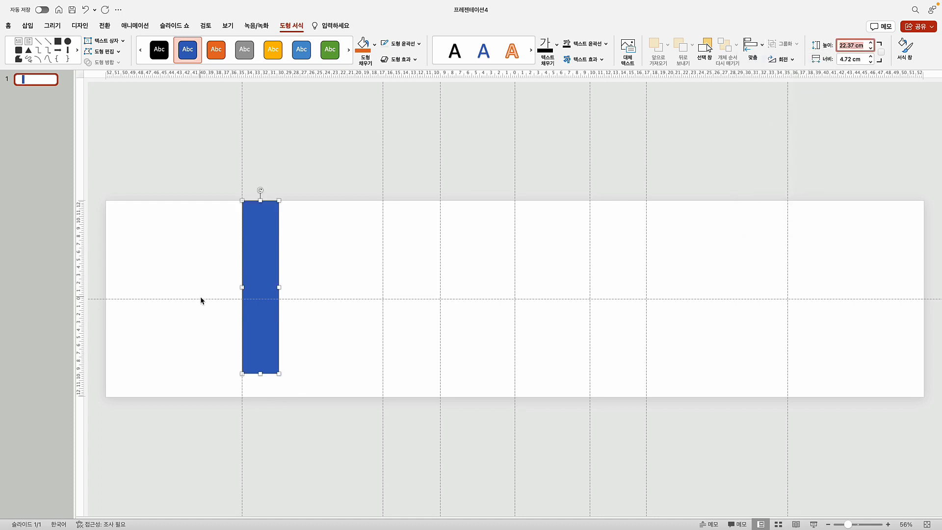
{"action": "left_click_drag", "start_coordinate": [201, 298], "coordinate": [196, 373]}
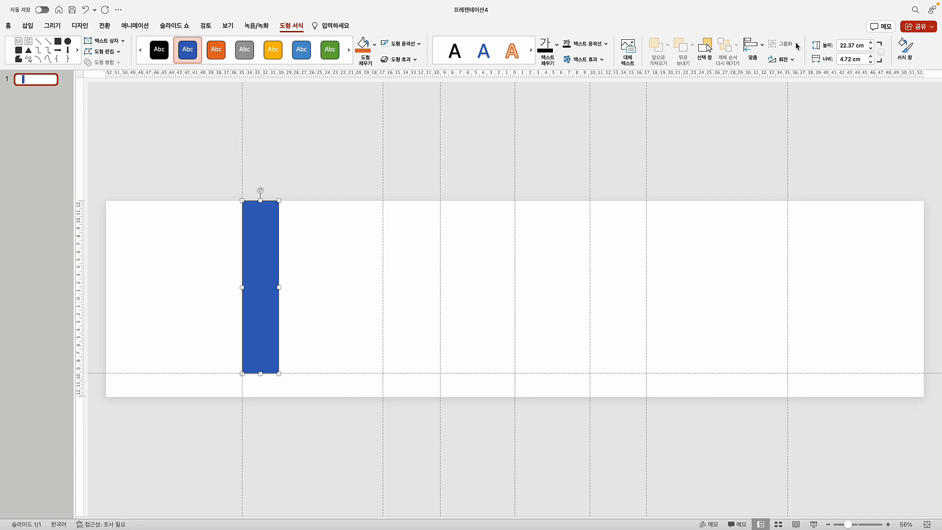
Set the rectangle's width to 472px (16.65 cm) and move it right into the third column
{"action": "left_click", "coordinate": [844, 59]}
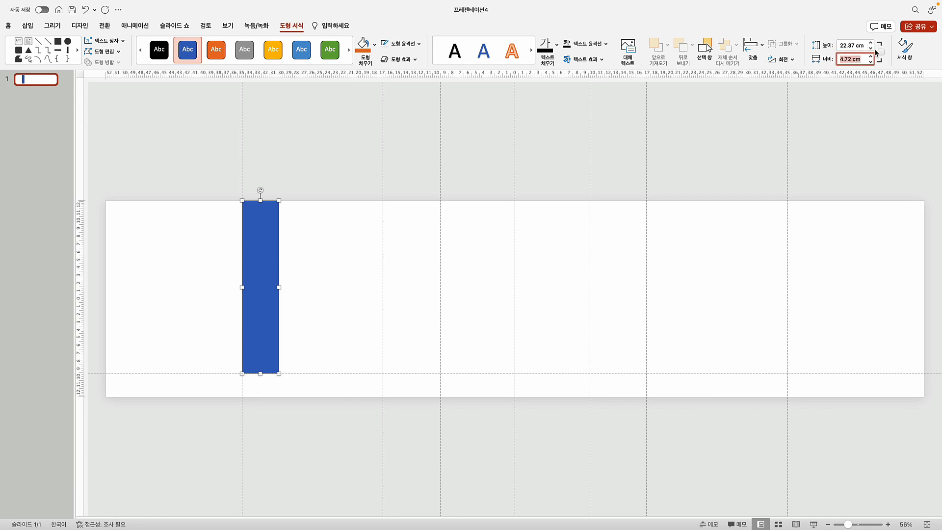
{"action": "type", "text": "472px"}
{"action": "key", "text": "Return"}
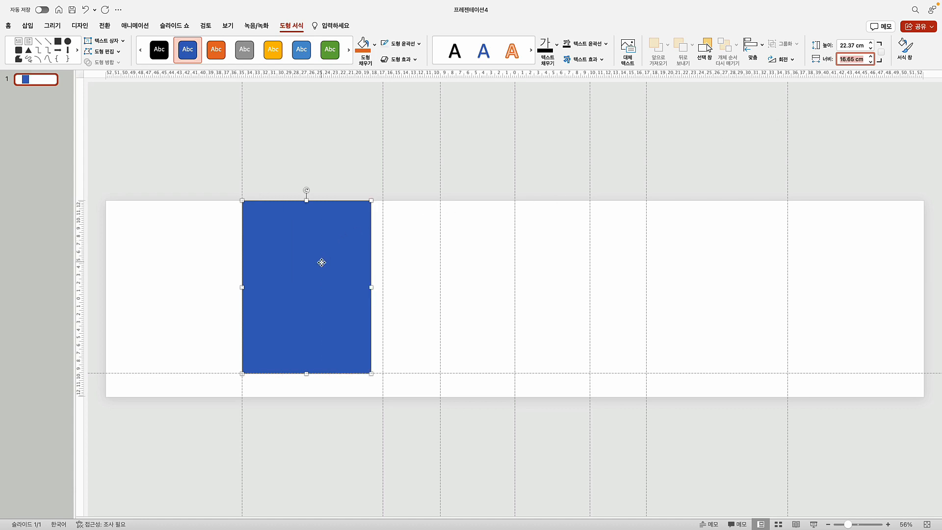
{"action": "left_click_drag", "start_coordinate": [322, 260], "coordinate": [467, 262]}
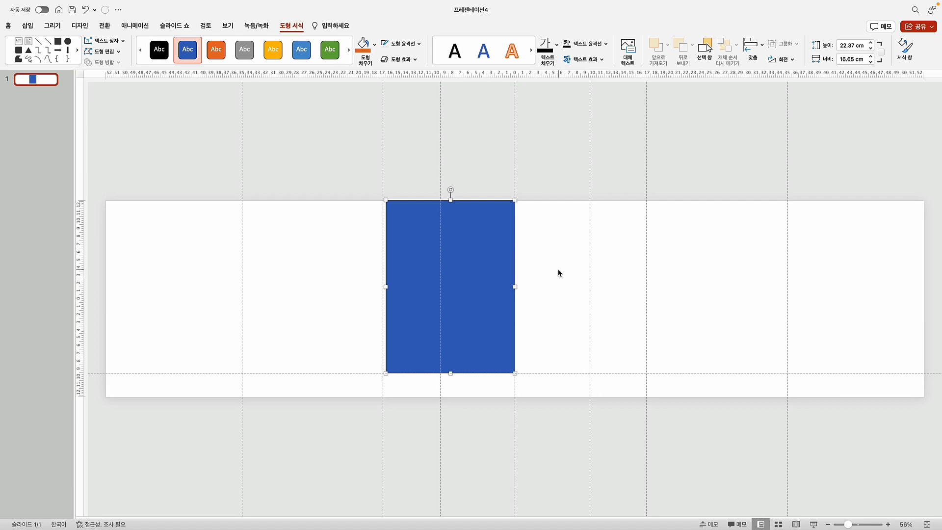
Place a new vertical guide on the blue rectangle's left edge, about 16.70 cm from centre
{"action": "right_click", "coordinate": [280, 236]}
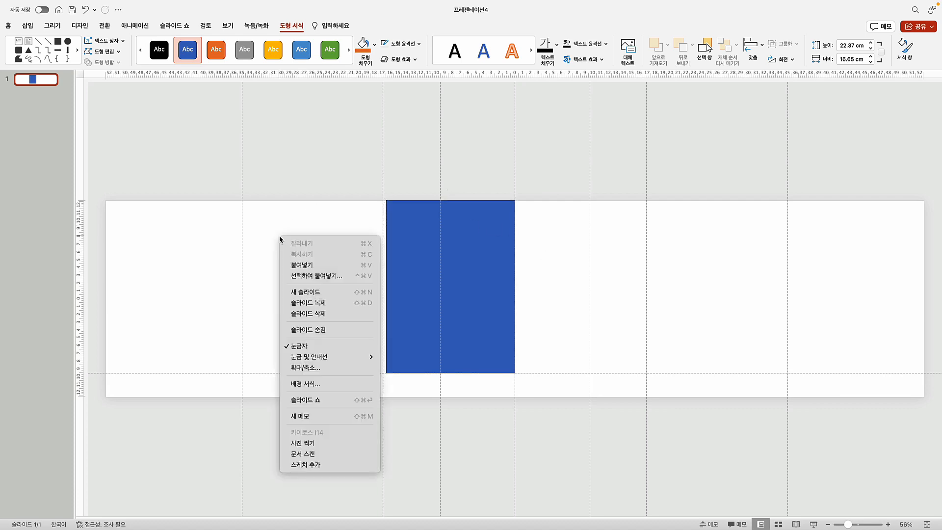
{"action": "mouse_move", "coordinate": [330, 357]}
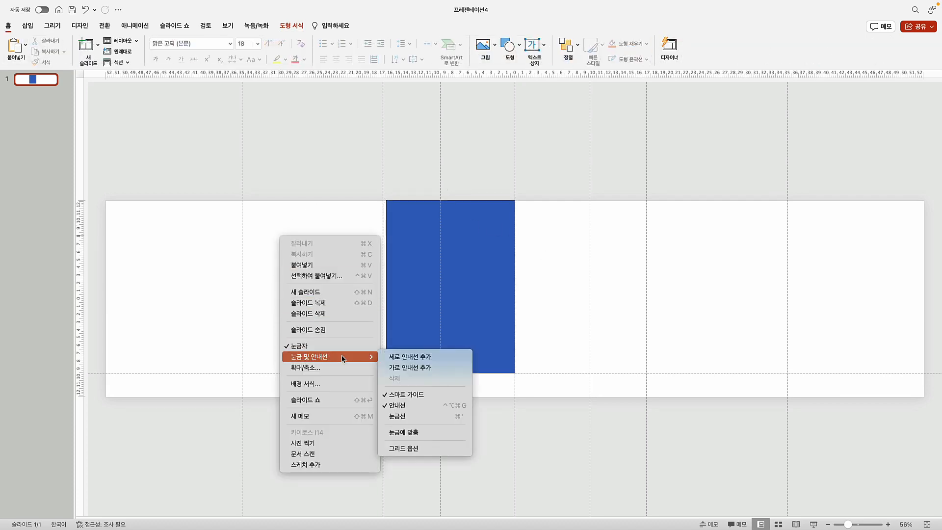
{"action": "left_click", "coordinate": [417, 361]}
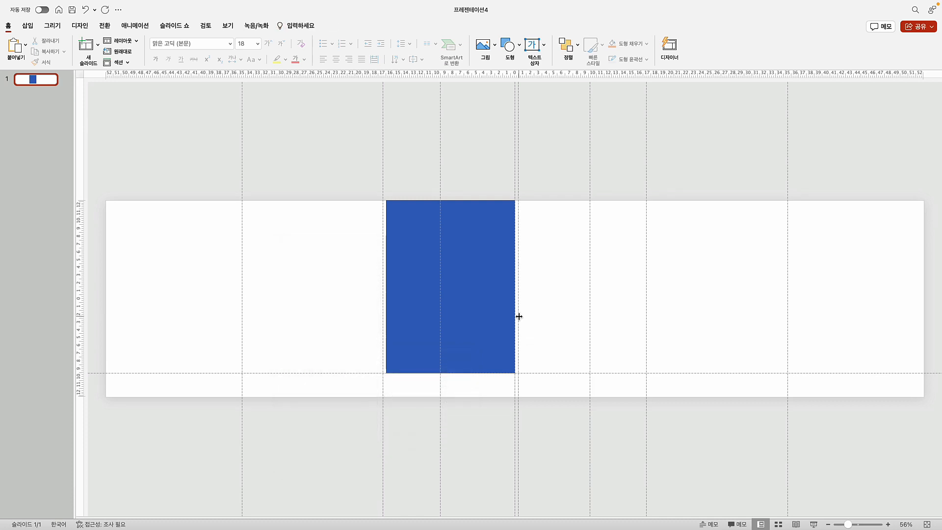
{"action": "left_click_drag", "start_coordinate": [519, 317], "coordinate": [383, 330]}
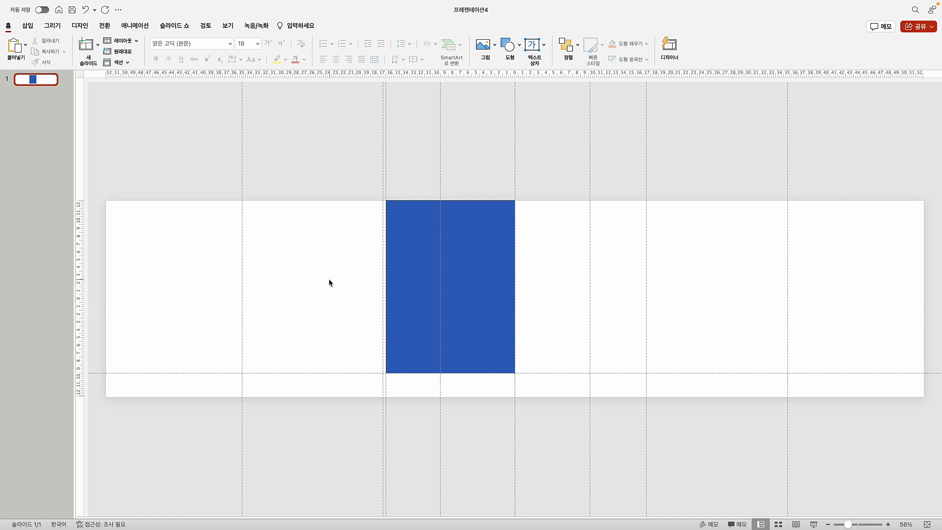
{"action": "left_click", "coordinate": [411, 264]}
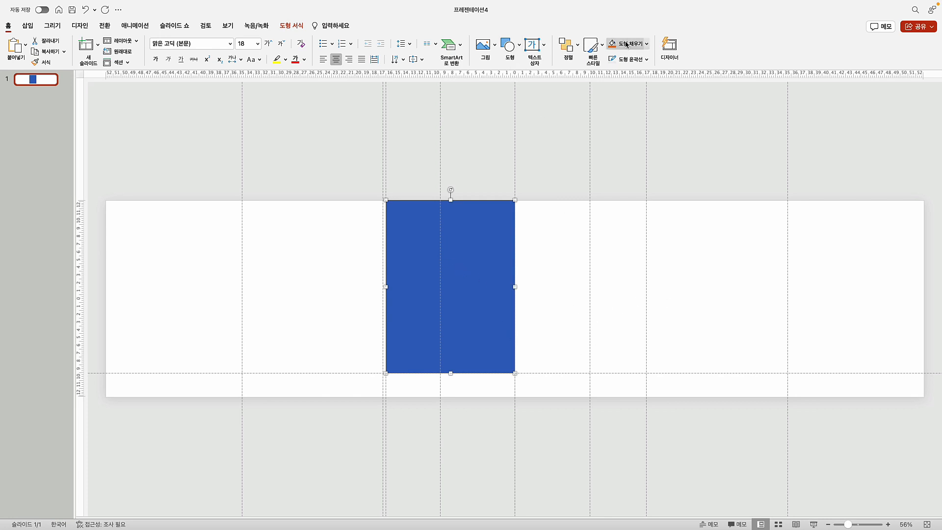
Narrow the blue rectangle to 15.45 cm wide and move it right onto the next vertical guide
{"action": "left_click", "coordinate": [294, 27]}
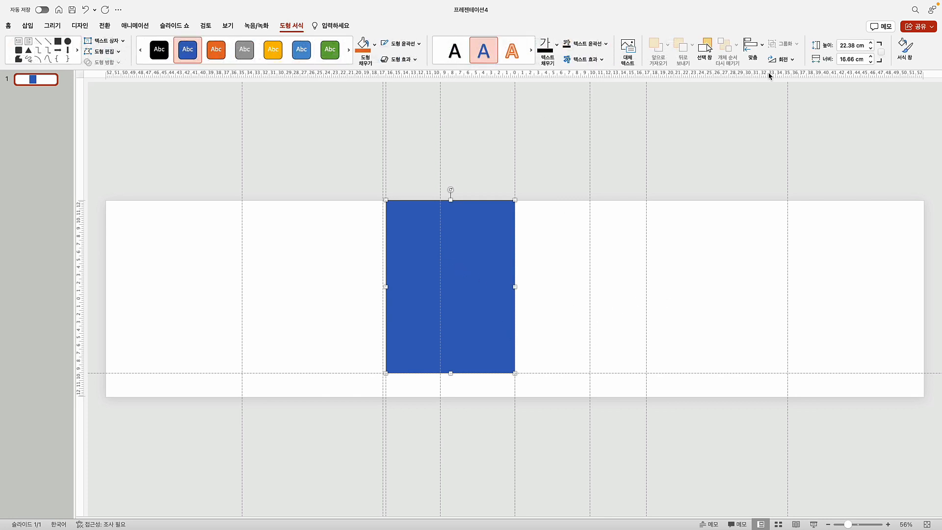
{"action": "left_click", "coordinate": [841, 59]}
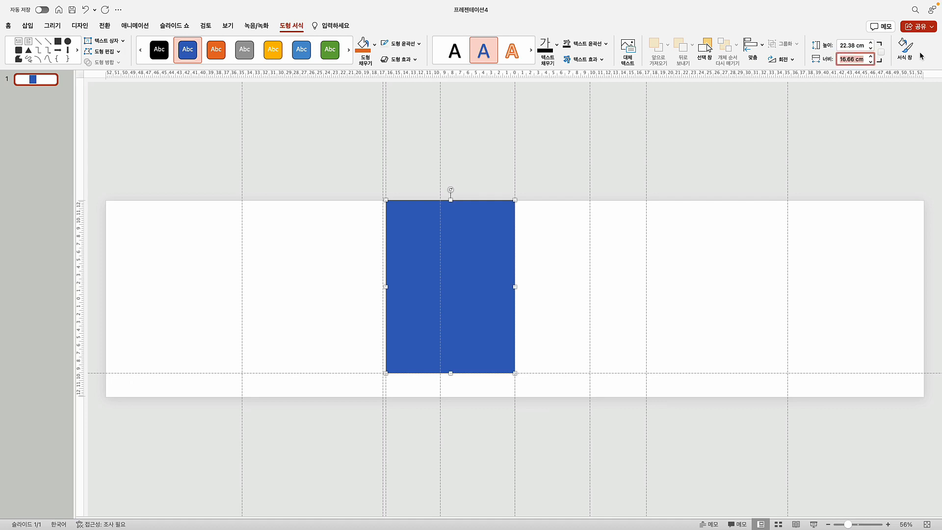
{"action": "type", "text": "438"}
{"action": "key", "text": "Return"}
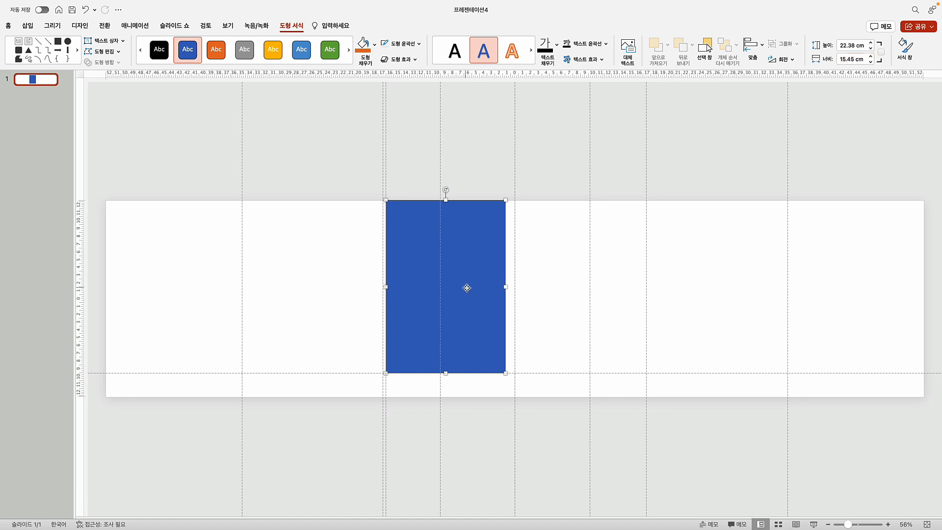
{"action": "left_click_drag", "start_coordinate": [466, 286], "coordinate": [597, 292]}
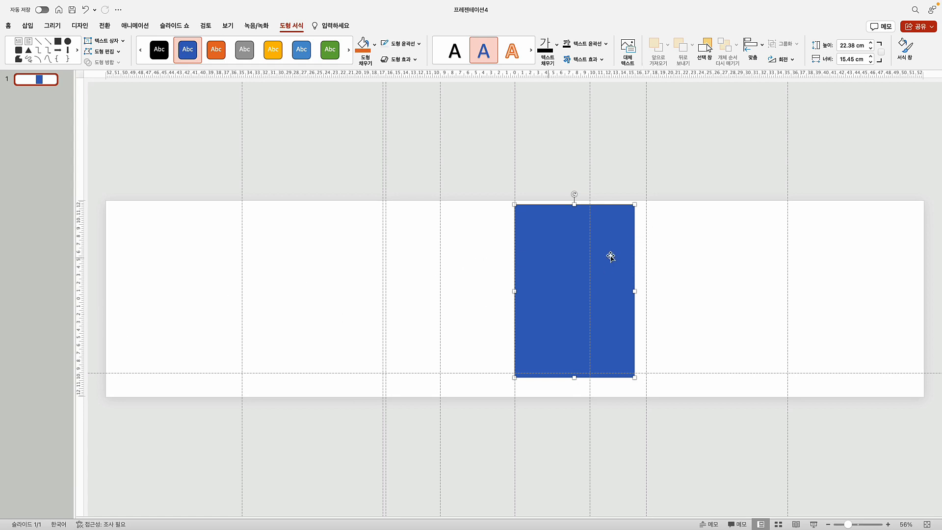
Add a vertical guide on the blue rectangle's right edge, about 15.50 cm from centre
{"action": "right_click", "coordinate": [714, 252]}
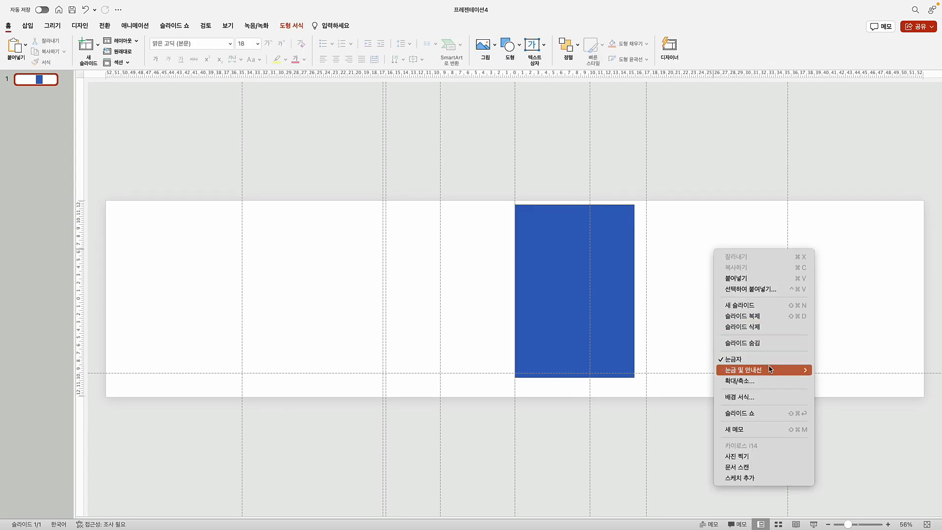
{"action": "mouse_move", "coordinate": [785, 370]}
{"action": "left_click", "coordinate": [834, 370]}
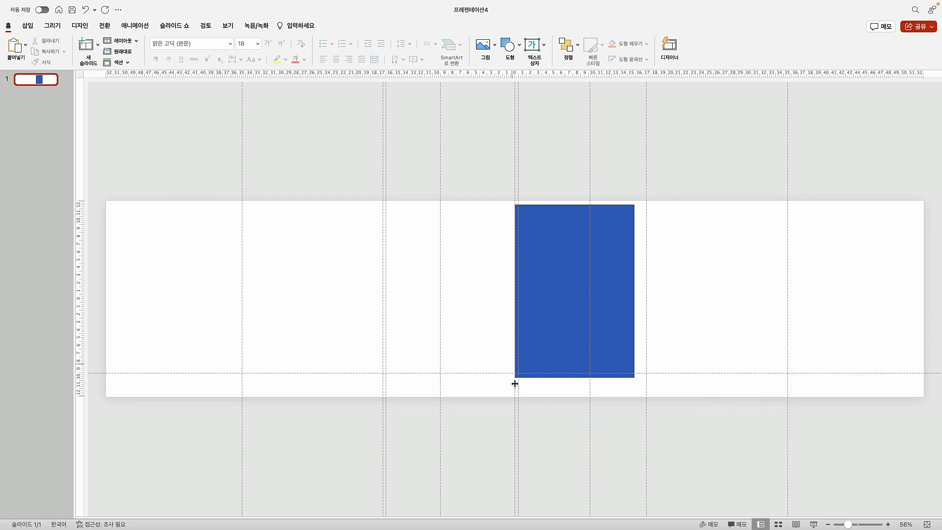
{"action": "left_click_drag", "start_coordinate": [519, 422], "coordinate": [634, 411]}
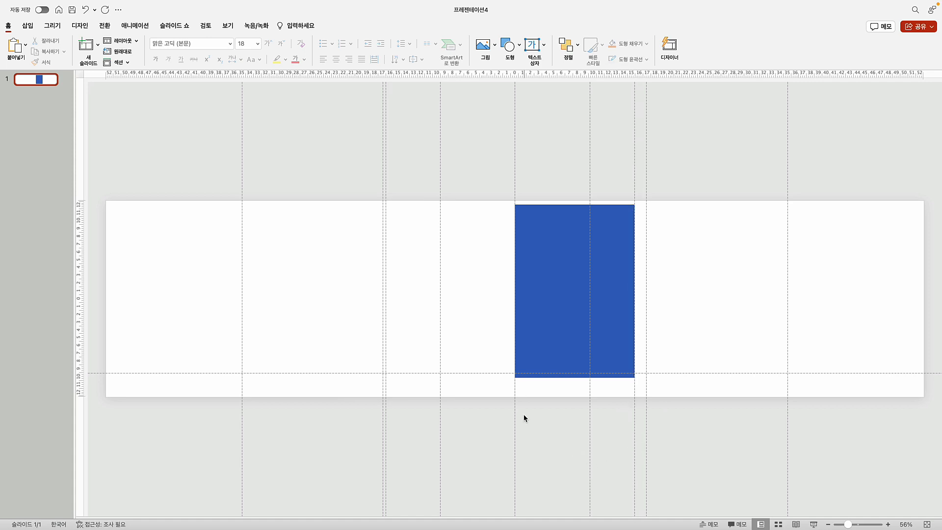
{"action": "left_click", "coordinate": [550, 317]}
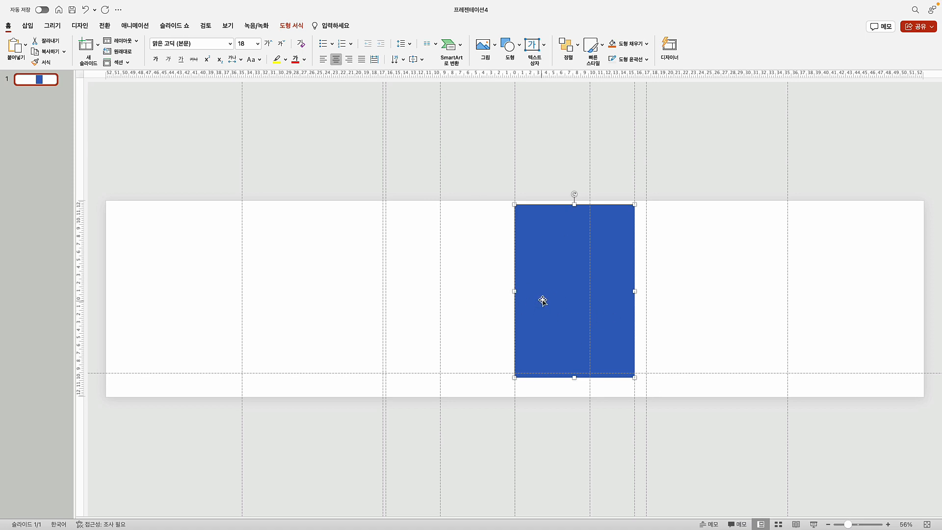
Set the rectangle's width to 6 cm, shorten it from the top, and move it onto the third-column guide
{"action": "left_click", "coordinate": [294, 29]}
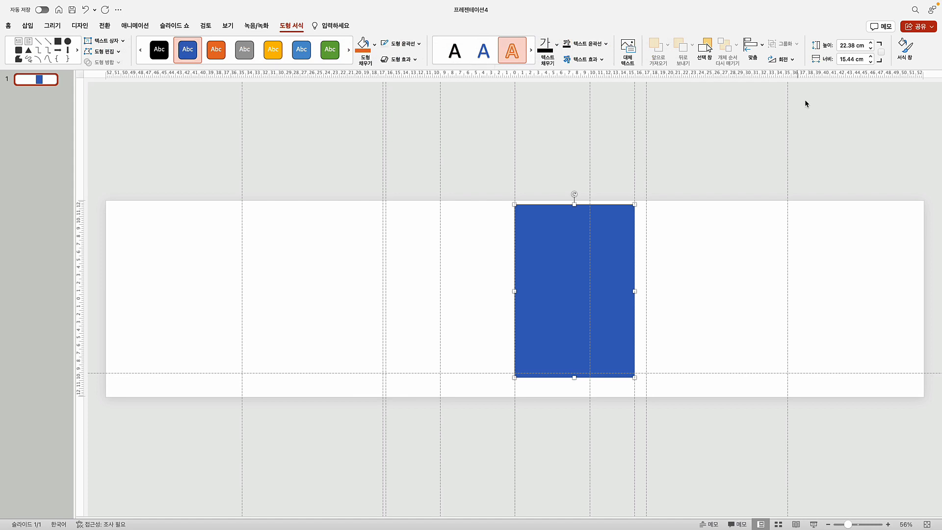
{"action": "left_click", "coordinate": [840, 58]}
{"action": "type", "text": "170"}
{"action": "key", "text": "Return"}
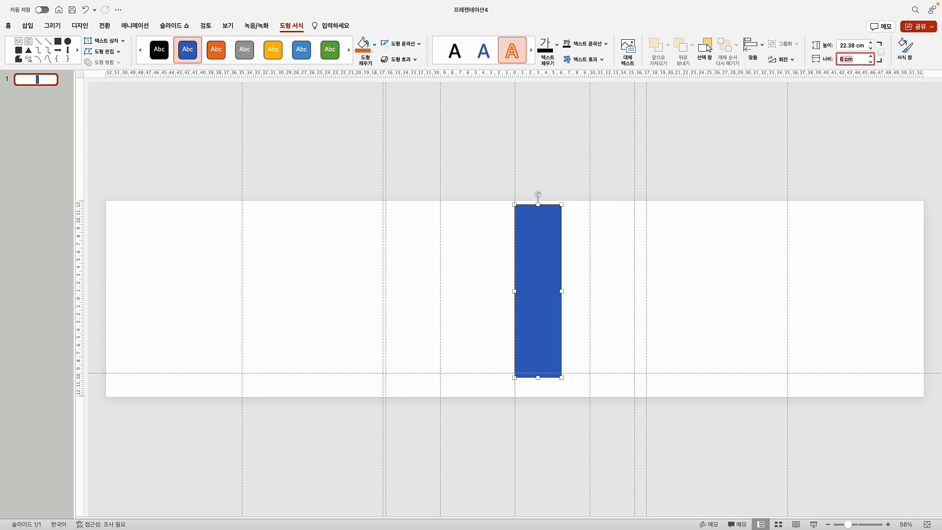
{"action": "left_click_drag", "start_coordinate": [538, 204], "coordinate": [536, 333]}
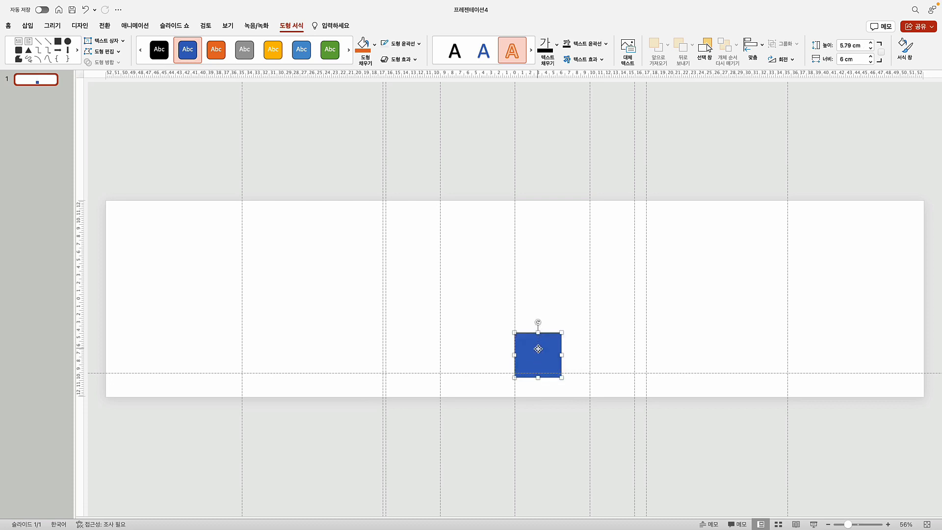
{"action": "left_click_drag", "start_coordinate": [538, 349], "coordinate": [412, 342]}
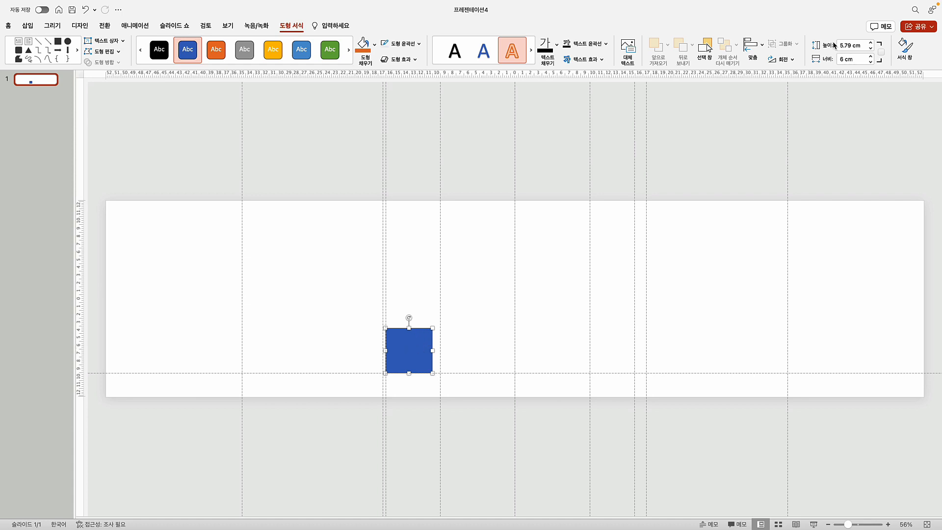
Set the square's height to exactly 6 cm (170pt) and rest it just above the lower guide
{"action": "left_click", "coordinate": [853, 45]}
{"action": "type", "text": "170pt"}
{"action": "key", "text": "Return"}
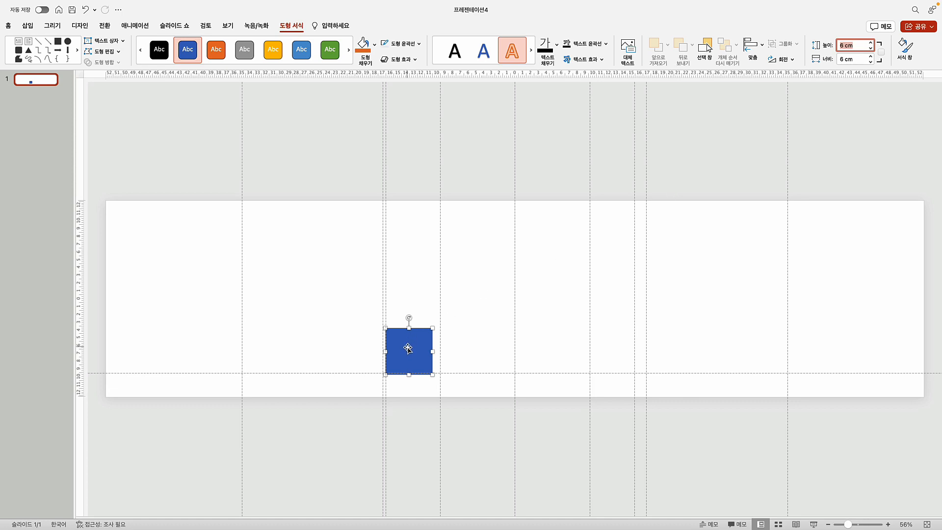
{"action": "left_click_drag", "start_coordinate": [408, 346], "coordinate": [408, 344]}
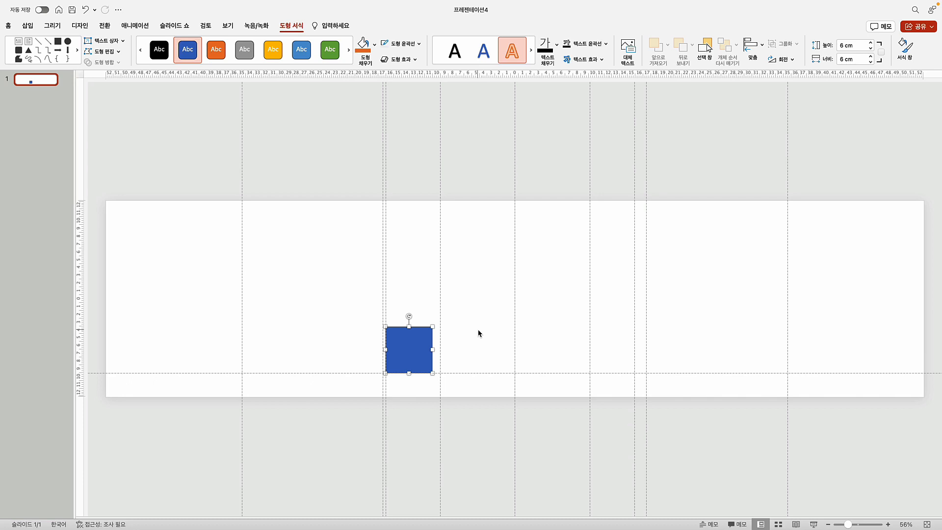
Duplicate the blue square several times and move one copy into the right-hand column
{"action": "key", "text": "super+d"}
{"action": "key", "text": "super+d"}
{"action": "key", "text": "super+d"}
{"action": "key", "text": "super+d"}
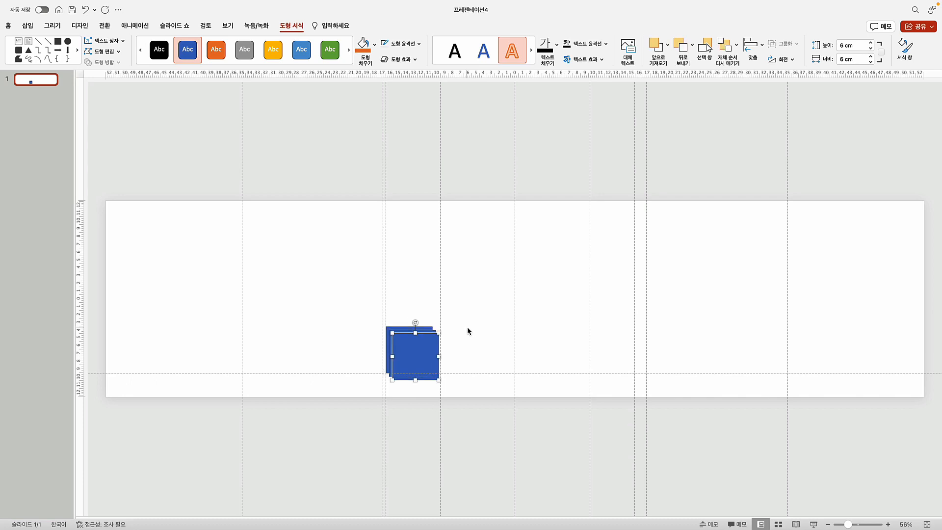
{"action": "left_click_drag", "start_coordinate": [418, 359], "coordinate": [605, 344]}
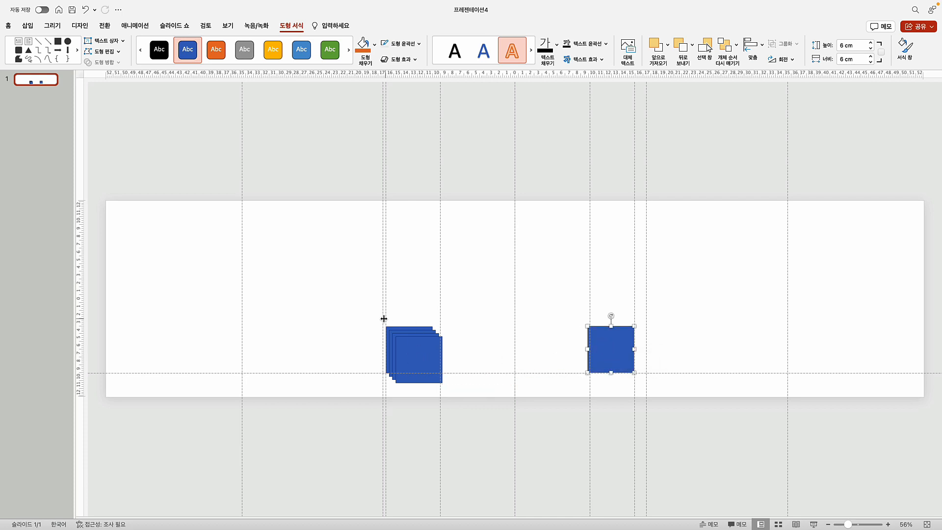
{"action": "left_click_drag", "start_coordinate": [345, 316], "coordinate": [443, 379]}
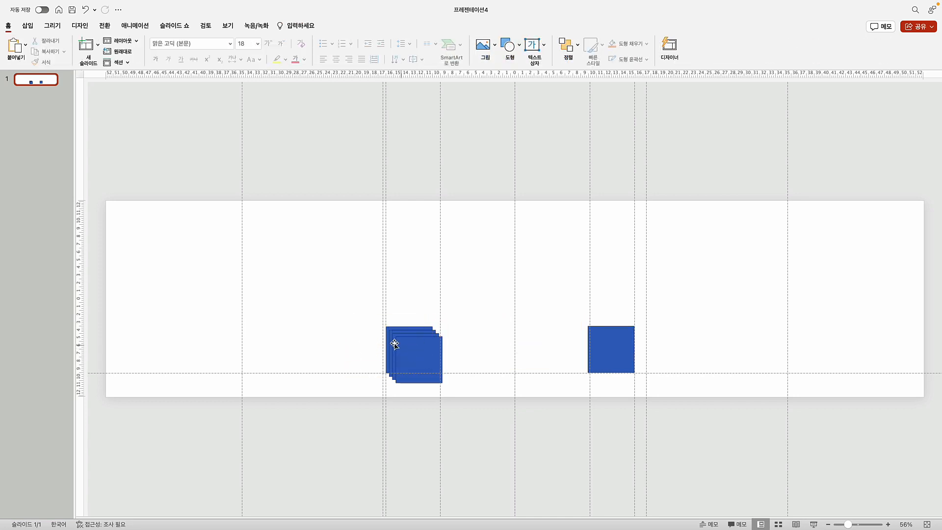
{"action": "left_click_drag", "start_coordinate": [318, 315], "coordinate": [527, 406]}
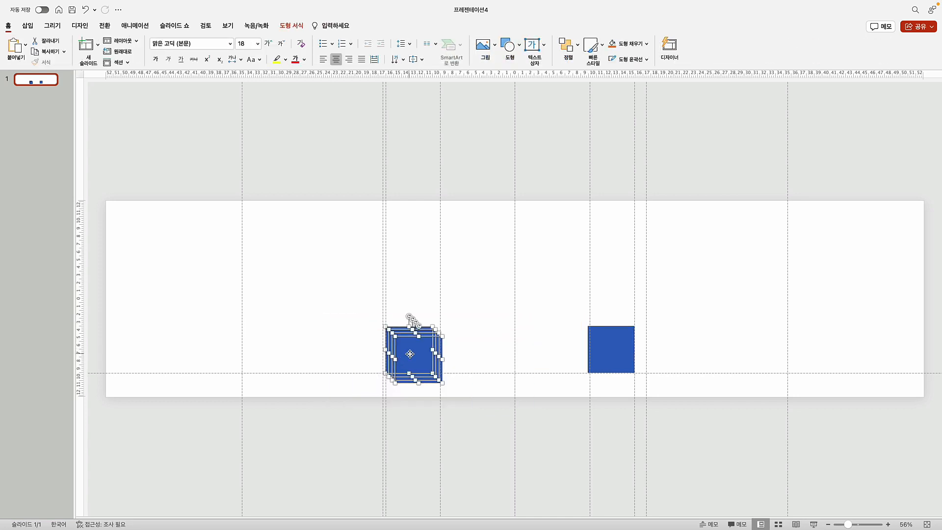
{"action": "left_click_drag", "start_coordinate": [410, 354], "coordinate": [408, 338]}
{"action": "left_click", "coordinate": [325, 302]}
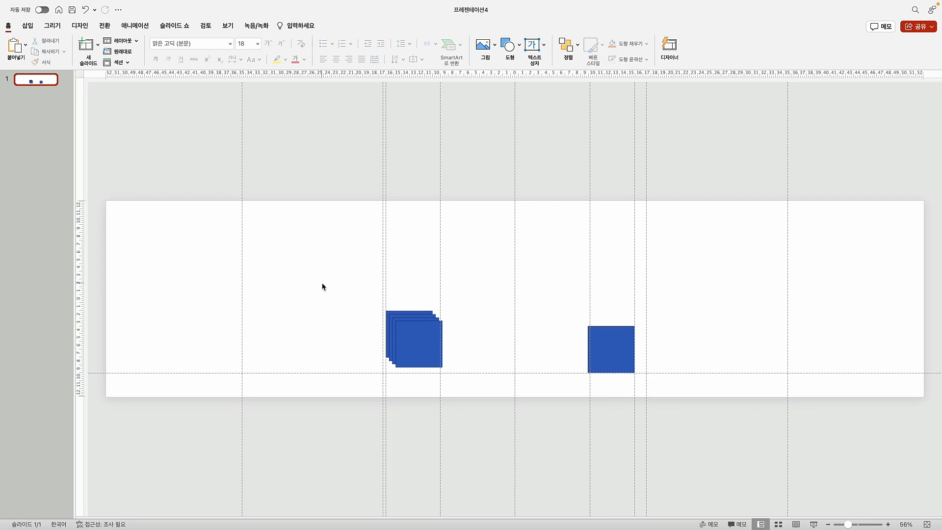
{"action": "left_click_drag", "start_coordinate": [323, 287], "coordinate": [673, 406]}
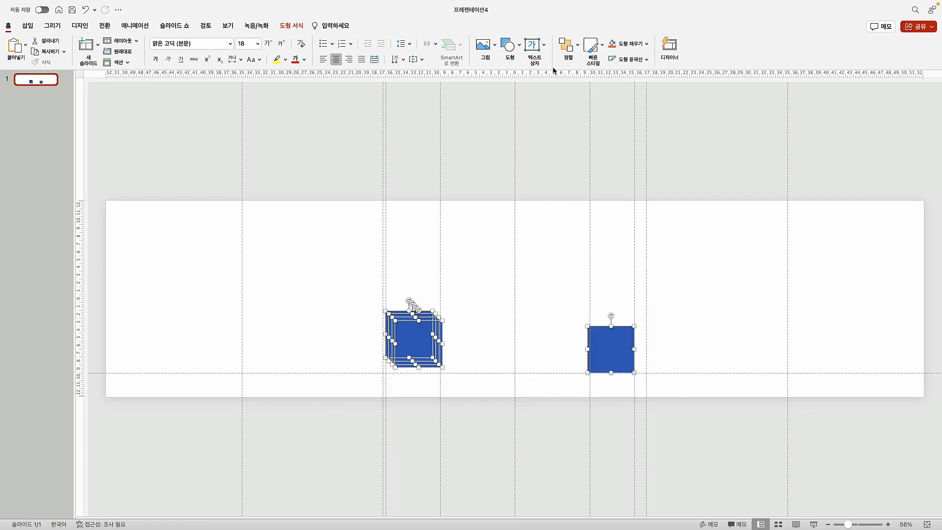
Bottom-align the five squares and distribute them evenly in a horizontal row
{"action": "left_click", "coordinate": [568, 45]}
{"action": "mouse_move", "coordinate": [614, 219]}
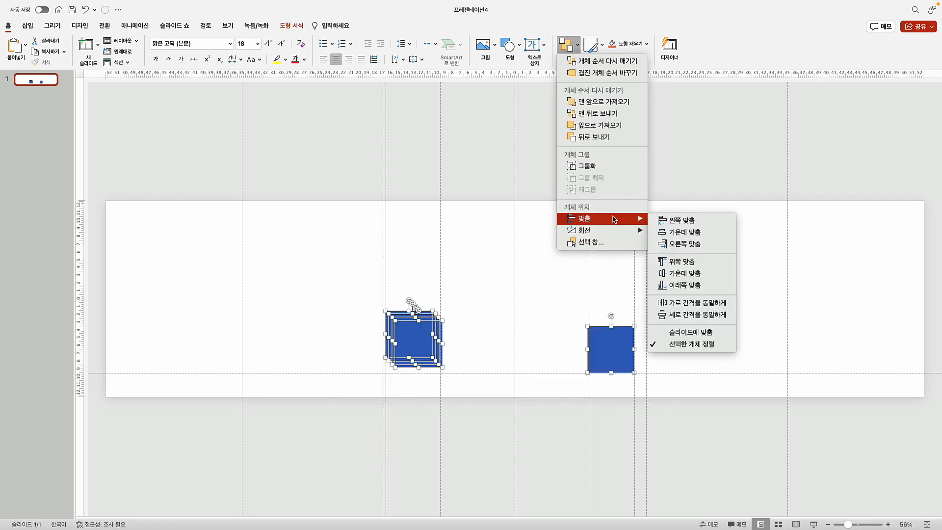
{"action": "left_click", "coordinate": [678, 286]}
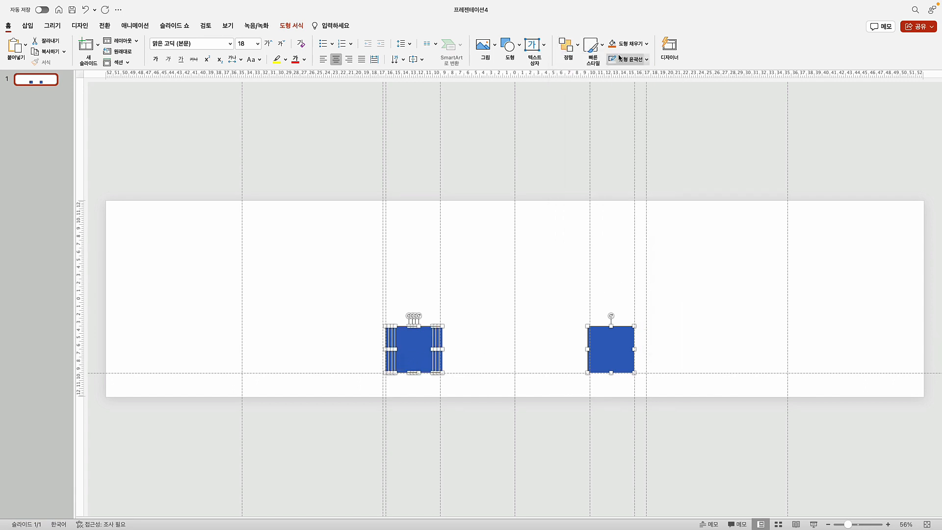
{"action": "left_click", "coordinate": [576, 50]}
{"action": "mouse_move", "coordinate": [631, 220]}
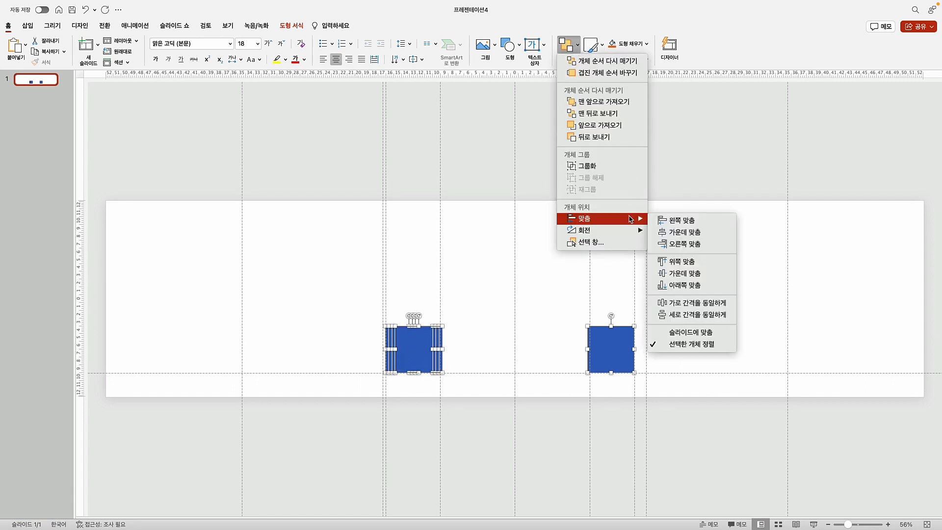
{"action": "left_click", "coordinate": [697, 303]}
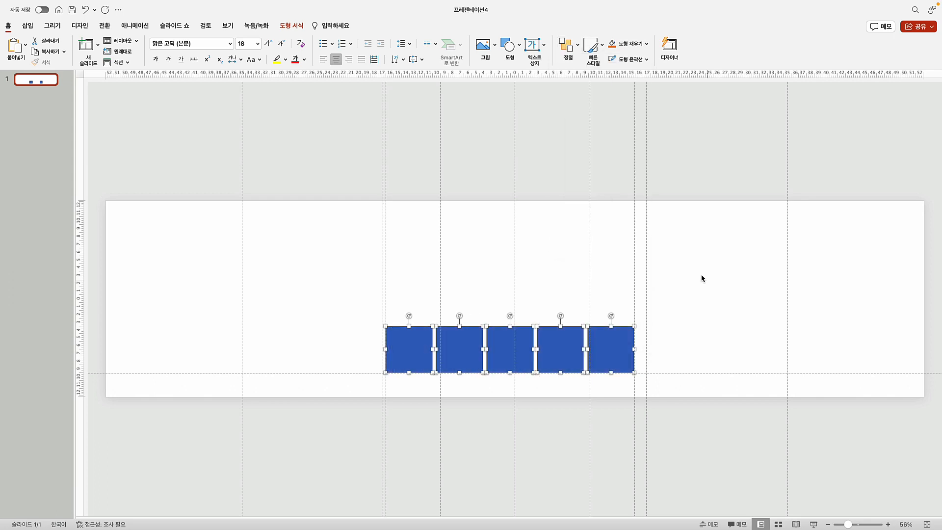
{"action": "left_click", "coordinate": [466, 179]}
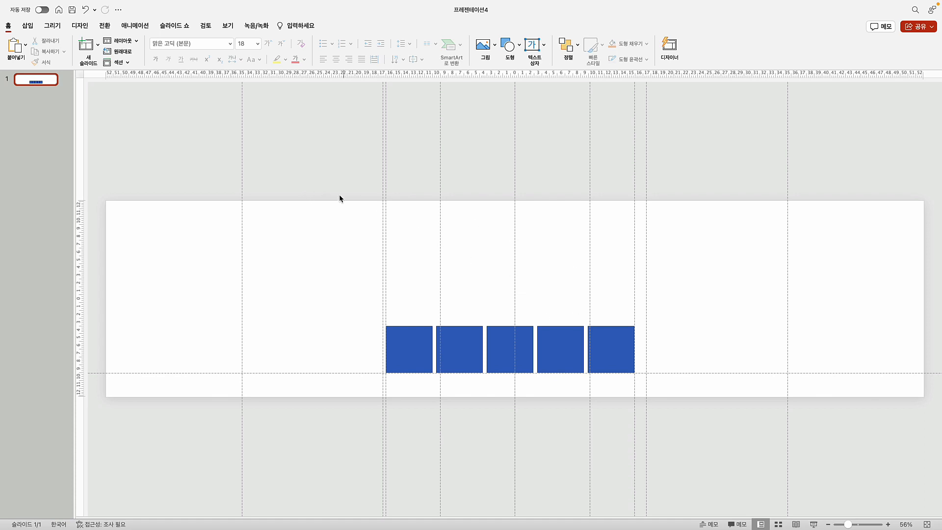
{"action": "left_click", "coordinate": [27, 25]}
Add a text box above the squares with the title 사람 힐링 행복, centred within the box
{"action": "left_click", "coordinate": [457, 46]}
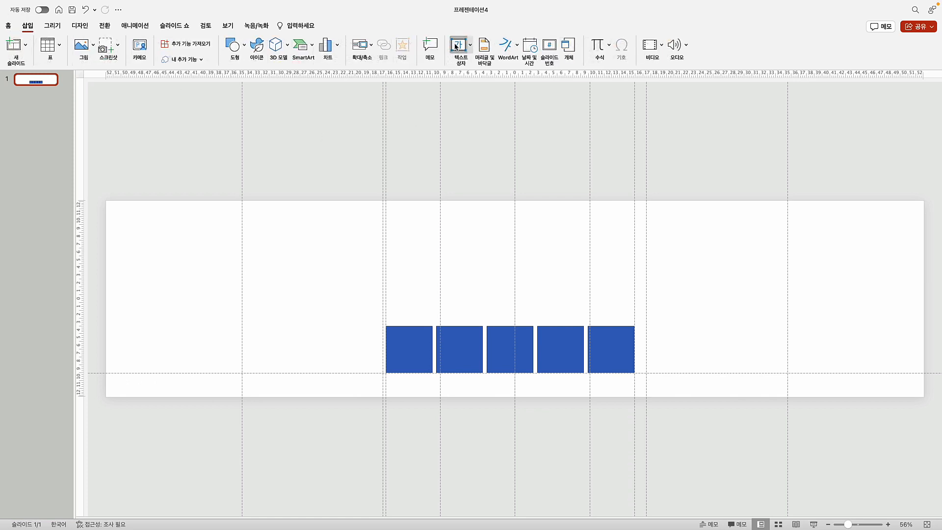
{"action": "left_click", "coordinate": [464, 272]}
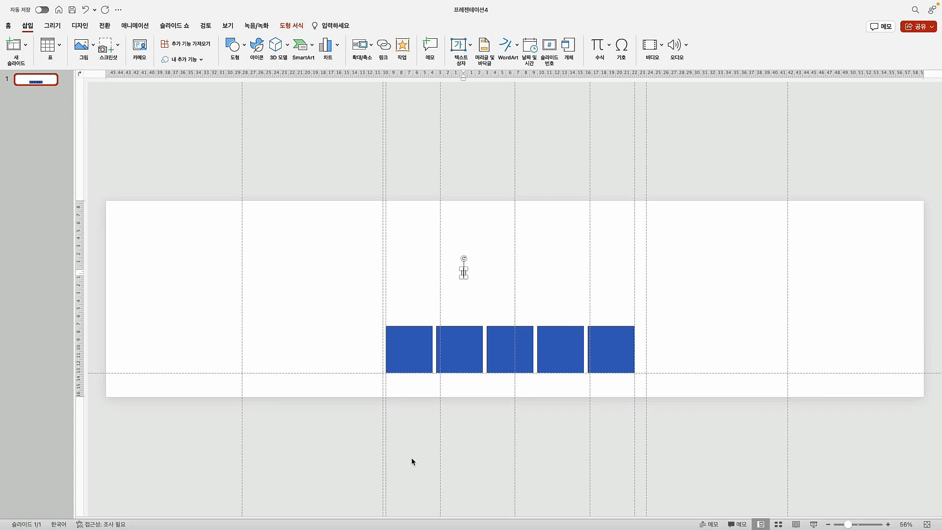
{"action": "type", "text": "사례 하링 행복"}
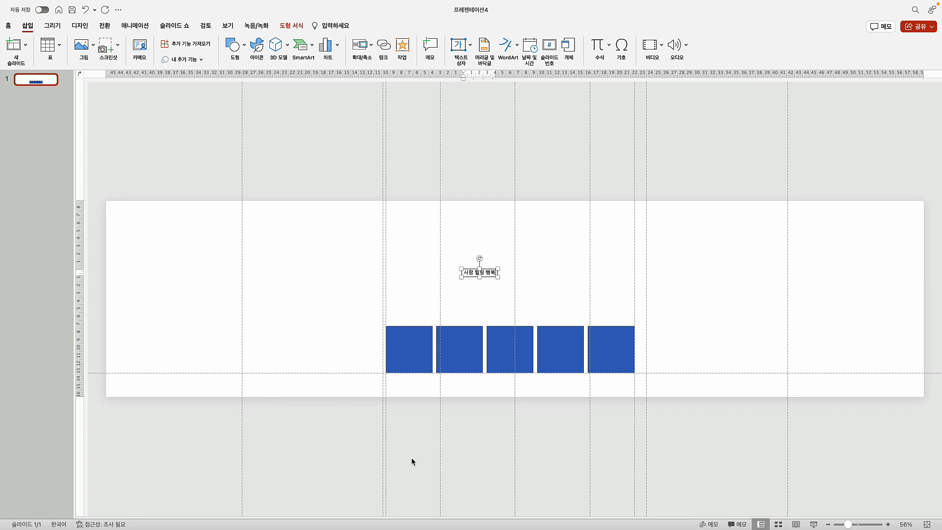
{"action": "left_click", "coordinate": [475, 268]}
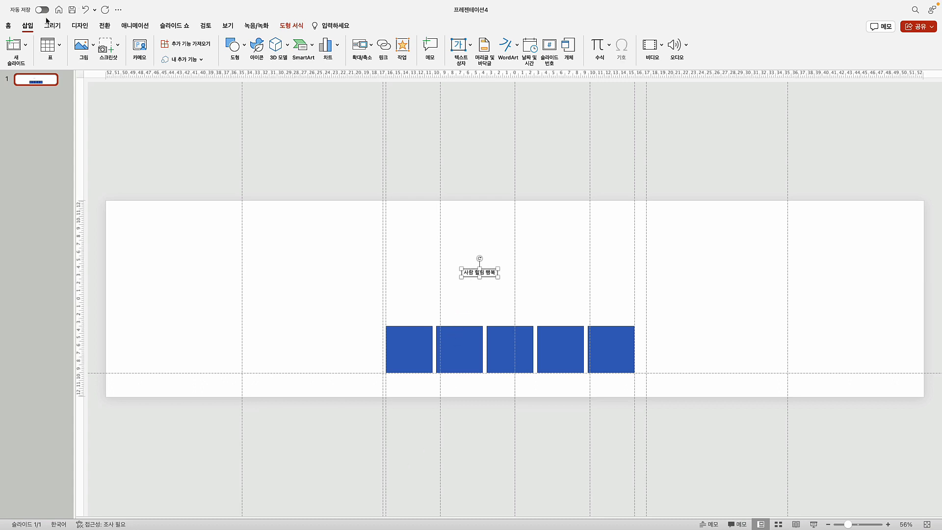
{"action": "left_click", "coordinate": [8, 26]}
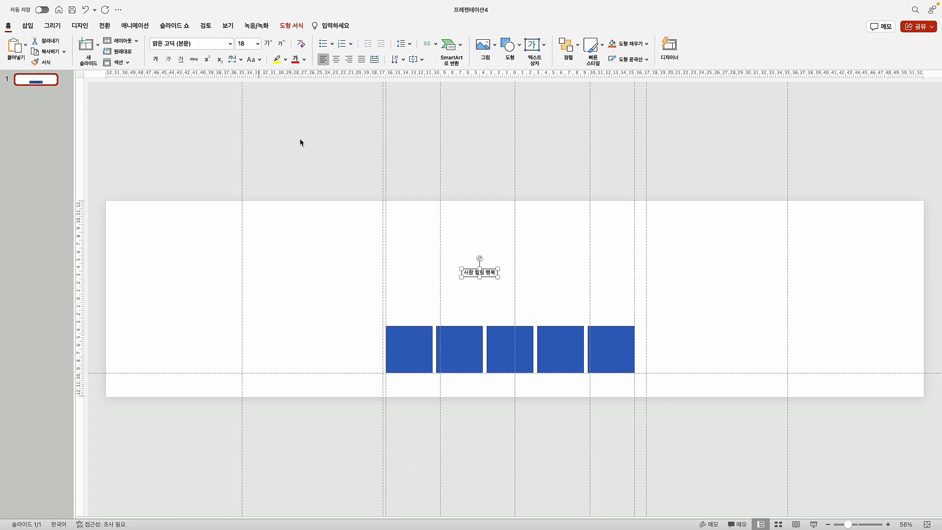
{"action": "left_click", "coordinate": [338, 64]}
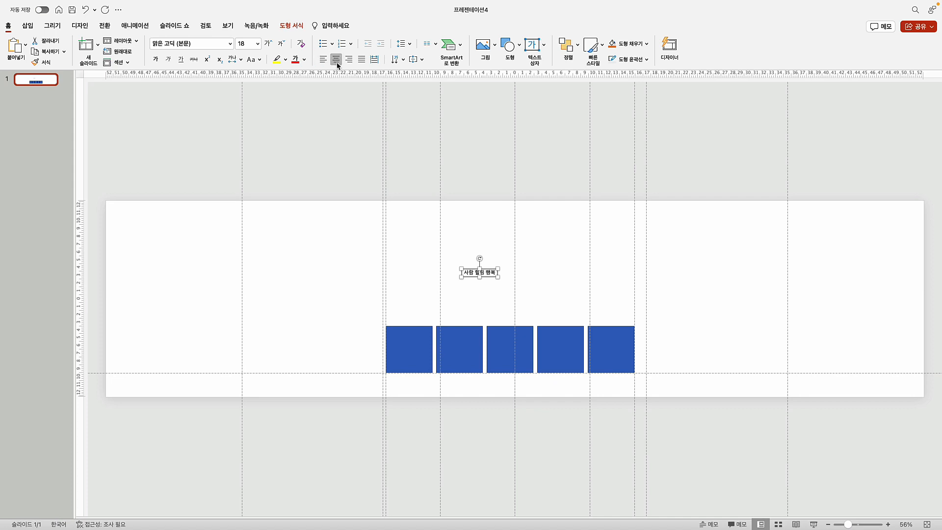
Set the title's font size to 65 pt
{"action": "left_click", "coordinate": [269, 44]}
{"action": "left_click", "coordinate": [268, 44]}
{"action": "left_click", "coordinate": [268, 44]}
{"action": "left_click", "coordinate": [269, 44]}
{"action": "left_click", "coordinate": [269, 43]}
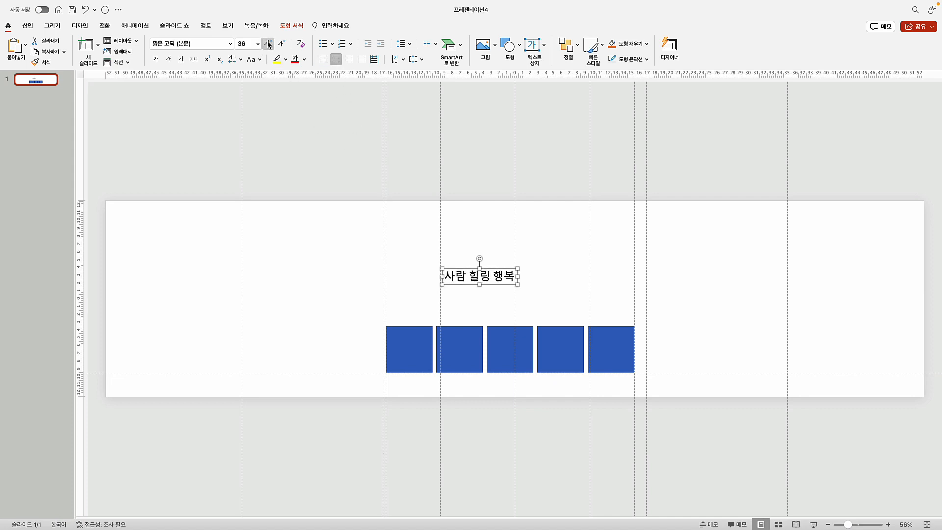
{"action": "left_click", "coordinate": [268, 44]}
{"action": "left_click", "coordinate": [269, 44]}
{"action": "left_click", "coordinate": [269, 44]}
{"action": "left_click", "coordinate": [268, 43]}
{"action": "left_click", "coordinate": [269, 44]}
{"action": "left_click", "coordinate": [268, 43]}
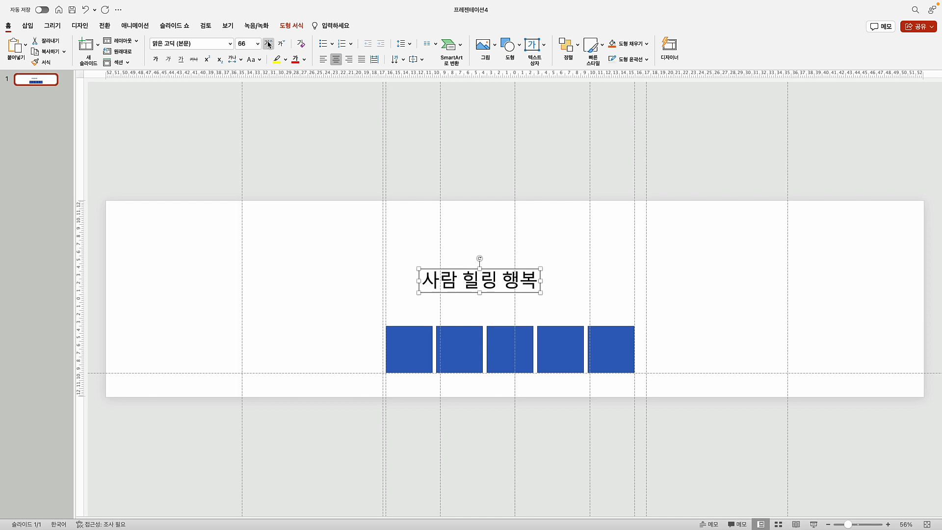
{"action": "left_click", "coordinate": [268, 44]}
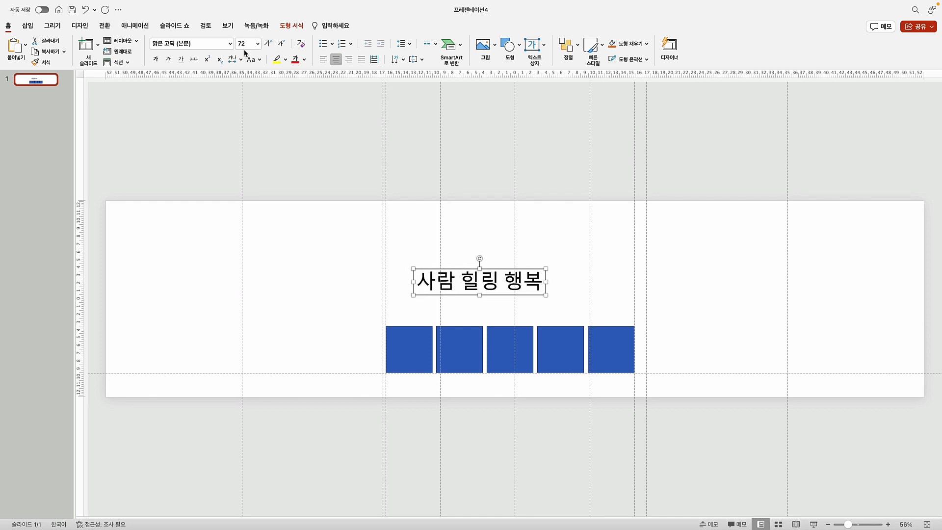
{"action": "left_click", "coordinate": [249, 45]}
{"action": "type", "text": "65"}
{"action": "key", "text": "Return"}
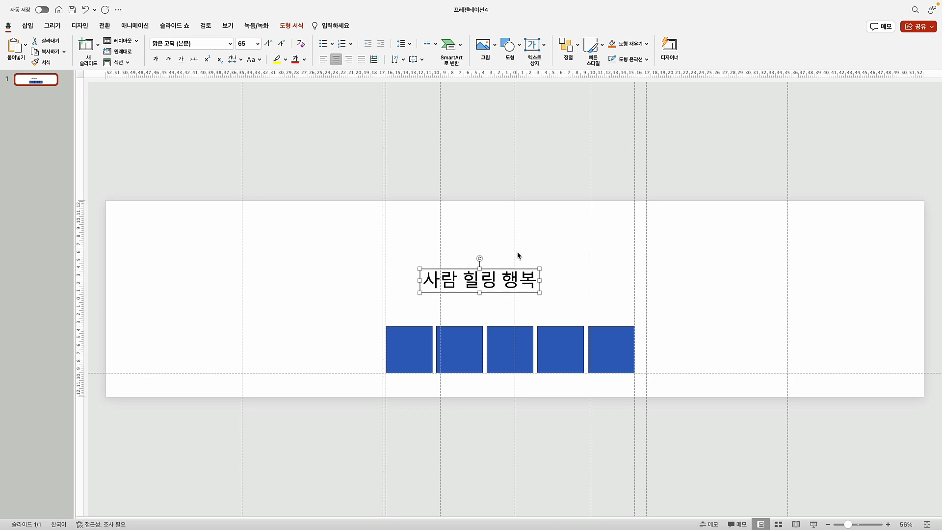
Centre the title horizontally on the slide, move it up, and duplicate it just below
{"action": "left_click", "coordinate": [568, 45]}
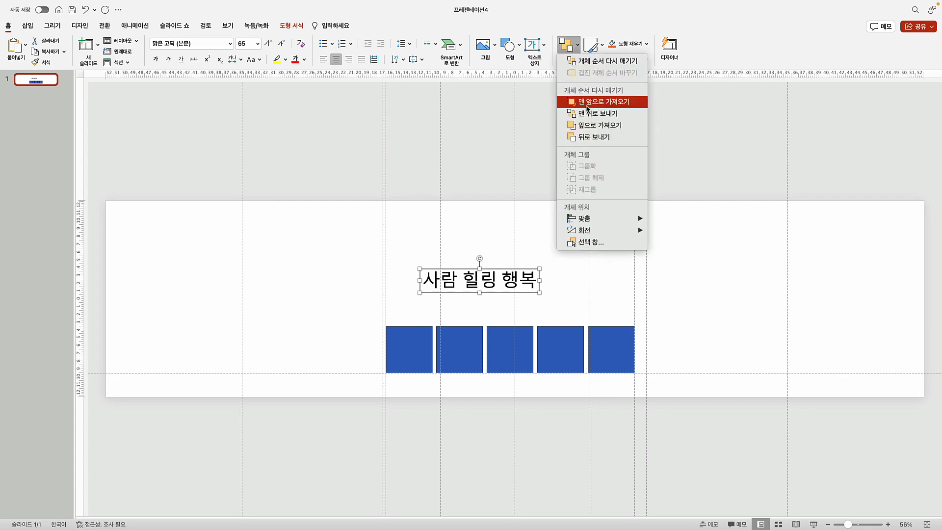
{"action": "mouse_move", "coordinate": [638, 219]}
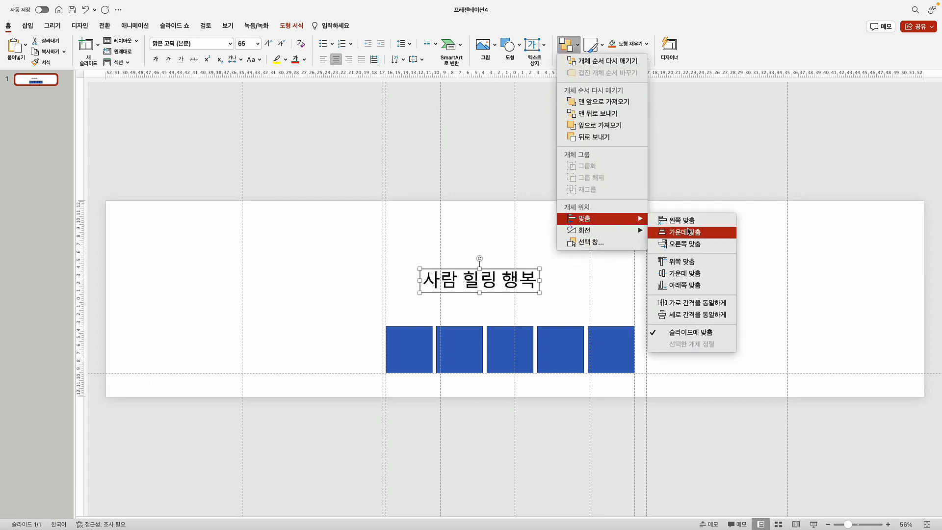
{"action": "left_click", "coordinate": [689, 232]}
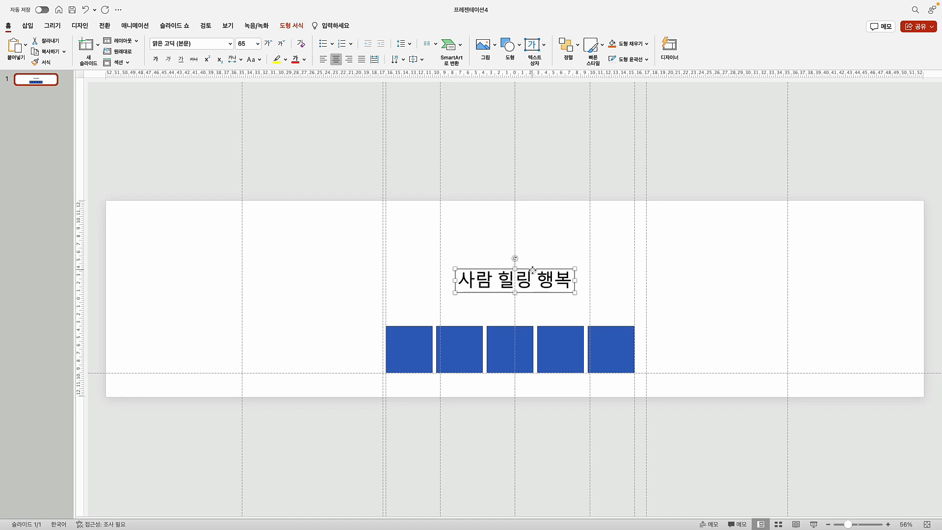
{"action": "left_click_drag", "start_coordinate": [533, 269], "coordinate": [536, 244]}
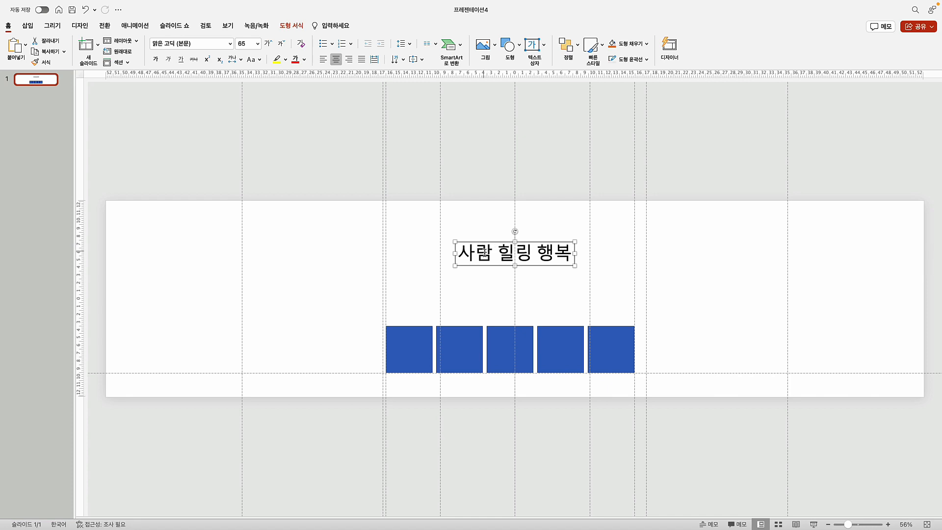
{"action": "left_click_drag", "start_coordinate": [493, 269], "coordinate": [495, 297]}
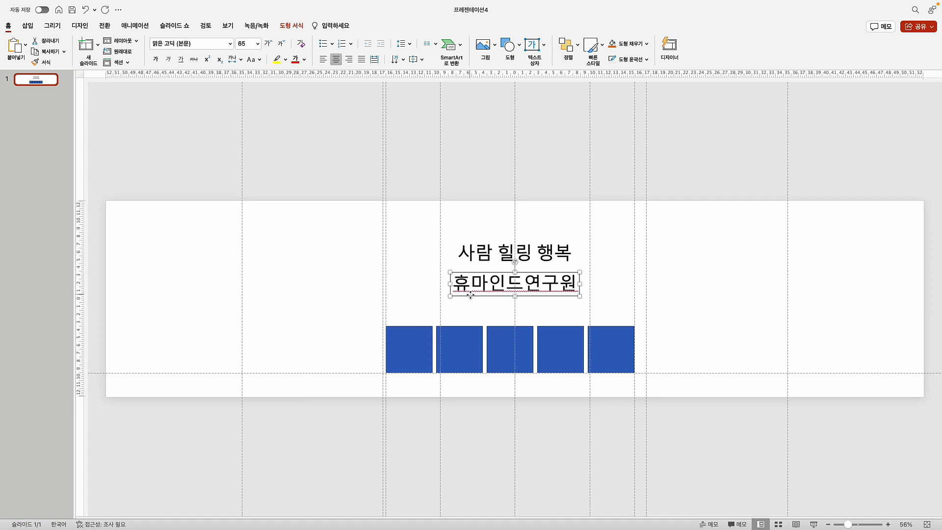
Shrink the 휴마인드연구원 text to 24 pt, place it above the title, and centre it on the slide
{"action": "left_click", "coordinate": [282, 44]}
{"action": "left_click", "coordinate": [281, 44]}
{"action": "left_click", "coordinate": [282, 44]}
{"action": "left_click", "coordinate": [282, 44]}
{"action": "left_click", "coordinate": [281, 43]}
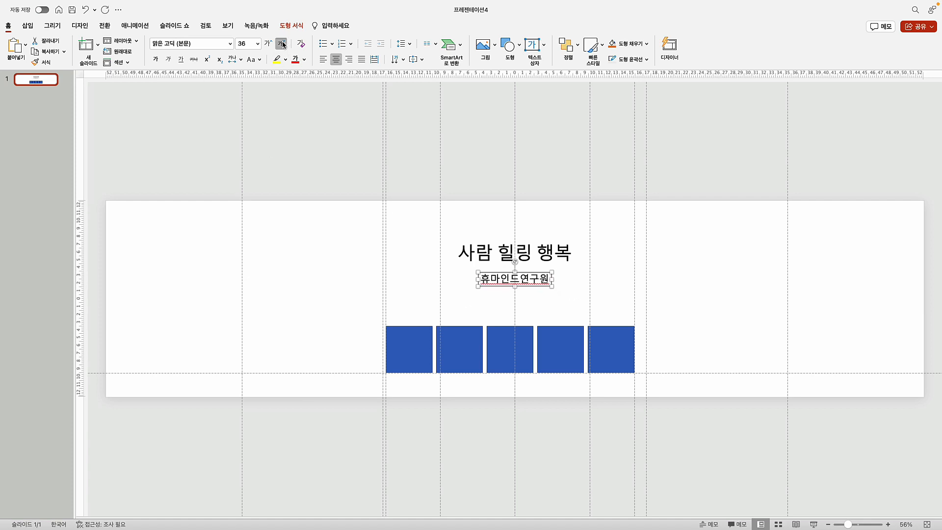
{"action": "left_click", "coordinate": [282, 44]}
{"action": "left_click", "coordinate": [282, 43]}
{"action": "left_click", "coordinate": [281, 43]}
{"action": "left_click", "coordinate": [282, 44]}
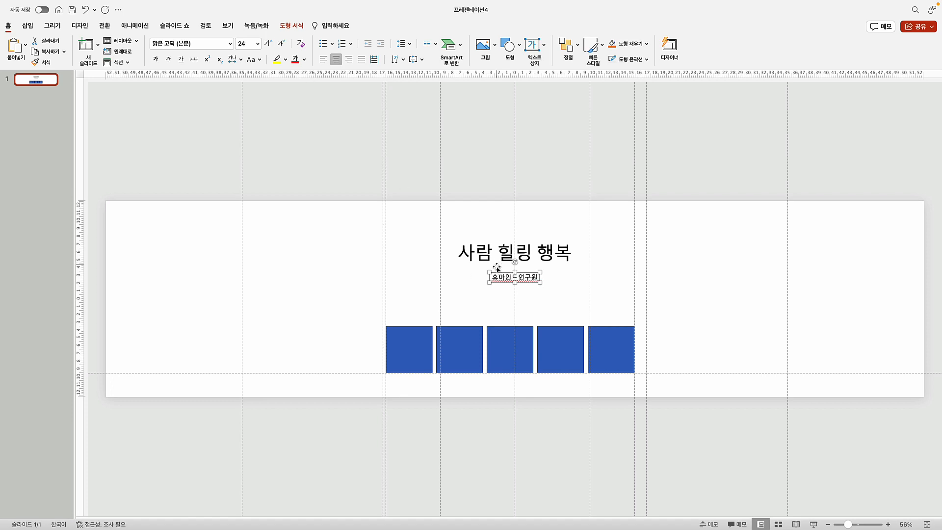
{"action": "left_click_drag", "start_coordinate": [501, 274], "coordinate": [506, 224]}
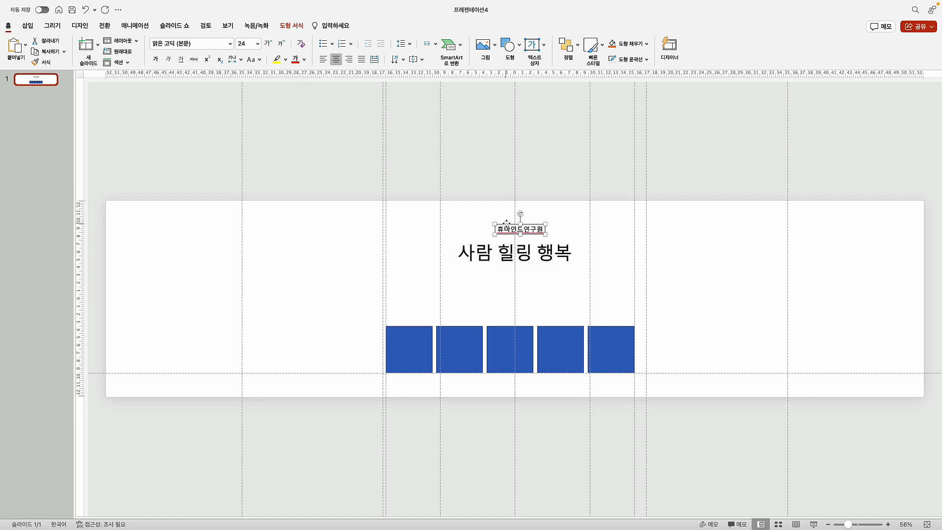
{"action": "left_click", "coordinate": [581, 58]}
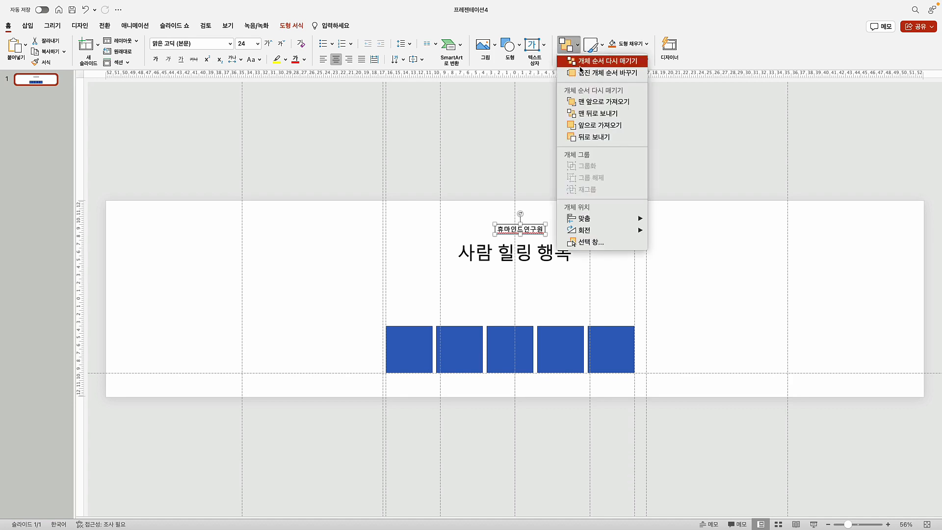
{"action": "mouse_move", "coordinate": [614, 226]}
{"action": "left_click", "coordinate": [685, 232]}
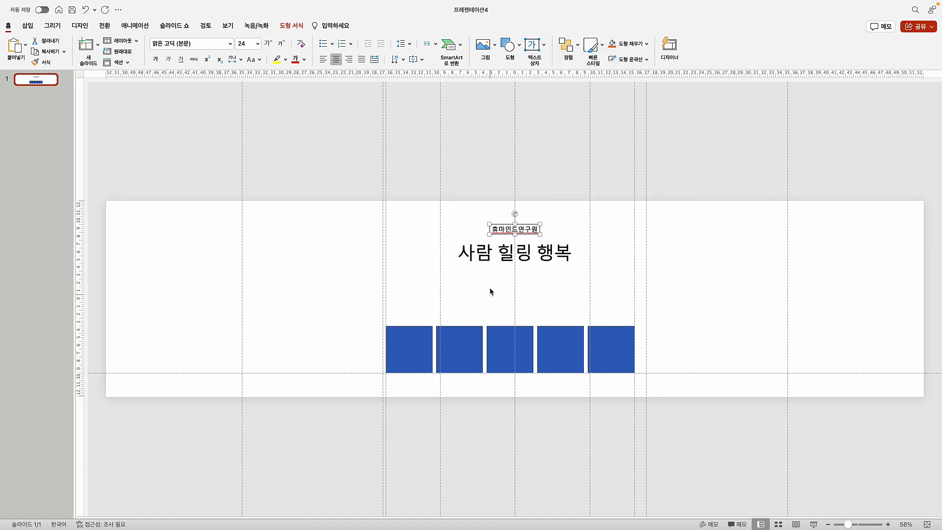
Move both text boxes slightly lower together, then reselect the 사람 힐링 행복 title
{"action": "left_click", "coordinate": [532, 257], "text": "shift"}
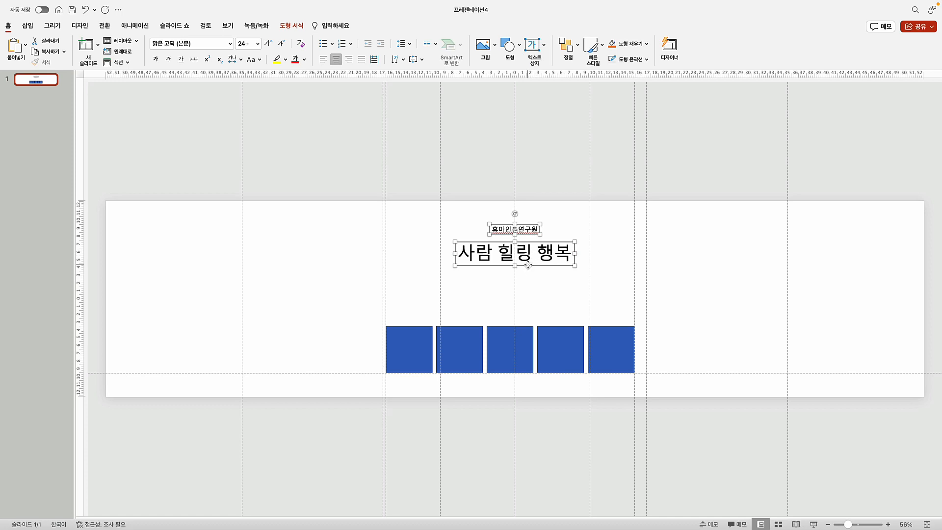
{"action": "left_click_drag", "start_coordinate": [528, 265], "coordinate": [530, 282]}
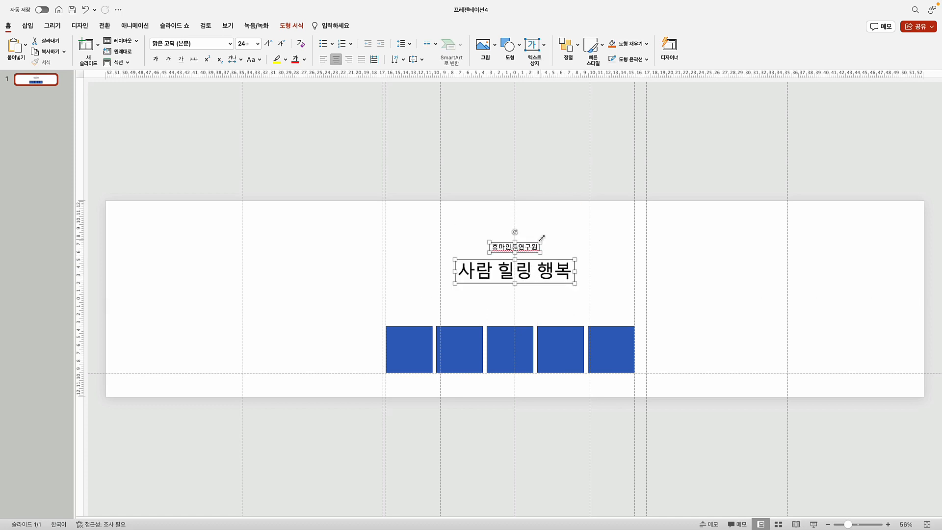
{"action": "left_click", "coordinate": [523, 166]}
{"action": "left_click", "coordinate": [559, 281]}
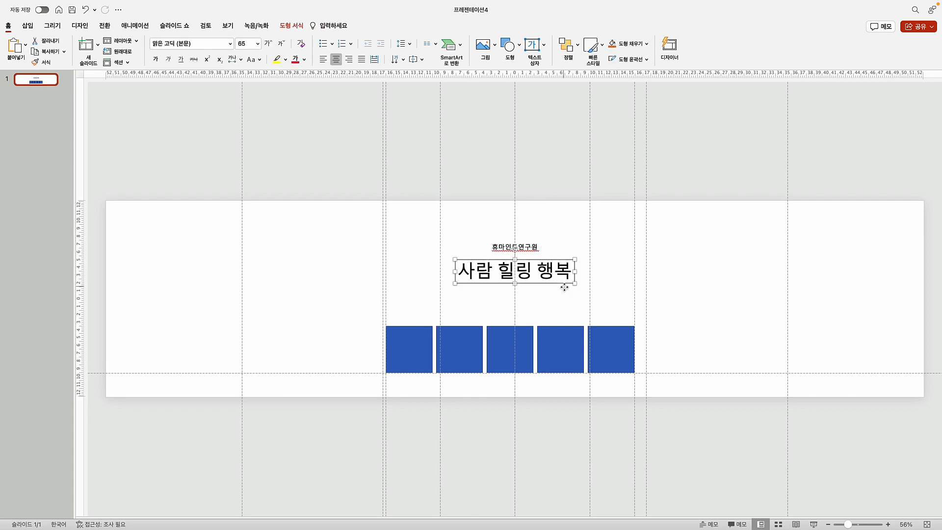
Change the title's font to 배달의민족 도현
{"action": "left_click", "coordinate": [227, 44]}
{"action": "mouse_move", "coordinate": [224, 59]}
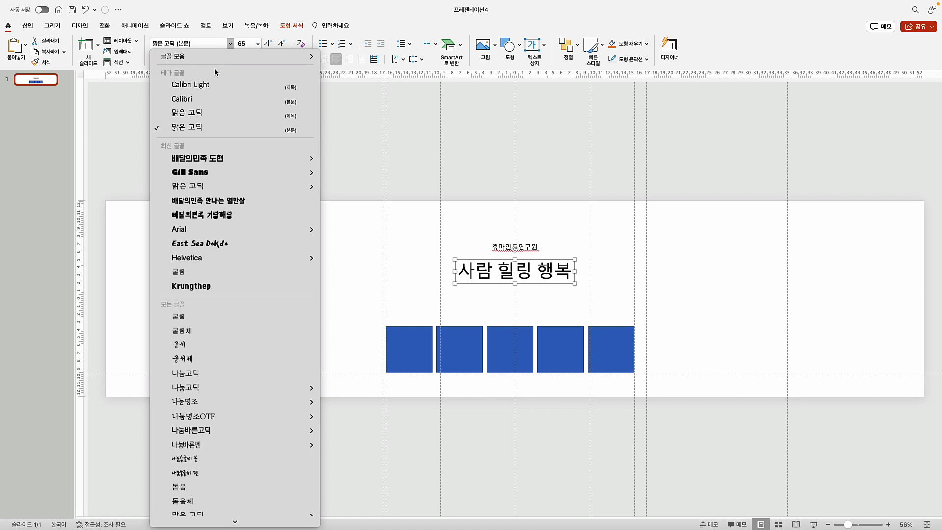
{"action": "mouse_move", "coordinate": [215, 156]}
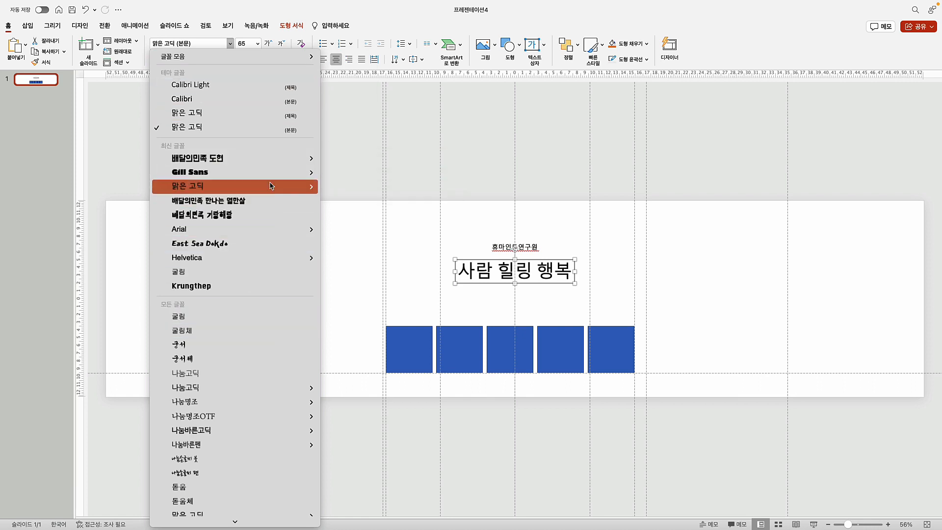
{"action": "mouse_move", "coordinate": [252, 159]}
{"action": "left_click", "coordinate": [355, 165]}
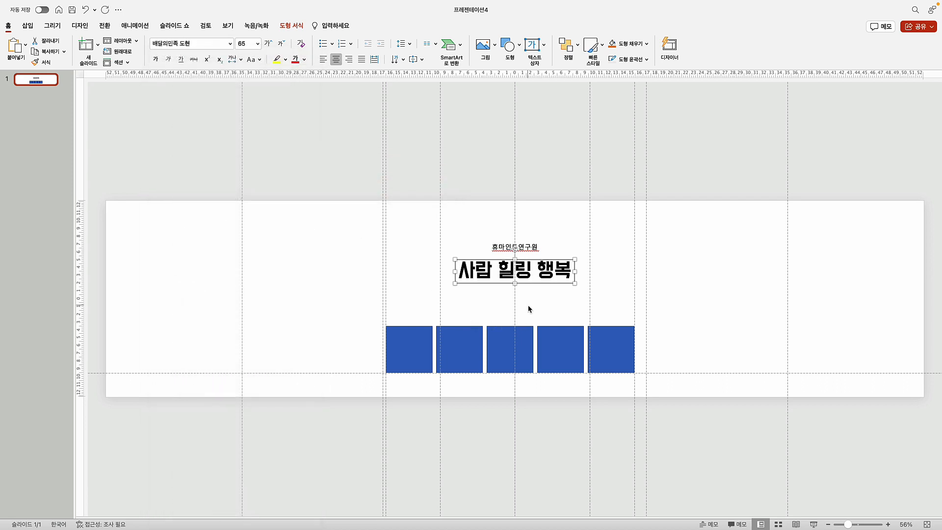
Give the 휴마인드연구원 subtitle a dark font colour
{"action": "left_click", "coordinate": [470, 239]}
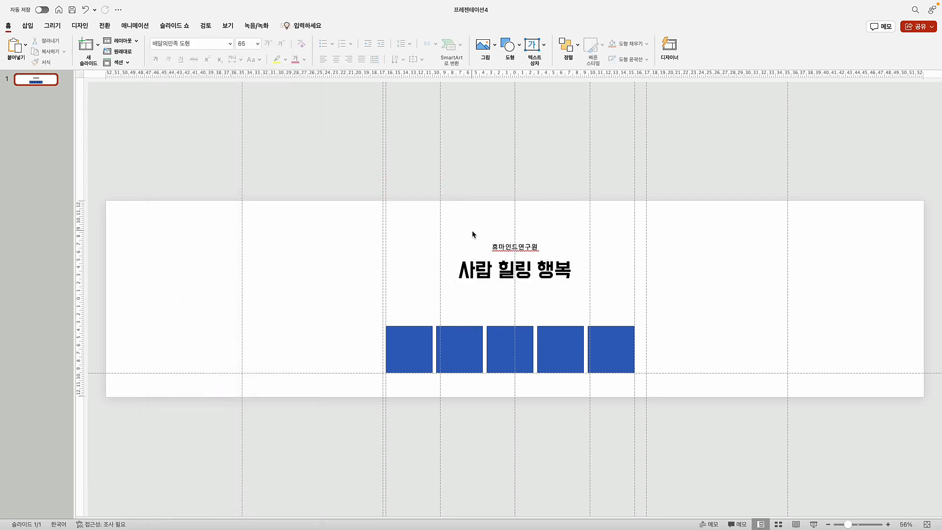
{"action": "left_click", "coordinate": [508, 253]}
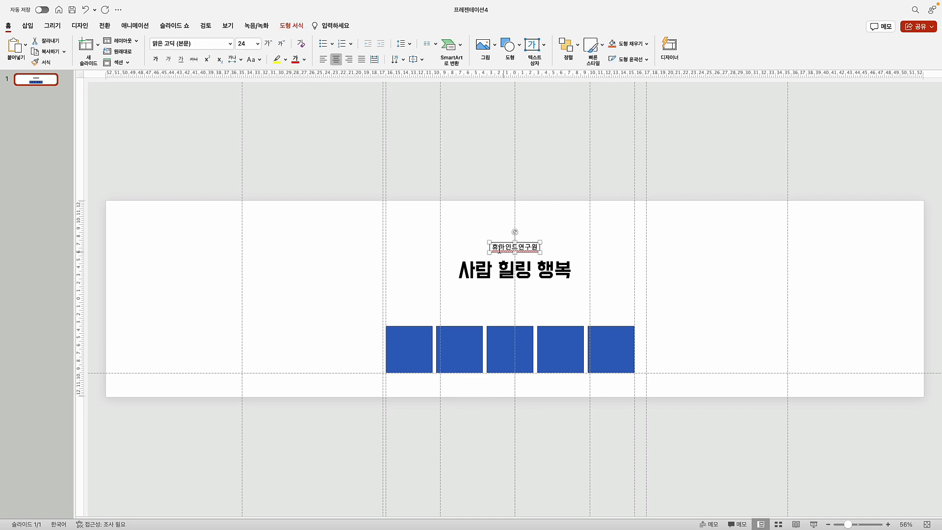
{"action": "left_click", "coordinate": [291, 26]}
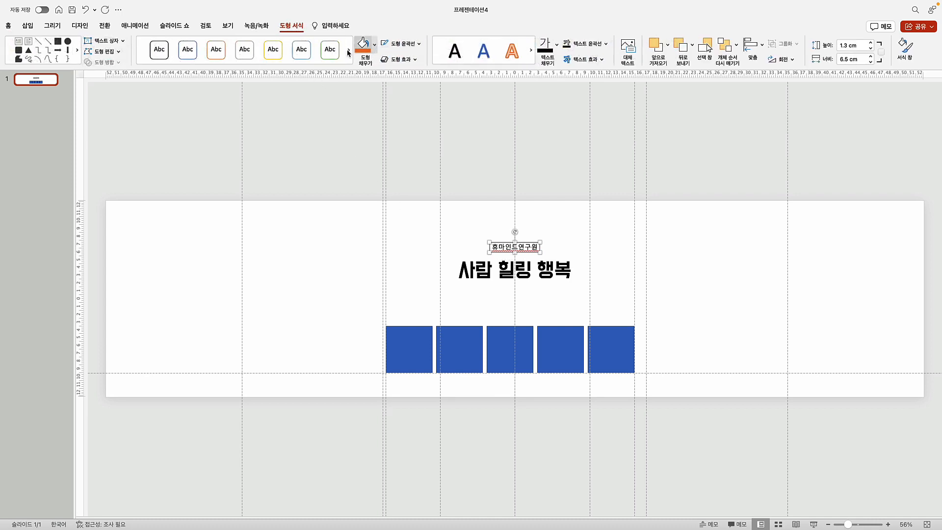
{"action": "left_click", "coordinate": [11, 28]}
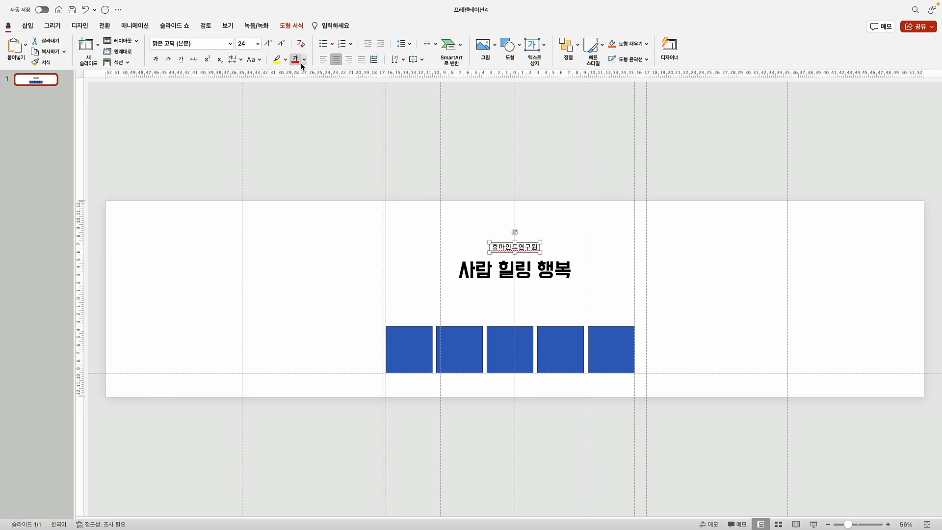
{"action": "left_click", "coordinate": [304, 60]}
{"action": "left_click", "coordinate": [316, 105]}
{"action": "left_click", "coordinate": [336, 175]}
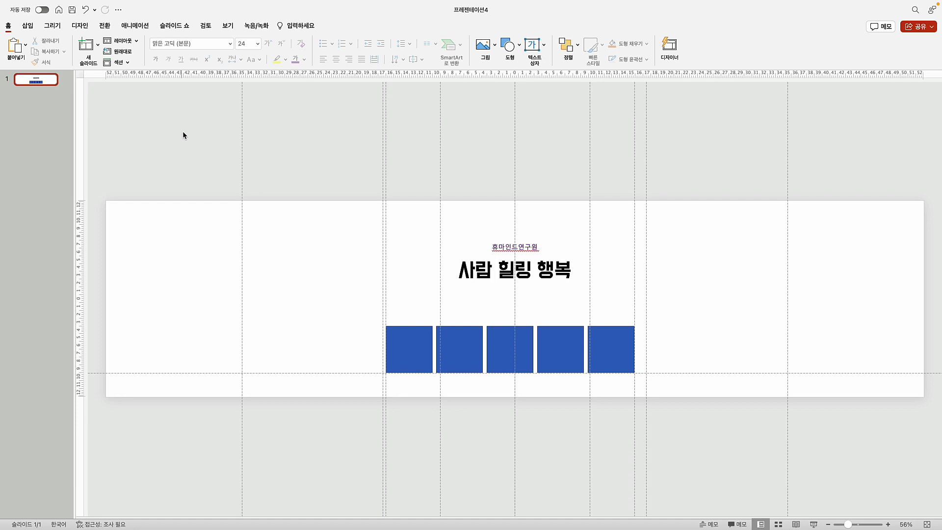
Insert a rectangle shape with an orange fill and no outline
{"action": "left_click", "coordinate": [27, 25]}
{"action": "left_click", "coordinate": [233, 46]}
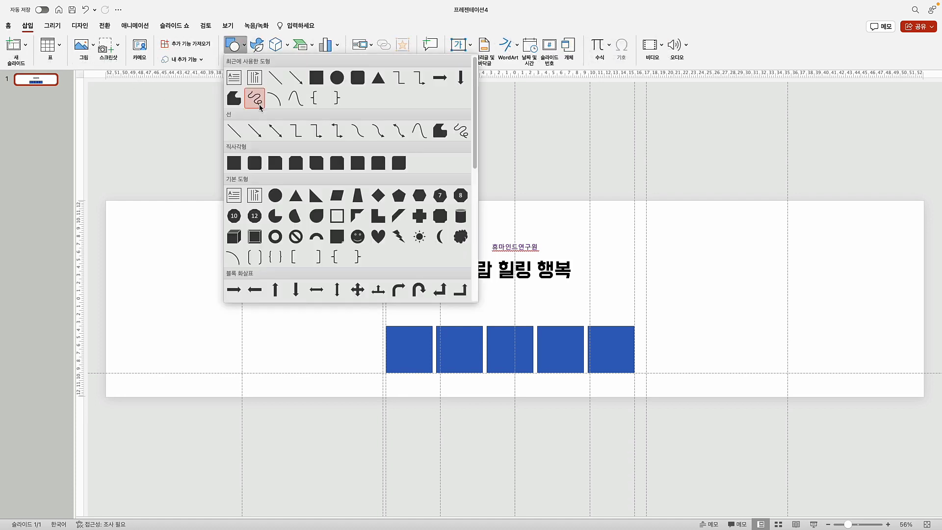
{"action": "left_click", "coordinate": [235, 159]}
{"action": "left_click", "coordinate": [171, 293]}
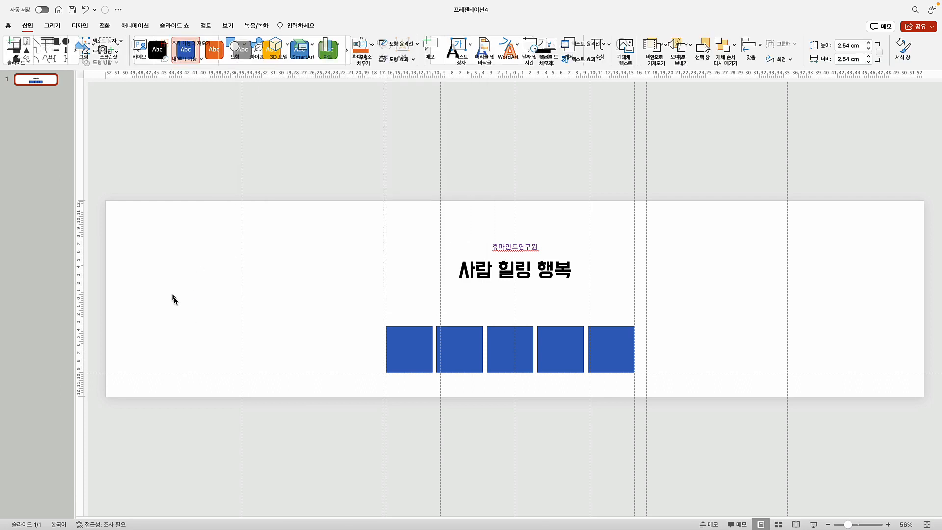
{"action": "left_click", "coordinate": [364, 47]}
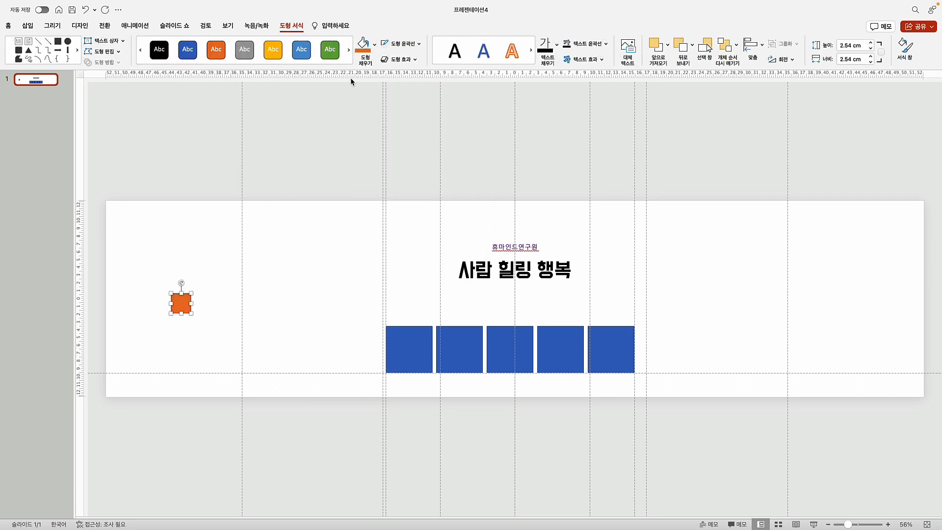
{"action": "left_click", "coordinate": [412, 49]}
{"action": "left_click", "coordinate": [419, 64]}
Stretch the orange shape to 105.83 cm wide, flatten it to a thin line, centre it and lower it to the squares' tops
{"action": "left_click_drag", "start_coordinate": [840, 58], "coordinate": [865, 57]}
{"action": "type", "text": "3"}
{"action": "key", "text": "Return"}
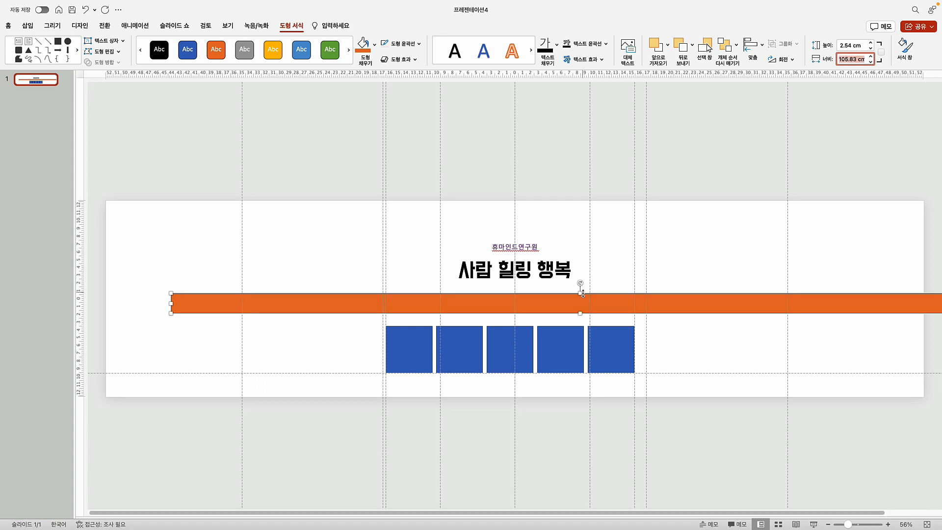
{"action": "left_click_drag", "start_coordinate": [581, 295], "coordinate": [579, 310]}
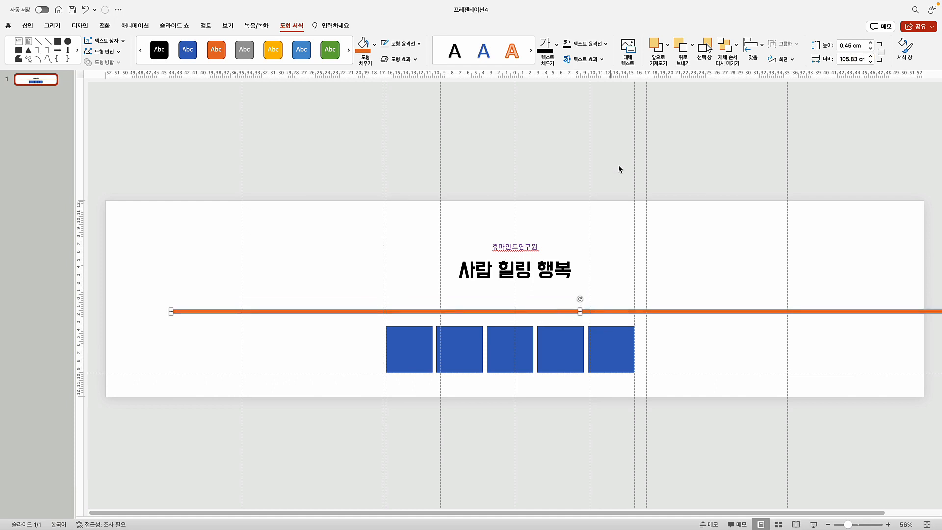
{"action": "left_click", "coordinate": [753, 47]}
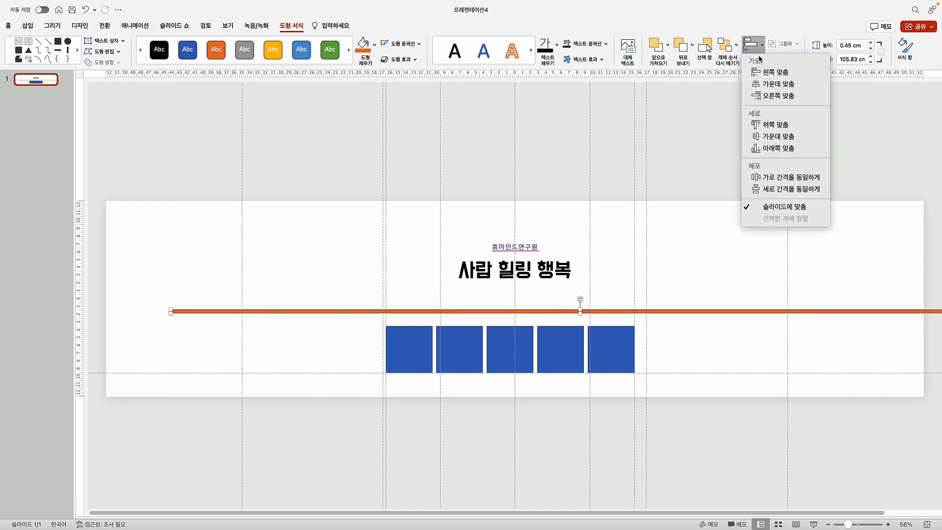
{"action": "left_click", "coordinate": [780, 87]}
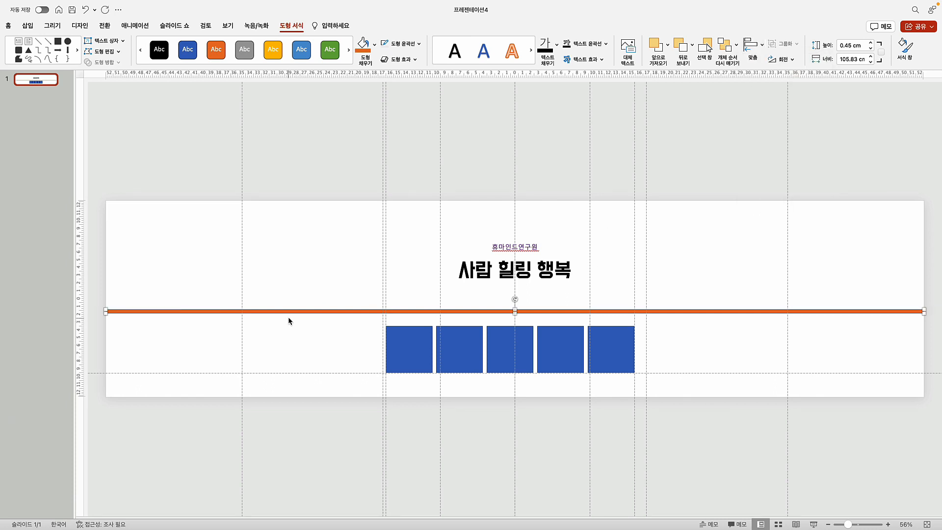
{"action": "left_click_drag", "start_coordinate": [292, 312], "coordinate": [293, 330]}
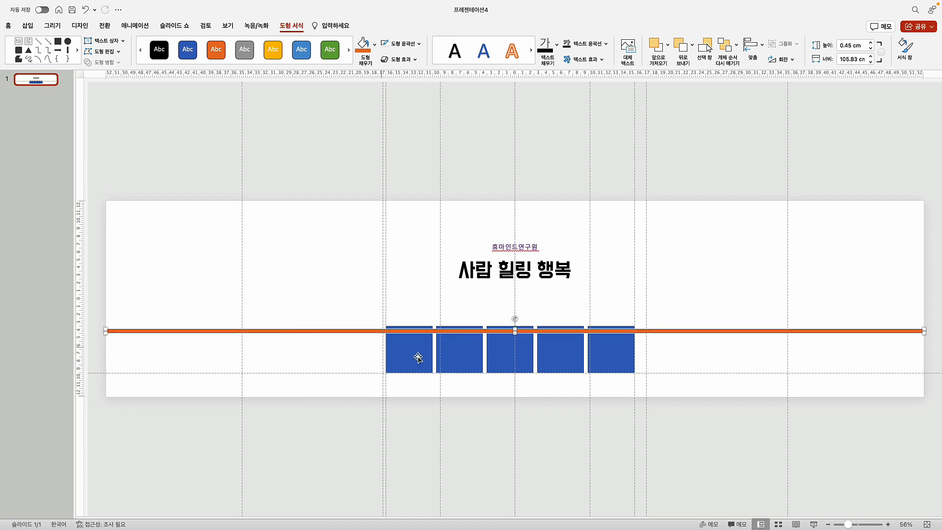
Send the orange line to the back, behind the blue squares
{"action": "right_click", "coordinate": [261, 333]}
{"action": "mouse_move", "coordinate": [285, 341]}
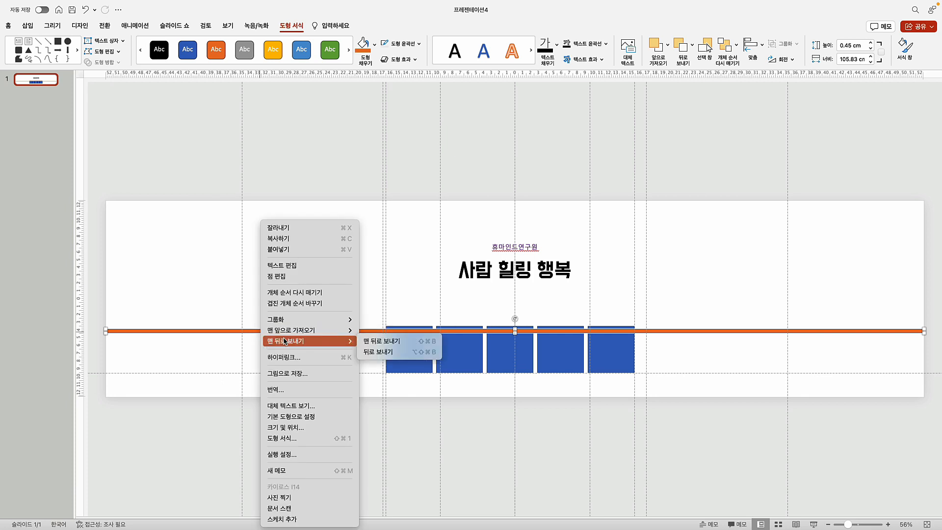
{"action": "left_click", "coordinate": [385, 341]}
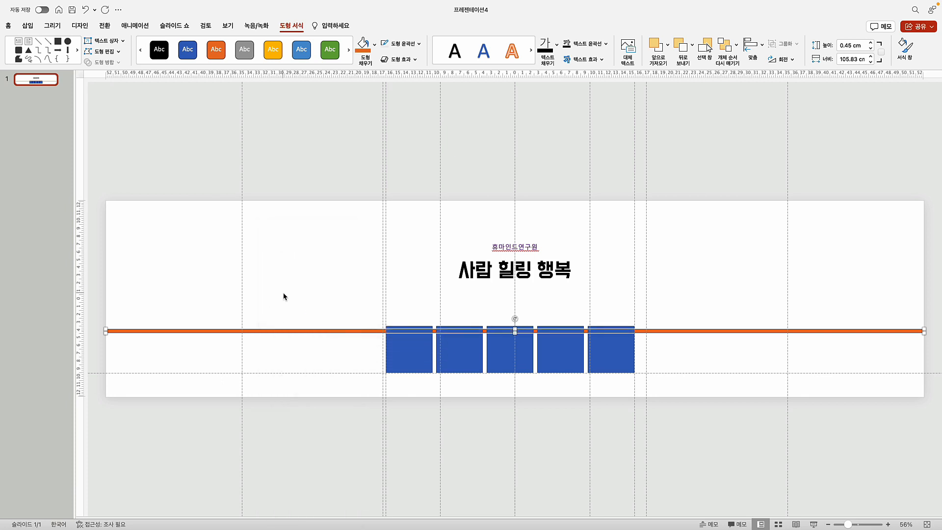
{"action": "left_click", "coordinate": [283, 297]}
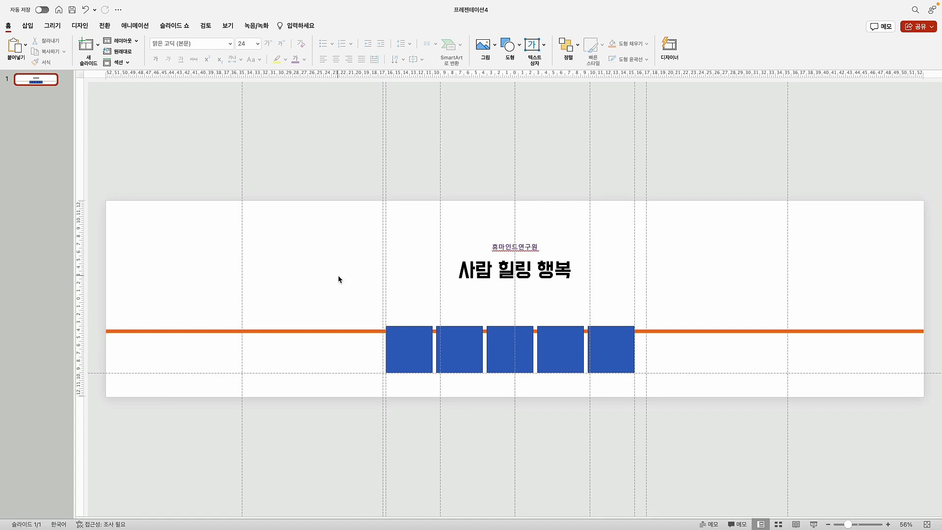
Search Freepik for 'tree' and browse the results, previewing the hand-drawn tree collection
{"action": "key", "text": "super+Tab"}
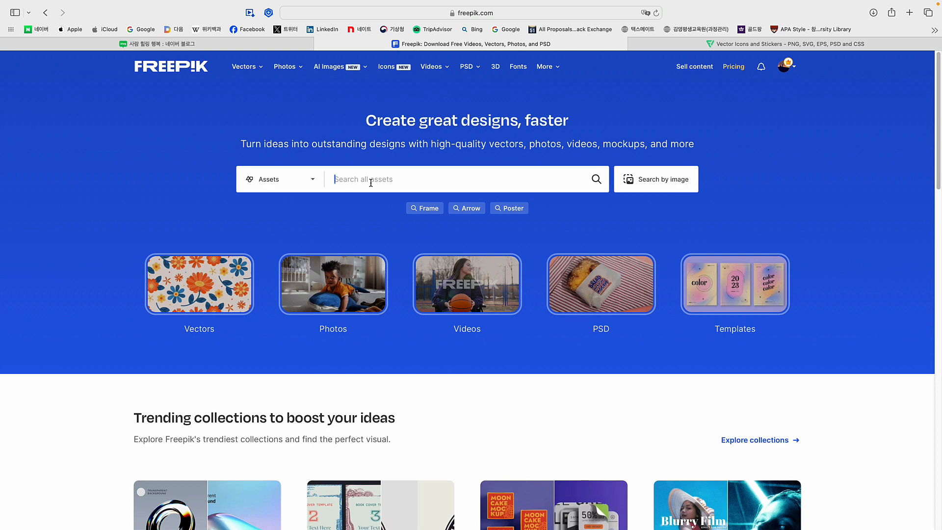
{"action": "type", "text": "tree"}
{"action": "key", "text": "Return"}
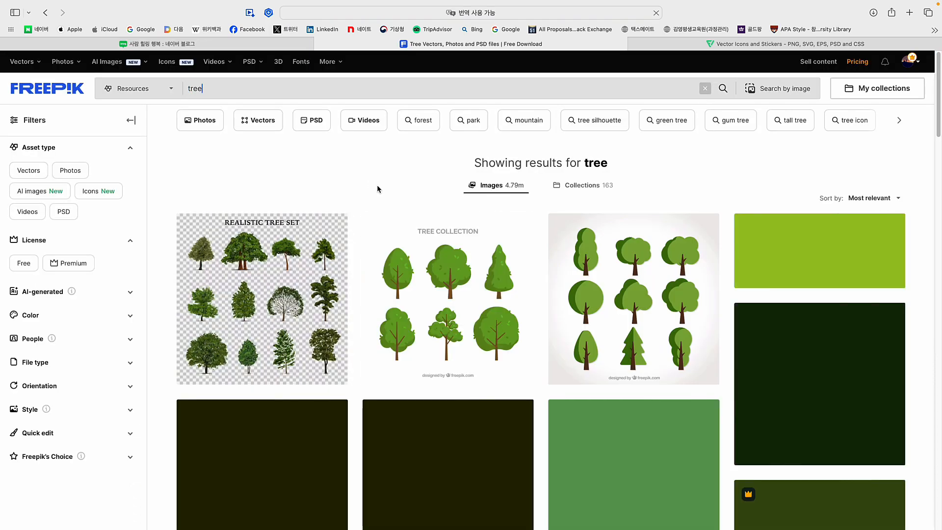
{"action": "scroll", "coordinate": [680, 309], "scroll_direction": "down", "scroll_amount": 5}
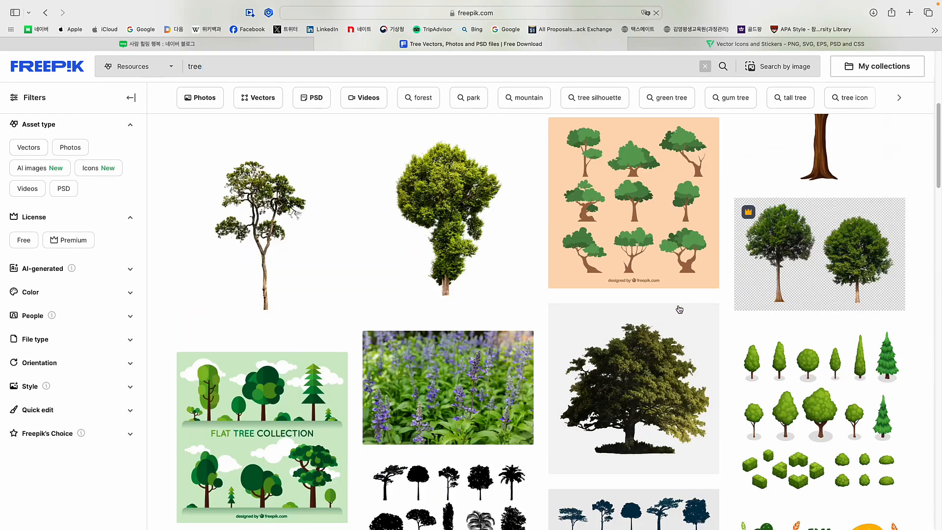
{"action": "scroll", "coordinate": [725, 336], "scroll_direction": "down", "scroll_amount": 5}
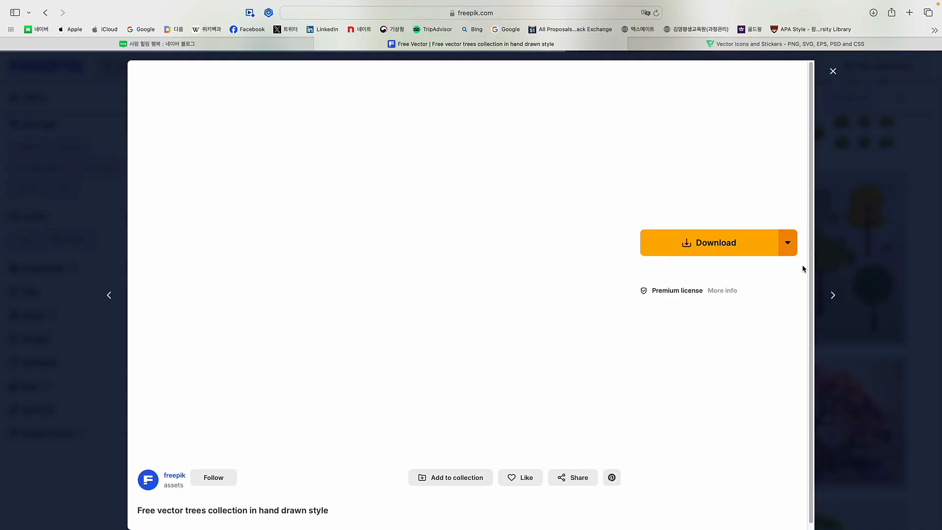
{"action": "left_click", "coordinate": [820, 269]}
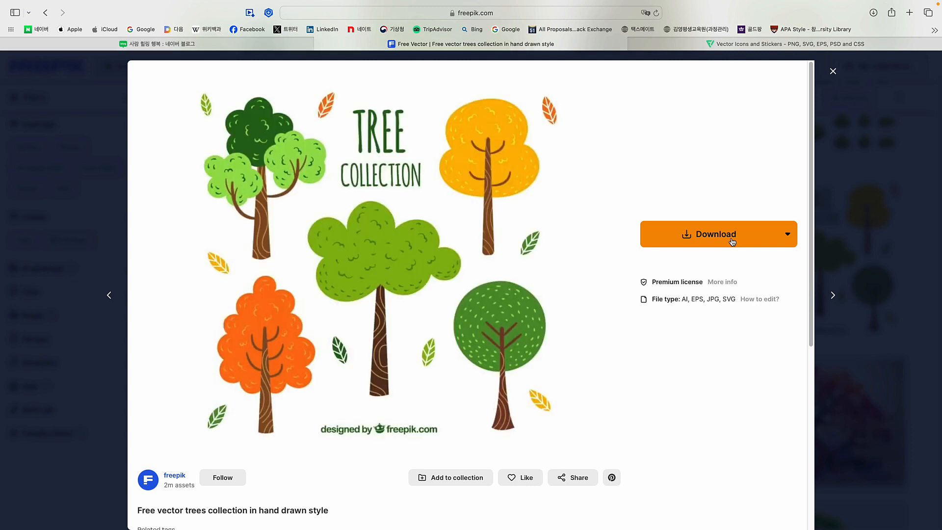
{"action": "left_click", "coordinate": [834, 71]}
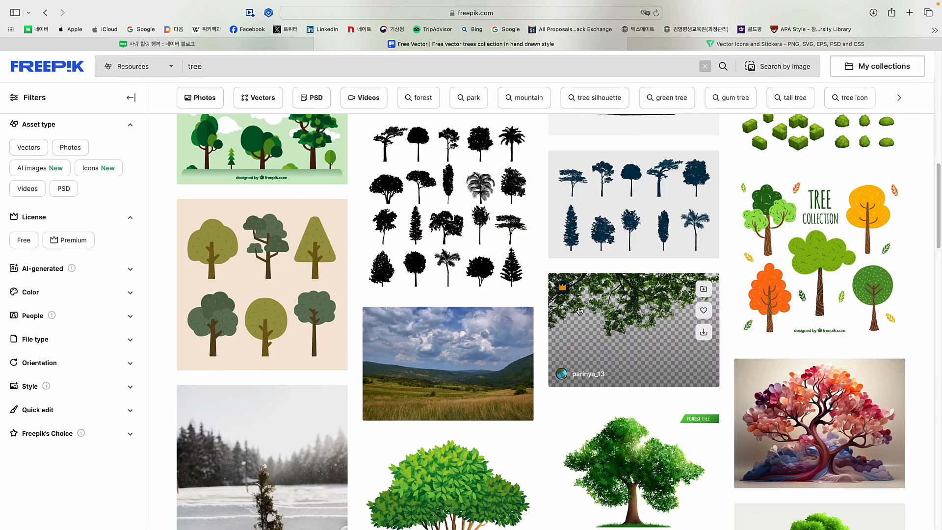
{"action": "scroll", "coordinate": [687, 294], "scroll_direction": "down", "scroll_amount": 3}
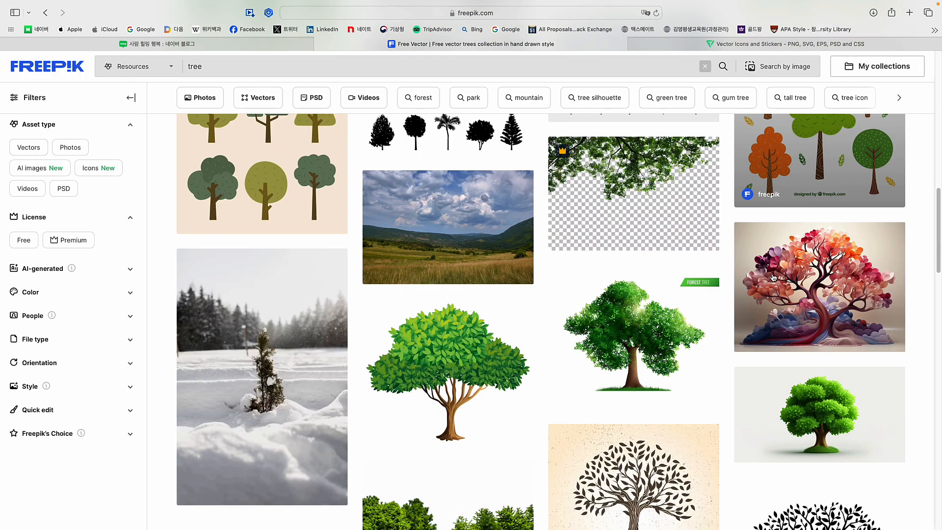
{"action": "scroll", "coordinate": [464, 339], "scroll_direction": "down", "scroll_amount": 10}
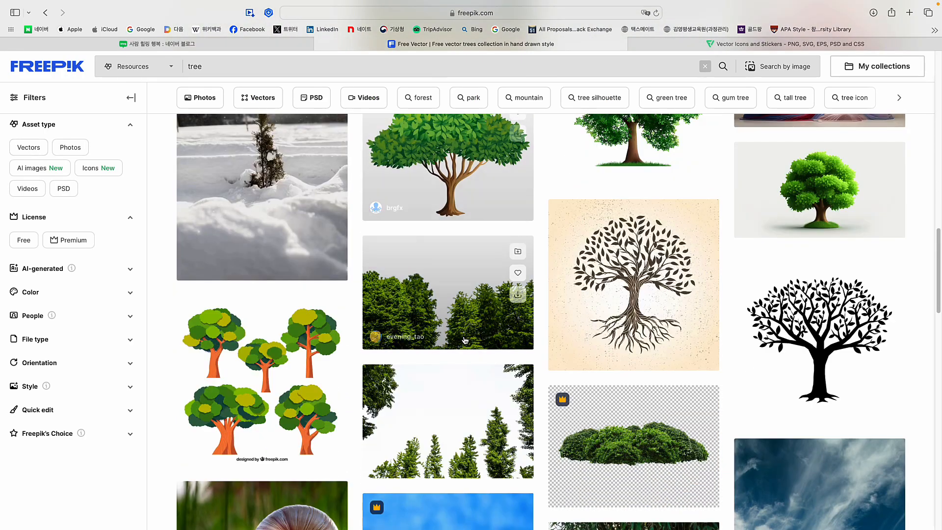
{"action": "scroll", "coordinate": [465, 340], "scroll_direction": "down", "scroll_amount": 2}
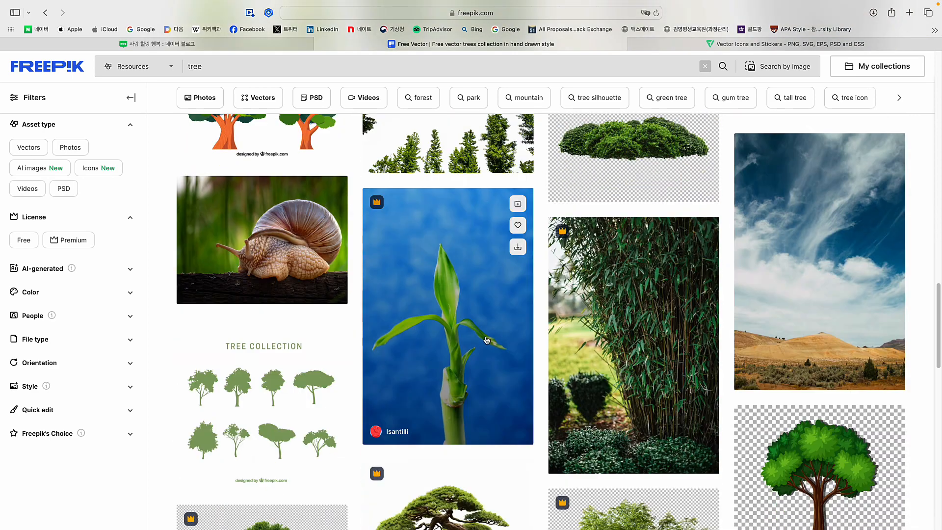
{"action": "scroll", "coordinate": [643, 314], "scroll_direction": "down", "scroll_amount": 10}
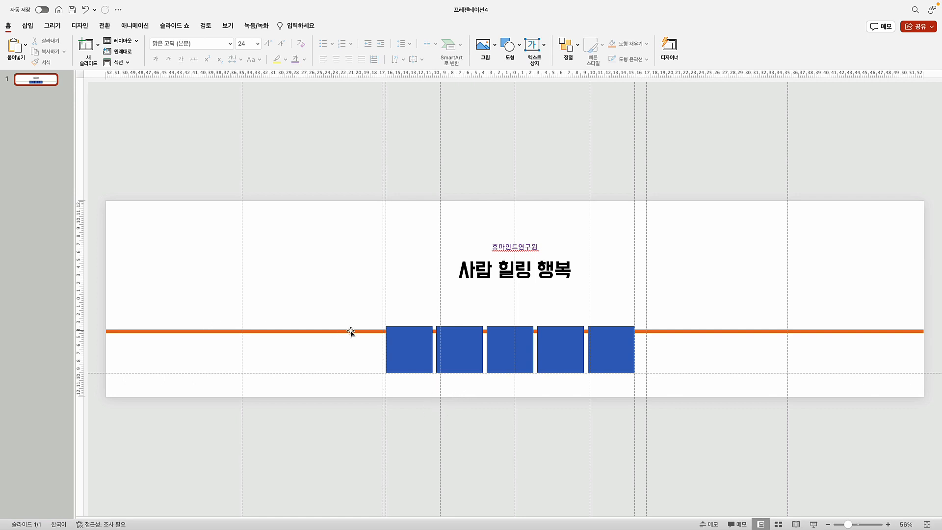
Select all five blue squares and pull their tops down to sit just below the orange line
{"action": "left_click", "coordinate": [411, 349]}
{"action": "left_click", "coordinate": [476, 350]}
{"action": "left_click", "coordinate": [505, 351]}
{"action": "left_click", "coordinate": [557, 351]}
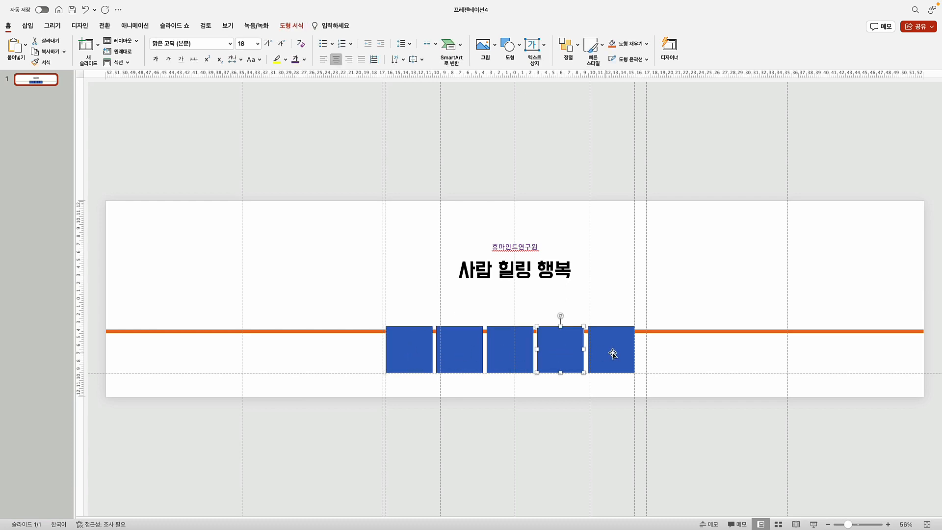
{"action": "left_click", "coordinate": [613, 353]}
{"action": "left_click", "coordinate": [407, 349]}
{"action": "left_click", "coordinate": [474, 349], "text": "shift"}
{"action": "left_click", "coordinate": [510, 350], "text": "shift"}
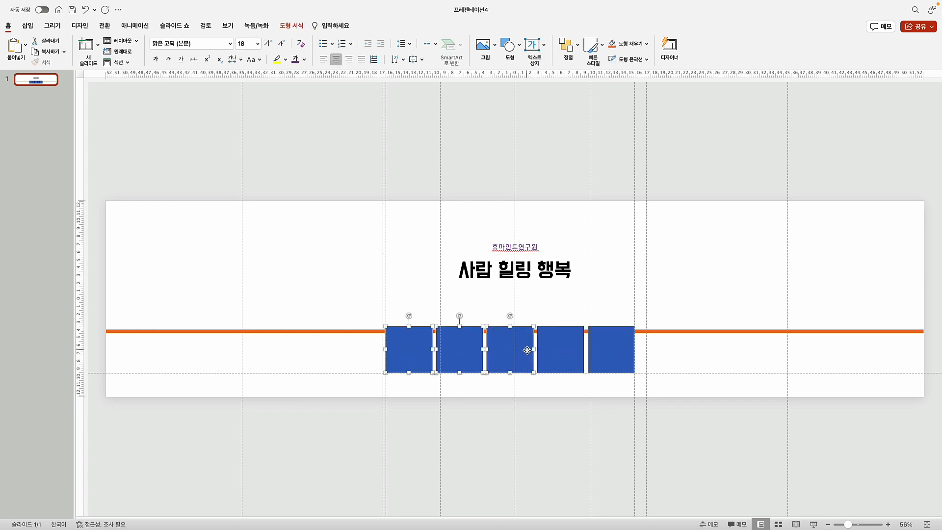
{"action": "left_click", "coordinate": [567, 349], "text": "shift"}
{"action": "left_click", "coordinate": [613, 351], "text": "shift"}
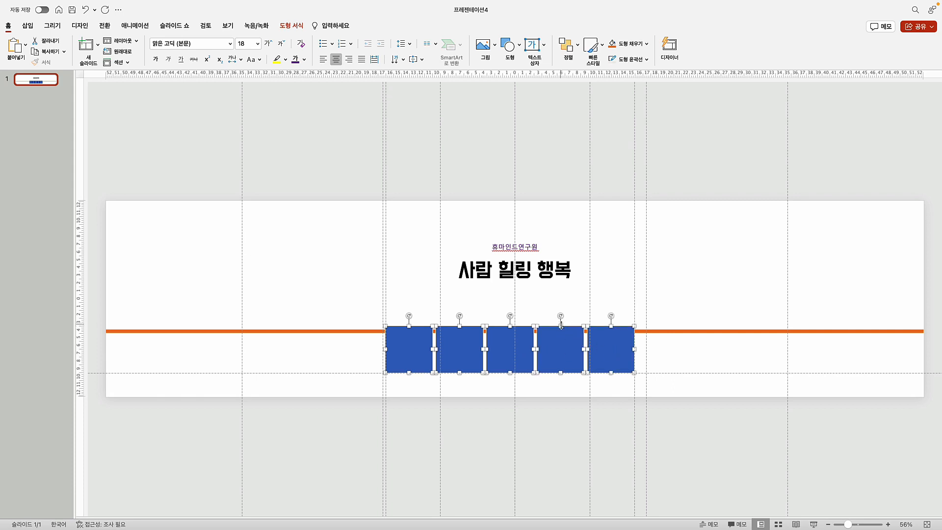
{"action": "left_click_drag", "start_coordinate": [560, 326], "coordinate": [558, 336]}
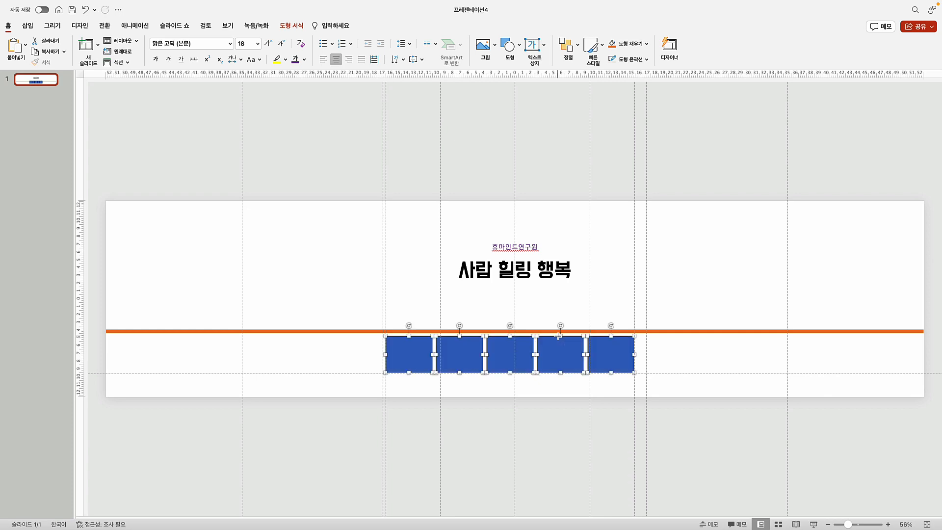
{"action": "left_click", "coordinate": [315, 357]}
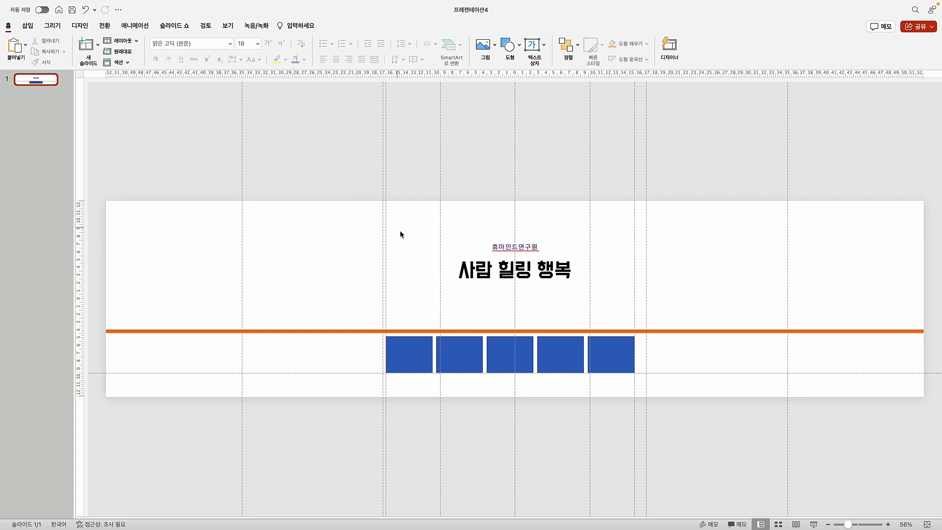
At 120% zoom, insert park_03.jpg from the various-green-tree folder onto the slide
{"action": "left_click", "coordinate": [887, 524]}
{"action": "left_click", "coordinate": [887, 524]}
{"action": "left_click", "coordinate": [887, 524]}
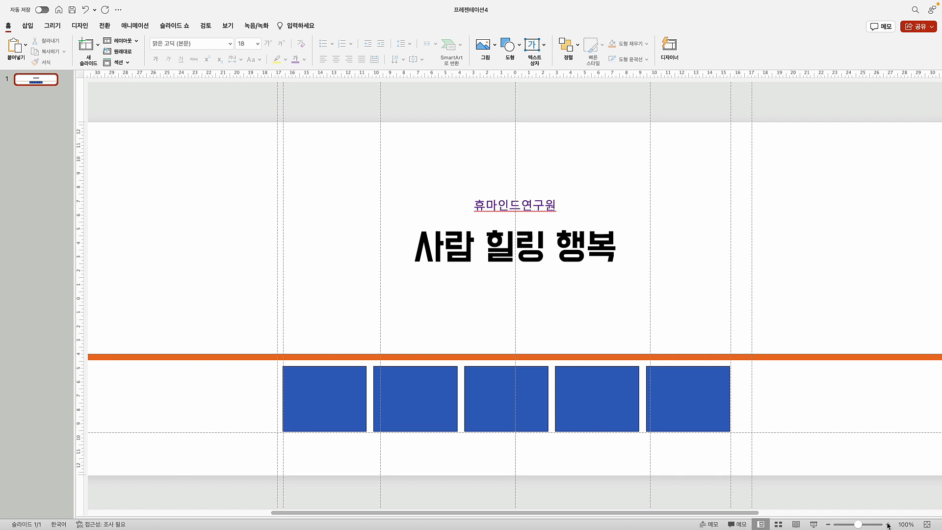
{"action": "left_click", "coordinate": [887, 525]}
{"action": "left_click", "coordinate": [888, 525]}
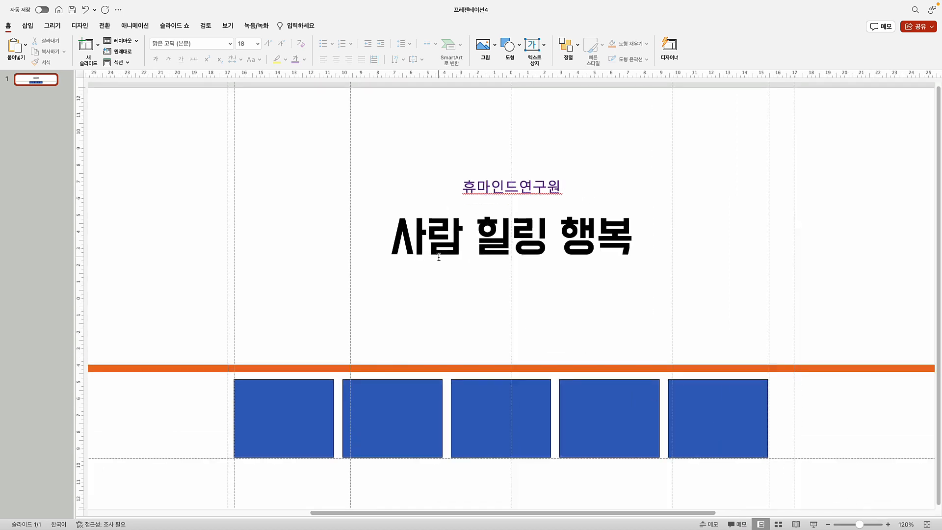
{"action": "left_click", "coordinate": [27, 25]}
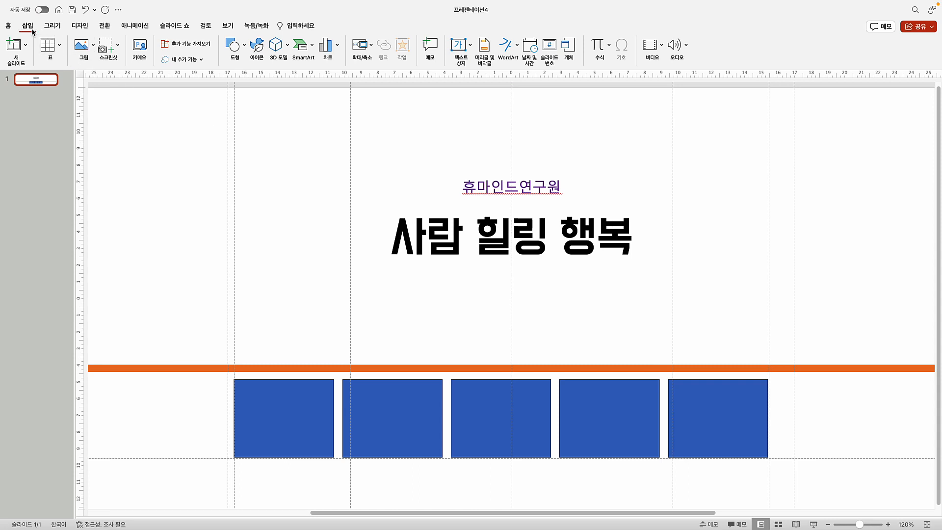
{"action": "left_click", "coordinate": [93, 48]}
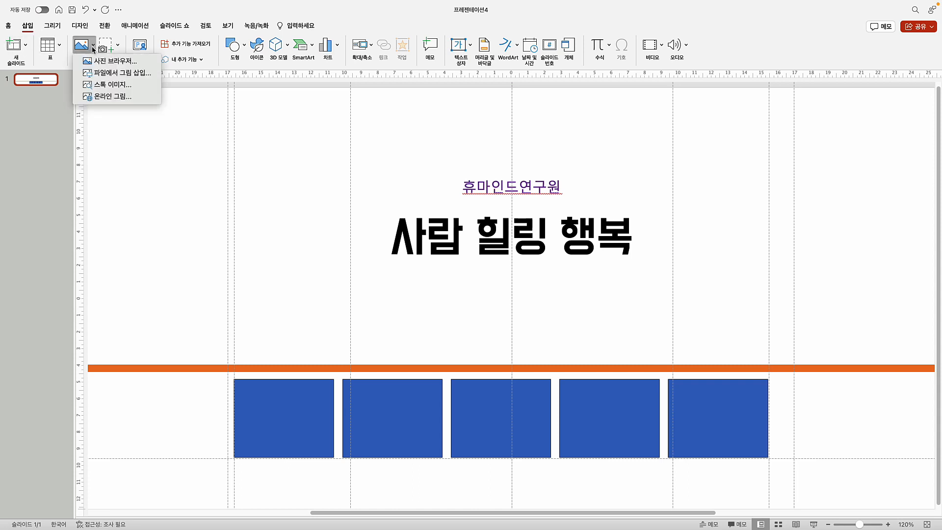
{"action": "left_click", "coordinate": [124, 76]}
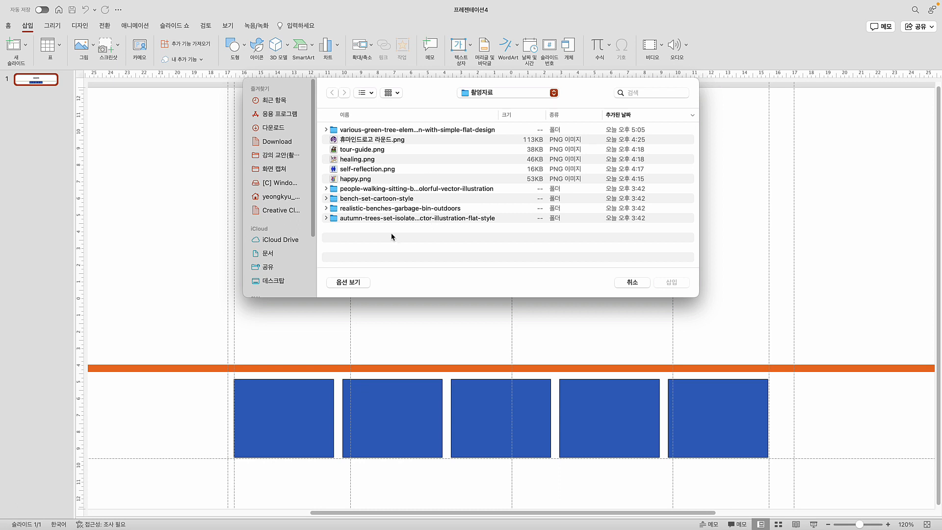
{"action": "double_click", "coordinate": [378, 130]}
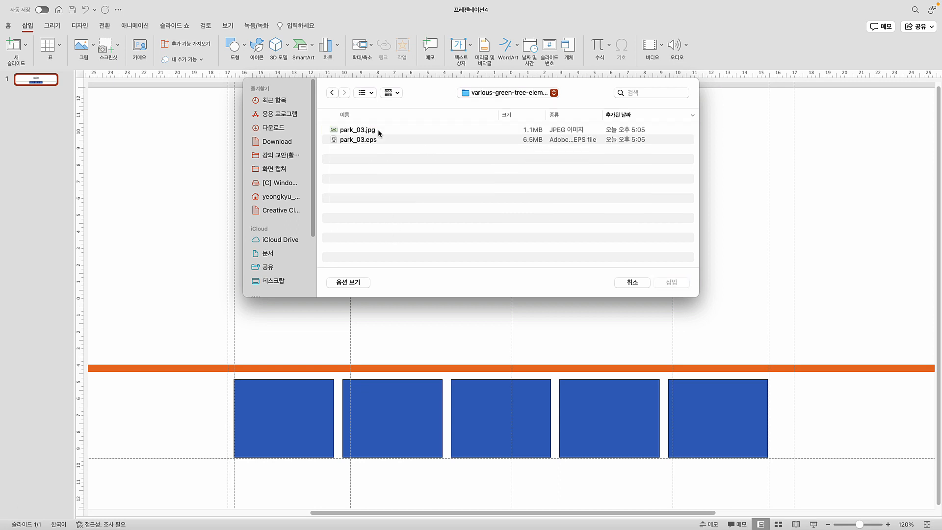
{"action": "left_click", "coordinate": [353, 131]}
{"action": "left_click", "coordinate": [671, 283]}
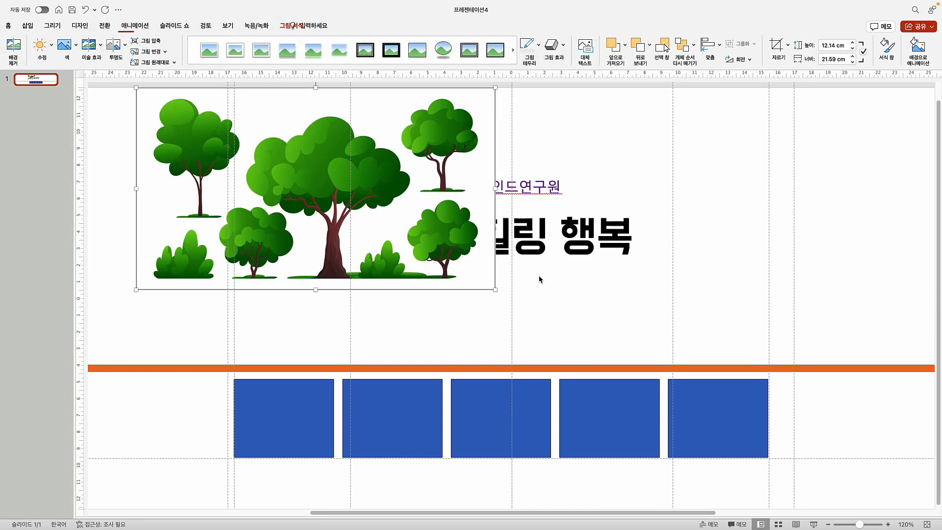
Move the tree picture to the slide's right edge
{"action": "left_click_drag", "start_coordinate": [308, 192], "coordinate": [293, 216]}
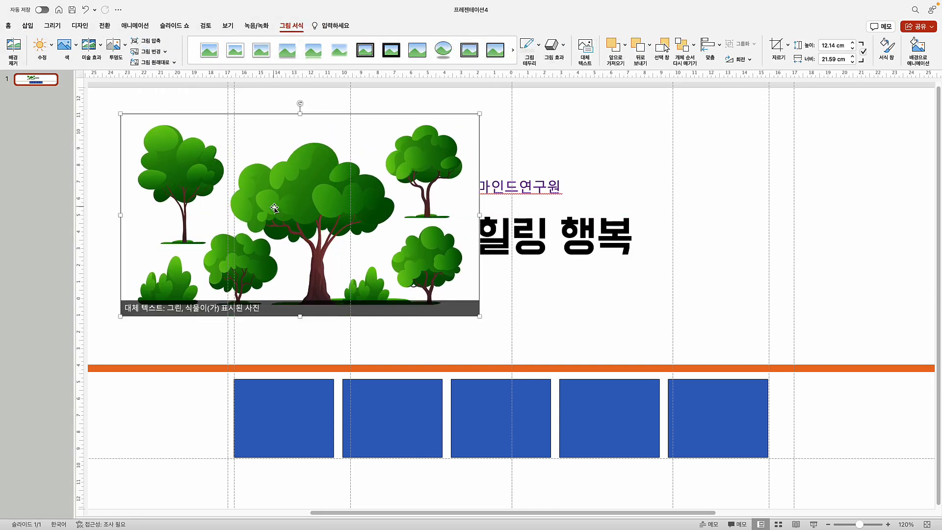
{"action": "scroll", "coordinate": [610, 314], "scroll_direction": "up", "scroll_amount": 1}
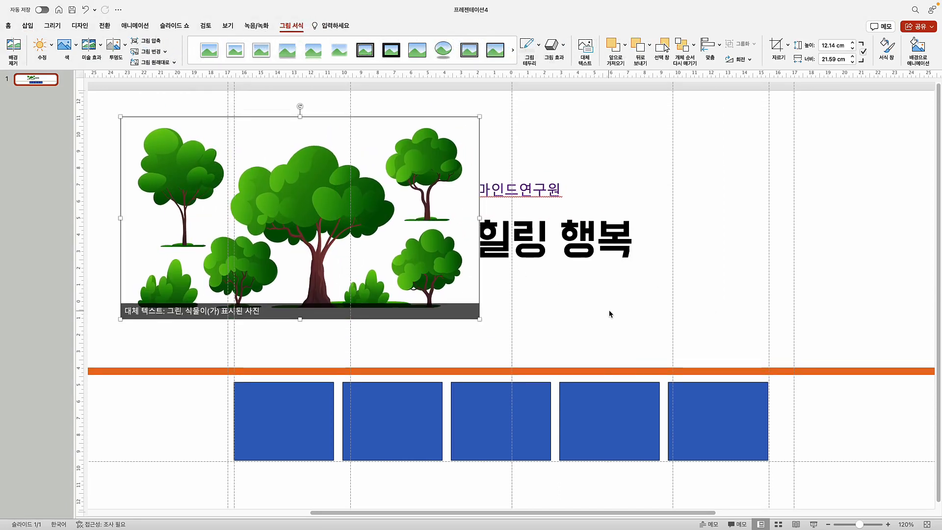
{"action": "left_click_drag", "start_coordinate": [309, 212], "coordinate": [885, 222]}
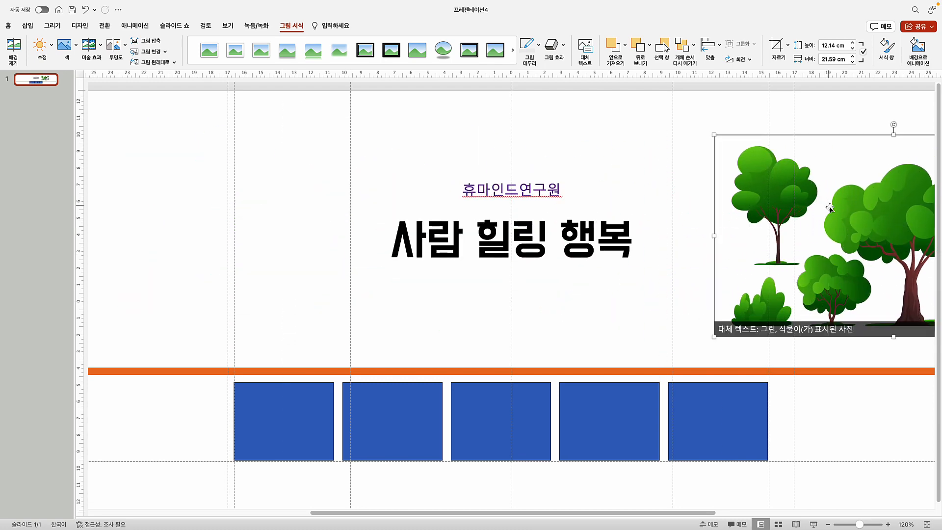
{"action": "left_click_drag", "start_coordinate": [829, 207], "coordinate": [901, 207]}
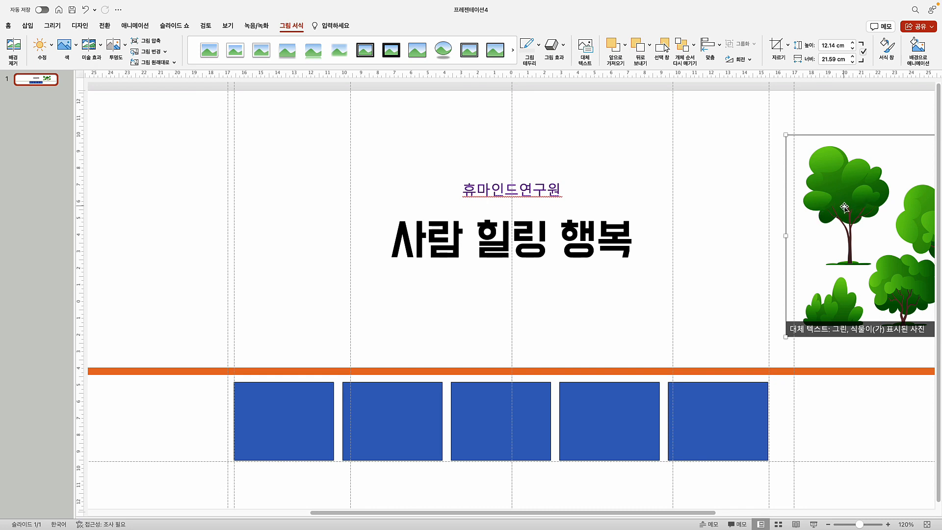
Duplicate the tree picture and centre the copy above the orange line
{"action": "scroll", "coordinate": [845, 210], "scroll_direction": "right", "scroll_amount": 10}
{"action": "left_click_drag", "start_coordinate": [426, 226], "coordinate": [100, 259], "text": "alt"}
{"action": "left_click_drag", "start_coordinate": [568, 512], "coordinate": [400, 511]}
{"action": "left_click_drag", "start_coordinate": [553, 292], "coordinate": [465, 293]}
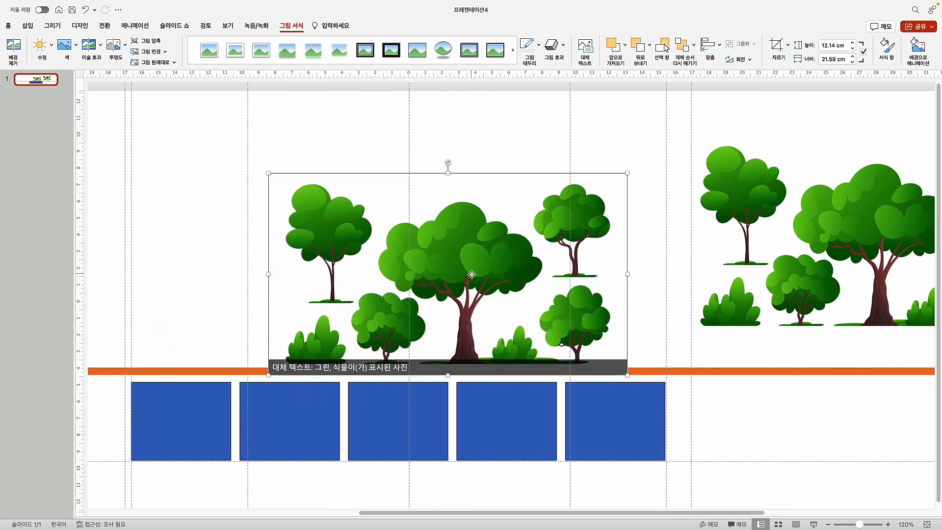
Start a freeform outline at the big tree's top, tracing down the left of its crown
{"action": "left_click", "coordinate": [27, 25]}
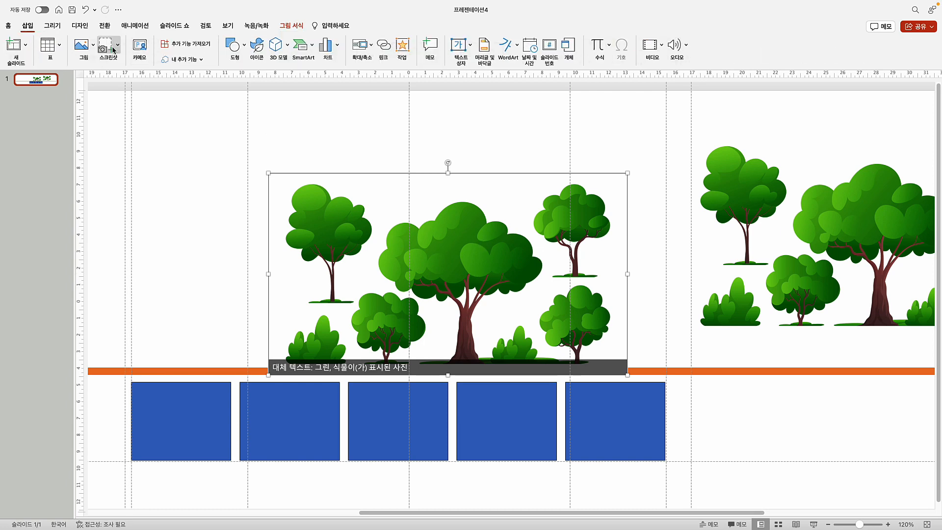
{"action": "left_click", "coordinate": [234, 46]}
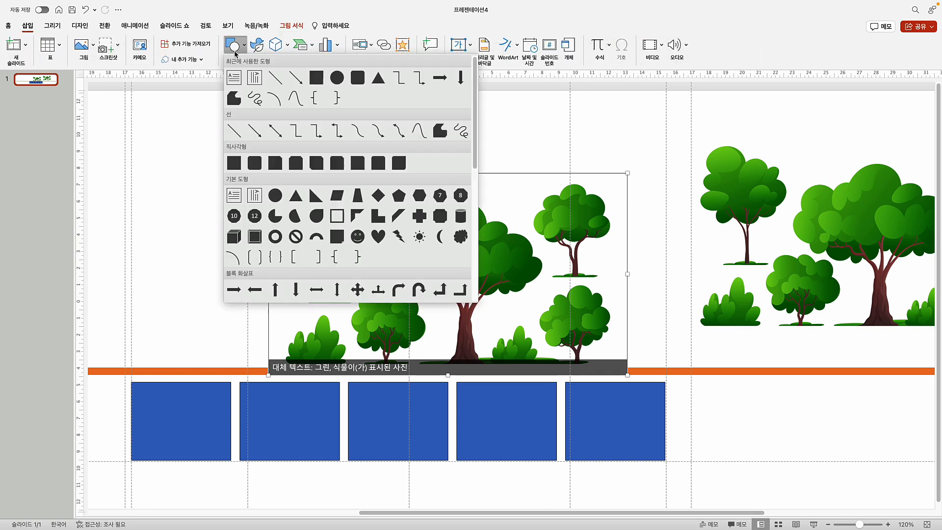
{"action": "left_click", "coordinate": [440, 139]}
{"action": "left_click", "coordinate": [459, 188]}
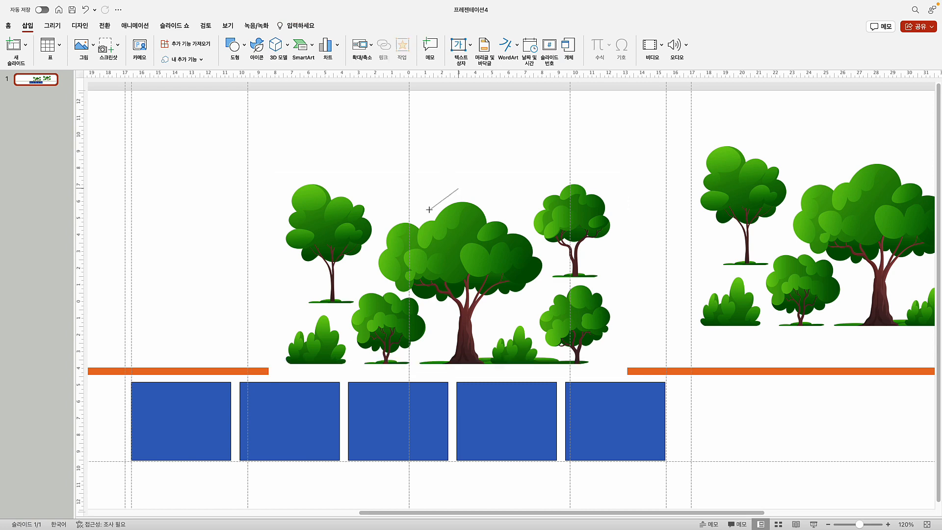
{"action": "left_click", "coordinate": [425, 209]}
{"action": "left_click", "coordinate": [384, 217]}
{"action": "left_click", "coordinate": [369, 260]}
{"action": "left_click", "coordinate": [386, 288]}
Trace the trunk, base and right side, closing the freeform at its start point
{"action": "left_click", "coordinate": [434, 313]}
{"action": "left_click", "coordinate": [432, 346]}
{"action": "left_click", "coordinate": [415, 363]}
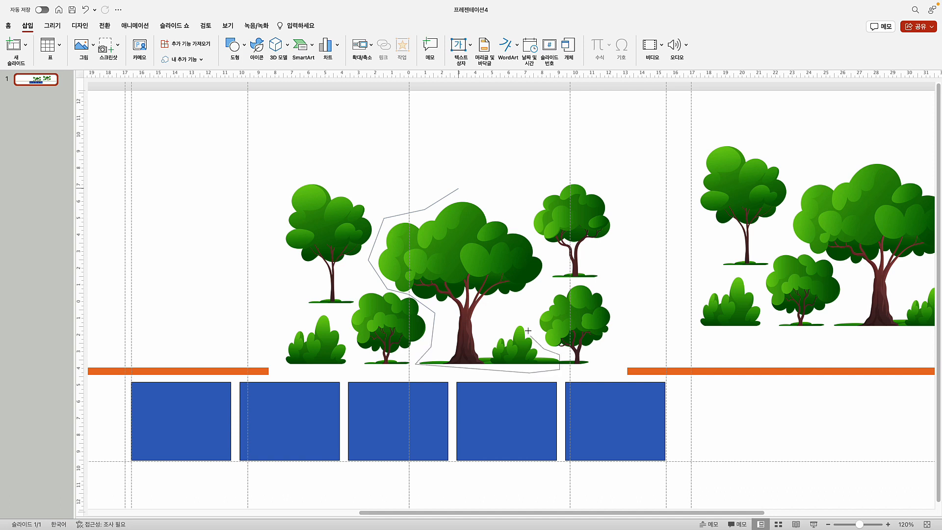
{"action": "left_click", "coordinate": [522, 313]}
{"action": "left_click", "coordinate": [490, 310]}
{"action": "left_click", "coordinate": [540, 292]}
{"action": "left_click", "coordinate": [457, 188]}
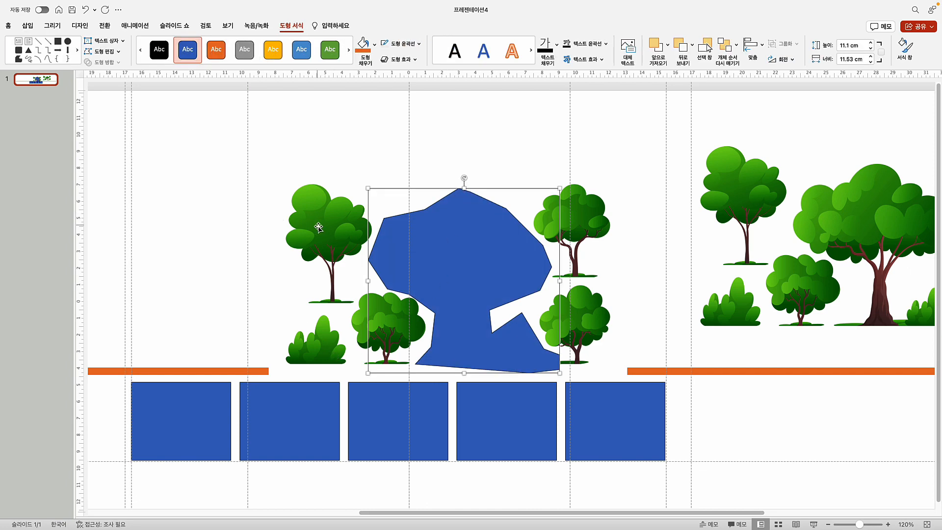
{"action": "left_click", "coordinate": [327, 228]}
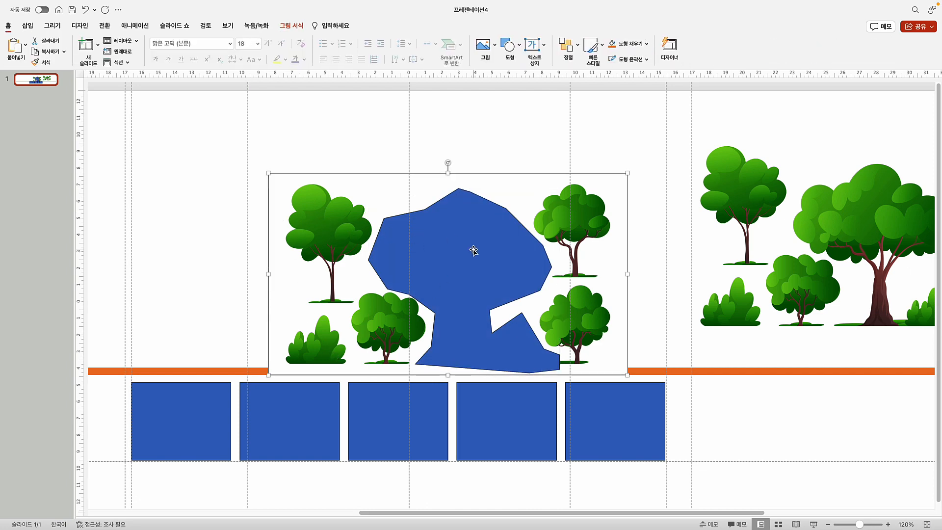
Intersect the tree picture with the freeform and move the cut-out tree over the title
{"action": "left_click", "coordinate": [474, 250], "text": "shift"}
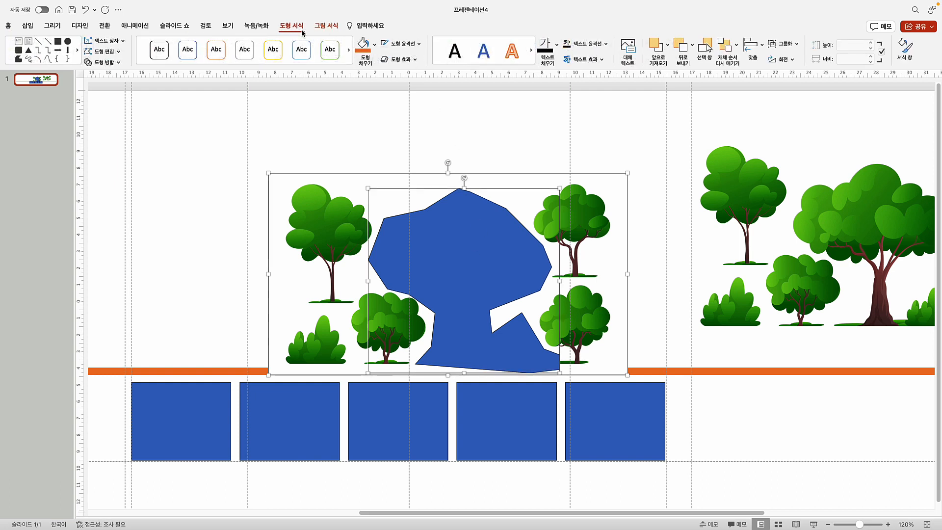
{"action": "left_click", "coordinate": [114, 65]}
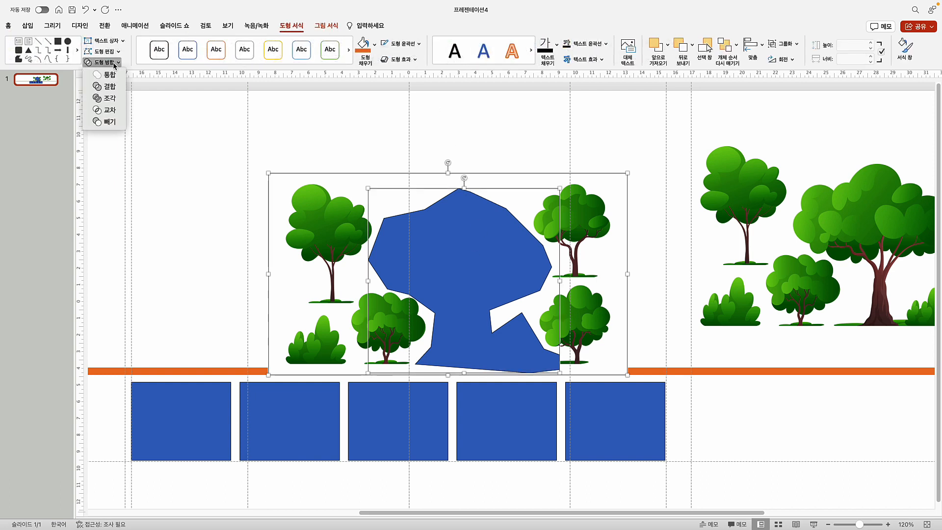
{"action": "left_click", "coordinate": [109, 115]}
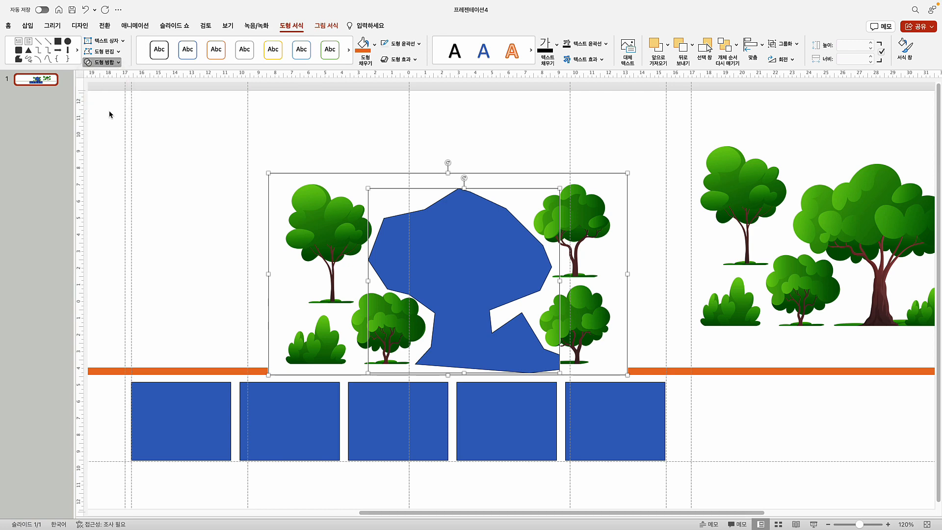
{"action": "left_click_drag", "start_coordinate": [487, 277], "coordinate": [406, 259]}
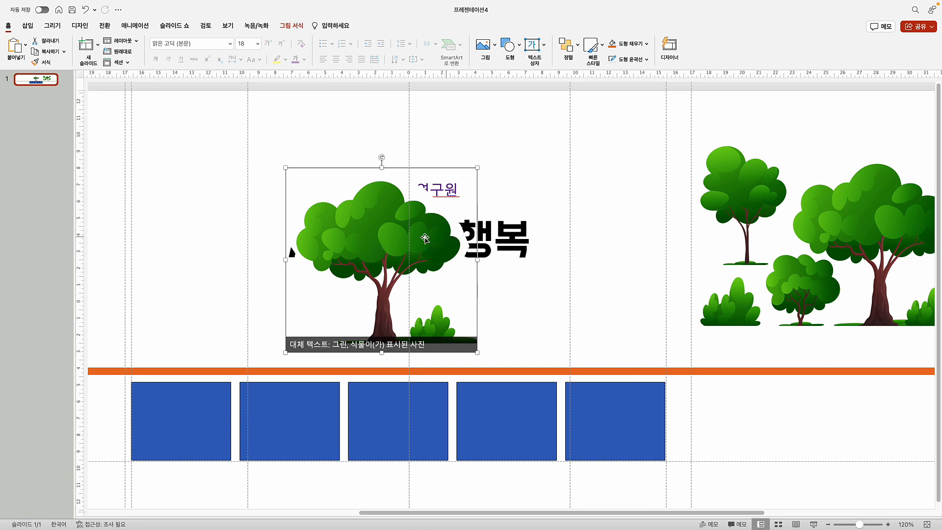
{"action": "left_click_drag", "start_coordinate": [412, 243], "coordinate": [429, 239]}
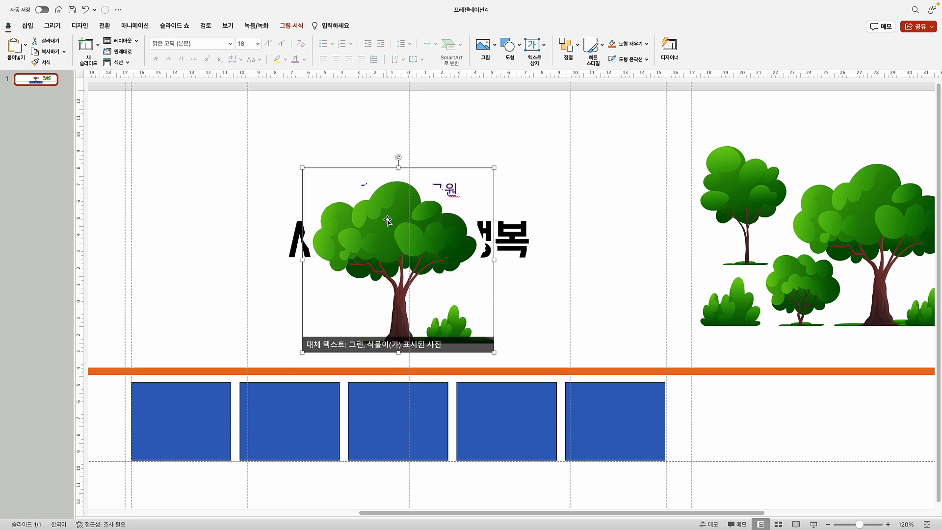
Make the tree's white background transparent and move it to the slide's left edge on the line
{"action": "left_click", "coordinate": [294, 26]}
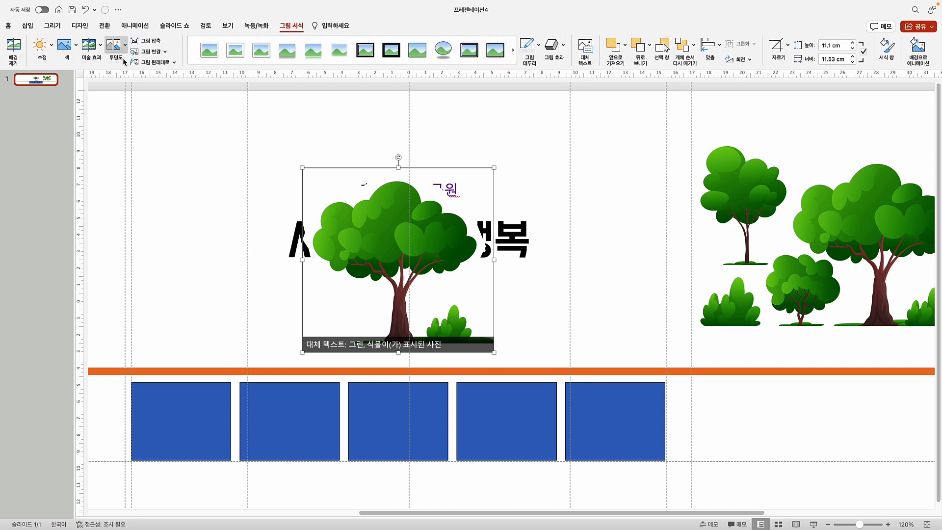
{"action": "left_click", "coordinate": [65, 48]}
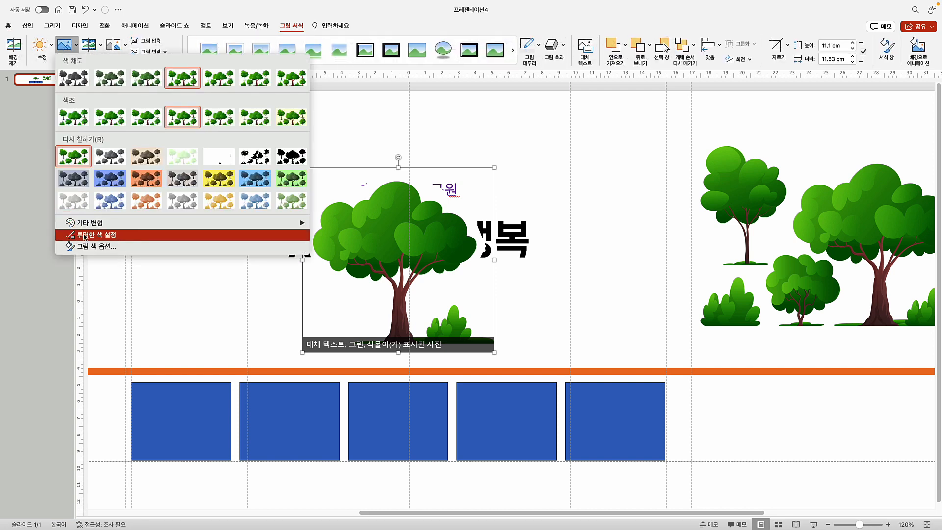
{"action": "left_click", "coordinate": [87, 235]}
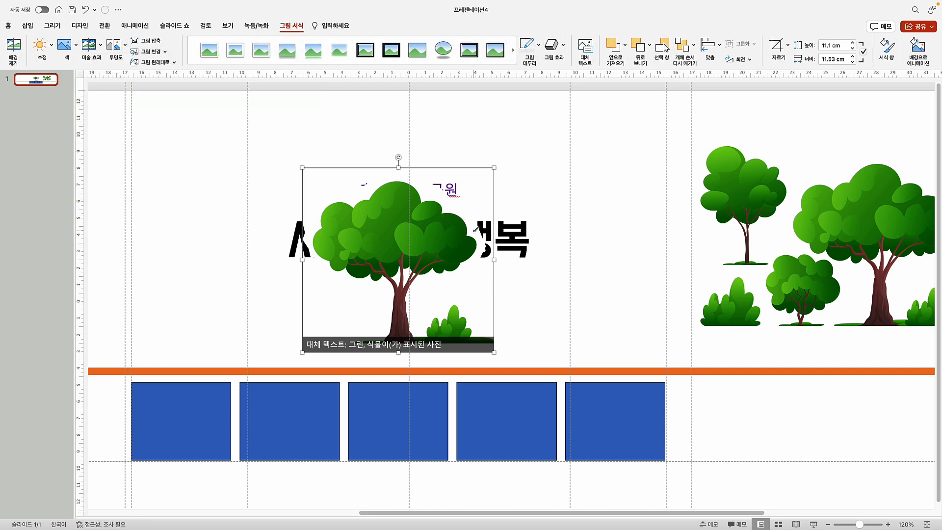
{"action": "left_click", "coordinate": [475, 231]}
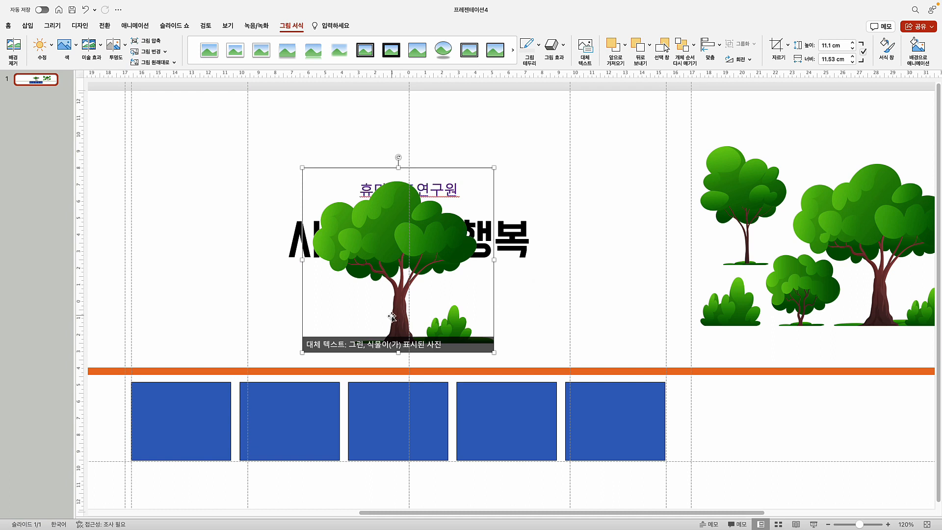
{"action": "left_click_drag", "start_coordinate": [369, 233], "coordinate": [174, 259]}
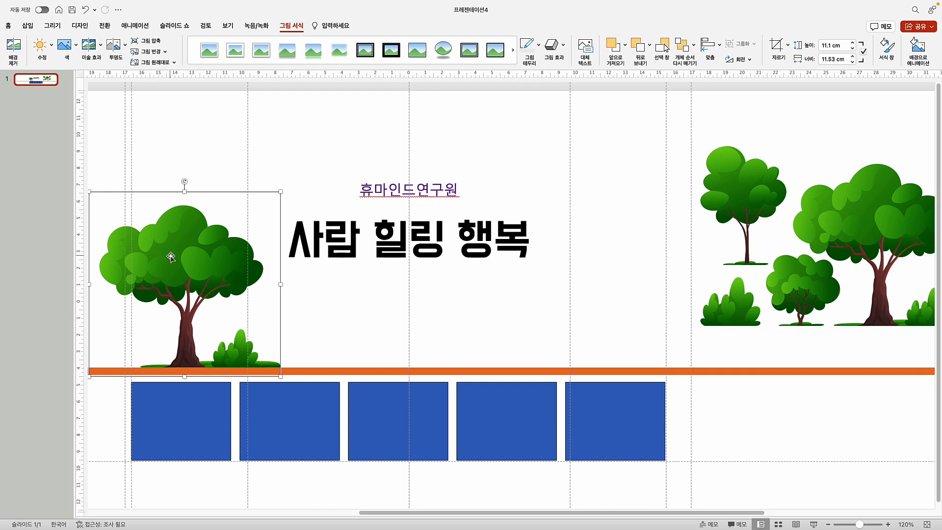
Send the left tree to the back and nudge it slightly further left
{"action": "right_click", "coordinate": [172, 259]}
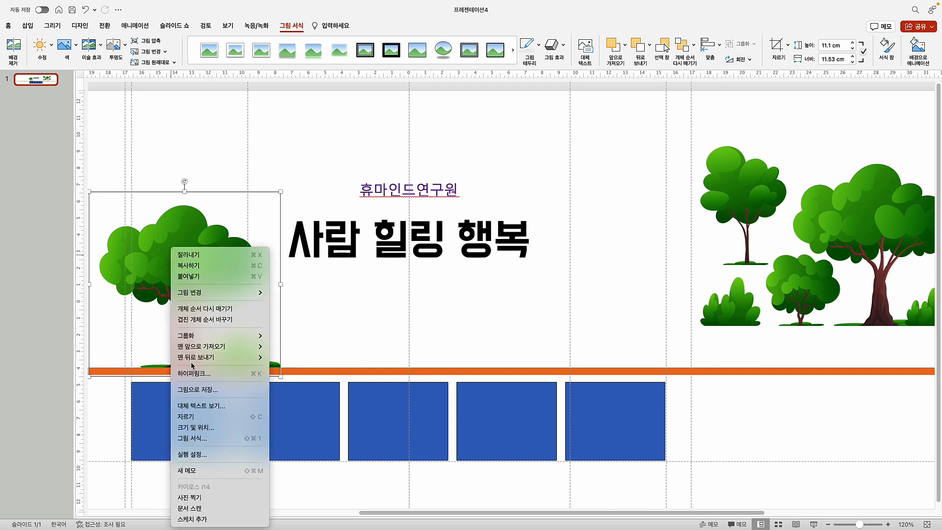
{"action": "left_click", "coordinate": [292, 359]}
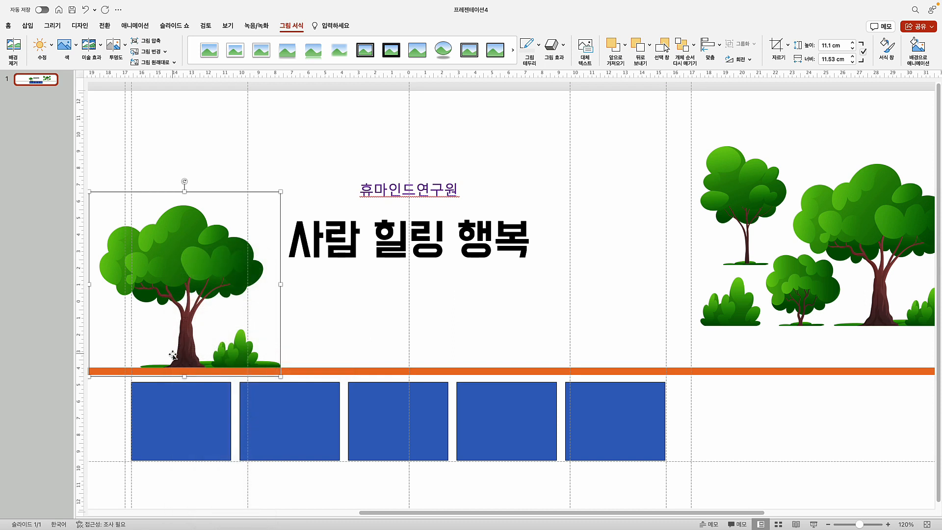
{"action": "left_click_drag", "start_coordinate": [184, 353], "coordinate": [171, 352]}
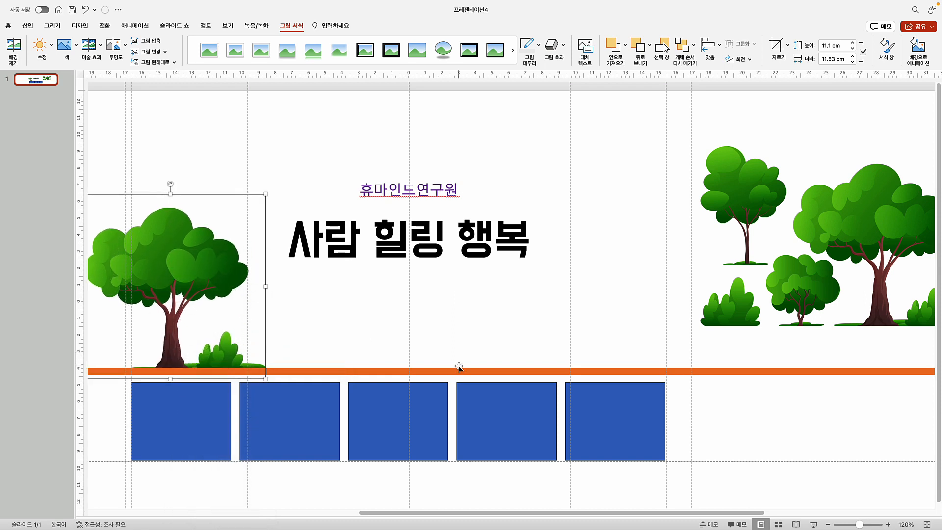
{"action": "key", "text": "Left"}
{"action": "key", "text": "Left"}
{"action": "key", "text": "Left"}
{"action": "key", "text": "Left"}
{"action": "key", "text": "Left"}
{"action": "key", "text": "Left"}
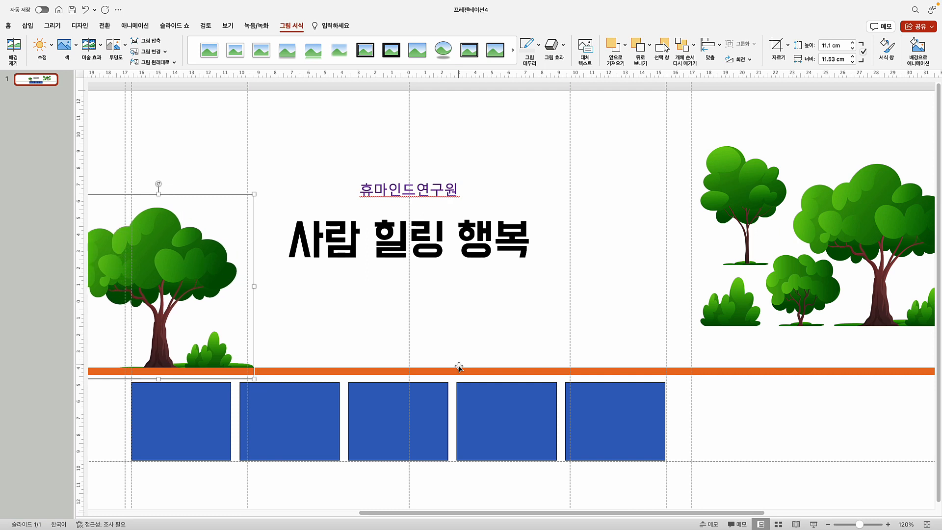
{"action": "key", "text": "Left"}
{"action": "key", "text": "Left"}
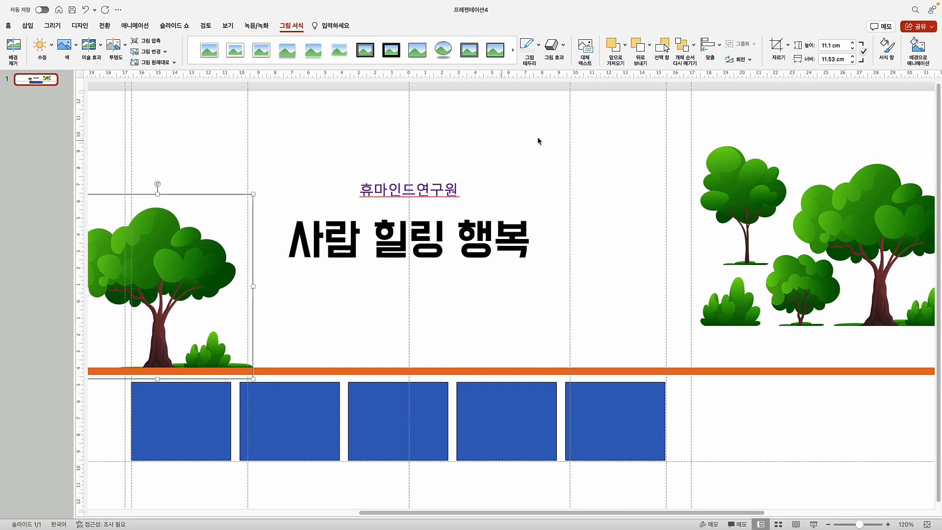
Rearrange the multi-tree pictures into open space on the right
{"action": "left_click", "coordinate": [619, 167]}
{"action": "left_click", "coordinate": [834, 243]}
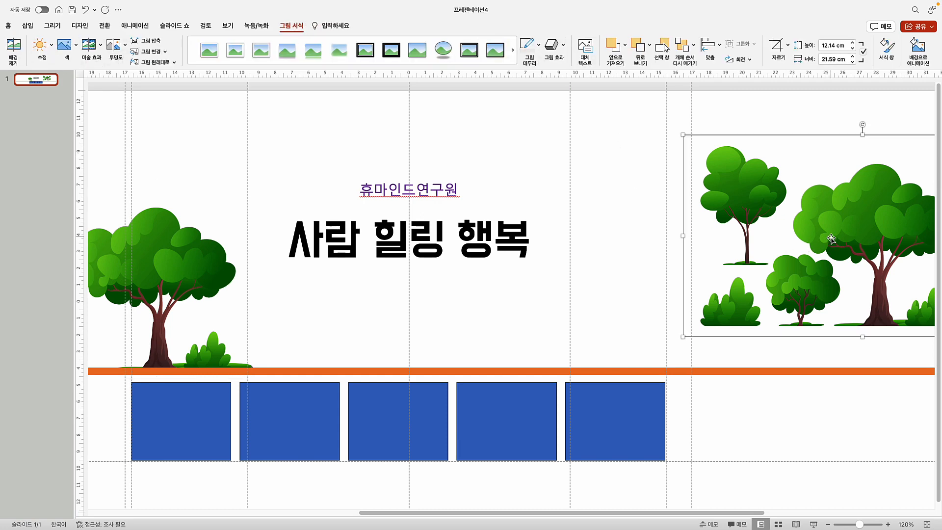
{"action": "scroll", "coordinate": [833, 243], "scroll_direction": "right", "scroll_amount": 5}
{"action": "left_click_drag", "start_coordinate": [485, 240], "coordinate": [696, 489]}
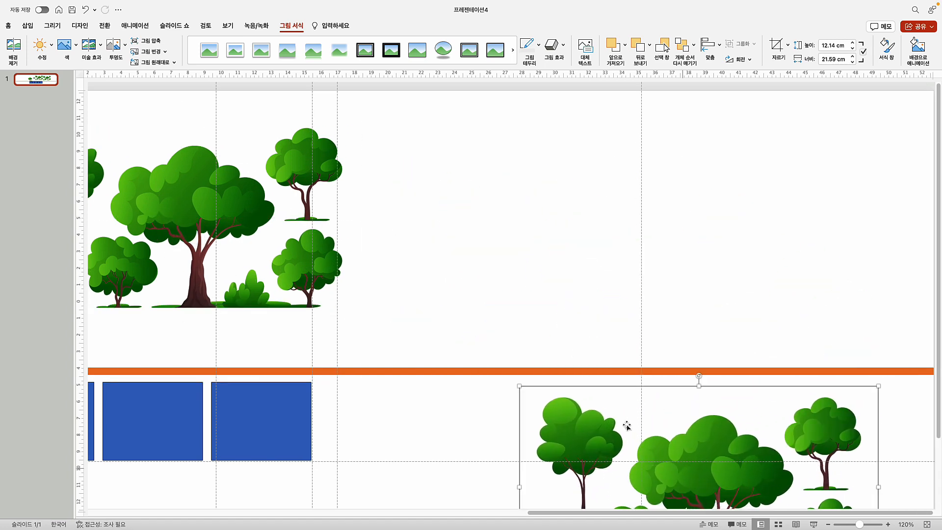
{"action": "left_click_drag", "start_coordinate": [210, 217], "coordinate": [606, 224]}
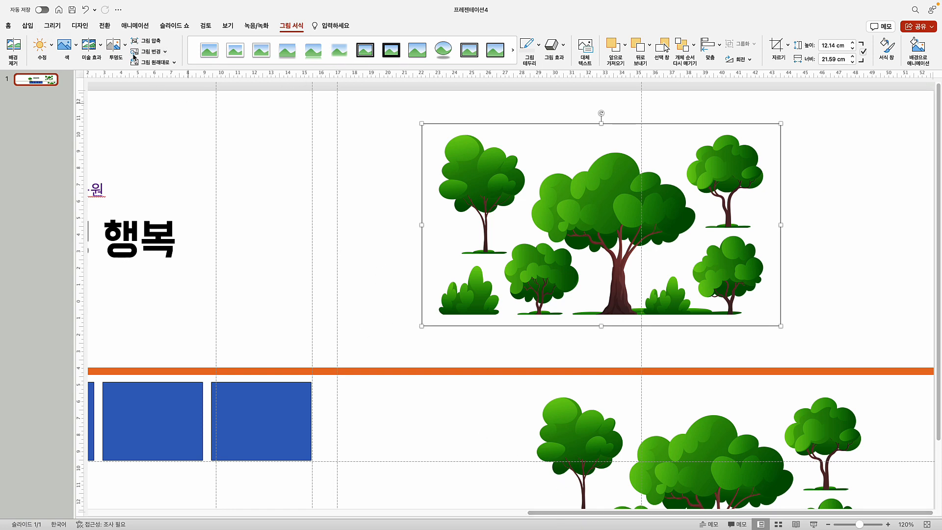
Draw a closed freeform outline around the small tree in the multi-tree picture
{"action": "left_click", "coordinate": [28, 26]}
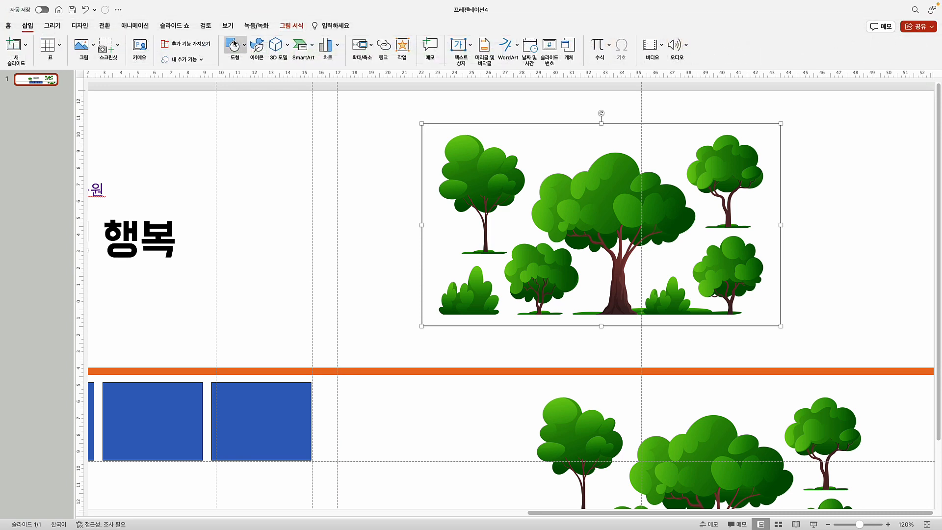
{"action": "left_click", "coordinate": [234, 50]}
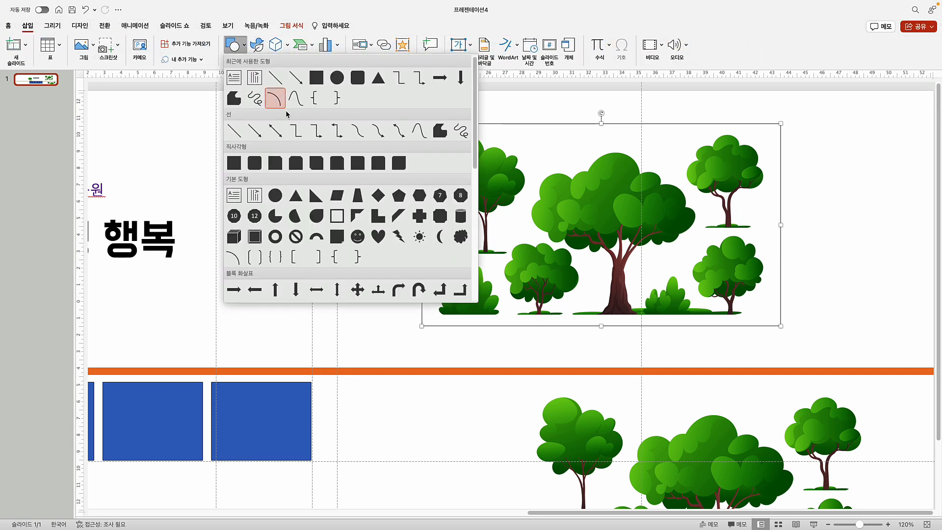
{"action": "left_click", "coordinate": [442, 132]}
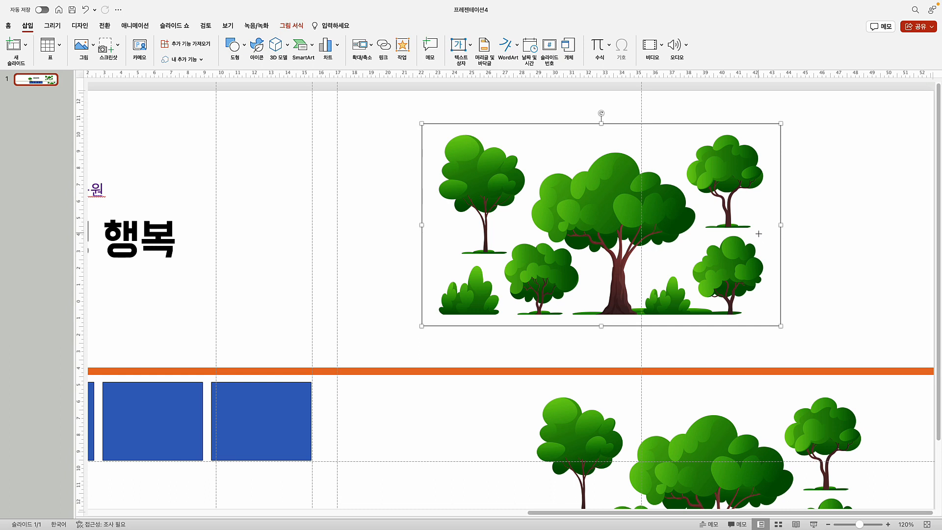
{"action": "left_click_drag", "start_coordinate": [759, 234], "coordinate": [726, 233]}
{"action": "left_click", "coordinate": [710, 208]}
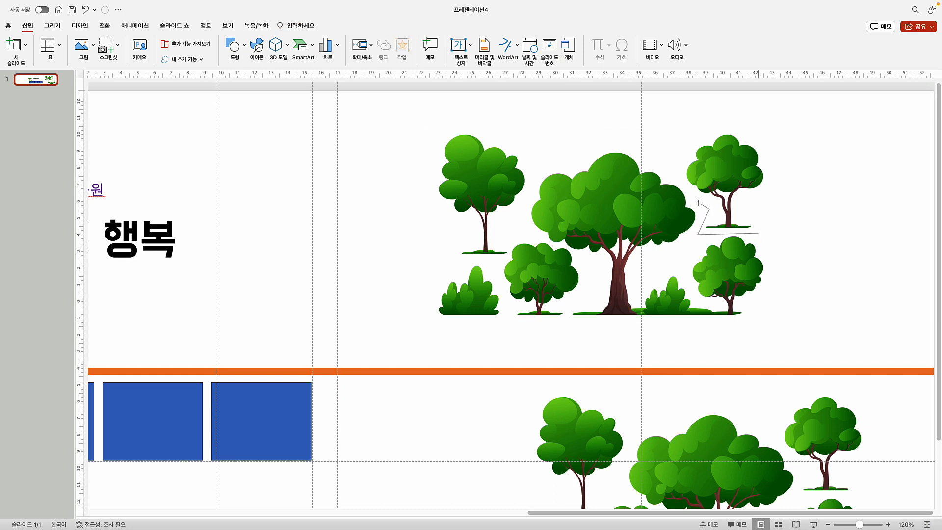
{"action": "left_click", "coordinate": [688, 185]}
{"action": "left_click", "coordinate": [677, 158]}
{"action": "left_click", "coordinate": [718, 127]}
{"action": "left_click", "coordinate": [762, 132]}
{"action": "left_click", "coordinate": [769, 186]}
{"action": "double_click", "coordinate": [759, 232]}
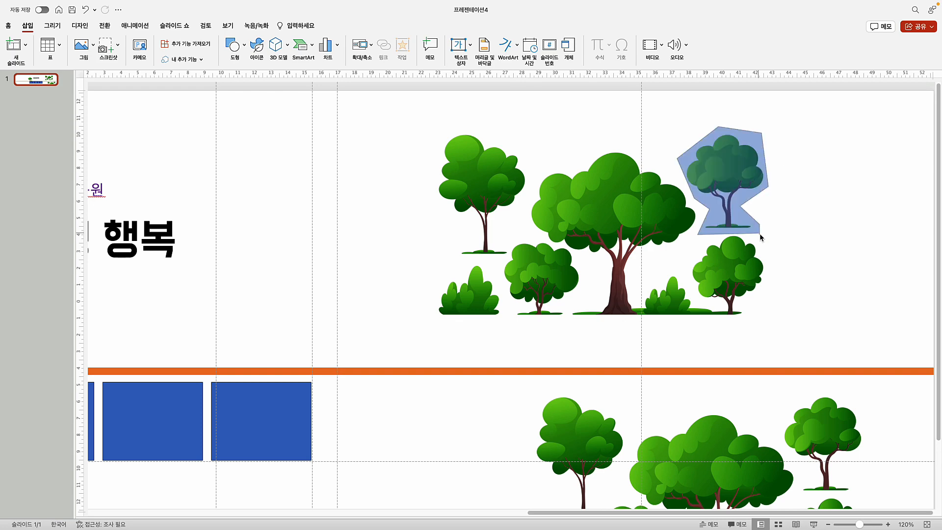
Merge the multi-tree picture with the outline to cut out the small tree
{"action": "left_click", "coordinate": [603, 221]}
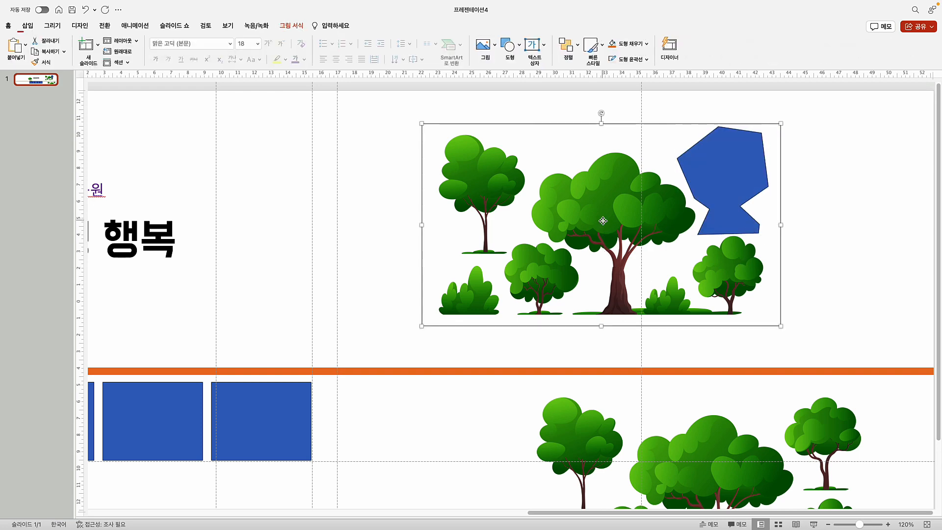
{"action": "left_click", "coordinate": [720, 185], "text": "shift"}
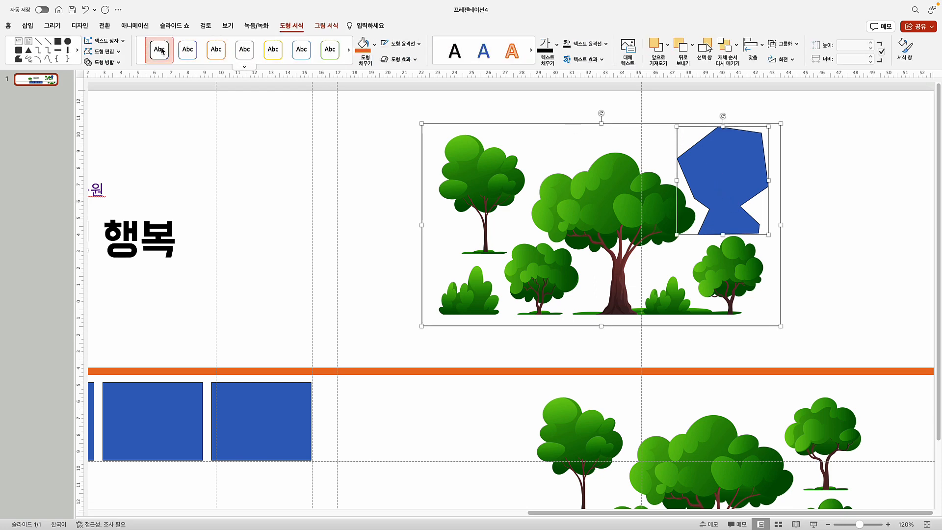
{"action": "left_click", "coordinate": [117, 62]}
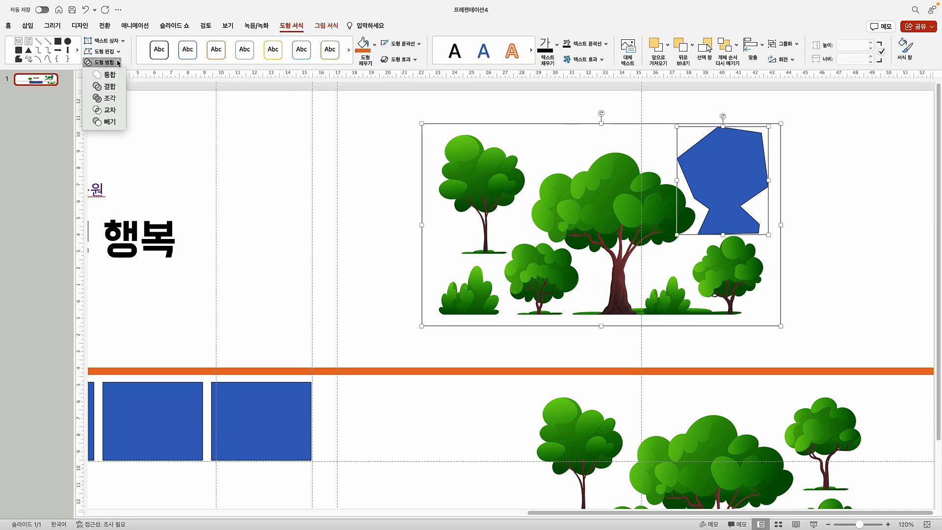
{"action": "left_click", "coordinate": [113, 105]}
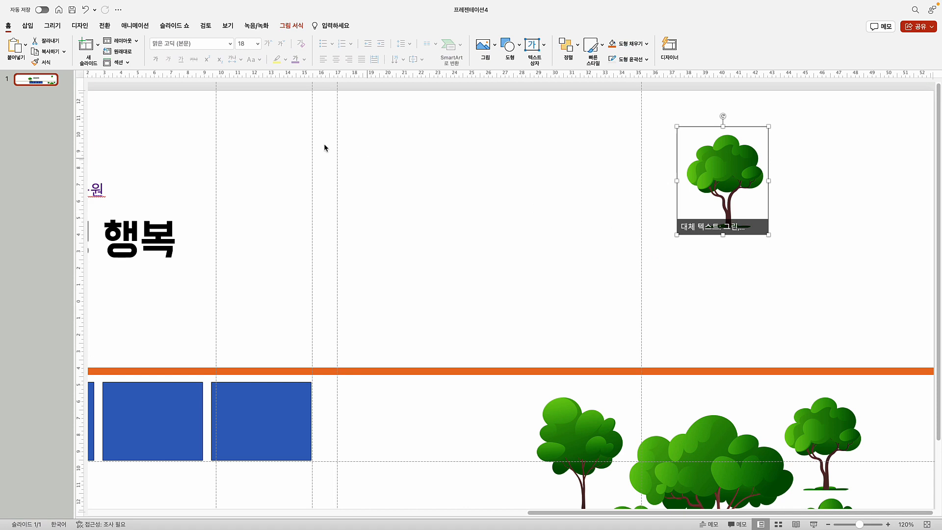
Make the small tree's white background transparent
{"action": "left_click", "coordinate": [298, 30]}
{"action": "left_click", "coordinate": [64, 45]}
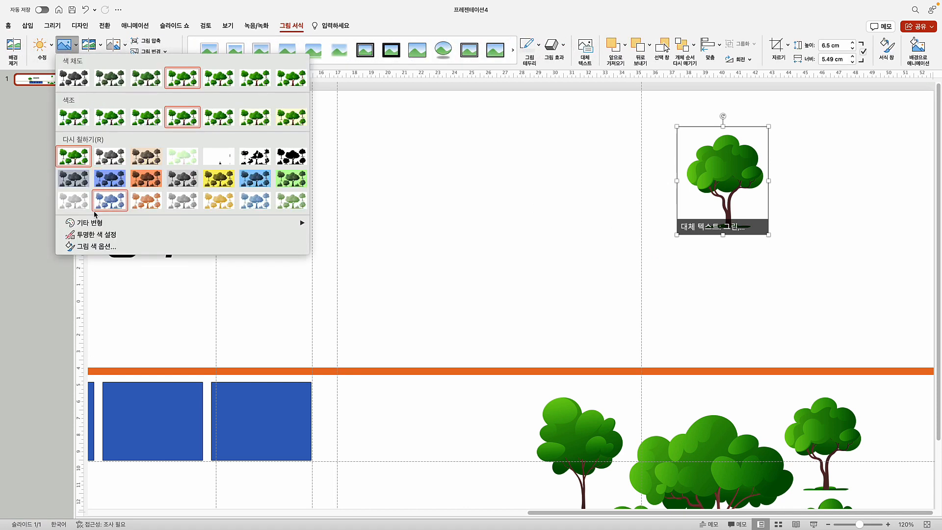
{"action": "left_click", "coordinate": [96, 234]}
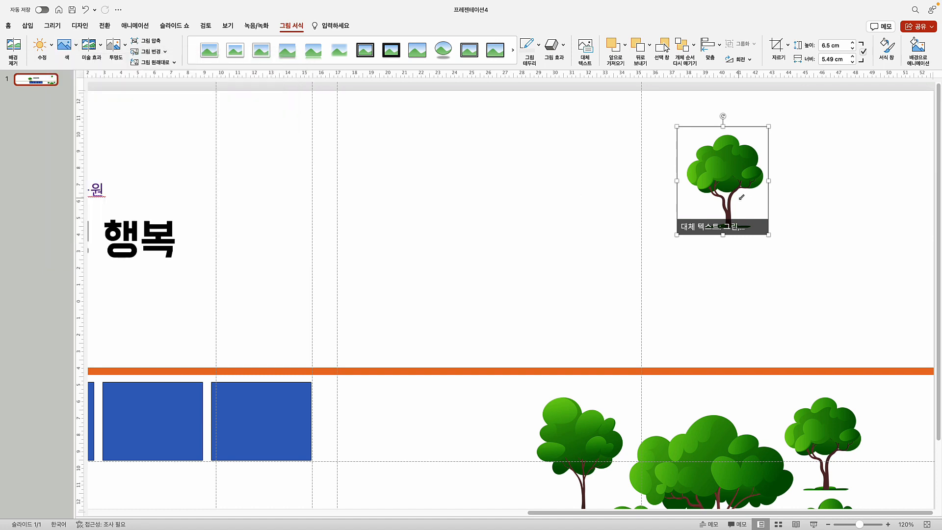
{"action": "left_click", "coordinate": [787, 222]}
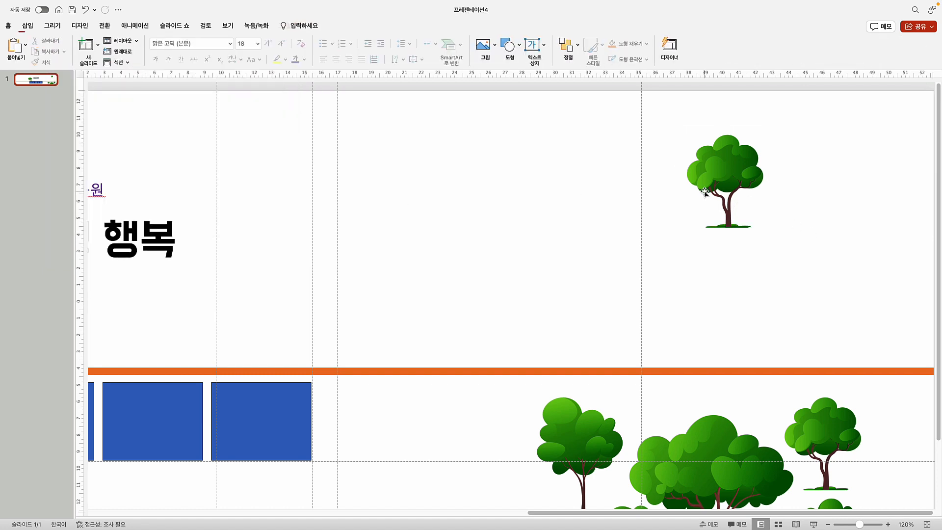
Place the small tree left of the big tree, enlarge it slightly and nudge it up
{"action": "left_click_drag", "start_coordinate": [699, 178], "coordinate": [158, 255]}
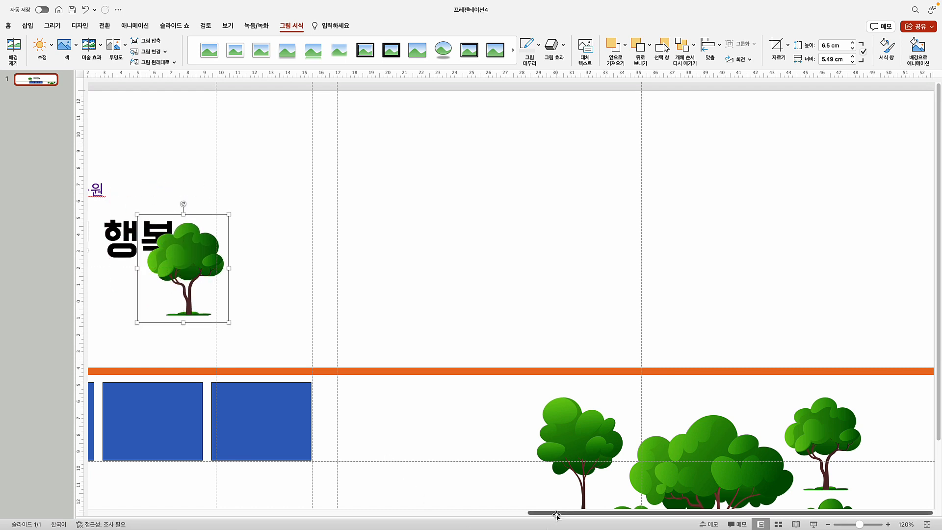
{"action": "left_click_drag", "start_coordinate": [557, 514], "coordinate": [262, 492]}
{"action": "left_click_drag", "start_coordinate": [778, 263], "coordinate": [240, 310]}
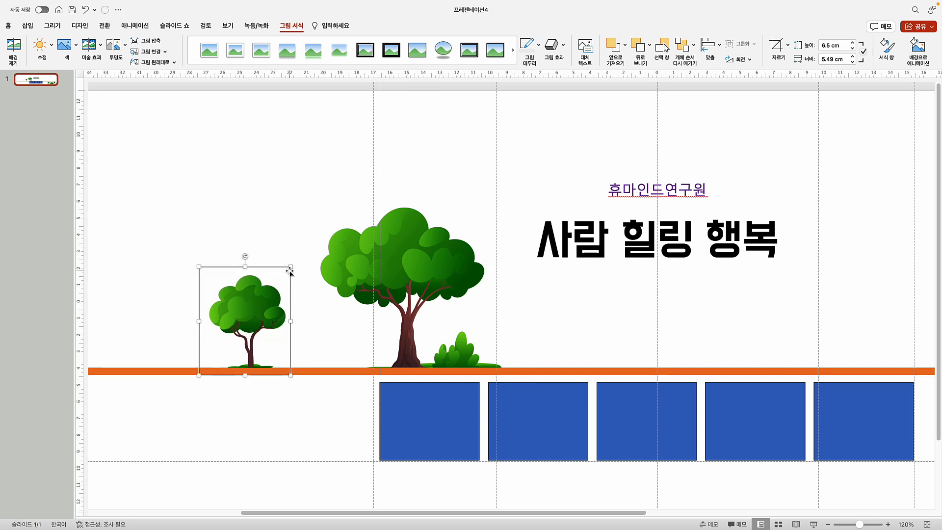
{"action": "left_click_drag", "start_coordinate": [290, 268], "coordinate": [205, 276]}
{"action": "key", "text": "Up"}
{"action": "key", "text": "Up"}
{"action": "key", "text": "Up"}
{"action": "key", "text": "Up"}
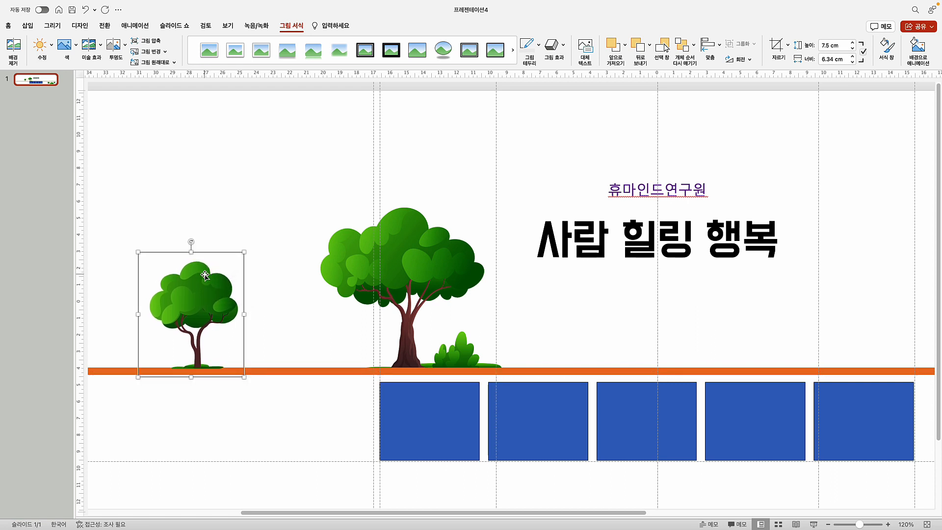
Send the small tree behind the orange line and zoom out to the whole slide
{"action": "right_click", "coordinate": [205, 275]}
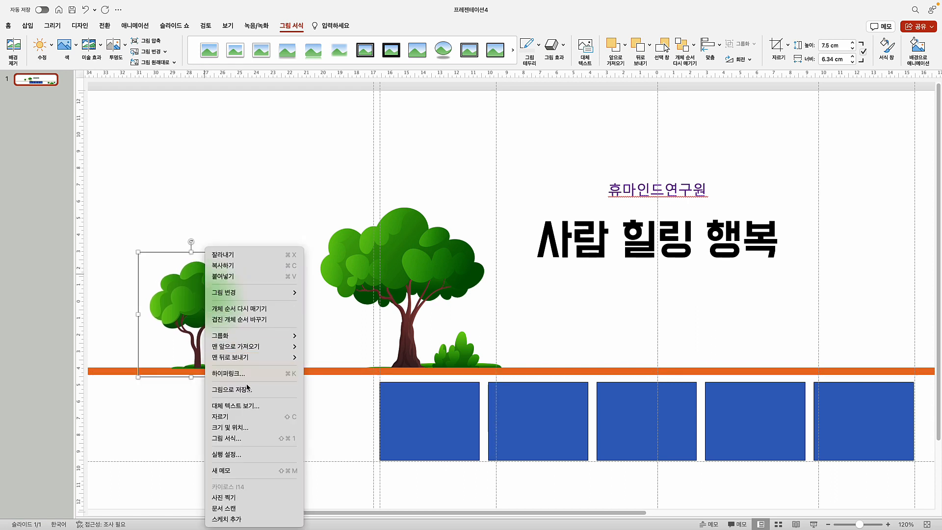
{"action": "mouse_move", "coordinate": [239, 360]}
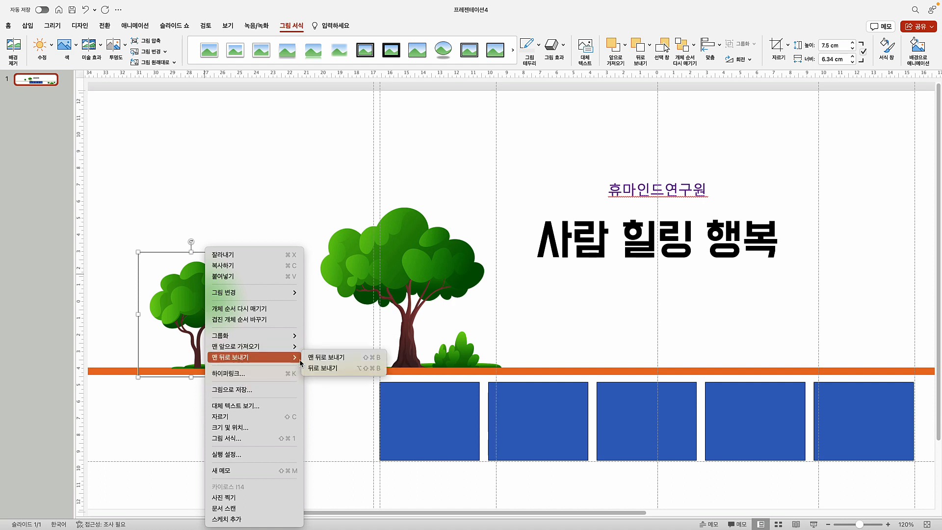
{"action": "left_click", "coordinate": [324, 357]}
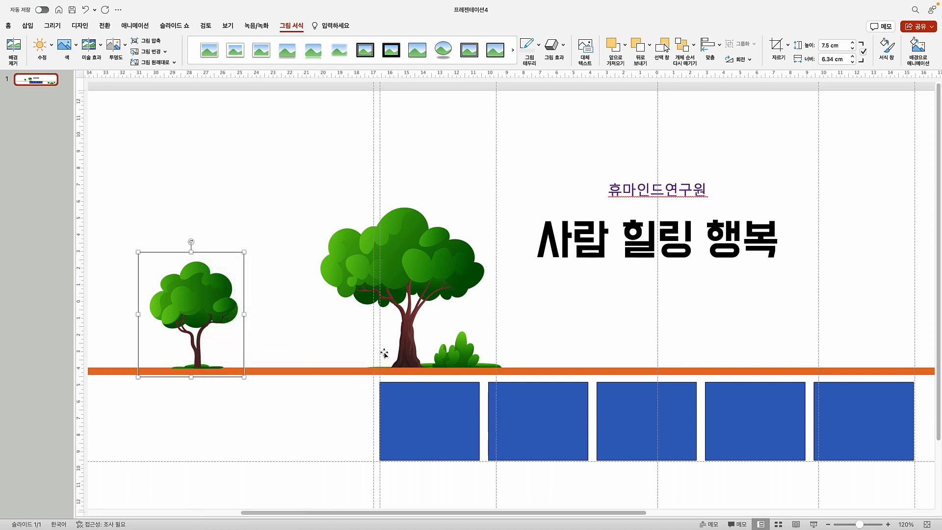
{"action": "left_click", "coordinate": [844, 526]}
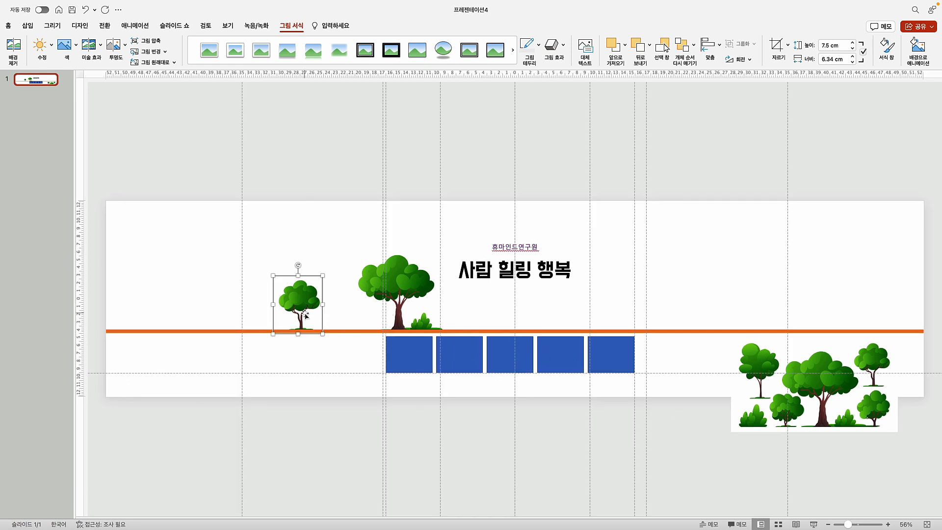
Place a copy of the tree-cluster picture to the right of the title
{"action": "left_click", "coordinate": [351, 408]}
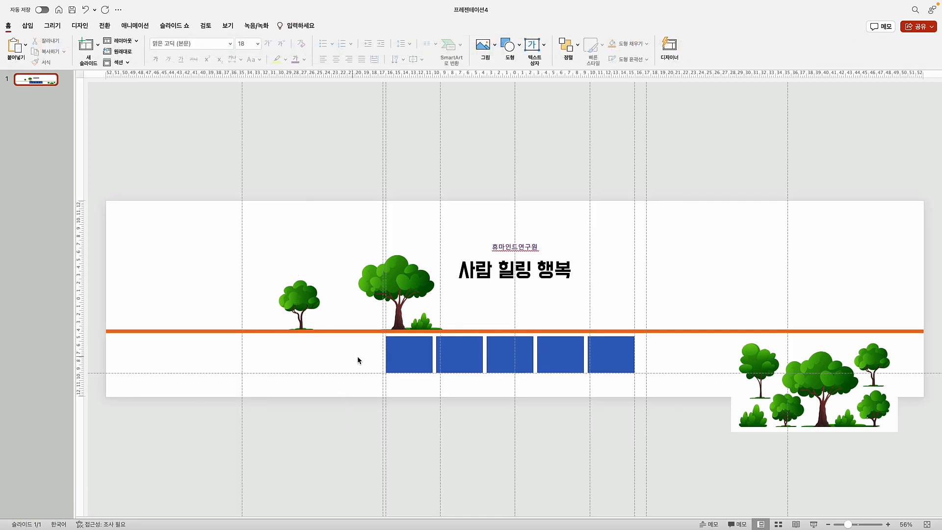
{"action": "left_click", "coordinate": [789, 419]}
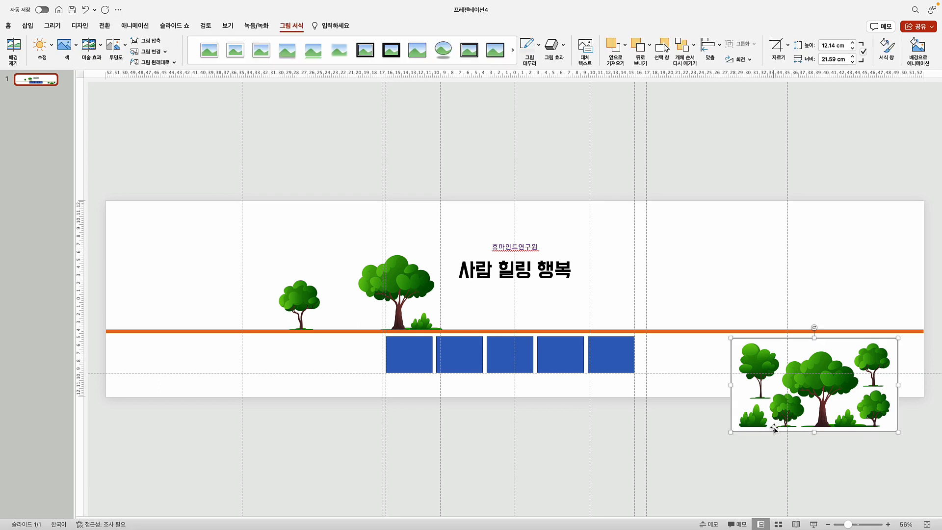
{"action": "left_click_drag", "start_coordinate": [774, 428], "coordinate": [684, 284]}
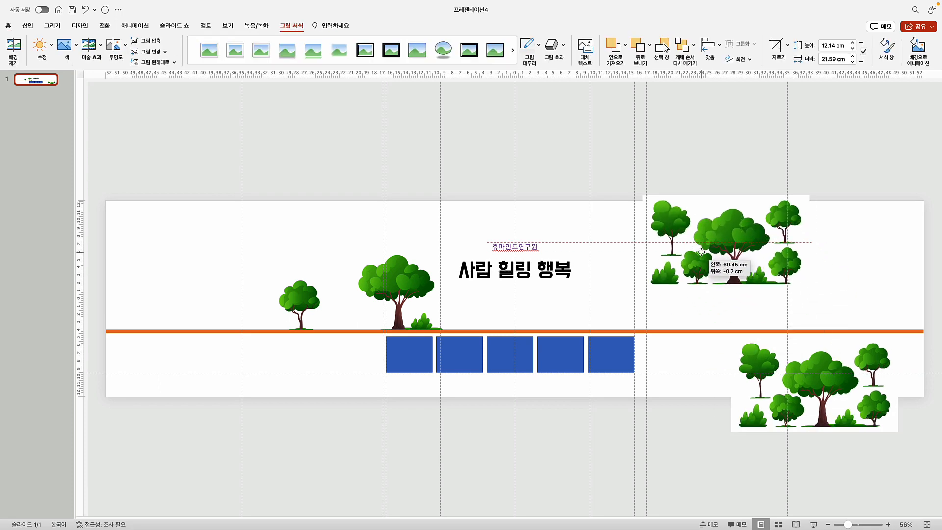
Trace the bush with a freeform and intersect it with the tree picture
{"action": "left_click", "coordinate": [28, 27]}
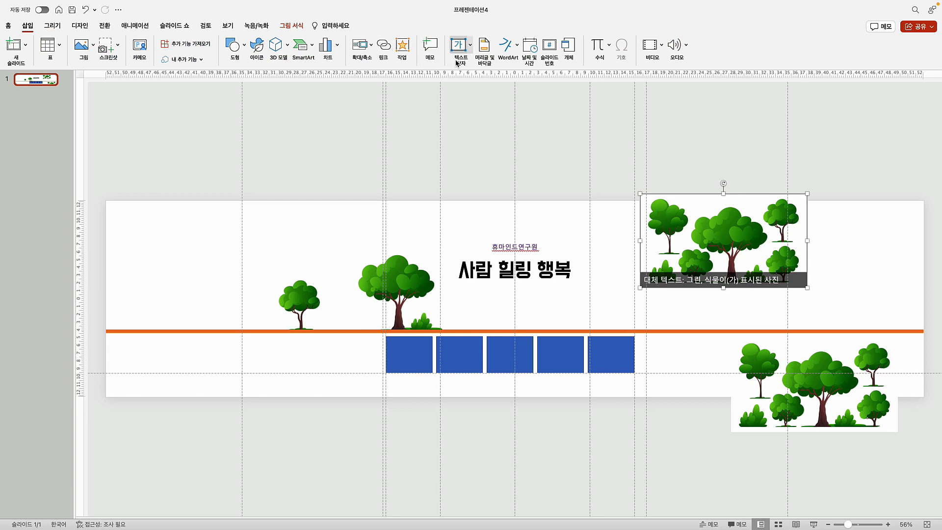
{"action": "left_click", "coordinate": [231, 53]}
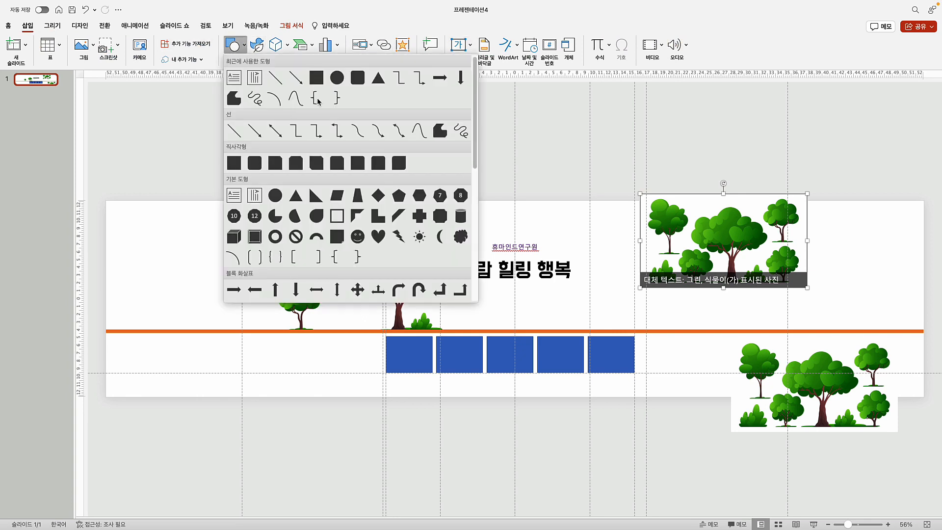
{"action": "left_click", "coordinate": [434, 135]}
{"action": "left_click", "coordinate": [672, 259]}
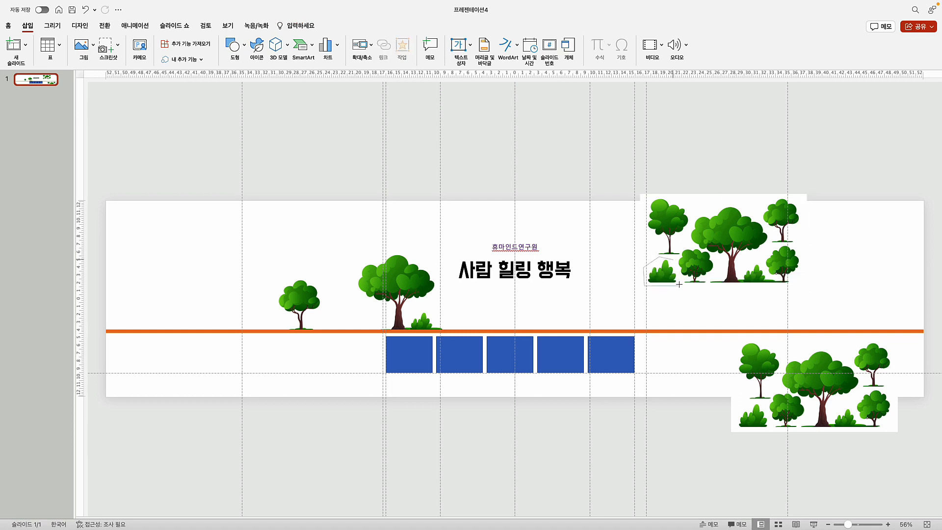
{"action": "left_click", "coordinate": [672, 259]}
{"action": "left_click", "coordinate": [706, 245], "text": "shift"}
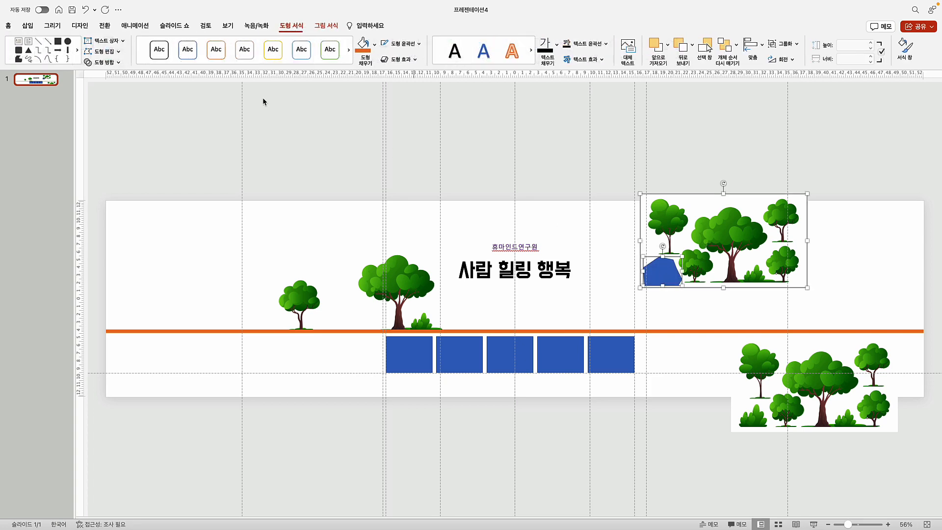
{"action": "left_click", "coordinate": [119, 62]}
{"action": "left_click", "coordinate": [109, 109]}
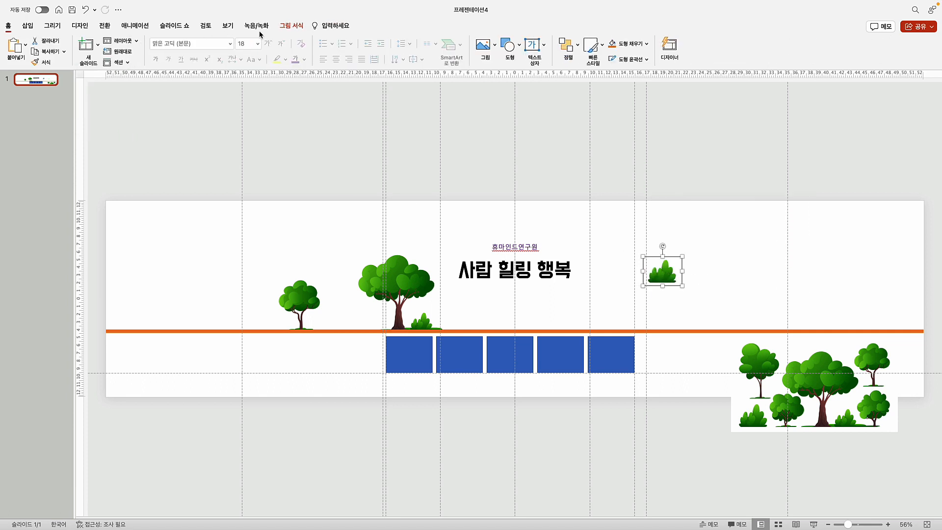
Make the bush's white background transparent and move it left of the small tree
{"action": "left_click", "coordinate": [291, 26]}
{"action": "left_click", "coordinate": [65, 49]}
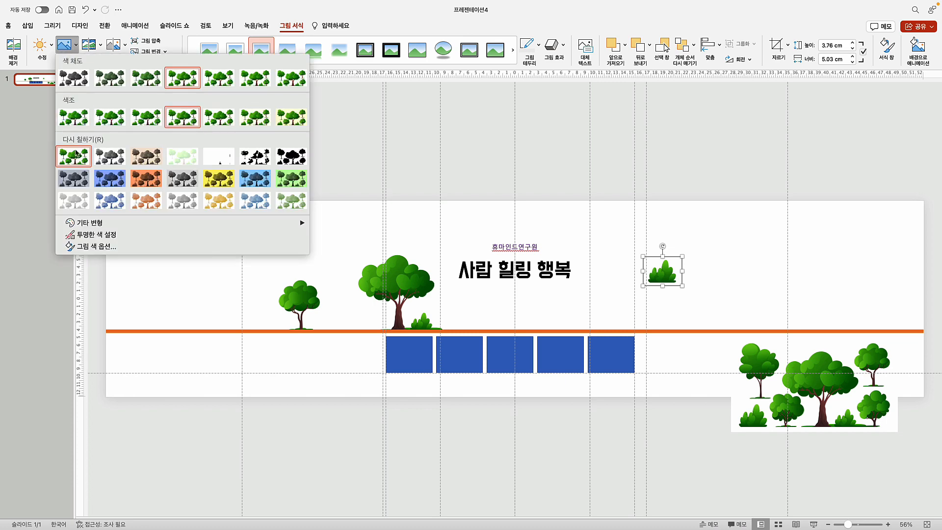
{"action": "left_click", "coordinate": [108, 235]}
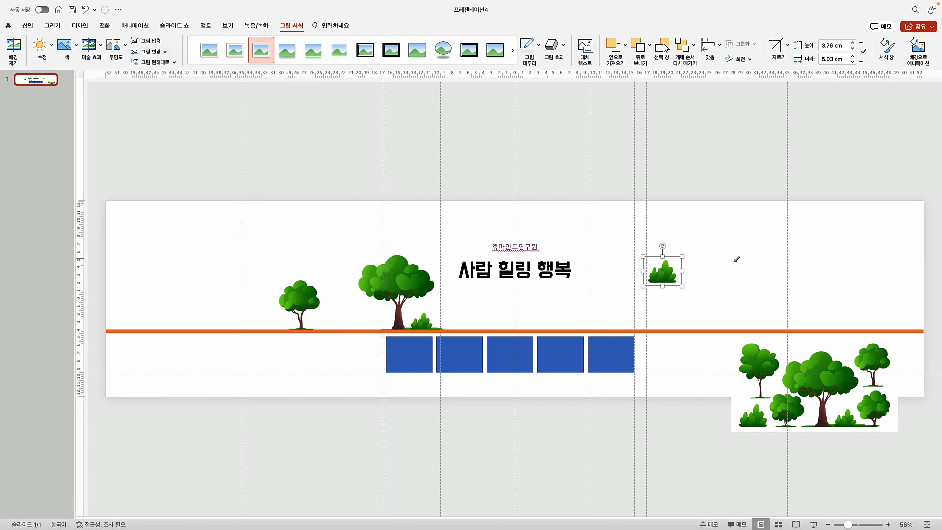
{"action": "left_click", "coordinate": [687, 233]}
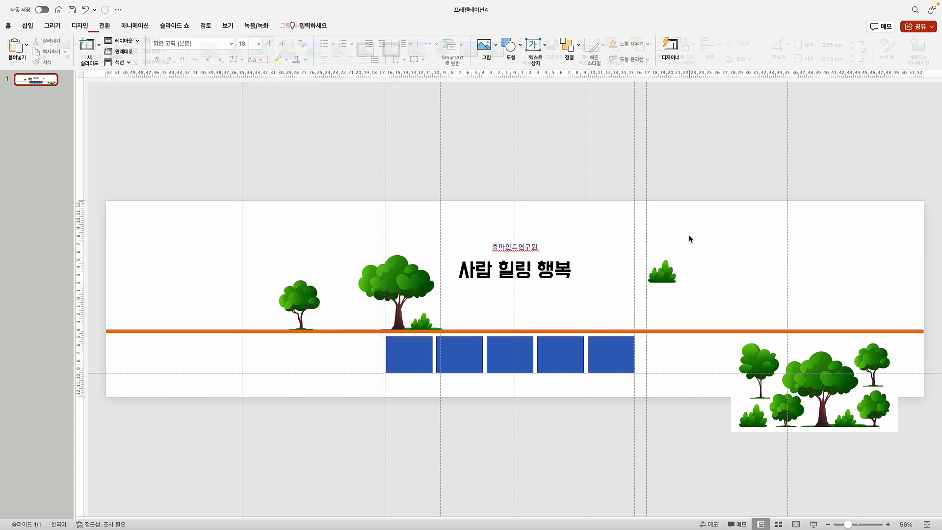
{"action": "left_click_drag", "start_coordinate": [665, 271], "coordinate": [248, 319]}
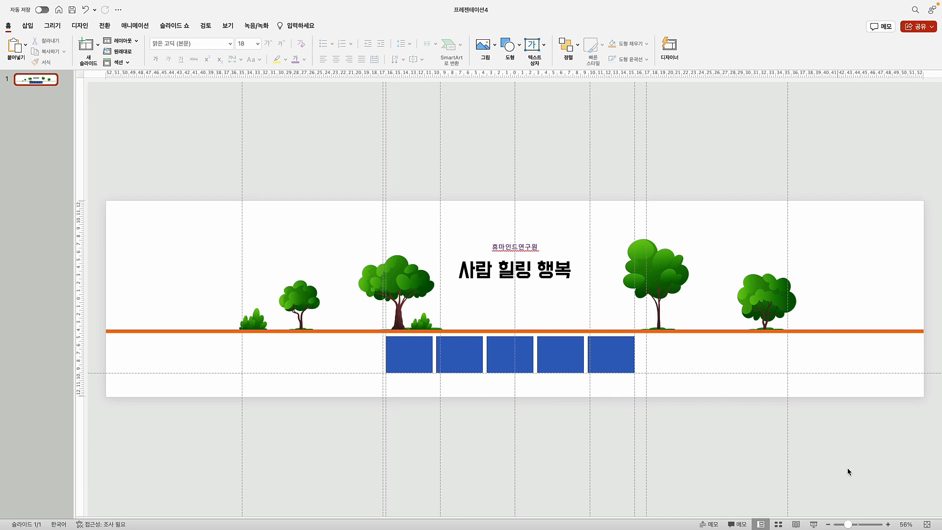
At 110% zoom, insert 121z_bench.jpg from 촬영자료 > realistic-benches-garbage-bin-outdoors
{"action": "left_click", "coordinate": [889, 524]}
{"action": "left_click", "coordinate": [888, 524]}
{"action": "left_click", "coordinate": [888, 524]}
{"action": "left_click", "coordinate": [888, 524]}
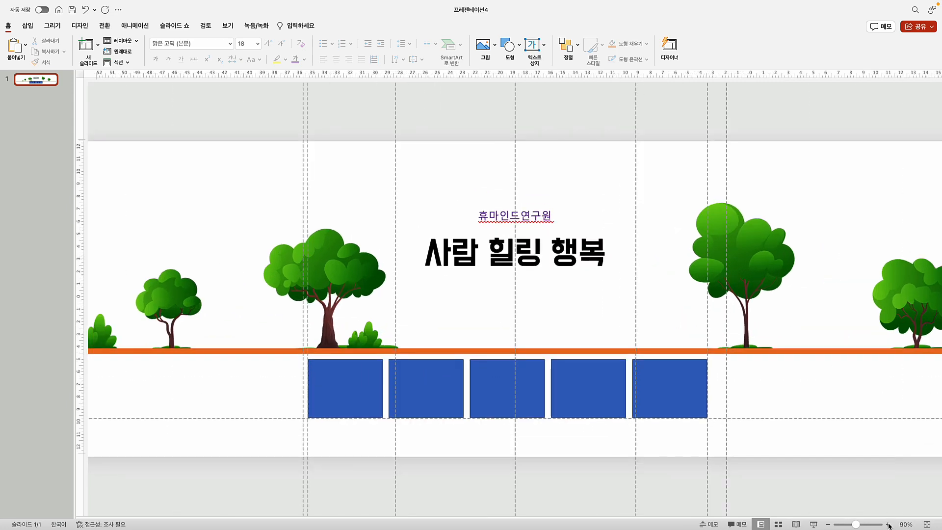
{"action": "left_click", "coordinate": [889, 525]}
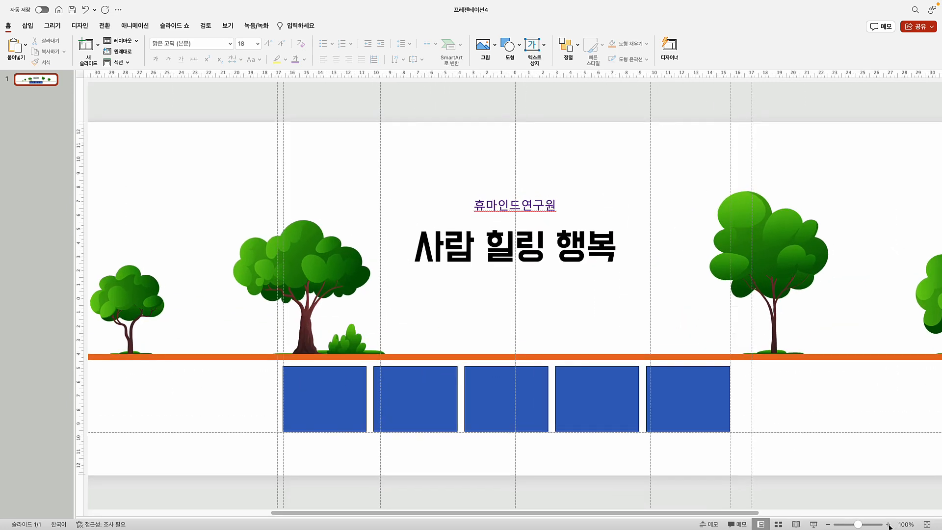
{"action": "left_click", "coordinate": [888, 524]}
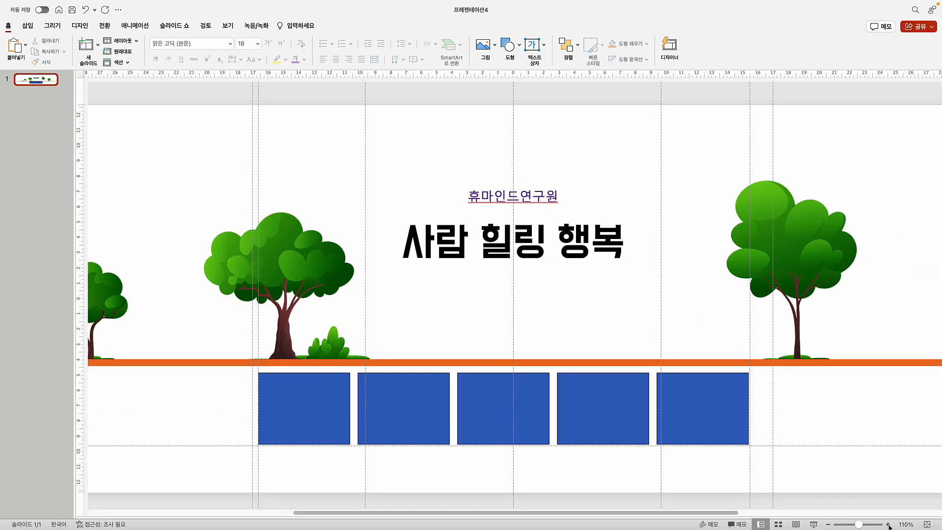
{"action": "left_click", "coordinate": [31, 29]}
{"action": "left_click", "coordinate": [94, 49]}
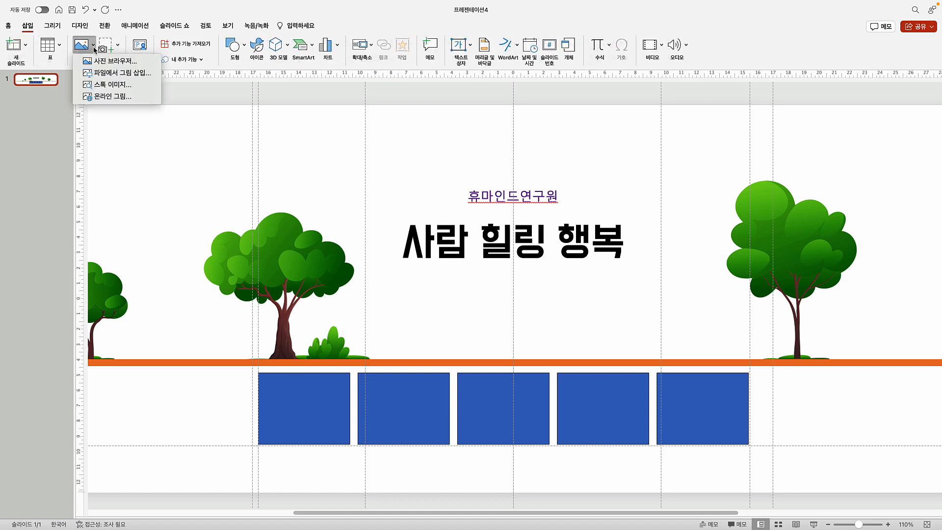
{"action": "left_click", "coordinate": [115, 82]}
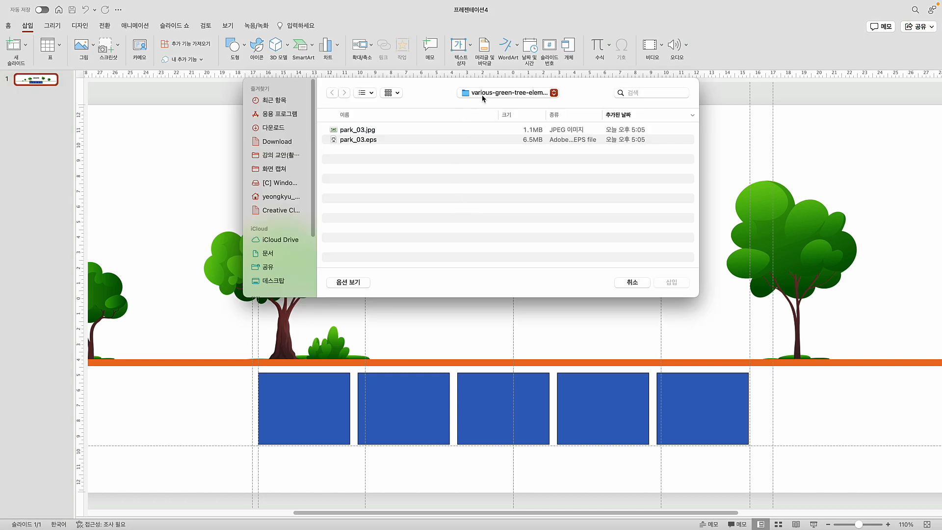
{"action": "left_click", "coordinate": [483, 96]}
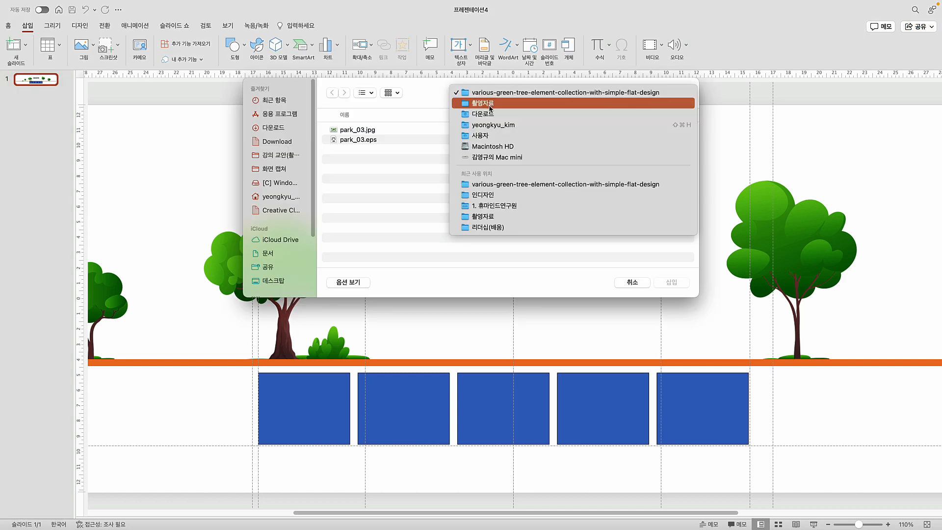
{"action": "left_click", "coordinate": [489, 104]}
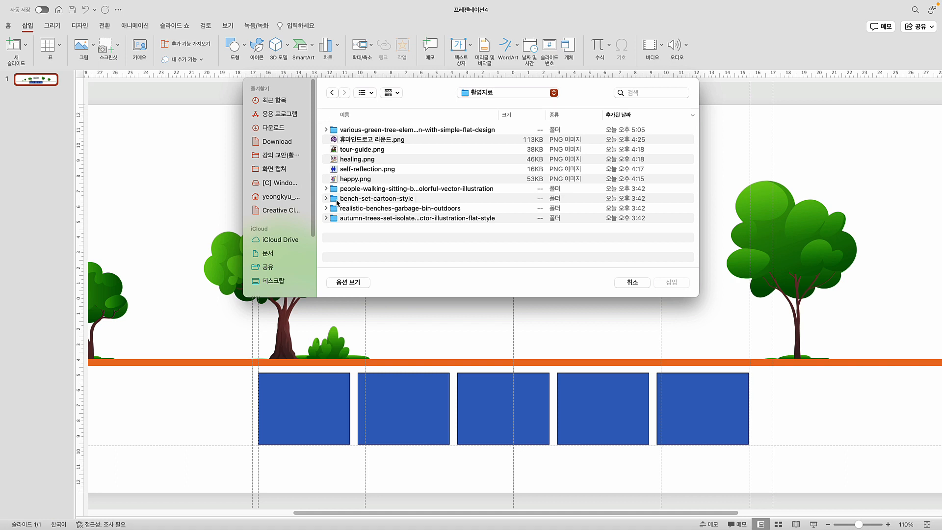
{"action": "left_click", "coordinate": [389, 209]}
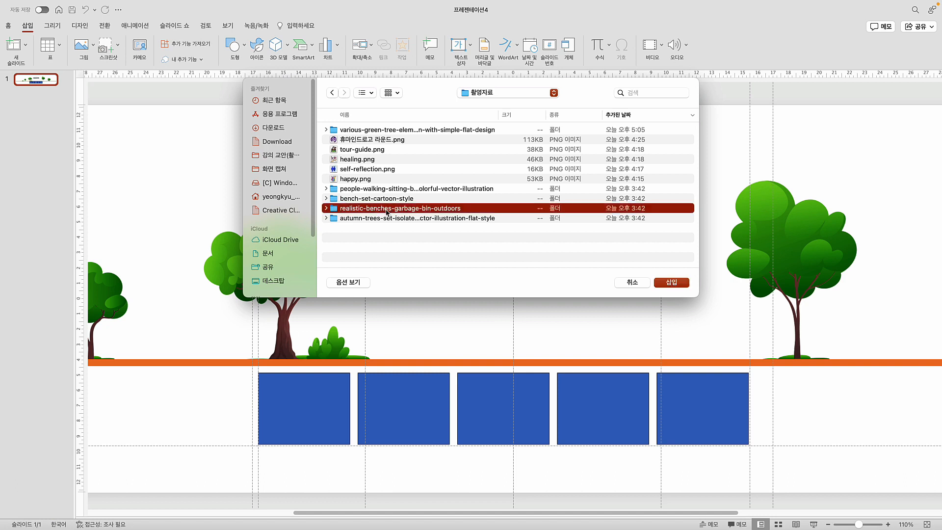
{"action": "left_click", "coordinate": [328, 209]}
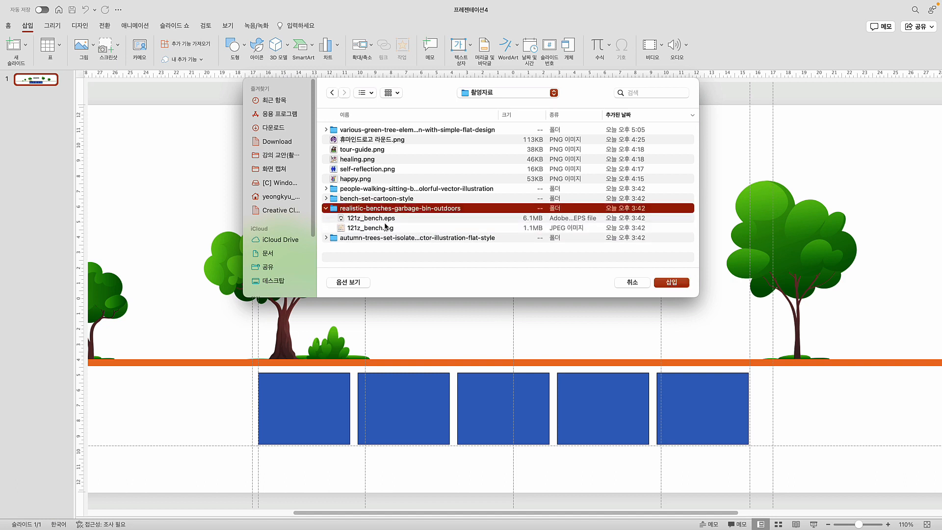
{"action": "left_click", "coordinate": [381, 228]}
{"action": "left_click", "coordinate": [671, 283]}
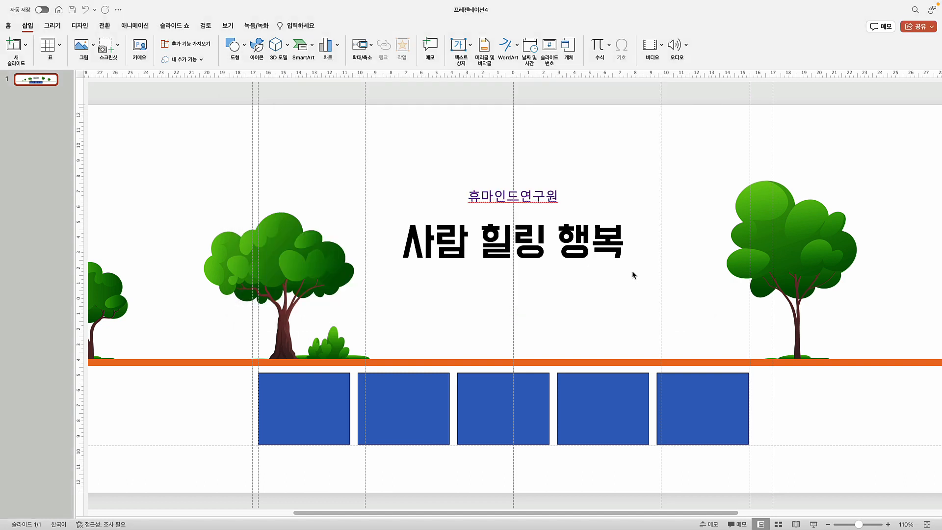
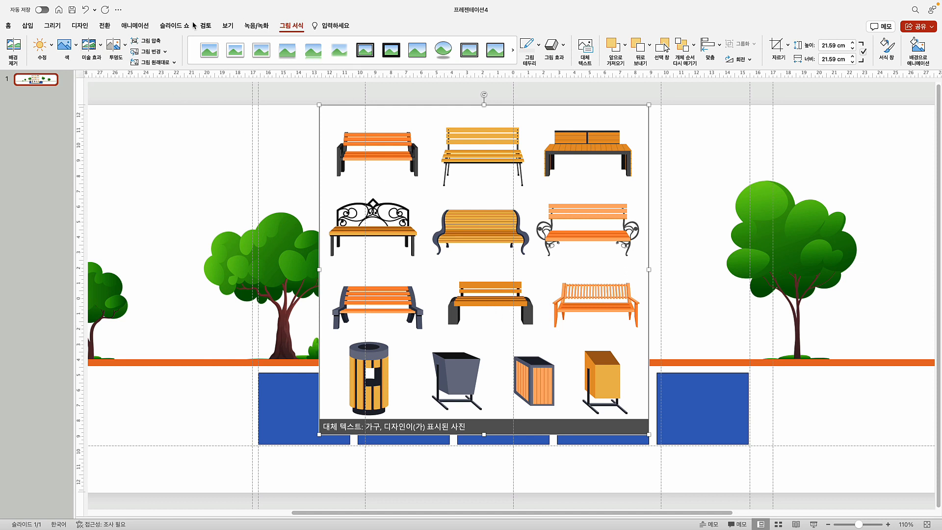
Trace one bench with a freeform and intersect it with the bench sheet picture
{"action": "left_click", "coordinate": [27, 25]}
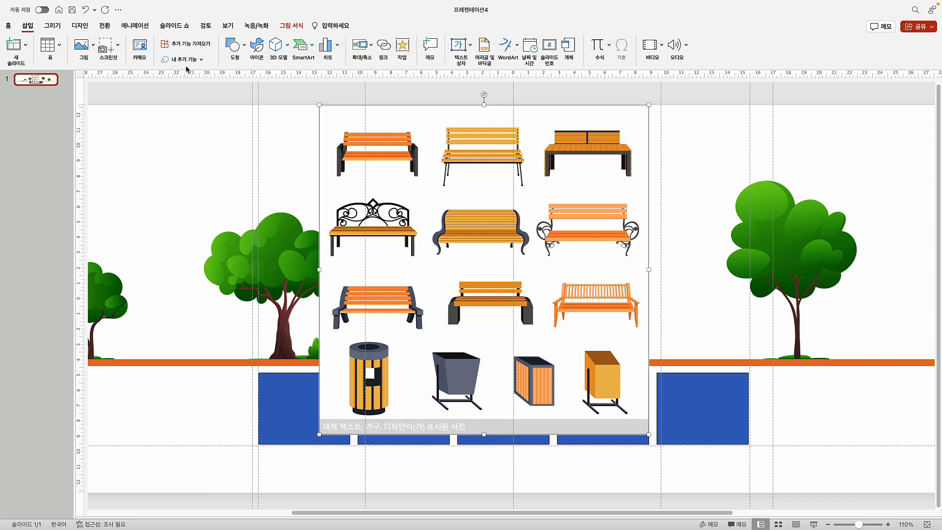
{"action": "left_click", "coordinate": [234, 44]}
{"action": "left_click", "coordinate": [440, 130]}
{"action": "left_click", "coordinate": [335, 278]}
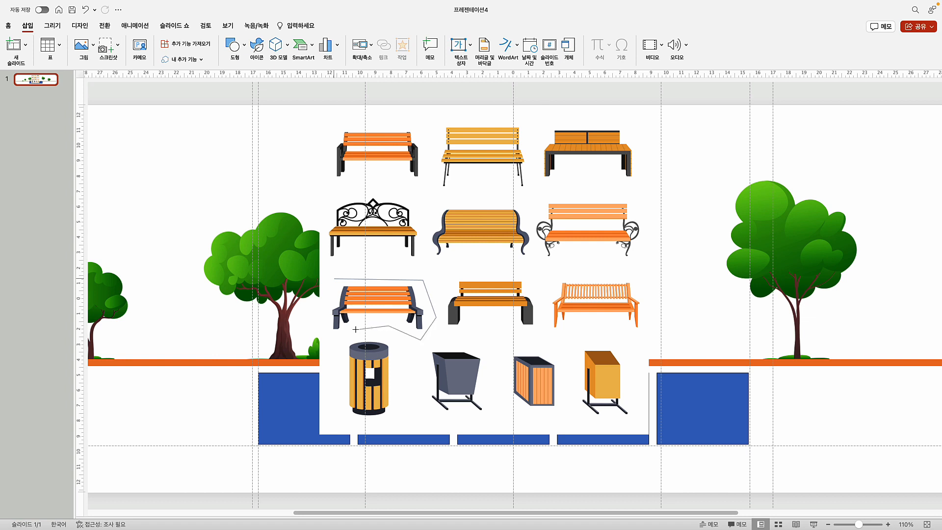
{"action": "left_click", "coordinate": [335, 280]}
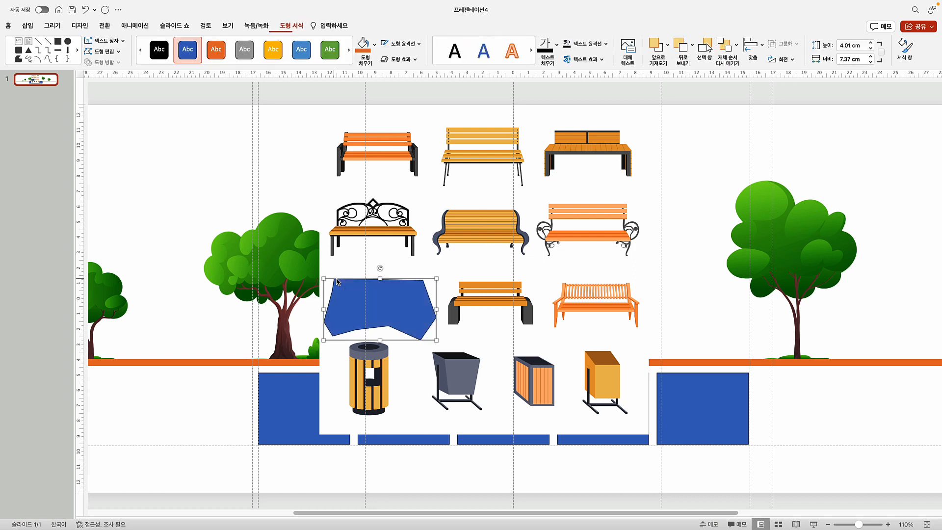
{"action": "left_click", "coordinate": [426, 298]}
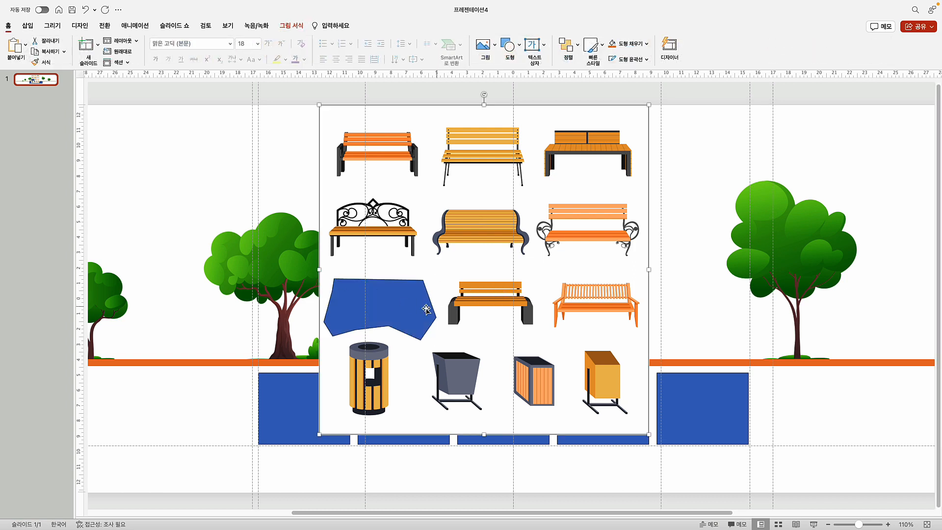
{"action": "left_click", "coordinate": [426, 309]}
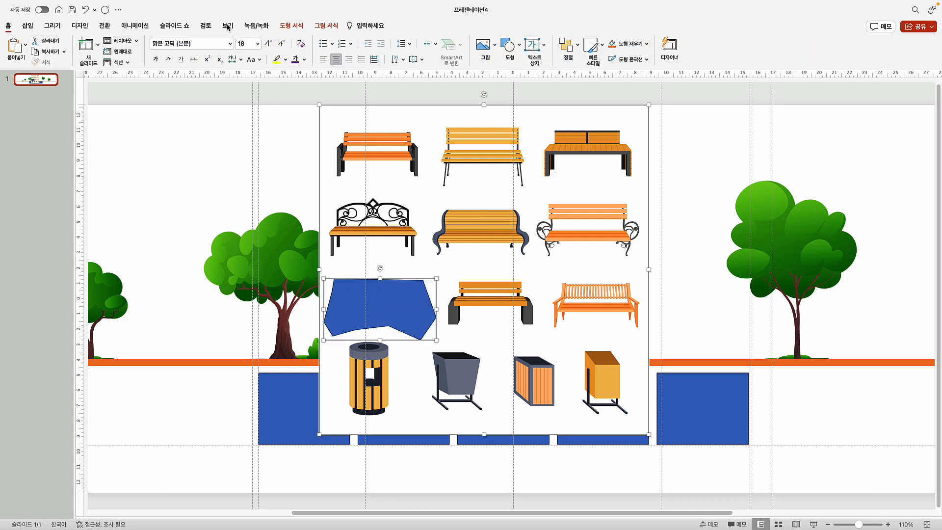
{"action": "left_click", "coordinate": [286, 27]}
{"action": "left_click", "coordinate": [103, 63]}
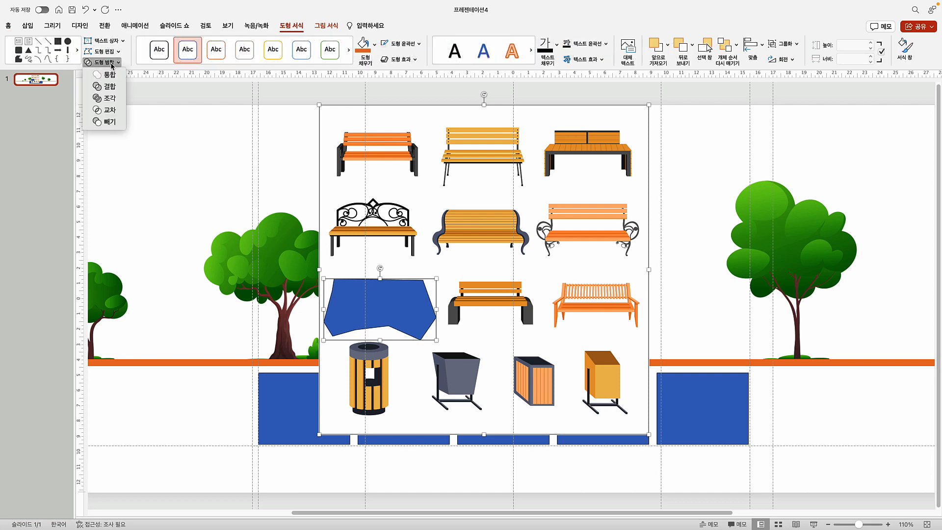
{"action": "left_click", "coordinate": [116, 112]}
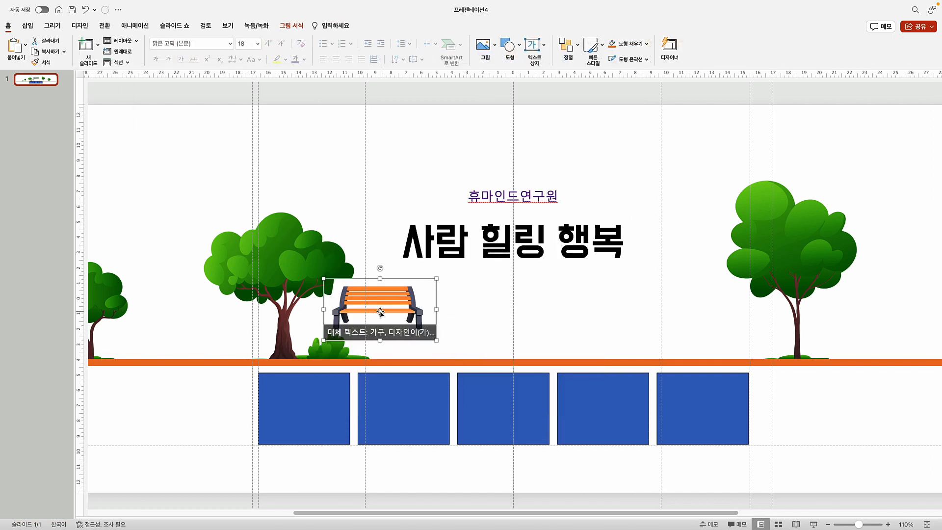
{"action": "left_click_drag", "start_coordinate": [380, 312], "coordinate": [402, 324]}
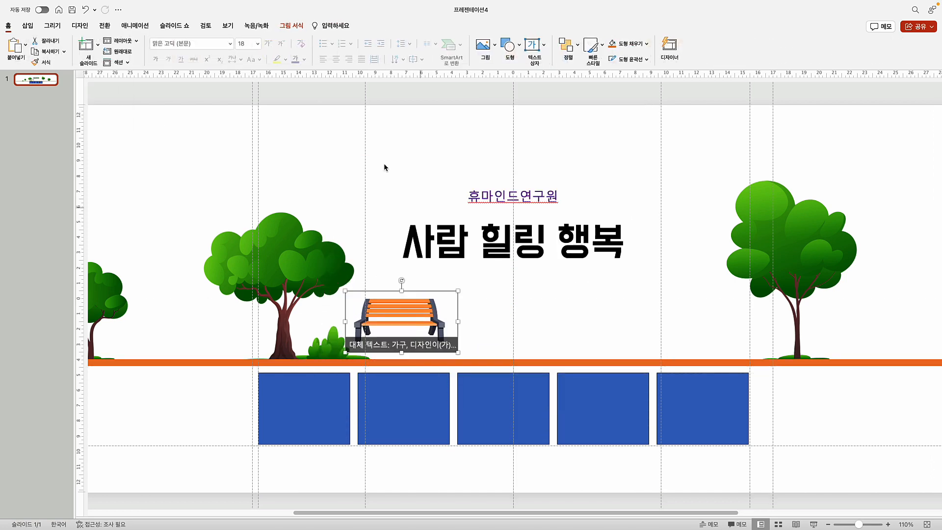
Make the bench's white background transparent and shrink it to about 5.45 cm beside the left tree
{"action": "left_click", "coordinate": [291, 26]}
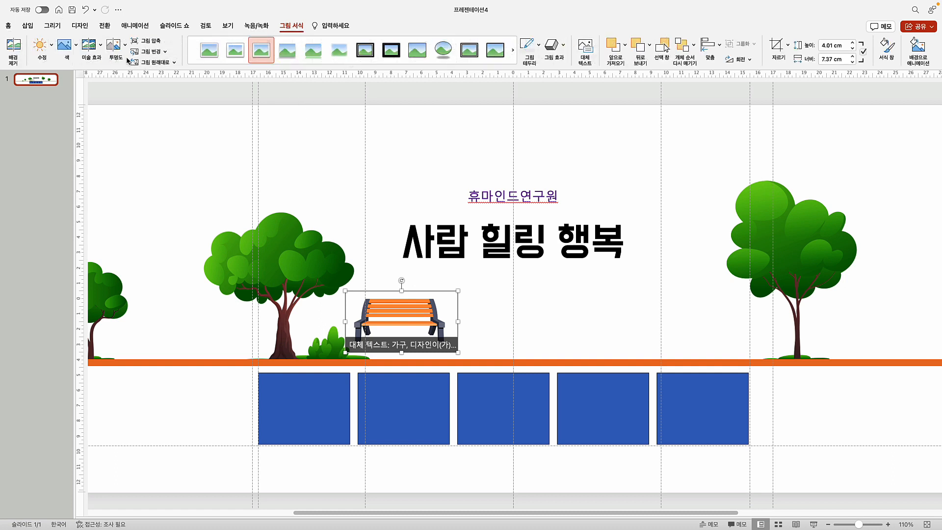
{"action": "left_click", "coordinate": [68, 57]}
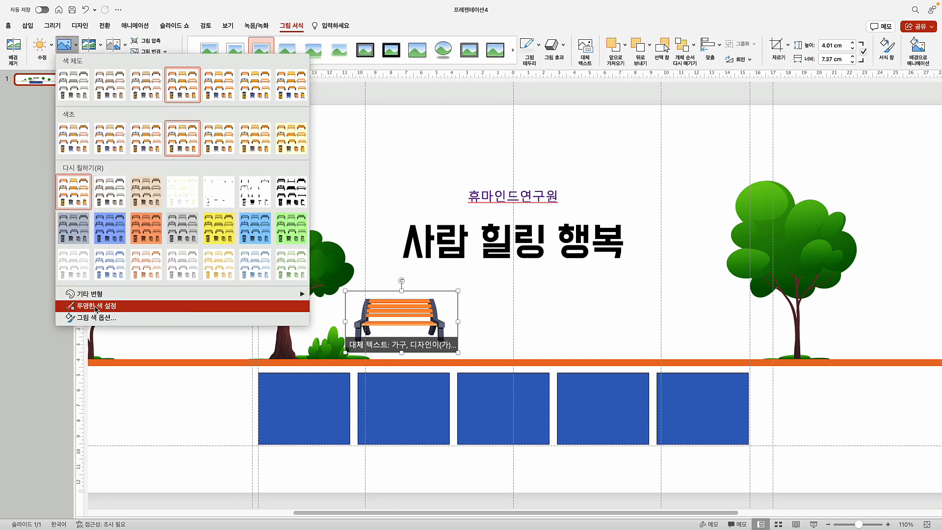
{"action": "left_click", "coordinate": [81, 305]}
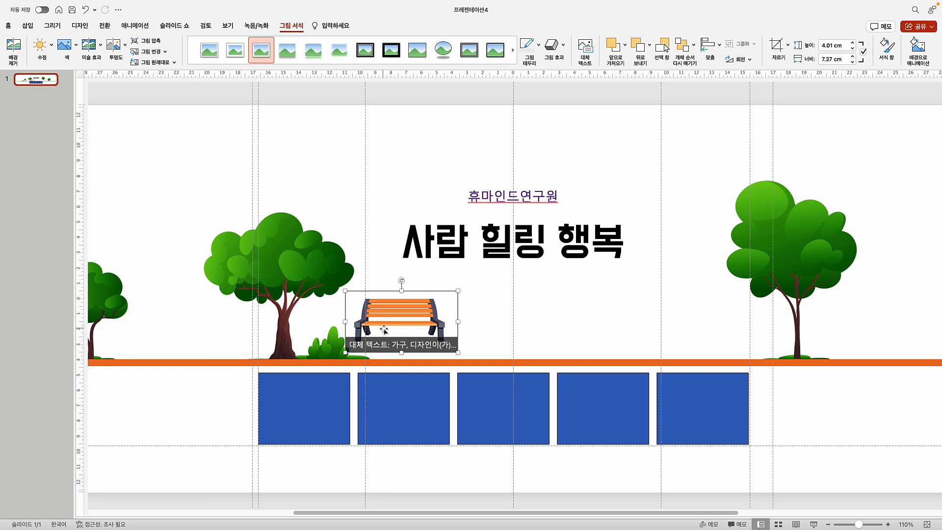
{"action": "left_click", "coordinate": [206, 362]}
{"action": "left_click", "coordinate": [408, 318]}
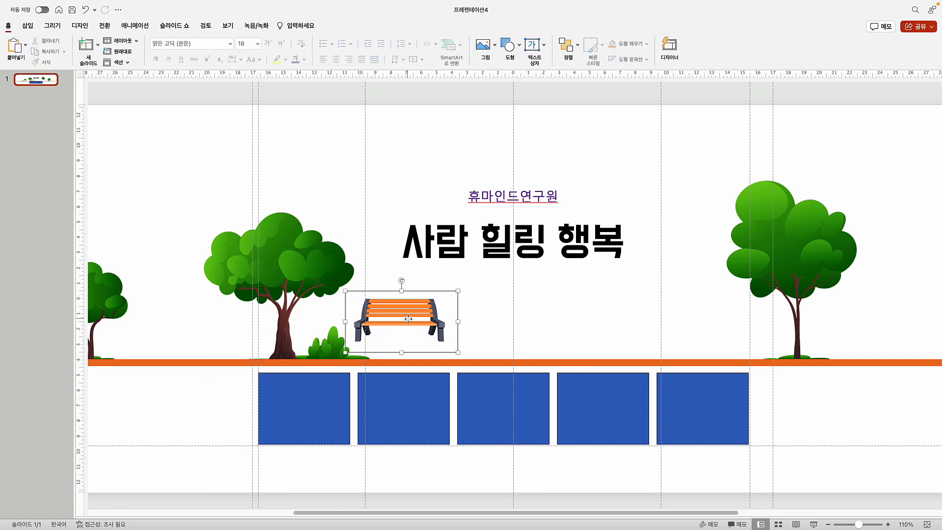
{"action": "left_click_drag", "start_coordinate": [408, 319], "coordinate": [366, 334]}
{"action": "left_click_drag", "start_coordinate": [411, 310], "coordinate": [360, 342]}
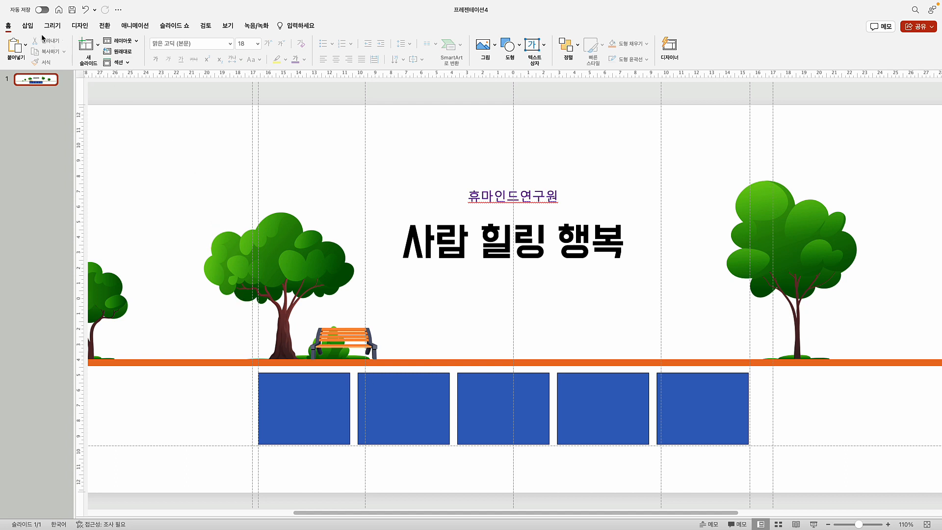
Insert in park s1.jpg from the people walking and sitting folder
{"action": "left_click", "coordinate": [27, 26]}
{"action": "left_click", "coordinate": [84, 45]}
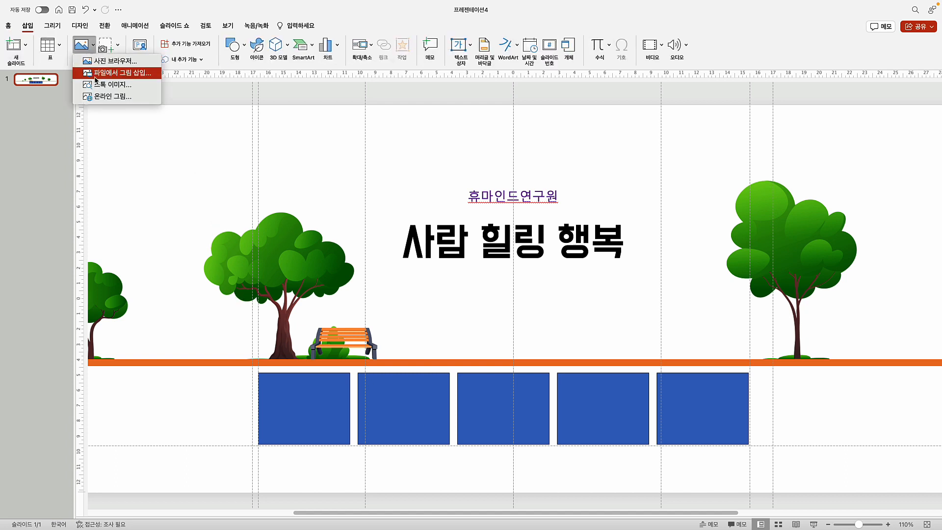
{"action": "left_click", "coordinate": [96, 78]}
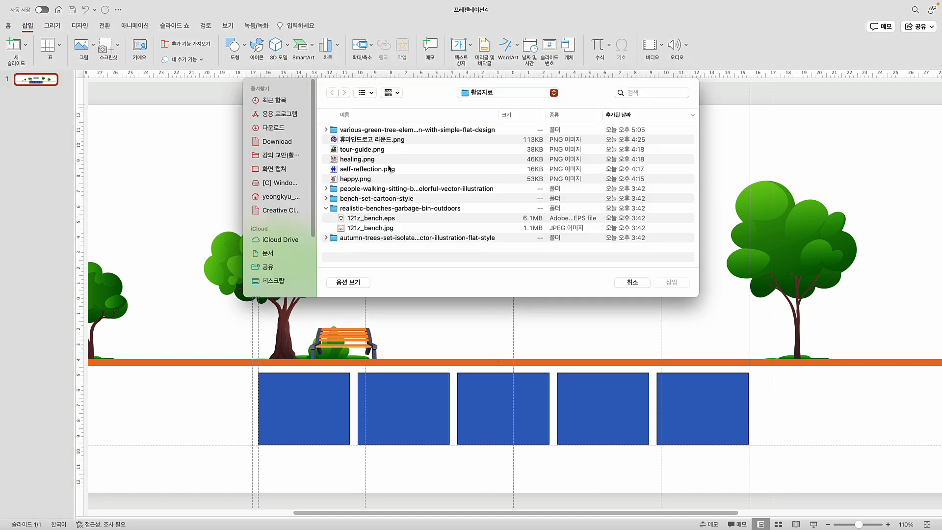
{"action": "left_click", "coordinate": [325, 190]}
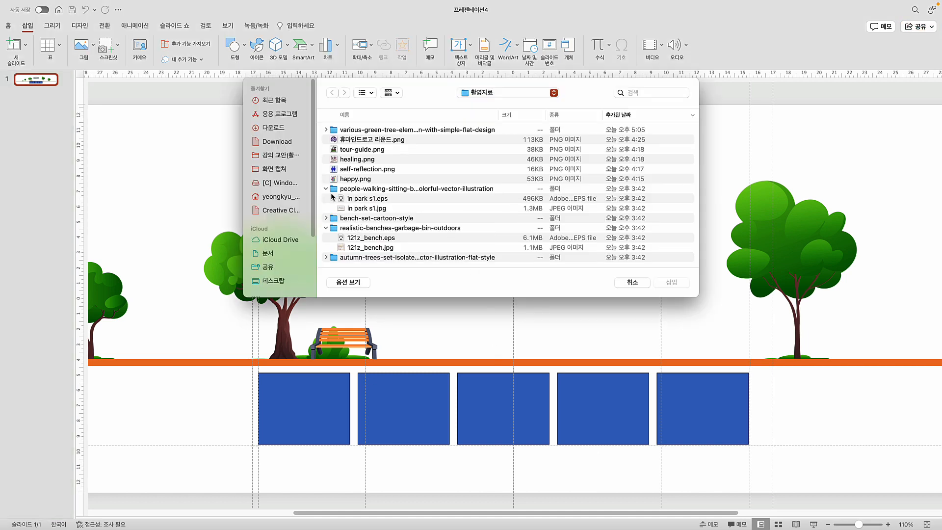
{"action": "left_click", "coordinate": [373, 210]}
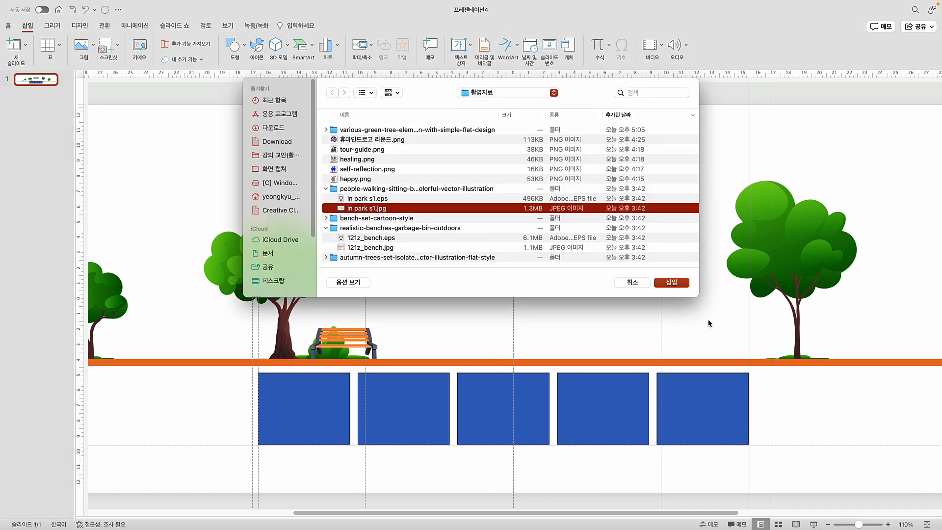
{"action": "left_click", "coordinate": [670, 283]}
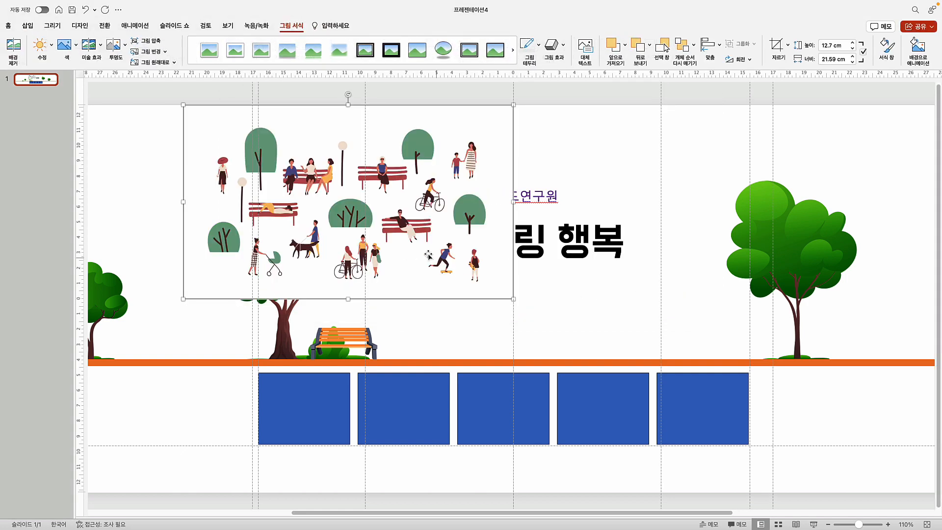
Move the park illustration and place a copy of it higher up the slide
{"action": "left_click_drag", "start_coordinate": [363, 244], "coordinate": [244, 466]}
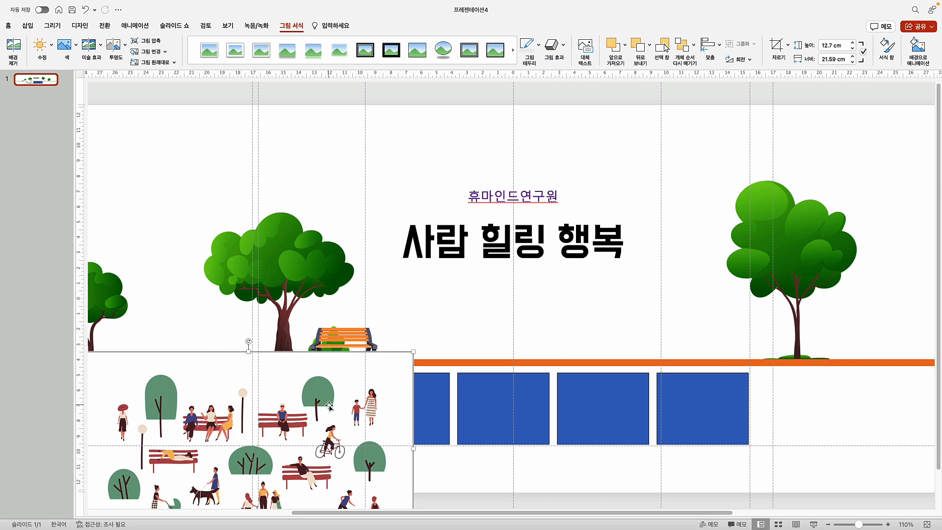
{"action": "scroll", "coordinate": [324, 421], "scroll_direction": "left", "scroll_amount": 5}
{"action": "scroll", "coordinate": [324, 421], "scroll_direction": "down", "scroll_amount": 1}
{"action": "left_click_drag", "start_coordinate": [577, 417], "coordinate": [468, 194]}
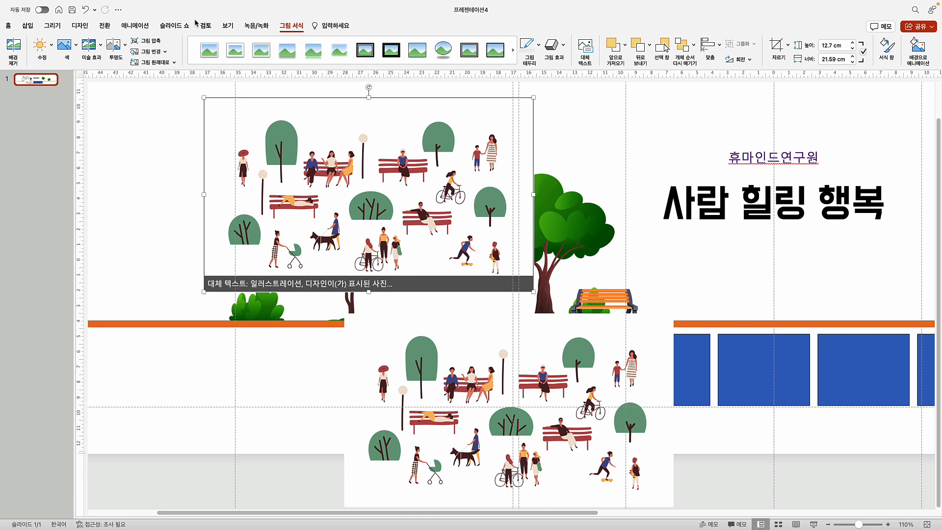
Trace the mother and child with a freeform and intersect it with the park illustration copy
{"action": "left_click", "coordinate": [28, 27]}
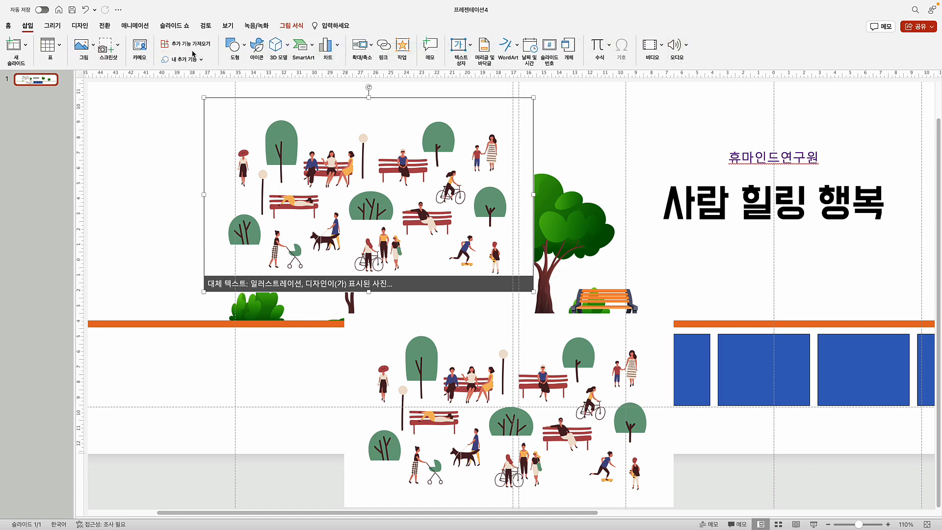
{"action": "left_click", "coordinate": [234, 46]}
{"action": "left_click", "coordinate": [439, 128]}
{"action": "left_click_drag", "start_coordinate": [480, 127], "coordinate": [465, 151]}
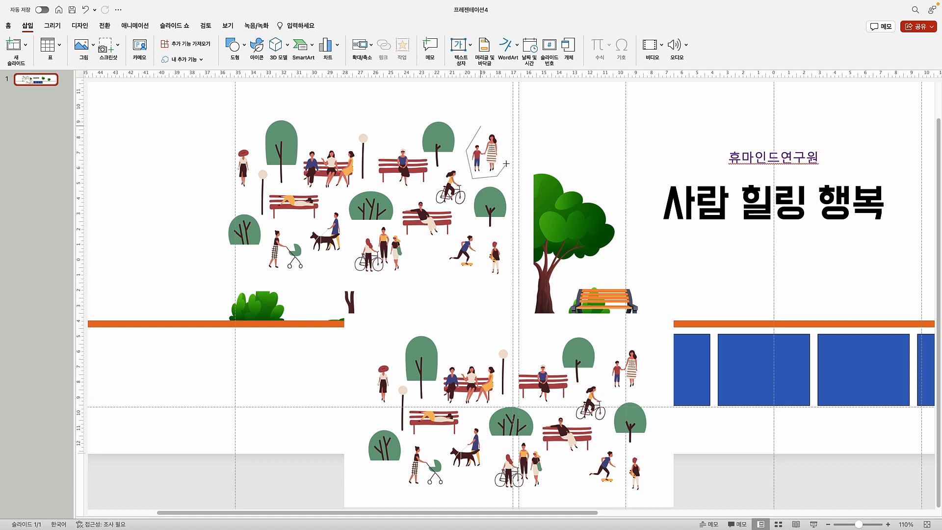
{"action": "left_click", "coordinate": [479, 126]}
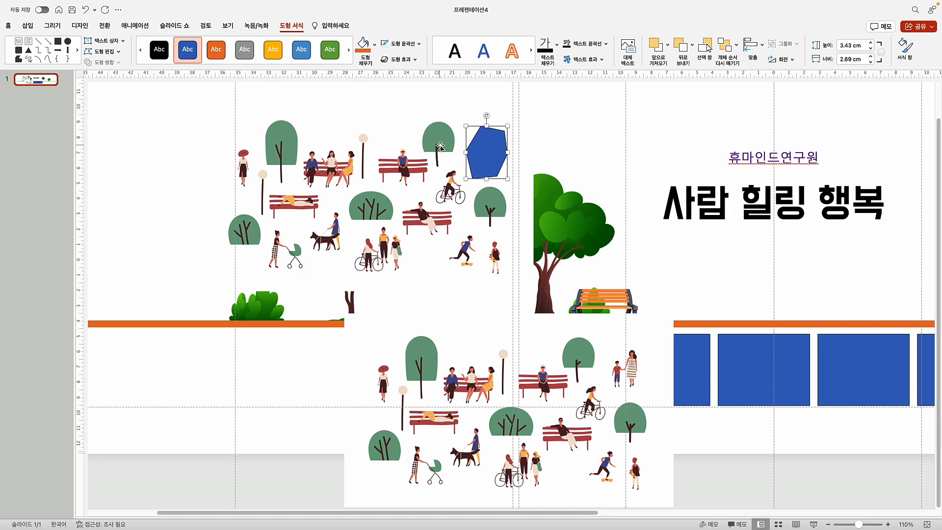
{"action": "left_click", "coordinate": [475, 146]}
{"action": "left_click", "coordinate": [475, 146], "text": "shift"}
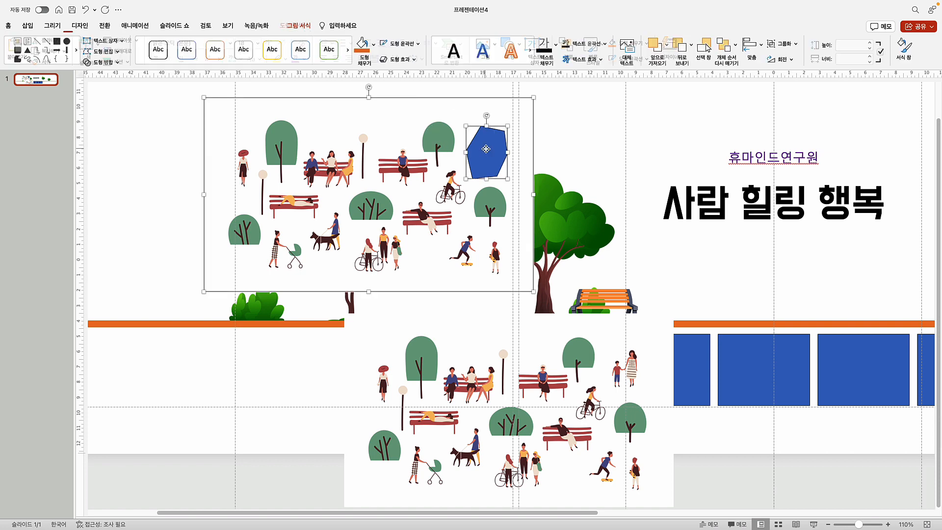
{"action": "left_click", "coordinate": [118, 65]}
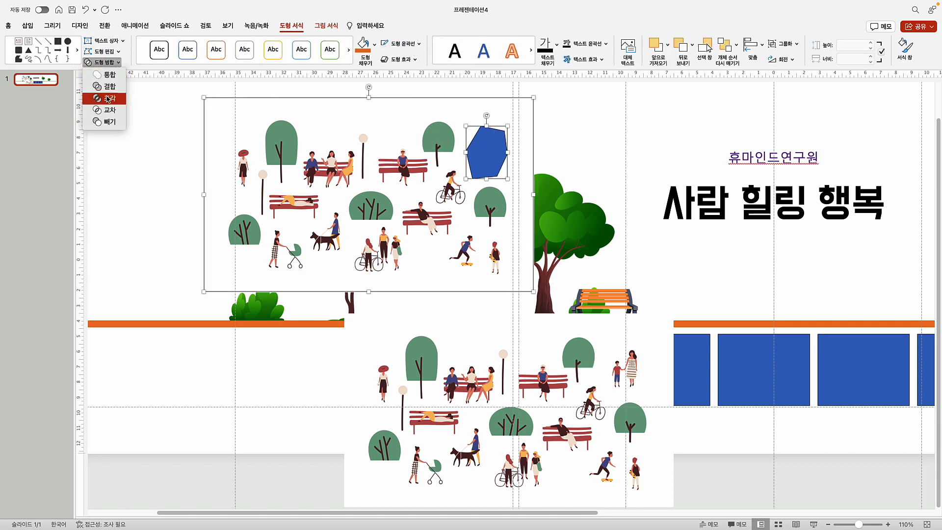
{"action": "left_click", "coordinate": [103, 109]}
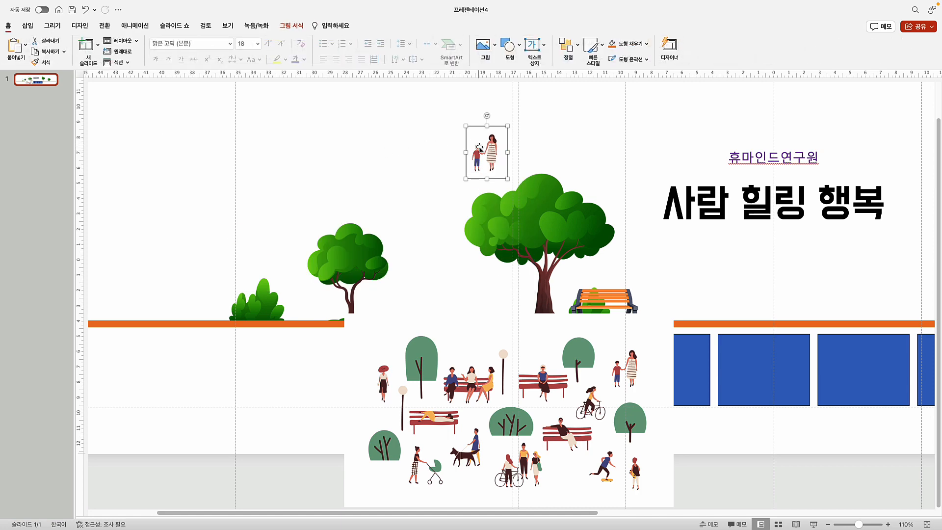
Make the figure's background transparent, stand it on the orange ground, and move the illustration aside
{"action": "left_click", "coordinate": [291, 27]}
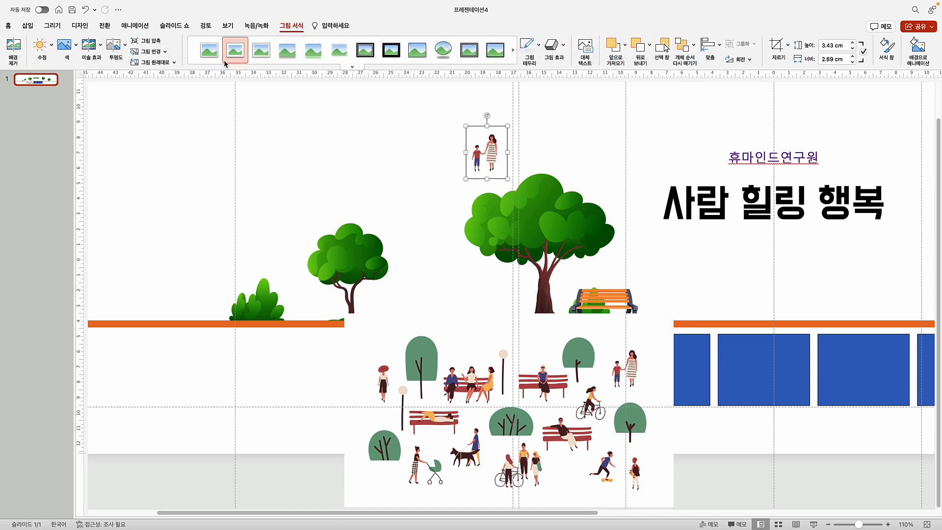
{"action": "left_click", "coordinate": [69, 55]}
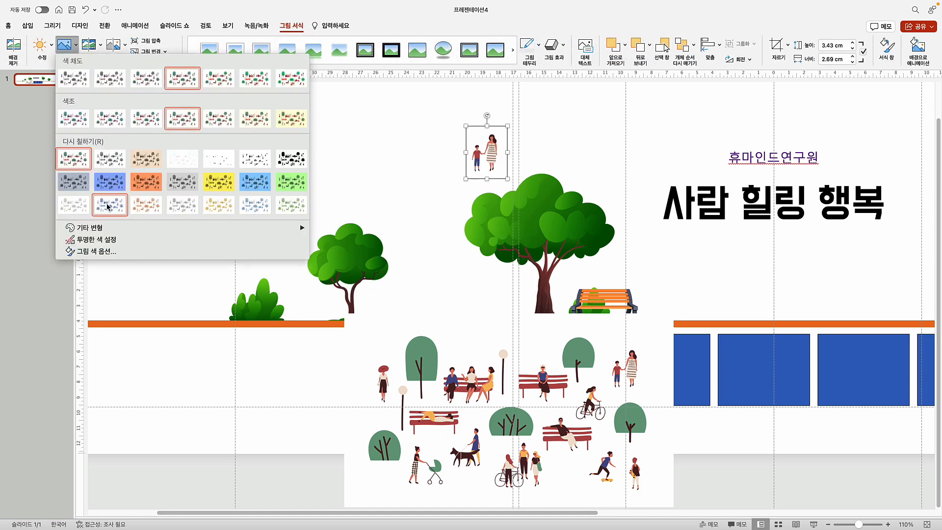
{"action": "left_click", "coordinate": [96, 240]}
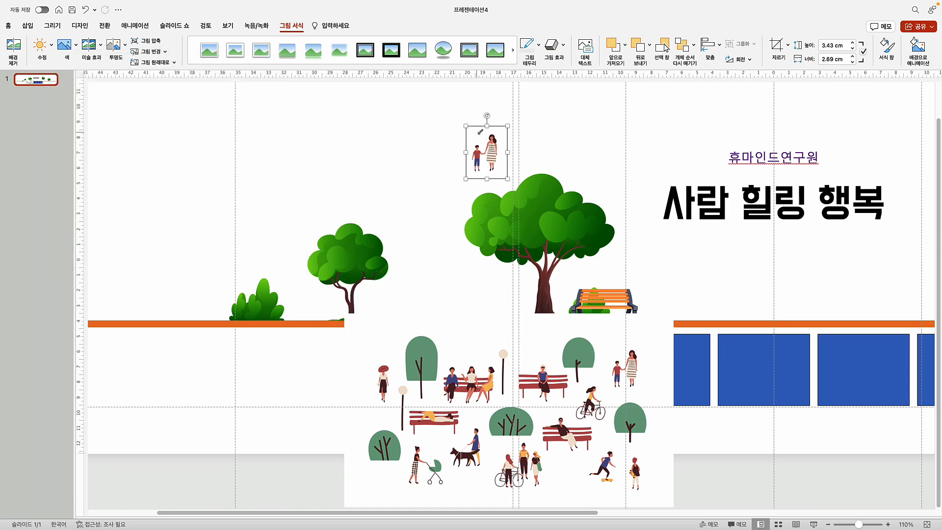
{"action": "left_click_drag", "start_coordinate": [497, 148], "coordinate": [734, 298]}
{"action": "left_click_drag", "start_coordinate": [547, 353], "coordinate": [471, 384]}
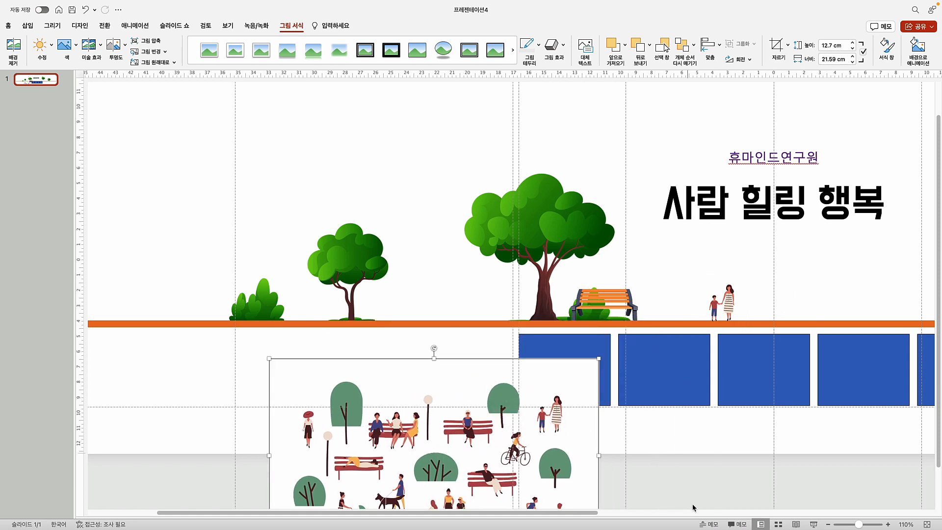
Move the mother-and-child figure along the ground line and resize it to 7.64 × 6 cm
{"action": "left_click_drag", "start_coordinate": [582, 512], "coordinate": [689, 481]}
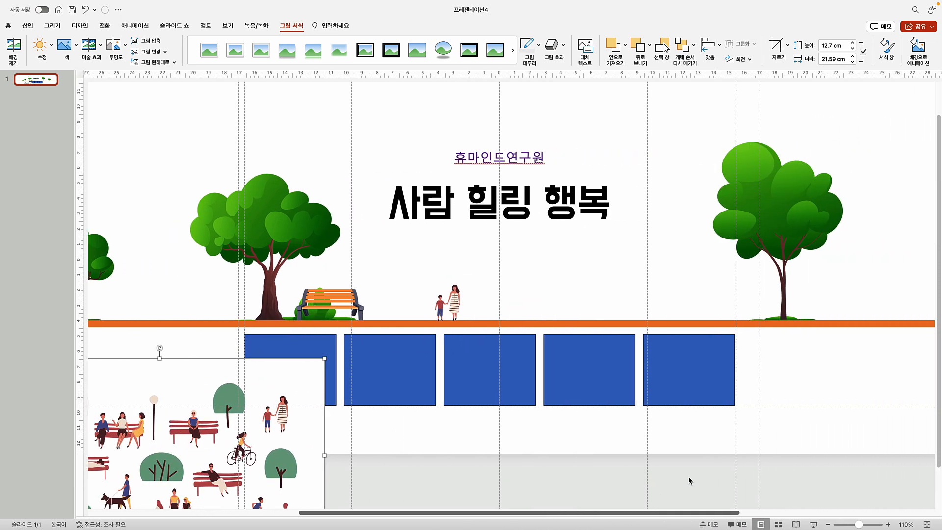
{"action": "left_click_drag", "start_coordinate": [454, 297], "coordinate": [746, 184]}
{"action": "left_click_drag", "start_coordinate": [719, 238], "coordinate": [703, 250]}
{"action": "left_click_drag", "start_coordinate": [743, 201], "coordinate": [724, 228]}
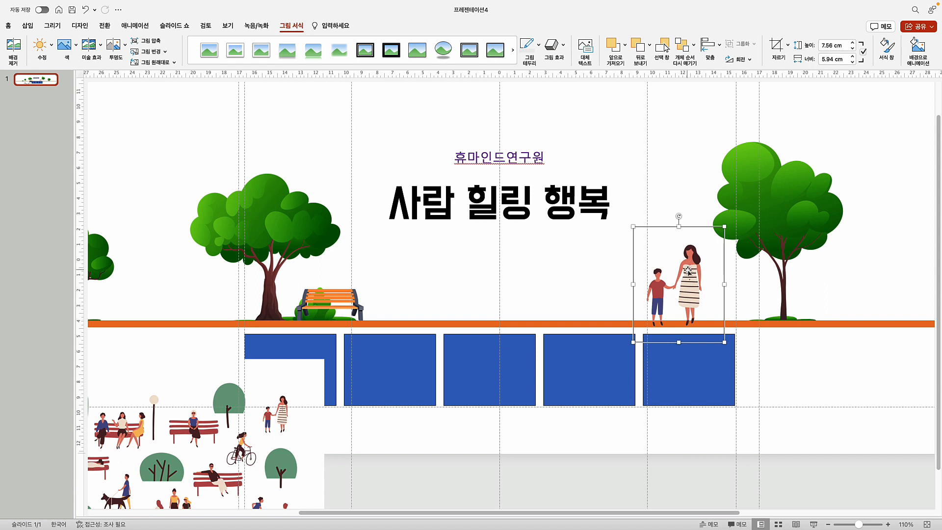
{"action": "left_click_drag", "start_coordinate": [688, 270], "coordinate": [696, 269]}
{"action": "left_click_drag", "start_coordinate": [733, 226], "coordinate": [735, 223]}
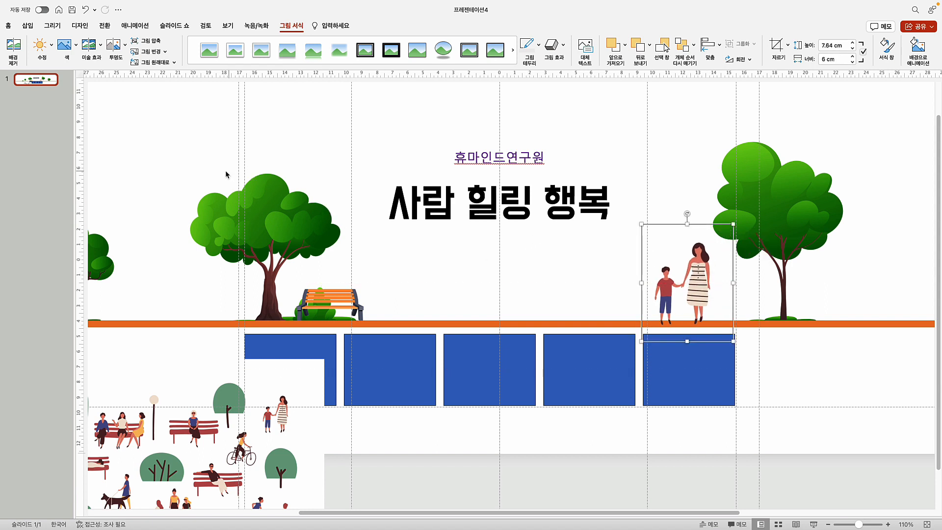
Lift the park-people illustration up onto the orange line
{"action": "left_click", "coordinate": [136, 442]}
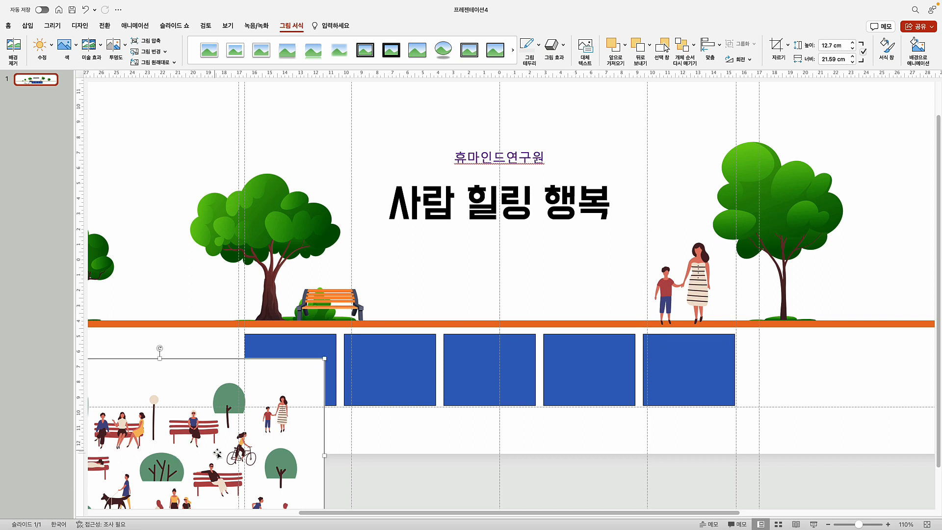
{"action": "left_click_drag", "start_coordinate": [169, 438], "coordinate": [200, 435]}
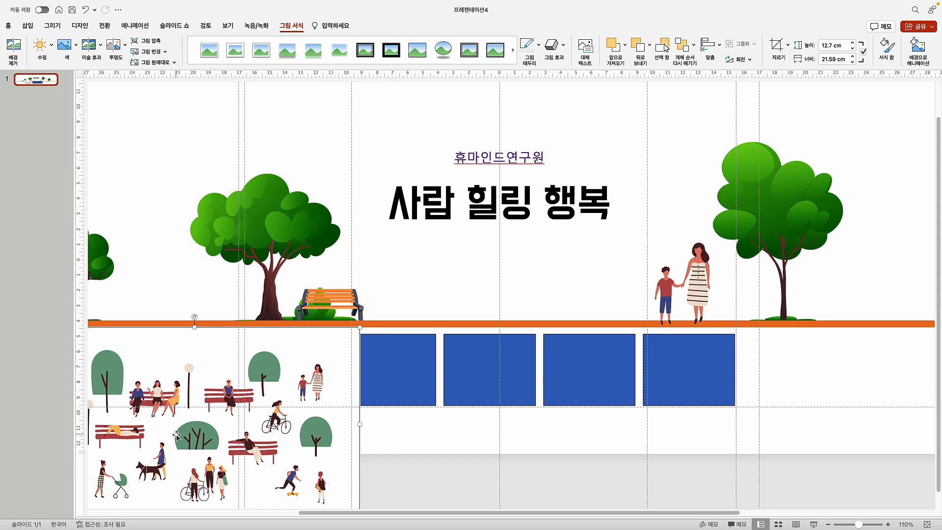
{"action": "scroll", "coordinate": [176, 434], "scroll_direction": "left", "scroll_amount": 5}
{"action": "left_click_drag", "start_coordinate": [437, 398], "coordinate": [224, 181]}
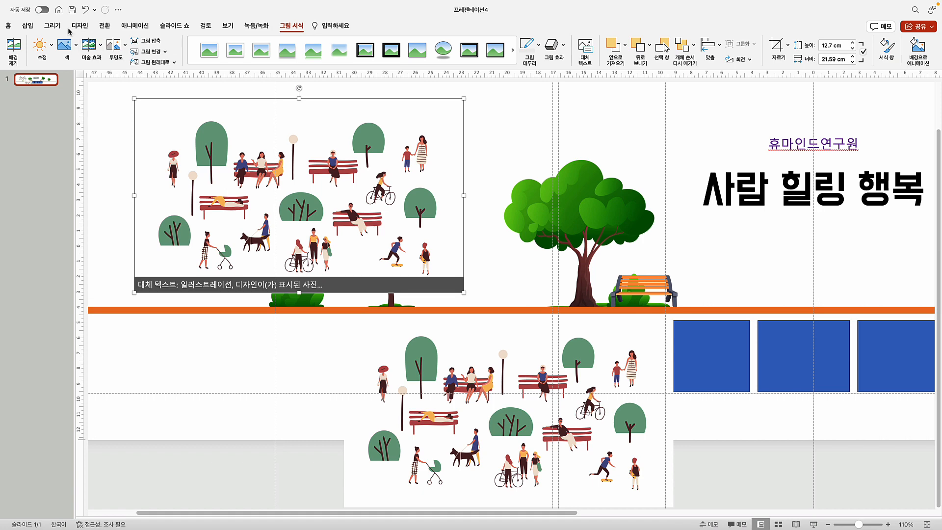
Draw a short shape on the slide and fit the whole slide in the window
{"action": "left_click", "coordinate": [28, 25]}
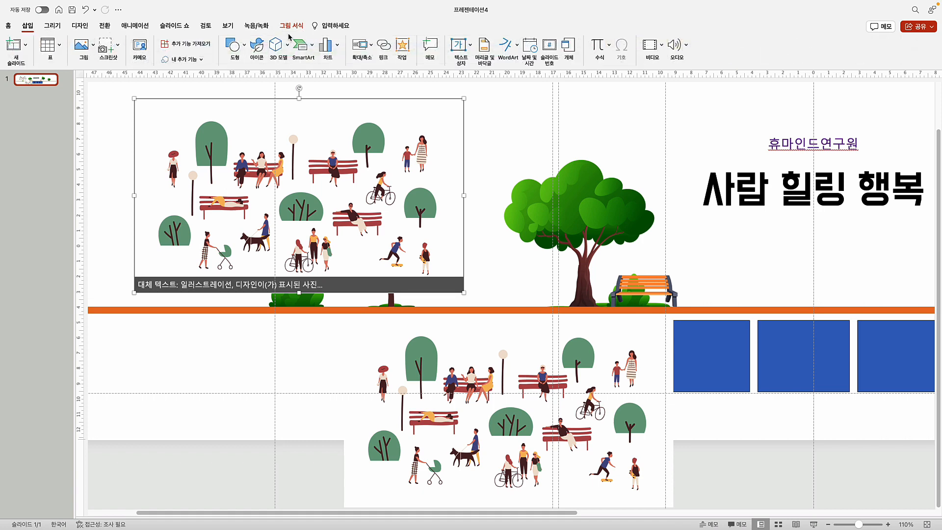
{"action": "left_click", "coordinate": [232, 46]}
{"action": "left_click", "coordinate": [417, 134]}
{"action": "left_click_drag", "start_coordinate": [234, 227], "coordinate": [252, 224]}
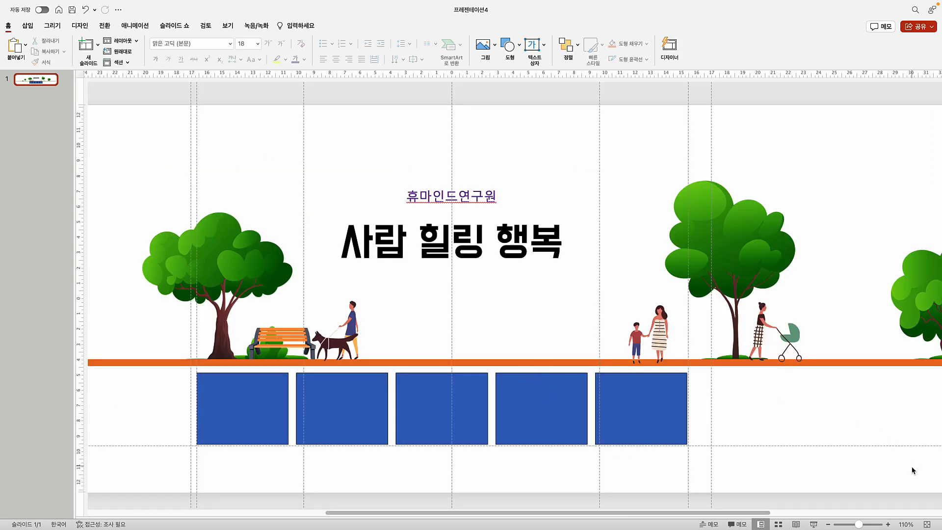
{"action": "left_click", "coordinate": [927, 524]}
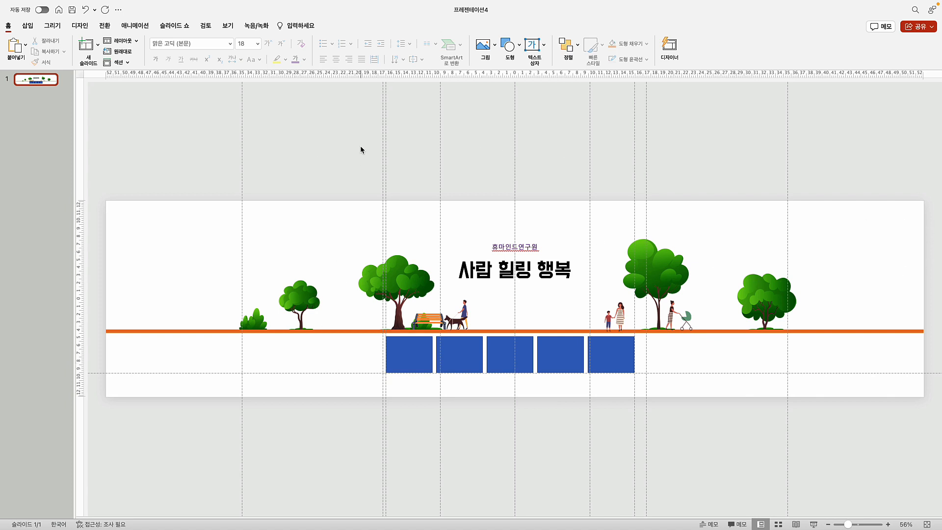
Draw a rectangle over the banner above the orange line and fill it pale light blue
{"action": "left_click", "coordinate": [28, 25]}
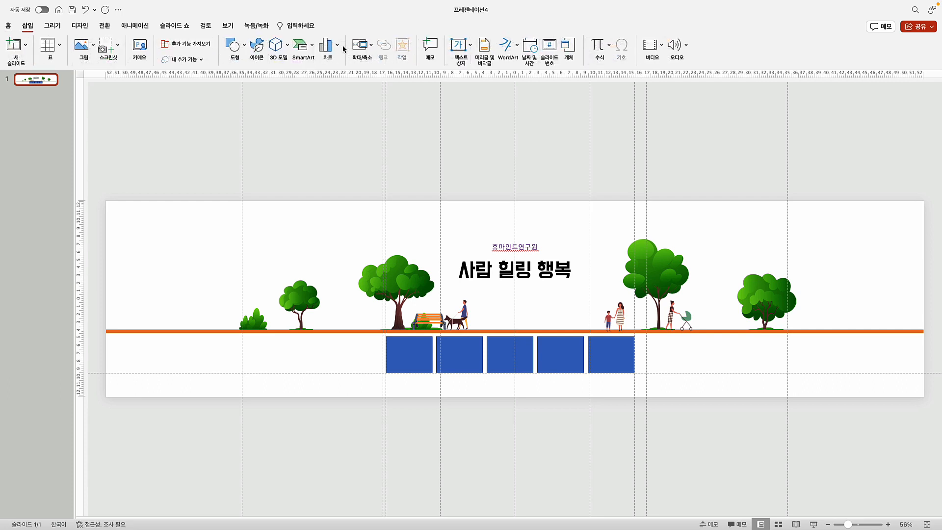
{"action": "left_click", "coordinate": [234, 45]}
{"action": "left_click", "coordinate": [234, 160]}
{"action": "mouse_move", "coordinate": [107, 200]}
{"action": "left_mouse_down"}
{"action": "mouse_move", "coordinate": [617, 293]}
{"action": "mouse_move", "coordinate": [924, 330]}
{"action": "left_mouse_up"}
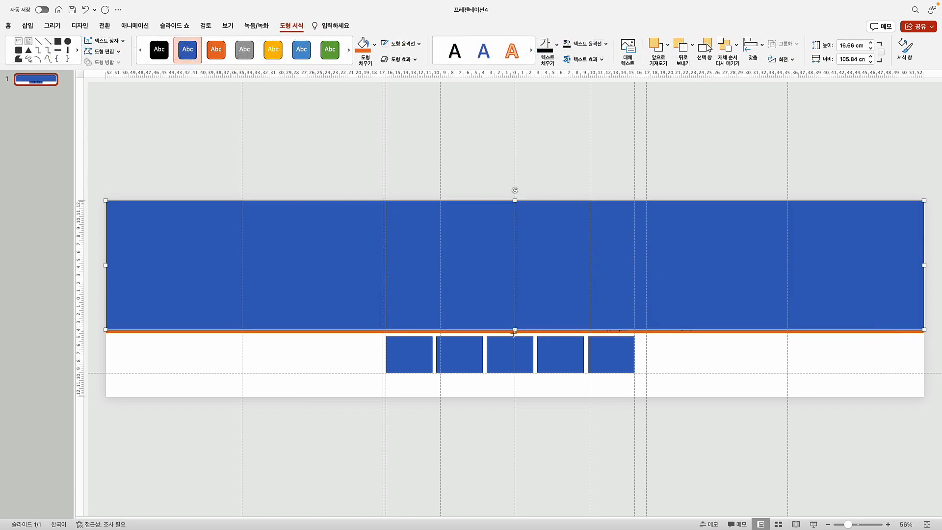
{"action": "left_click_drag", "start_coordinate": [514, 333], "coordinate": [513, 330]}
{"action": "left_click", "coordinate": [376, 47]}
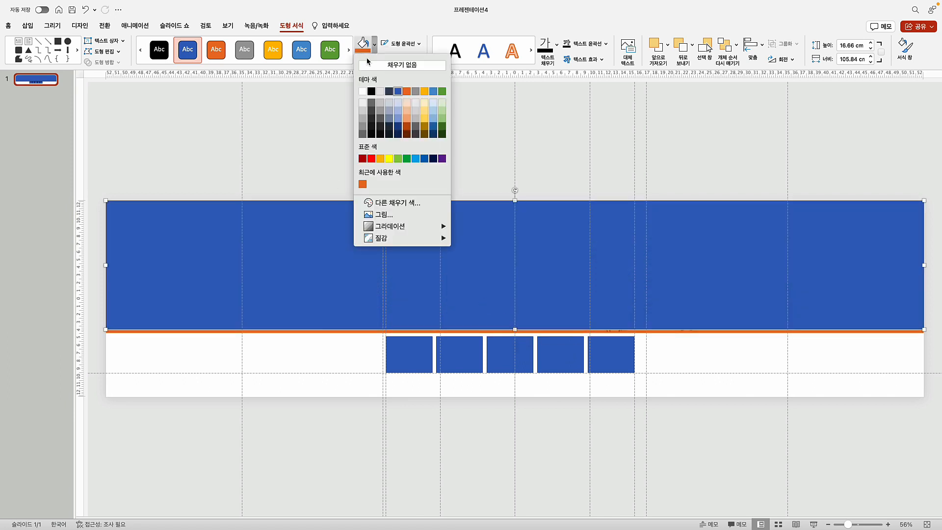
{"action": "left_click", "coordinate": [422, 203]}
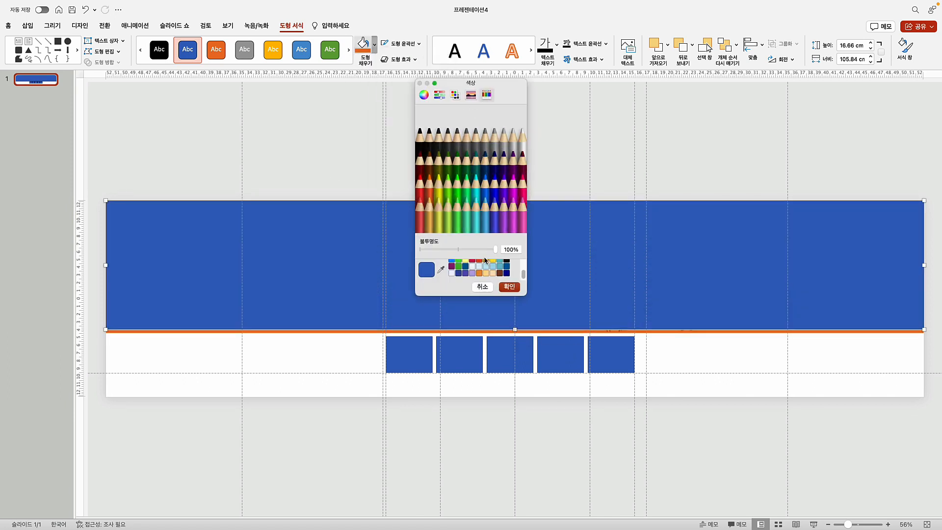
{"action": "left_click", "coordinate": [479, 266]}
{"action": "left_click", "coordinate": [509, 287]}
Send the light-blue rectangle behind all other objects
{"action": "right_click", "coordinate": [402, 220]}
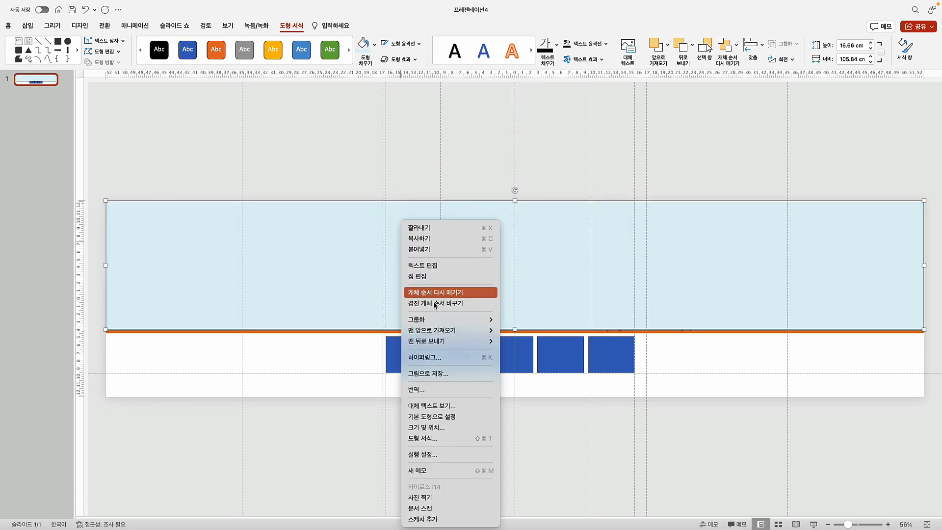
{"action": "left_click", "coordinate": [520, 341]}
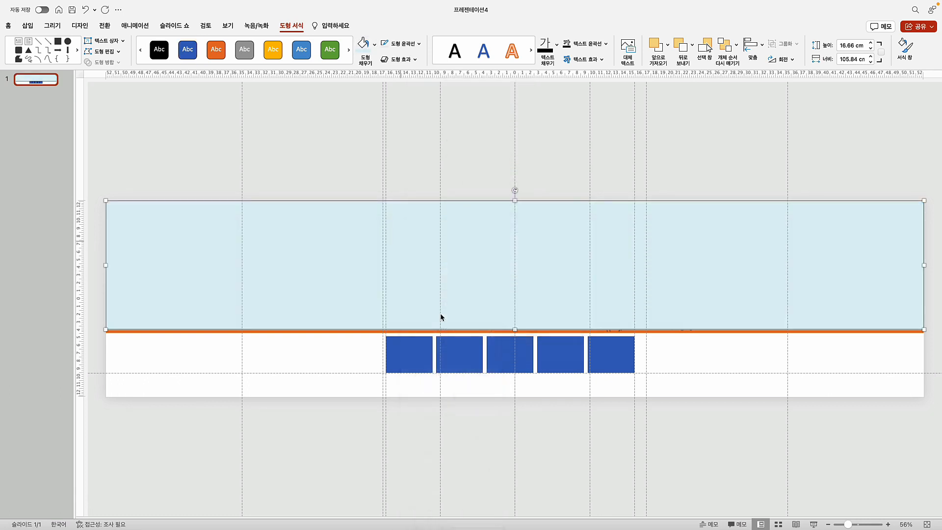
{"action": "left_click", "coordinate": [244, 145]}
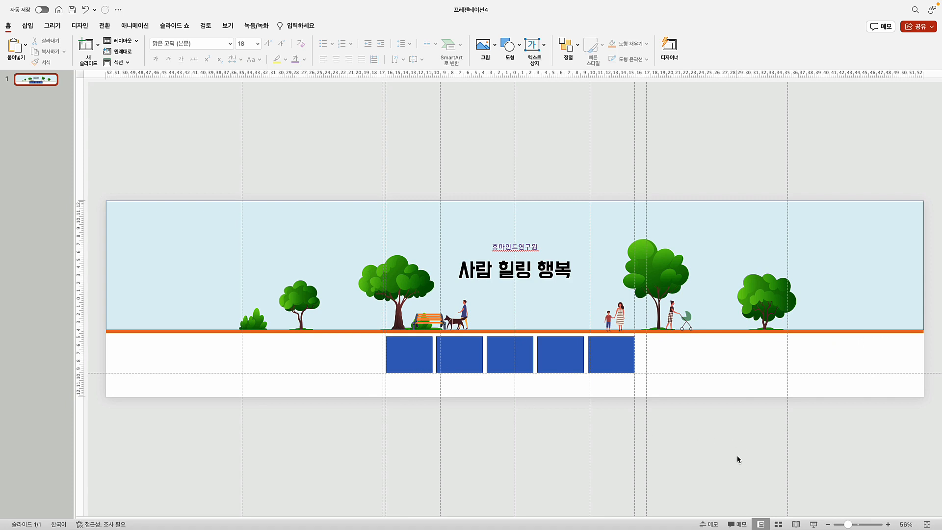
At 110% zoom, add a one-line text box reading 휴매인드연구원 under the first blue box
{"action": "left_click", "coordinate": [889, 525]}
{"action": "left_click", "coordinate": [889, 524]}
{"action": "left_click", "coordinate": [888, 524]}
{"action": "left_click", "coordinate": [888, 525]}
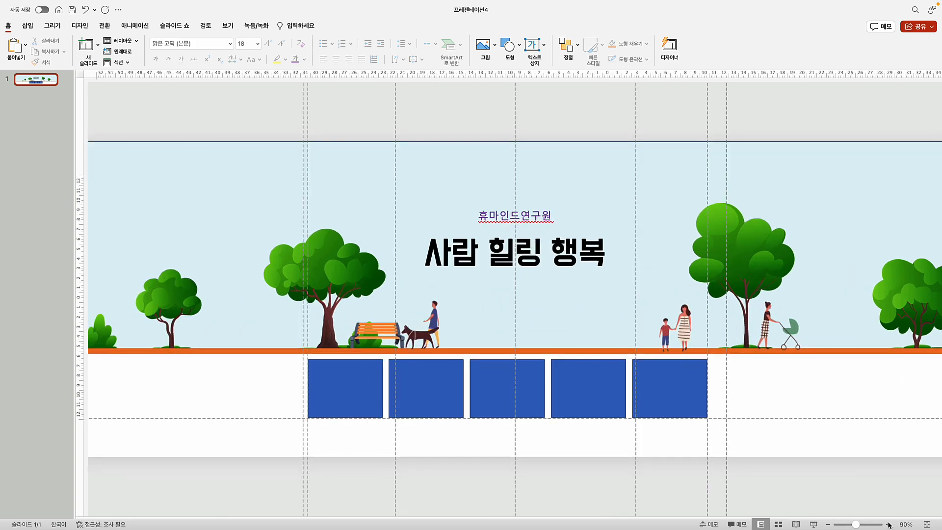
{"action": "left_click", "coordinate": [888, 524]}
{"action": "left_click", "coordinate": [889, 524]}
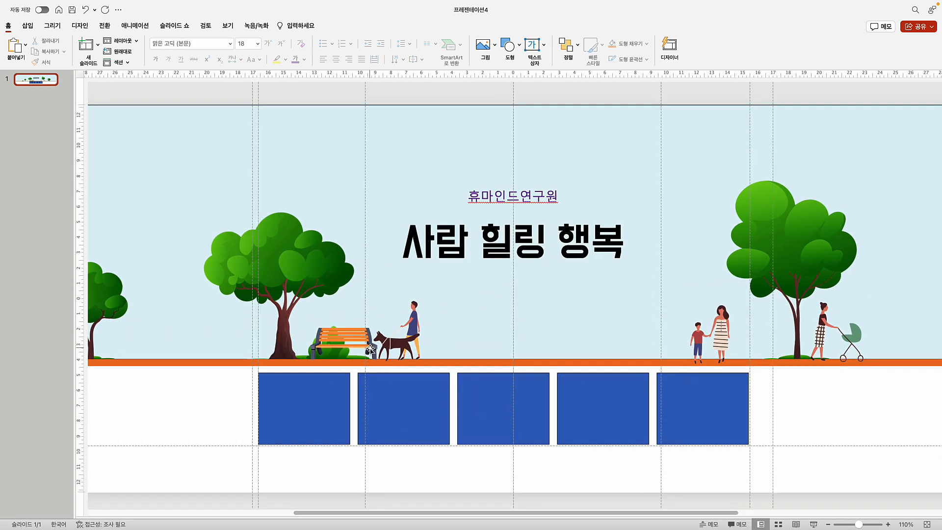
{"action": "left_click", "coordinate": [28, 25]}
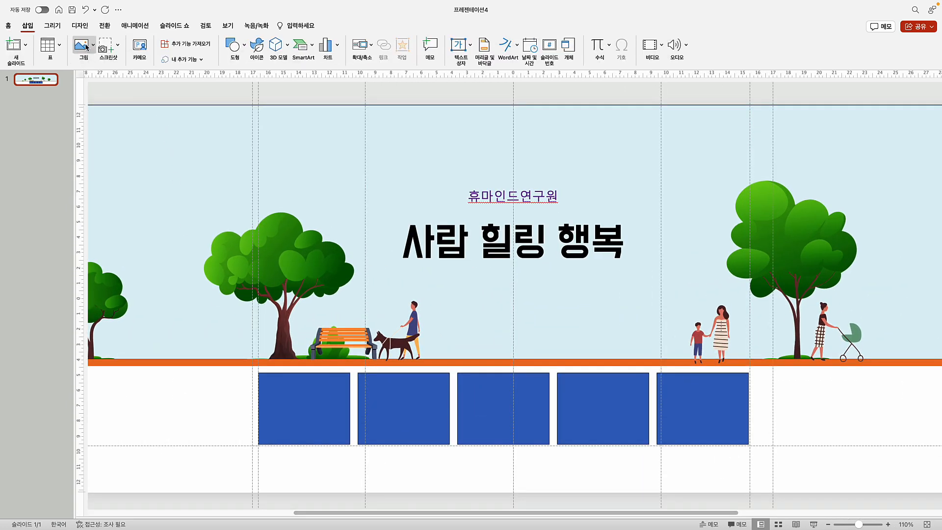
{"action": "left_click", "coordinate": [460, 45]}
{"action": "left_click_drag", "start_coordinate": [154, 403], "coordinate": [227, 418]}
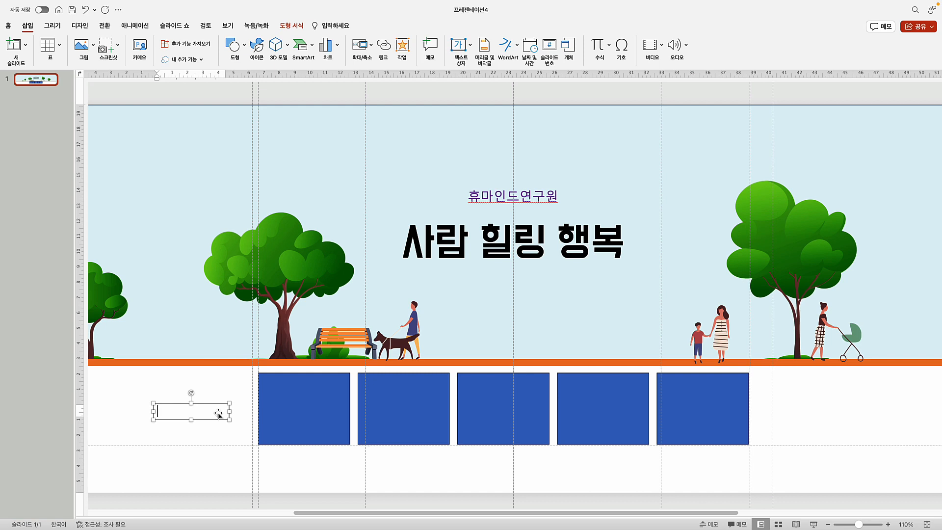
{"action": "type", "text": "휴매"}
{"action": "type", "text": "인드연구원"}
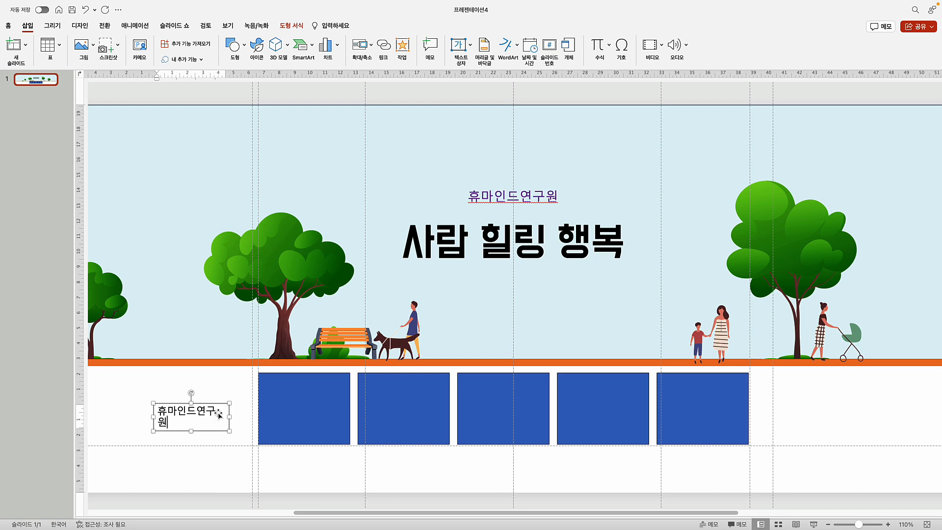
{"action": "left_click_drag", "start_coordinate": [229, 417], "coordinate": [344, 433]}
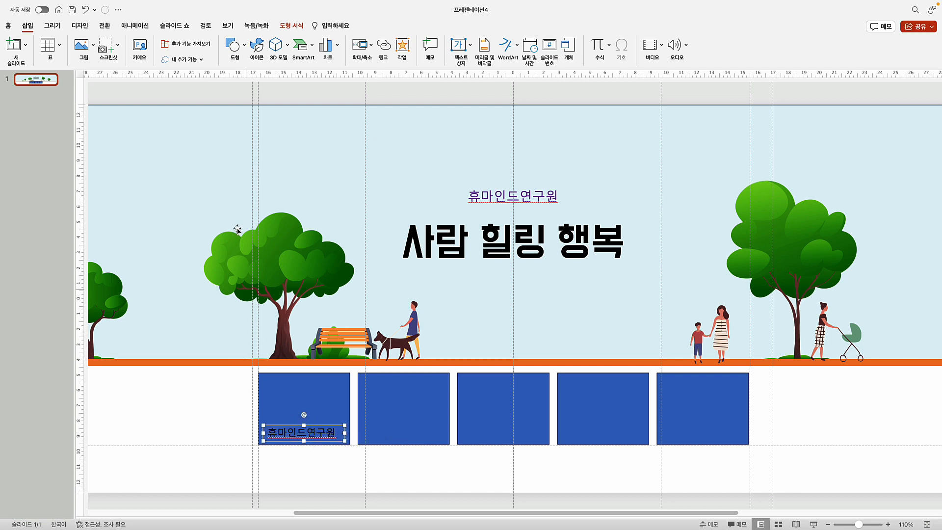
Center the label text and copy the label into each of the five blue boxes
{"action": "left_click", "coordinate": [9, 26]}
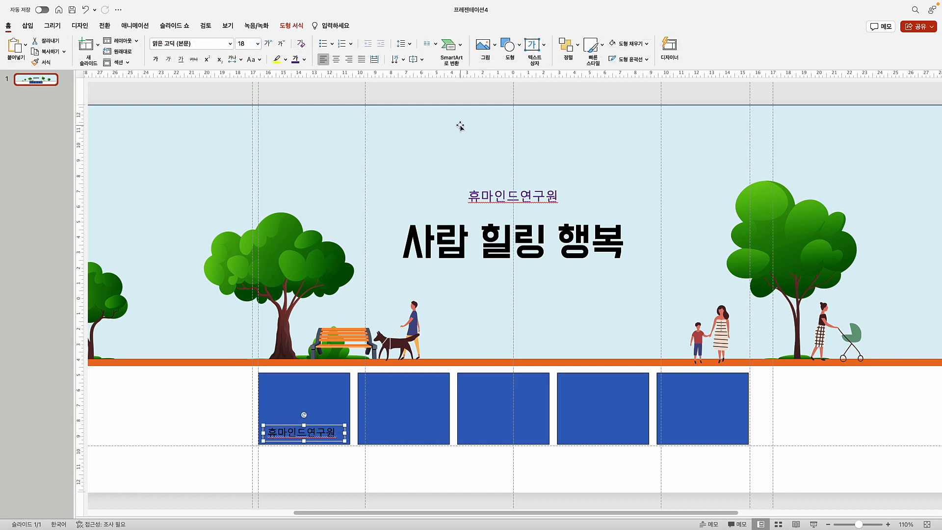
{"action": "left_click", "coordinate": [336, 59]}
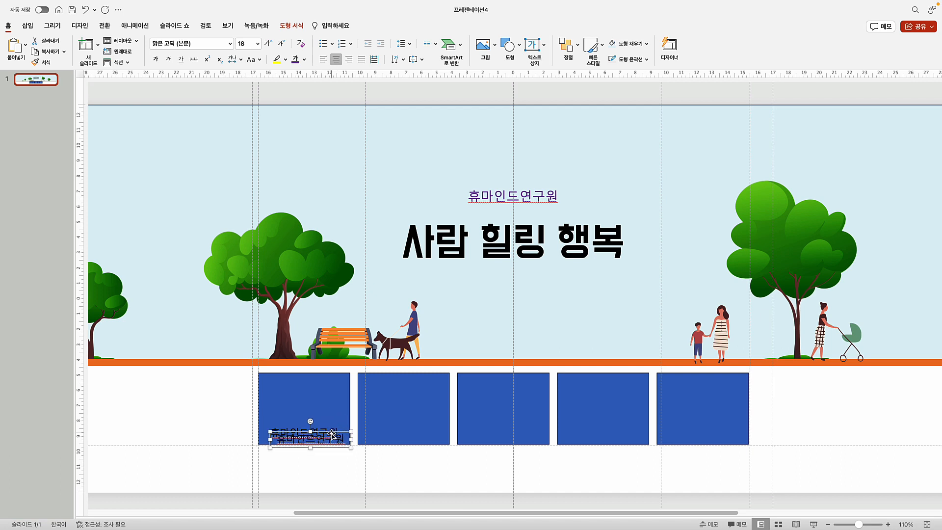
{"action": "left_click_drag", "start_coordinate": [333, 434], "coordinate": [419, 425]}
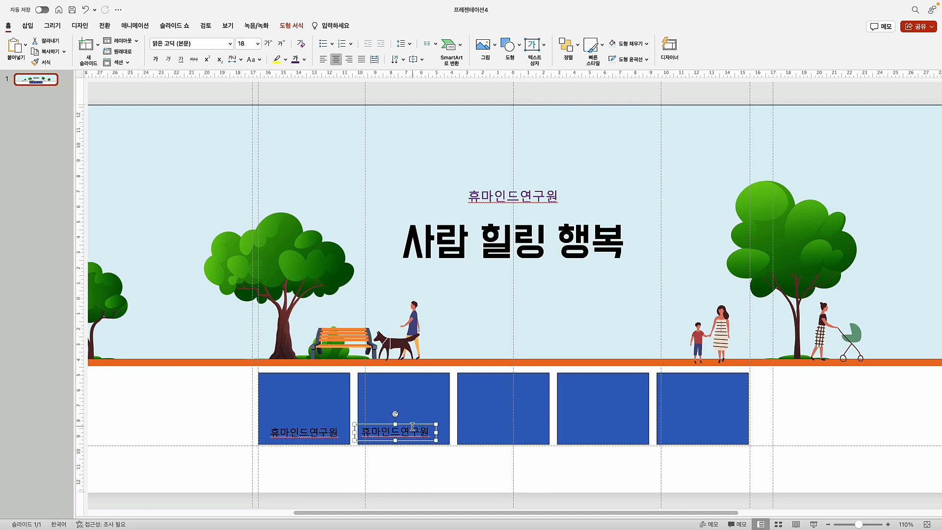
{"action": "key", "text": "super+d"}
{"action": "key", "text": "super+d"}
{"action": "key", "text": "super+d"}
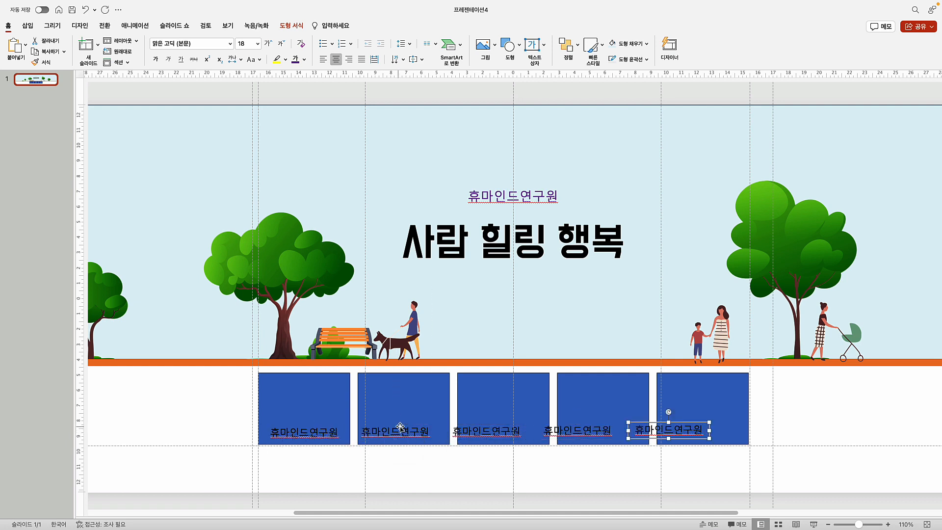
{"action": "left_click_drag", "start_coordinate": [683, 423], "coordinate": [714, 422]}
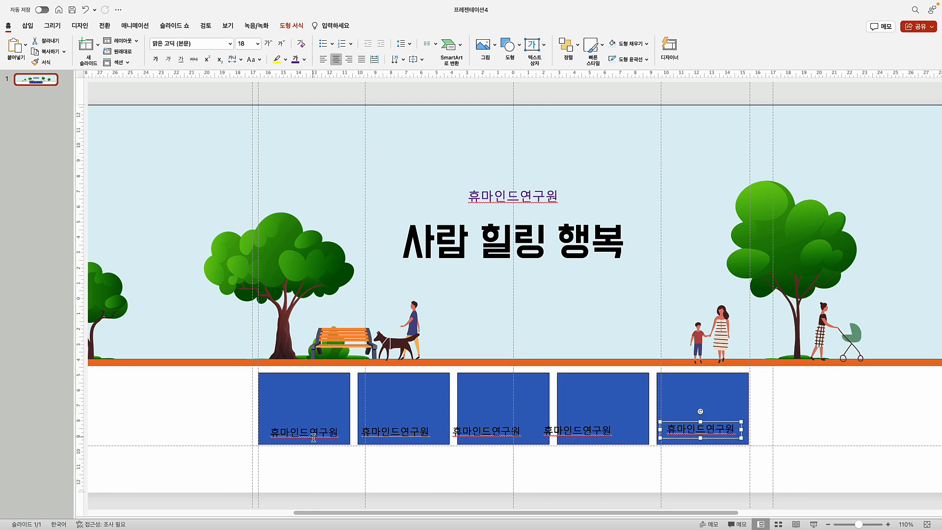
Center the first and fifth labels horizontally on their blue boxes
{"action": "left_click", "coordinate": [304, 420]}
{"action": "left_click", "coordinate": [278, 402], "text": "shift"}
{"action": "left_click", "coordinate": [577, 49]}
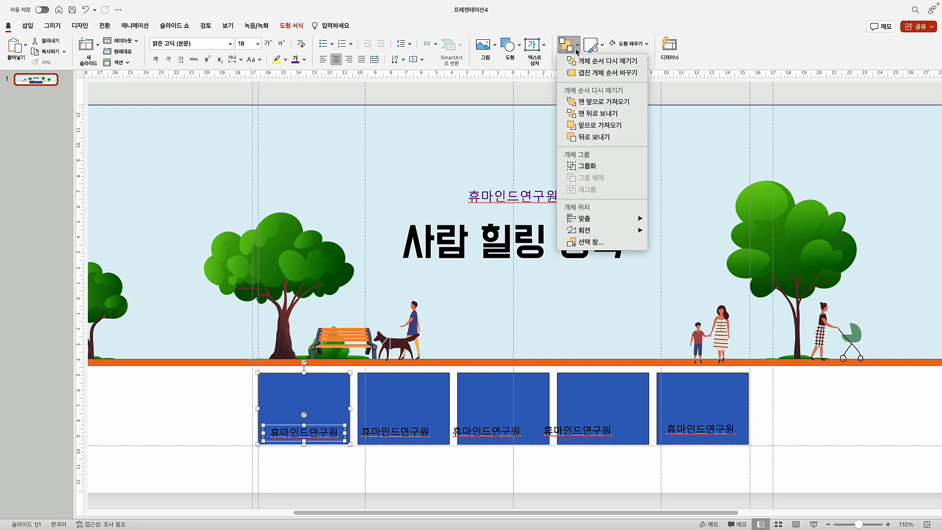
{"action": "mouse_move", "coordinate": [623, 218]}
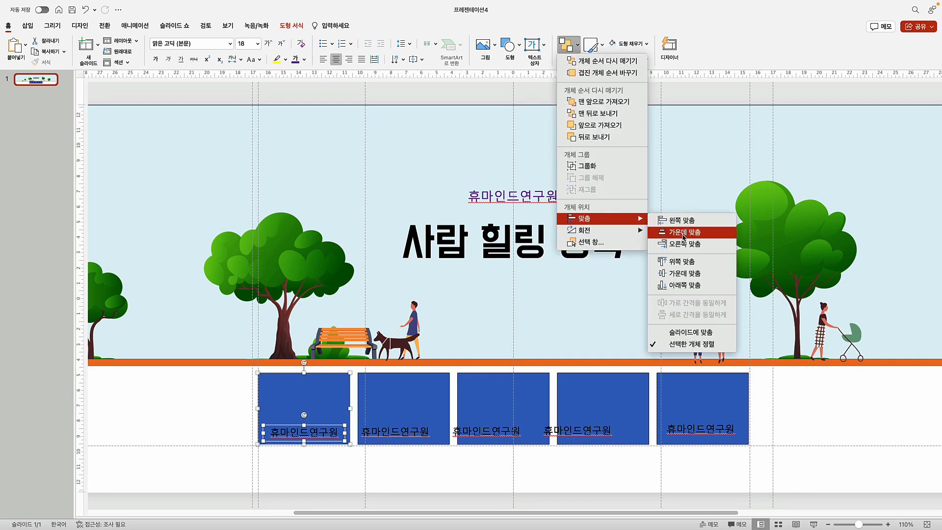
{"action": "left_click", "coordinate": [679, 231]}
{"action": "left_click", "coordinate": [716, 438]}
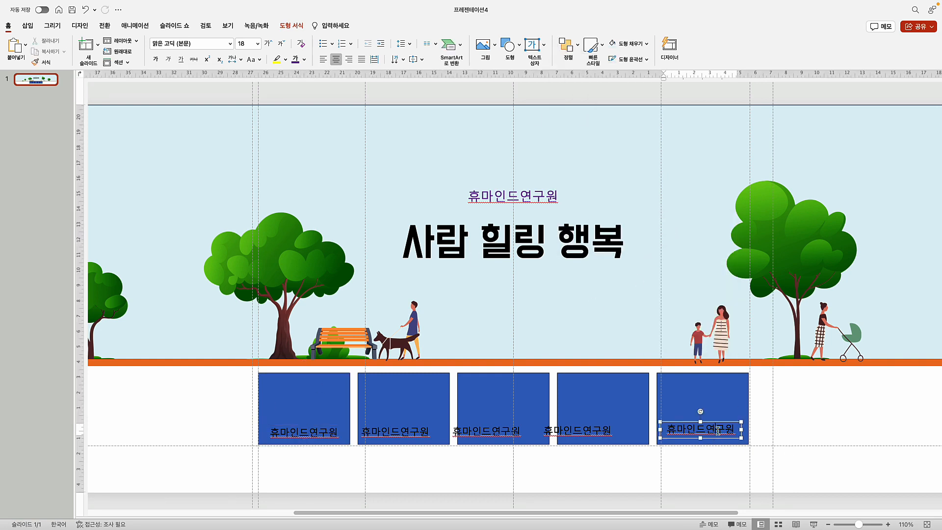
{"action": "left_click", "coordinate": [689, 398], "text": "shift"}
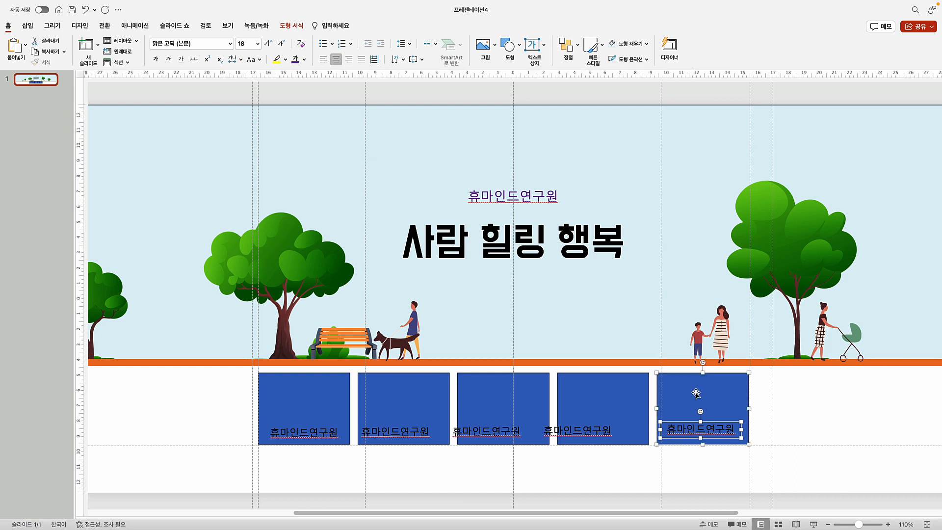
{"action": "left_click", "coordinate": [566, 47]}
{"action": "mouse_move", "coordinate": [638, 219]}
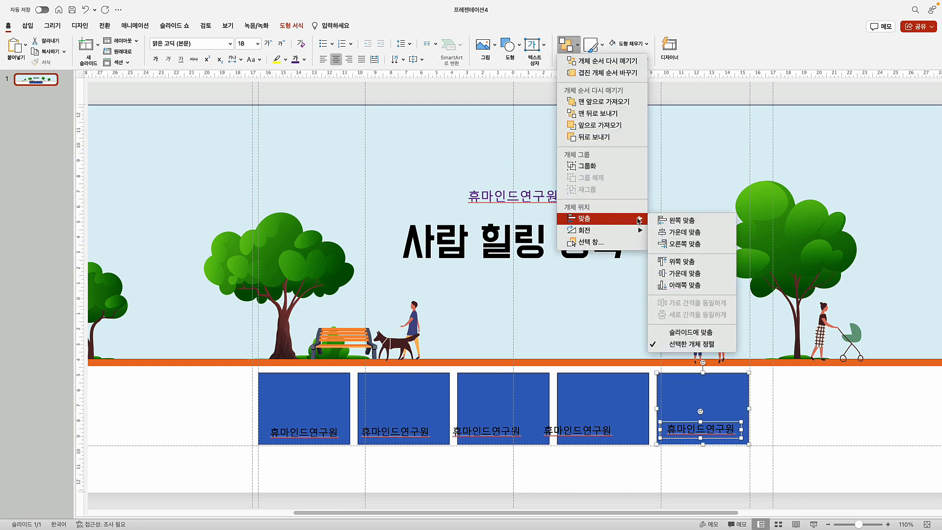
{"action": "left_click", "coordinate": [684, 232]}
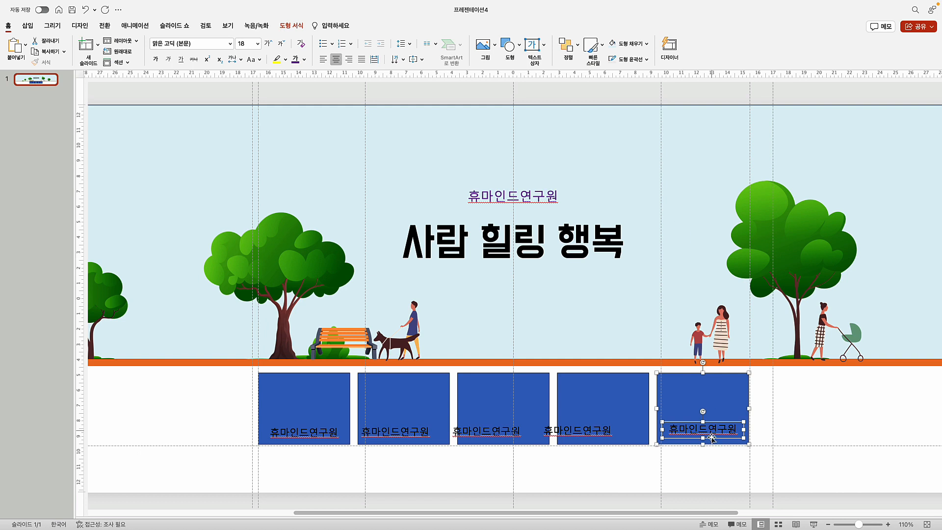
Align the five labels along their bottoms and distribute them evenly across
{"action": "left_click", "coordinate": [701, 470]}
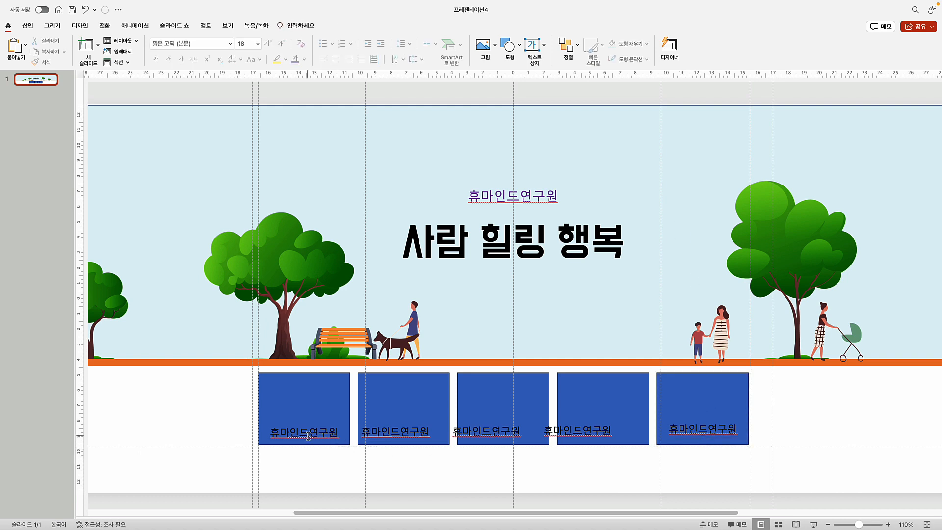
{"action": "left_click", "coordinate": [348, 436]}
{"action": "left_click", "coordinate": [407, 434], "text": "shift"}
{"action": "left_click", "coordinate": [493, 432], "text": "shift"}
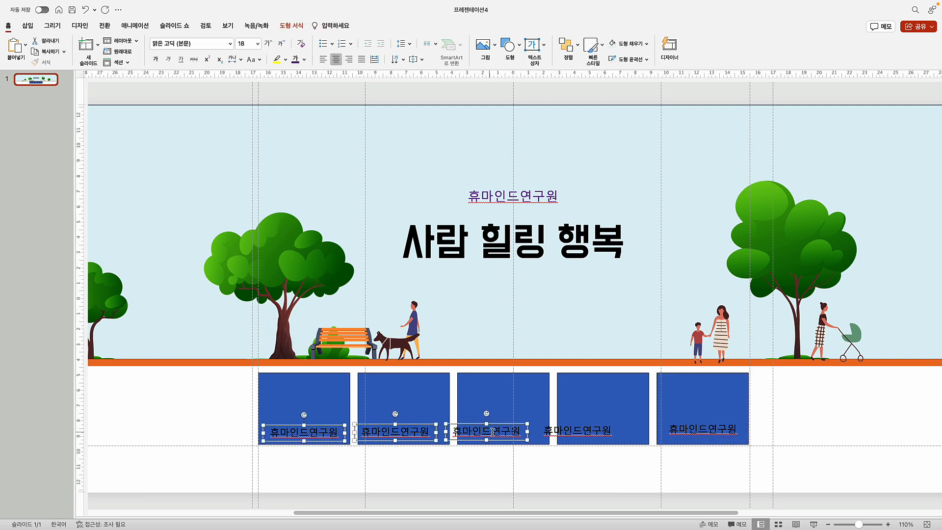
{"action": "left_click", "coordinate": [567, 434], "text": "shift"}
{"action": "left_click", "coordinate": [676, 426], "text": "shift"}
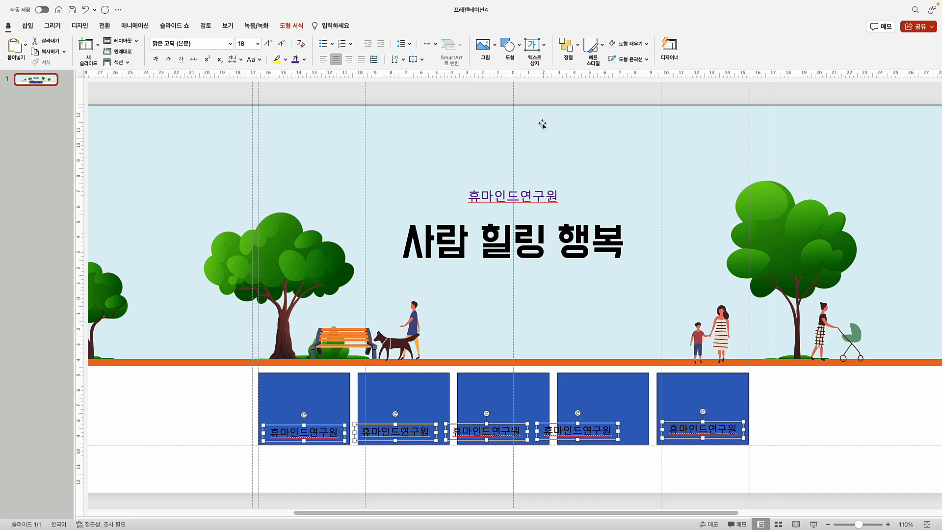
{"action": "left_click", "coordinate": [572, 46]}
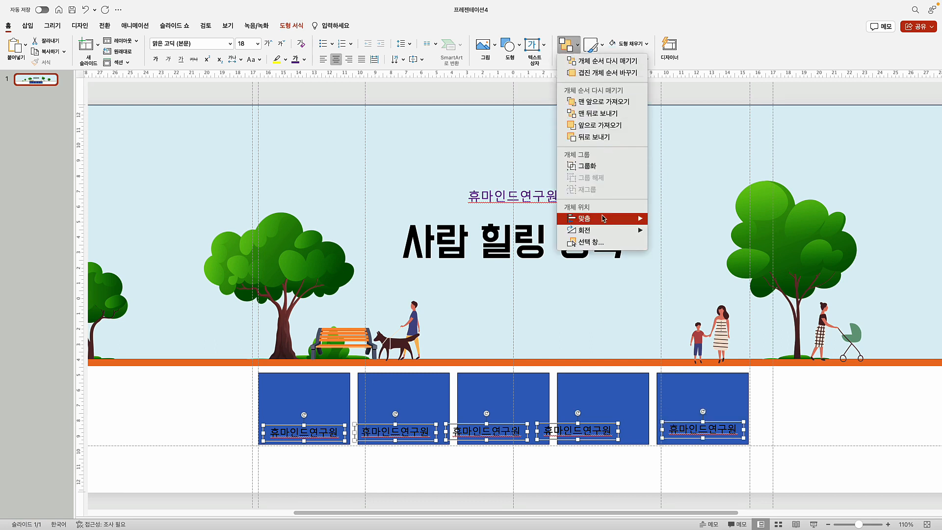
{"action": "mouse_move", "coordinate": [604, 218]}
{"action": "left_click", "coordinate": [684, 285]}
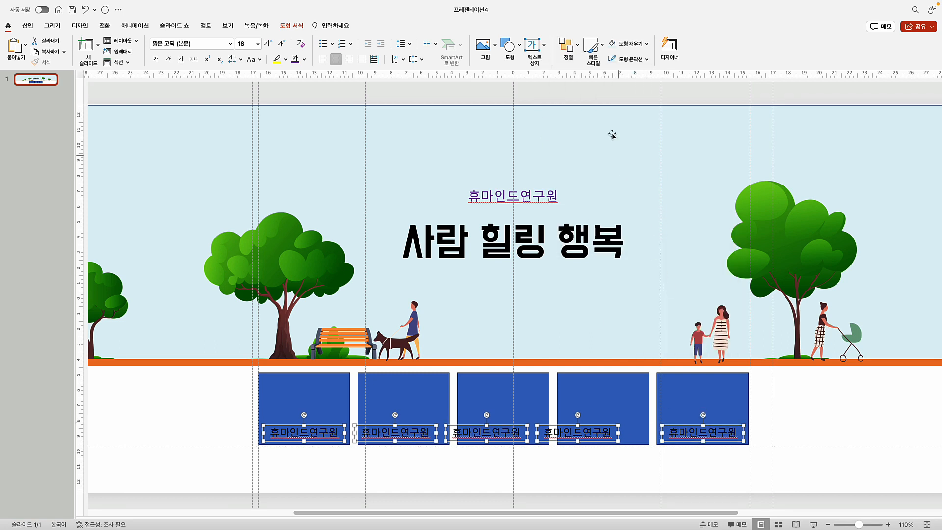
{"action": "left_click", "coordinate": [569, 47]}
{"action": "mouse_move", "coordinate": [612, 225]}
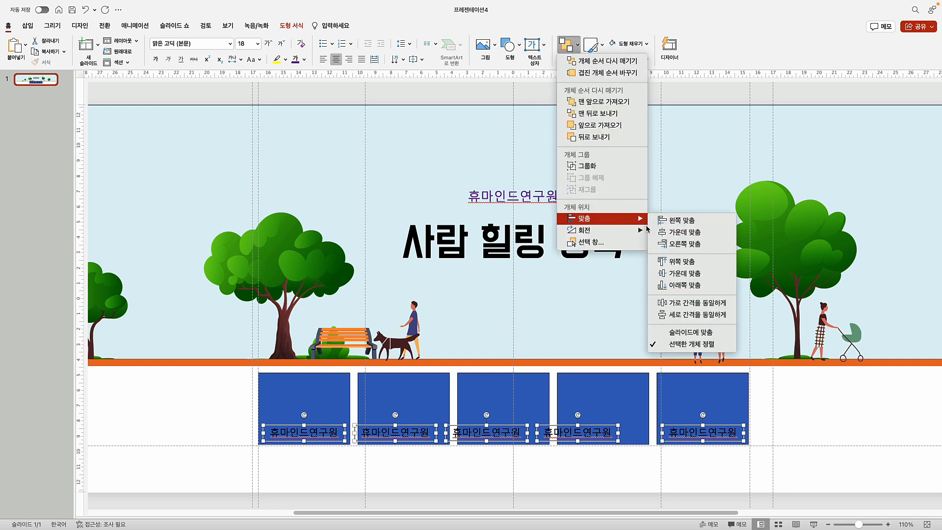
{"action": "left_click", "coordinate": [697, 303]}
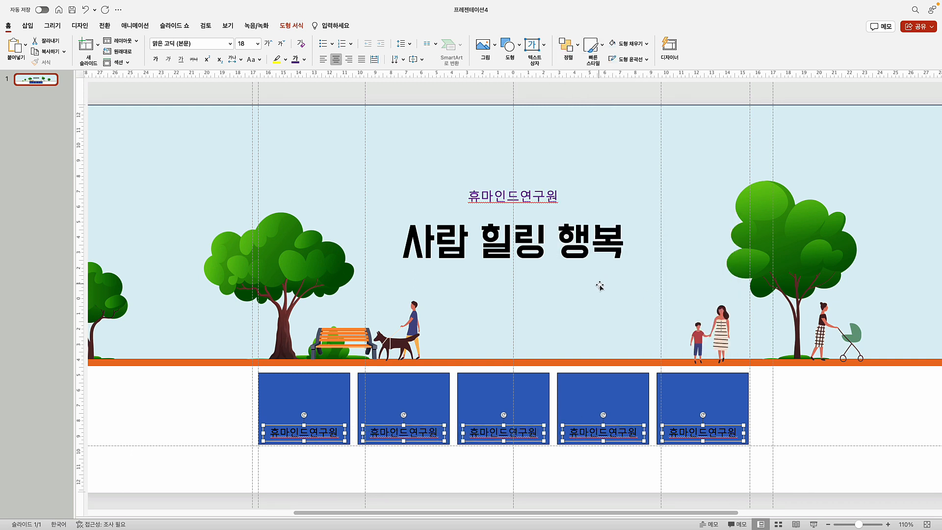
{"action": "left_click", "coordinate": [410, 475]}
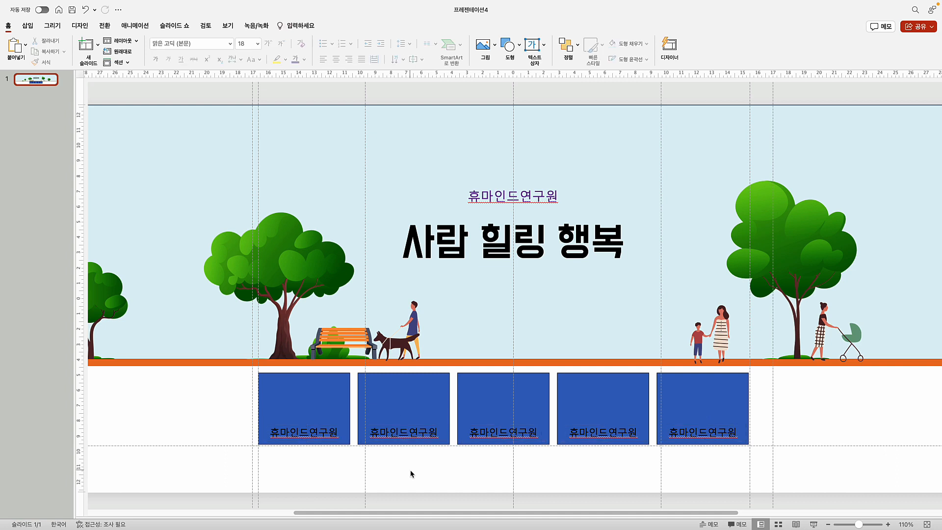
Relabel boxes two to five as 나 이해하기, 마음치유(휴은글), 함께하는 삶 and 힐링여행
{"action": "left_click", "coordinate": [375, 434]}
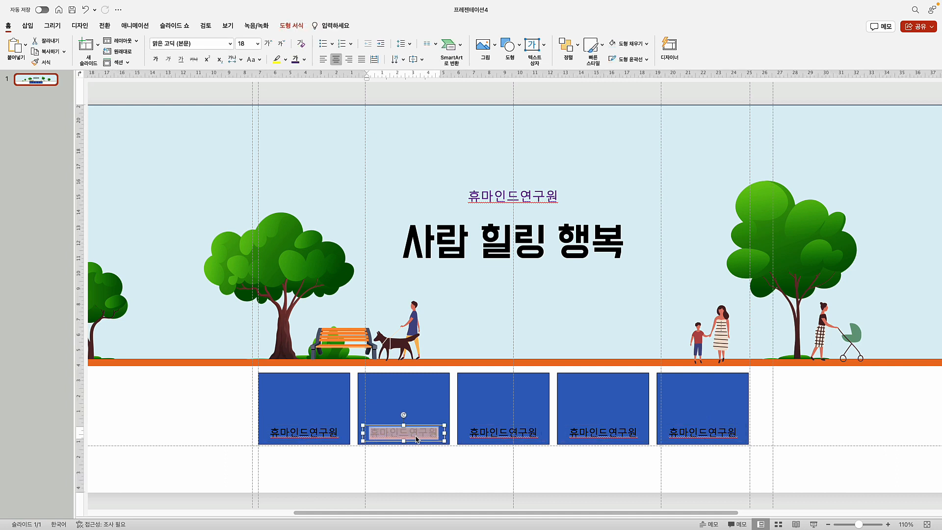
{"action": "left_click", "coordinate": [409, 475]}
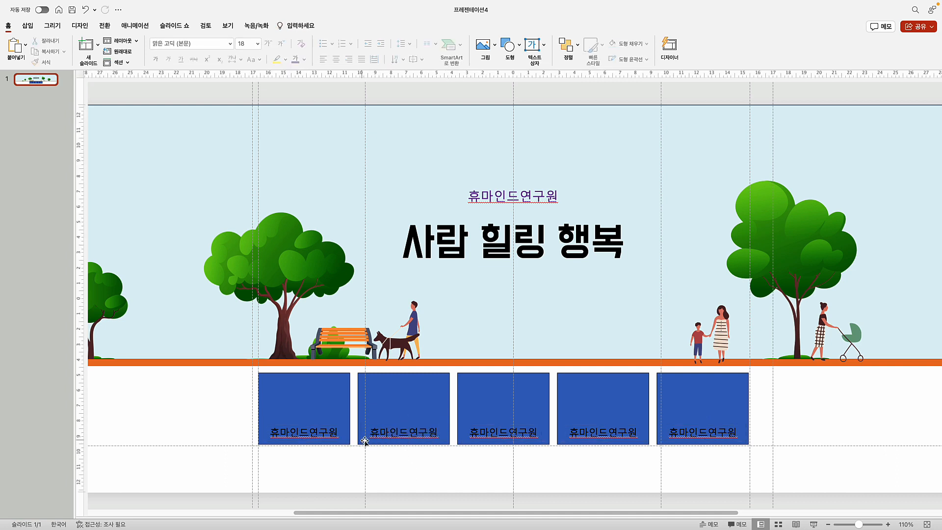
{"action": "double_click", "coordinate": [391, 434]}
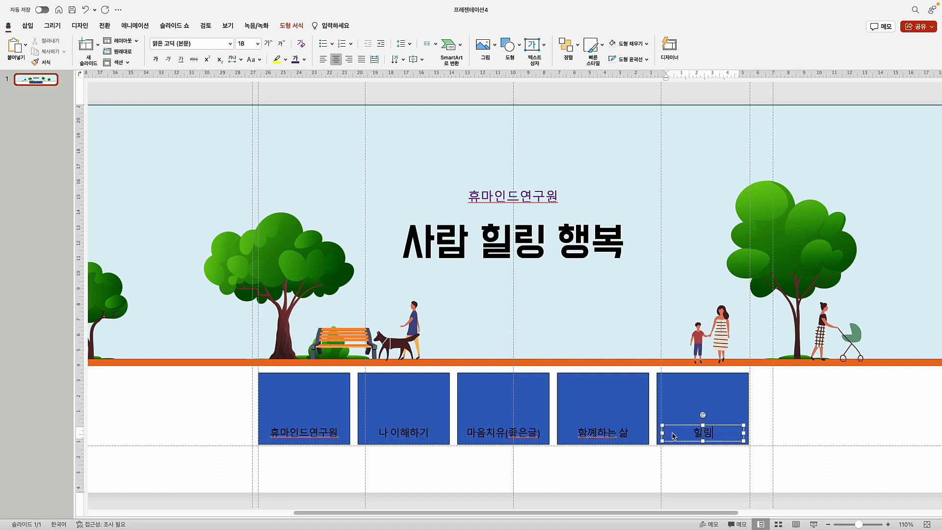
{"action": "type", "text": "여행"}
{"action": "left_click", "coordinate": [492, 473]}
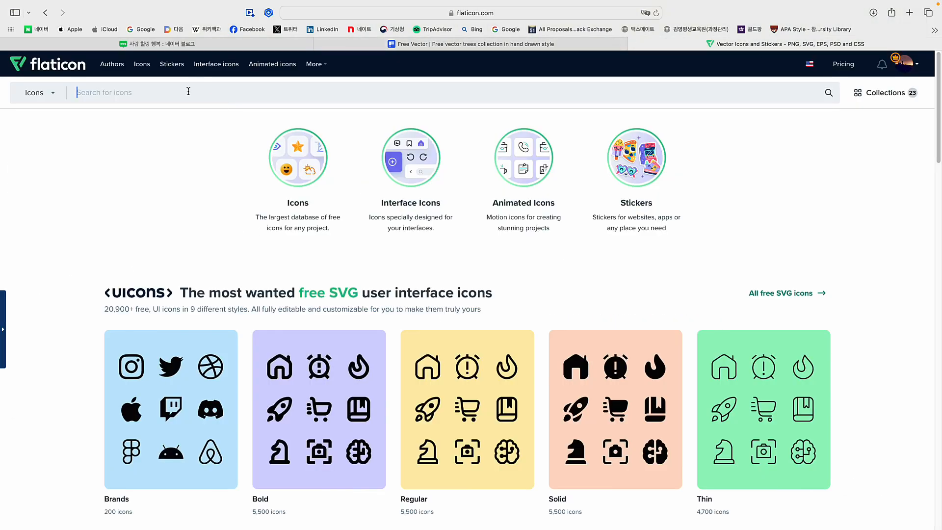
Search Flaticon for happy icons and preview the colourful family icon's details
{"action": "type", "text": "happy"}
{"action": "key", "text": "Return"}
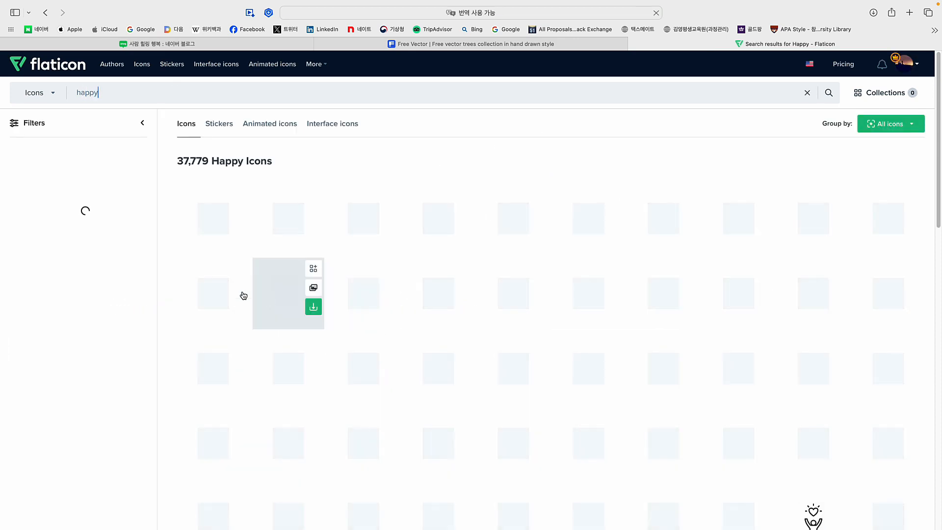
{"action": "scroll", "coordinate": [490, 379], "scroll_direction": "down", "scroll_amount": 3}
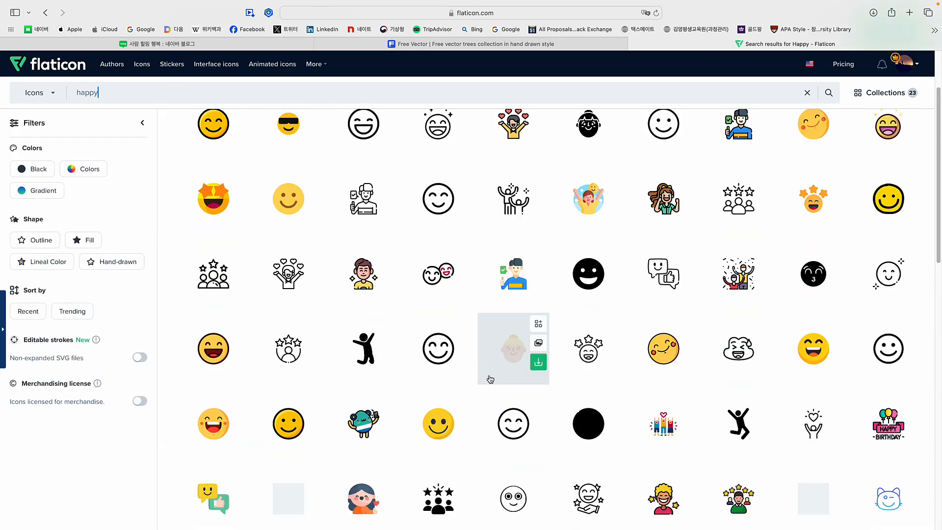
{"action": "scroll", "coordinate": [490, 379], "scroll_direction": "down", "scroll_amount": 8}
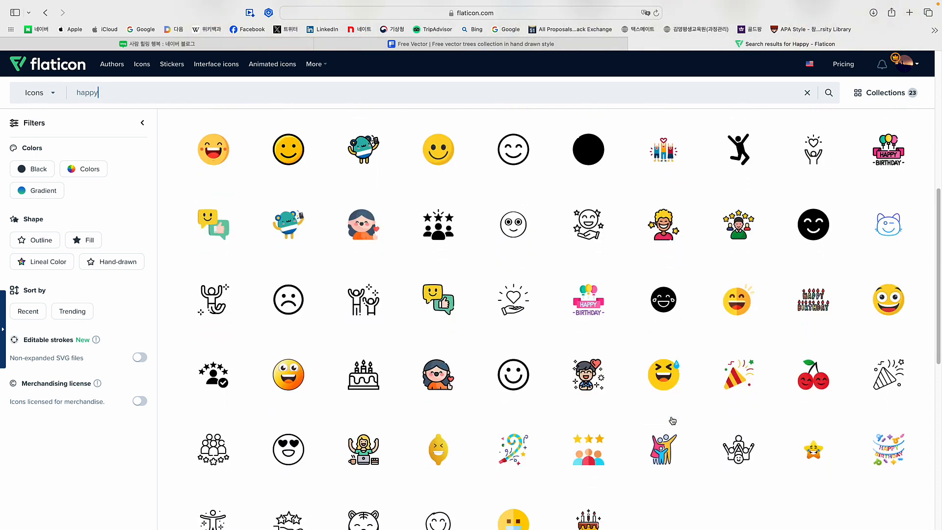
{"action": "left_click", "coordinate": [660, 451]}
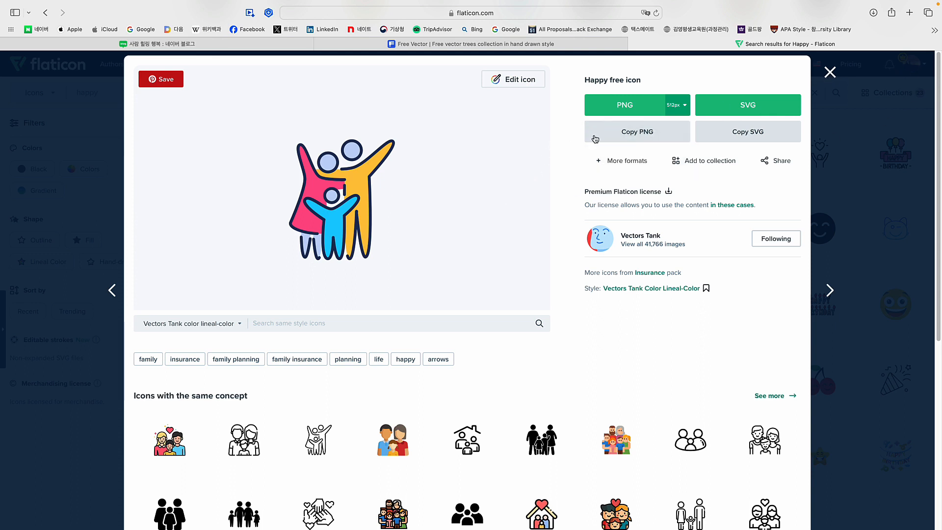
{"action": "left_click", "coordinate": [829, 72]}
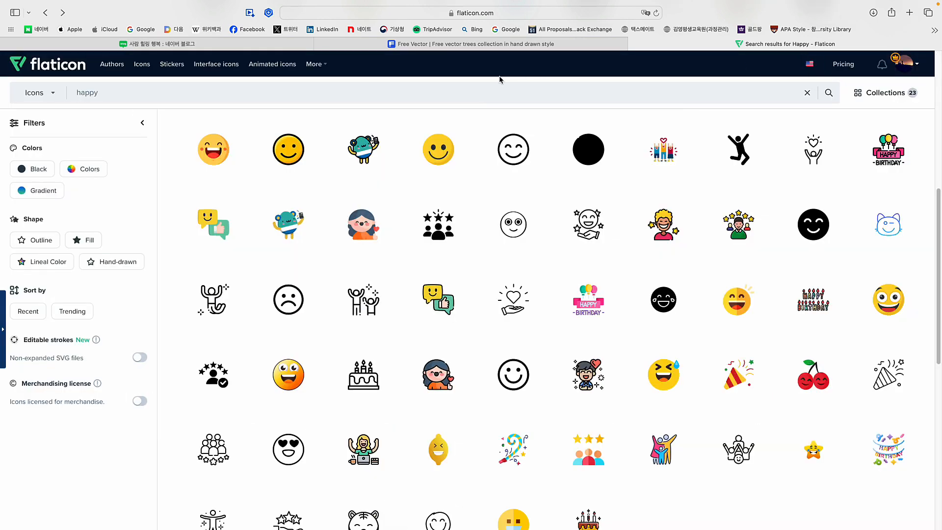
{"action": "left_click", "coordinate": [412, 47]}
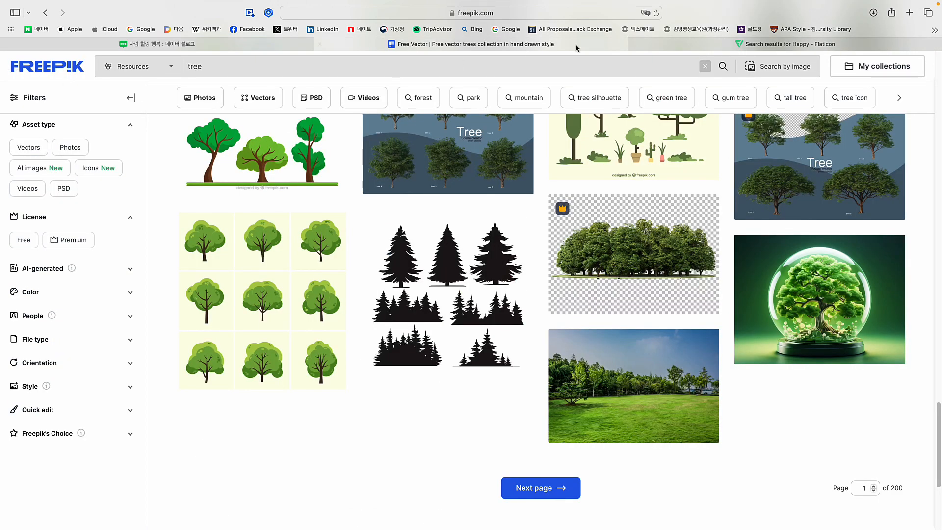
Return to the Flaticon 'happy' icon results after checking Freepik's tree results
{"action": "left_click", "coordinate": [730, 43]}
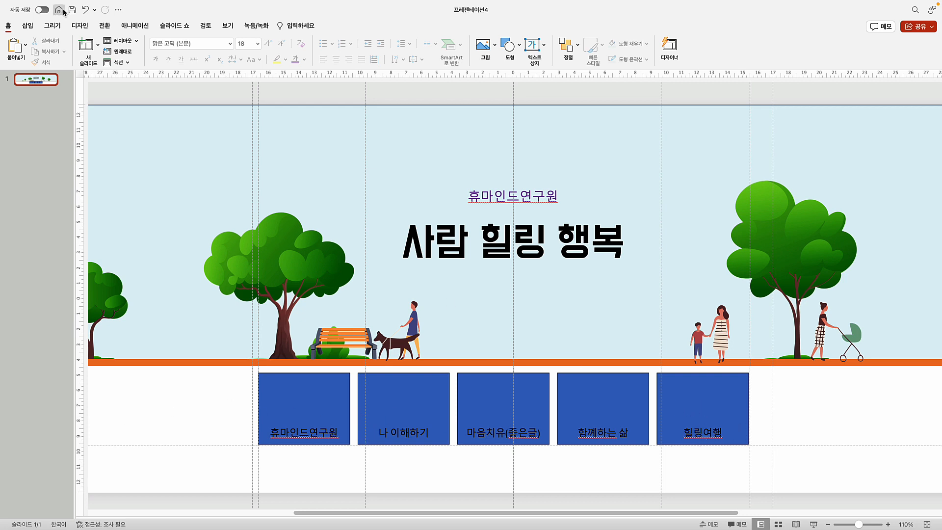
Insert the five PNG icons, from 휴마인드로고 라운드.png through happy.png, onto the slide
{"action": "left_click", "coordinate": [27, 25]}
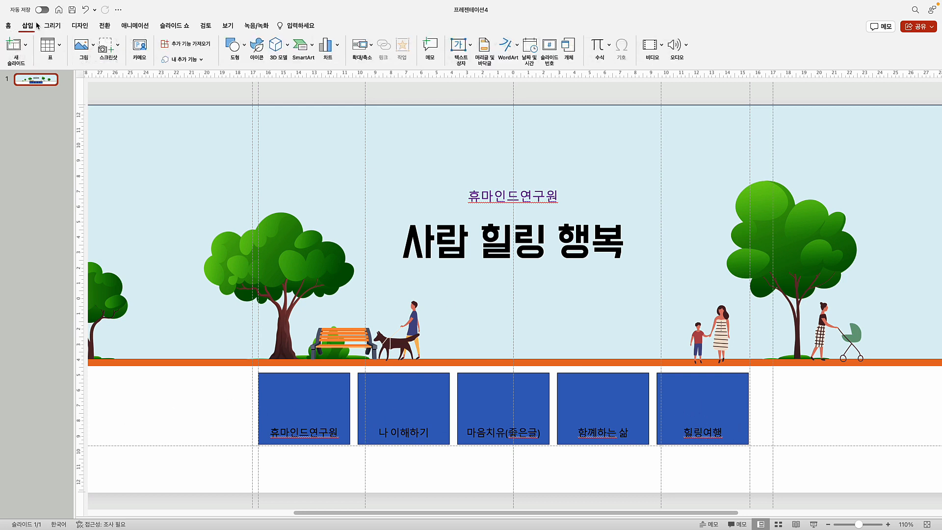
{"action": "left_click", "coordinate": [93, 45]}
{"action": "left_click", "coordinate": [199, 82]}
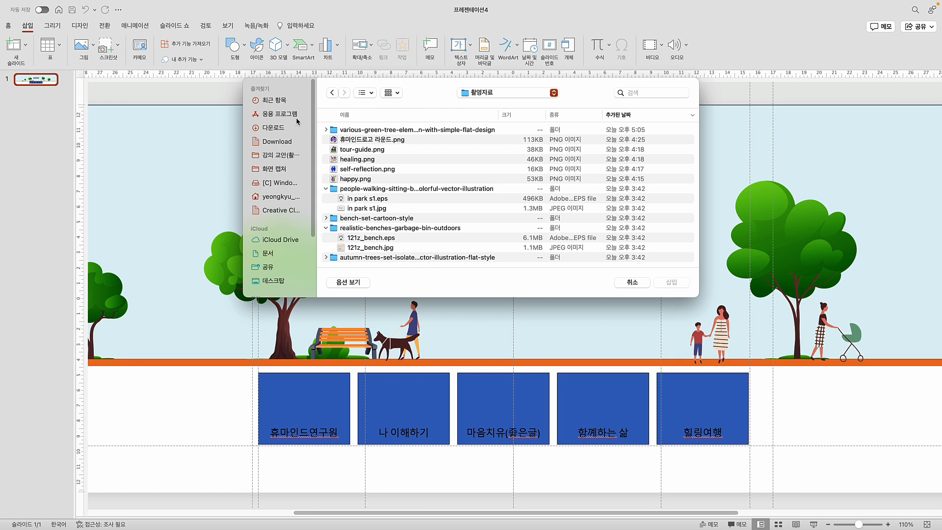
{"action": "left_click", "coordinate": [363, 139]}
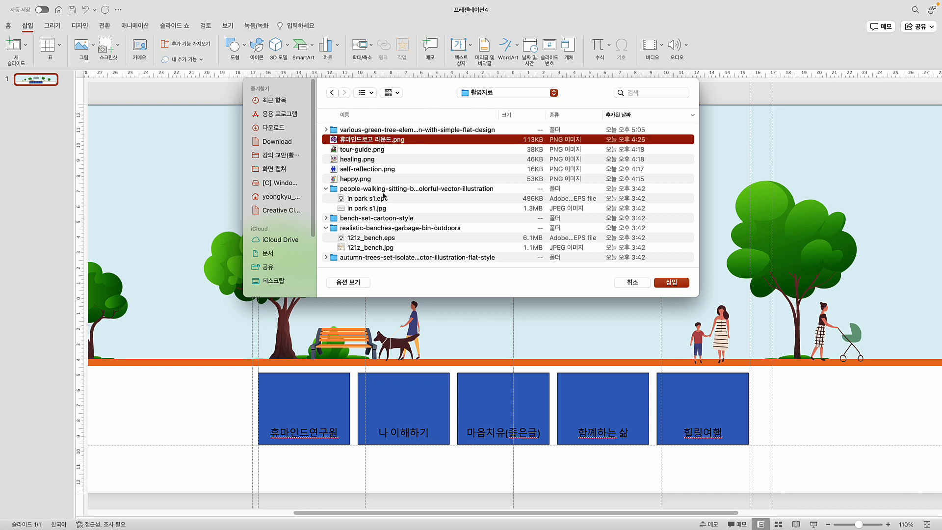
{"action": "left_click", "coordinate": [351, 179], "text": "shift"}
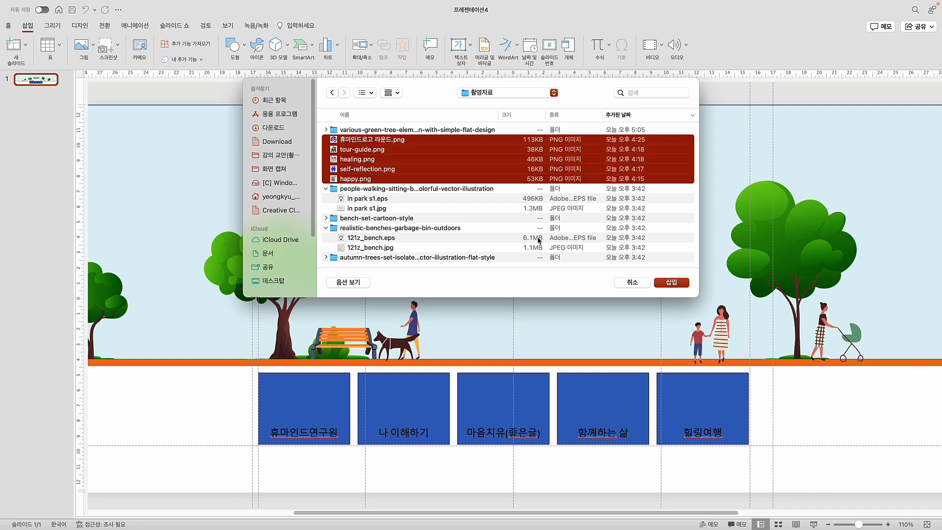
{"action": "left_click", "coordinate": [671, 284]}
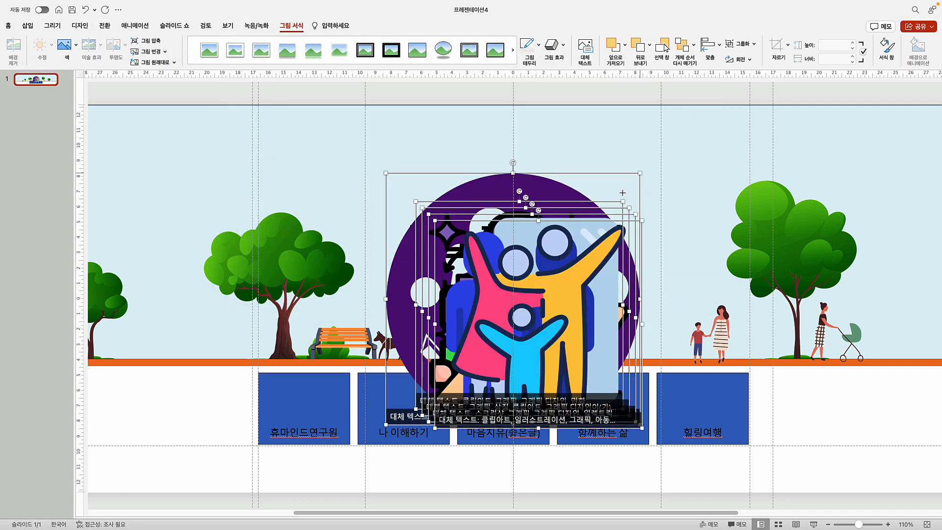
Shrink the inserted icons and pile them in the lower-left white area
{"action": "left_click_drag", "start_coordinate": [640, 173], "coordinate": [216, 415]}
{"action": "left_click", "coordinate": [196, 483]}
{"action": "left_click_drag", "start_coordinate": [104, 365], "coordinate": [103, 366]}
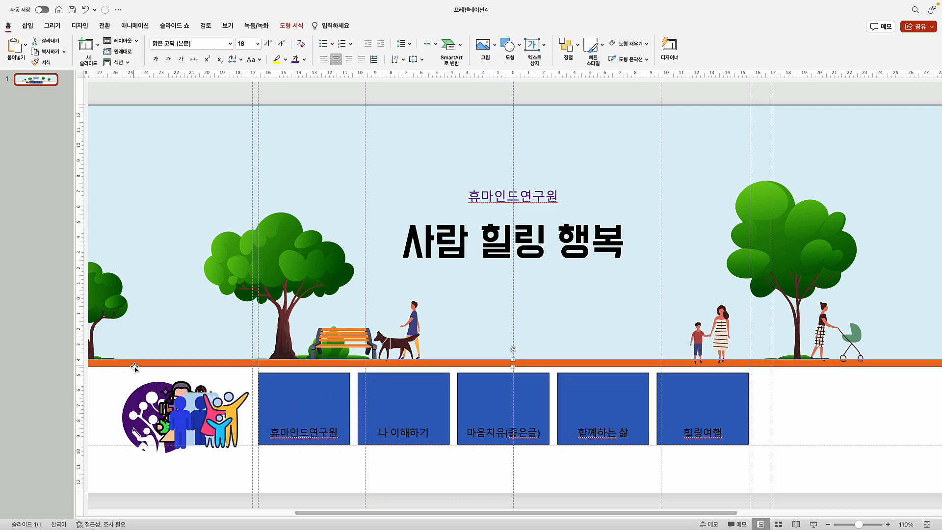
Place the family, two-people and hand-and-flower icons on the 함께하는 삶, 나 이해하기 and 마음치유 boxes
{"action": "left_click_drag", "start_coordinate": [112, 481], "coordinate": [233, 407]}
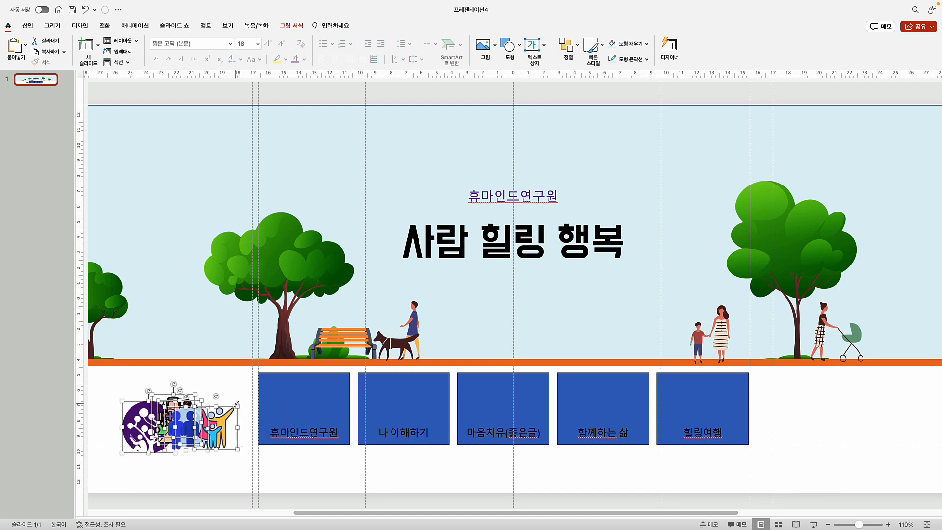
{"action": "left_click", "coordinate": [215, 474]}
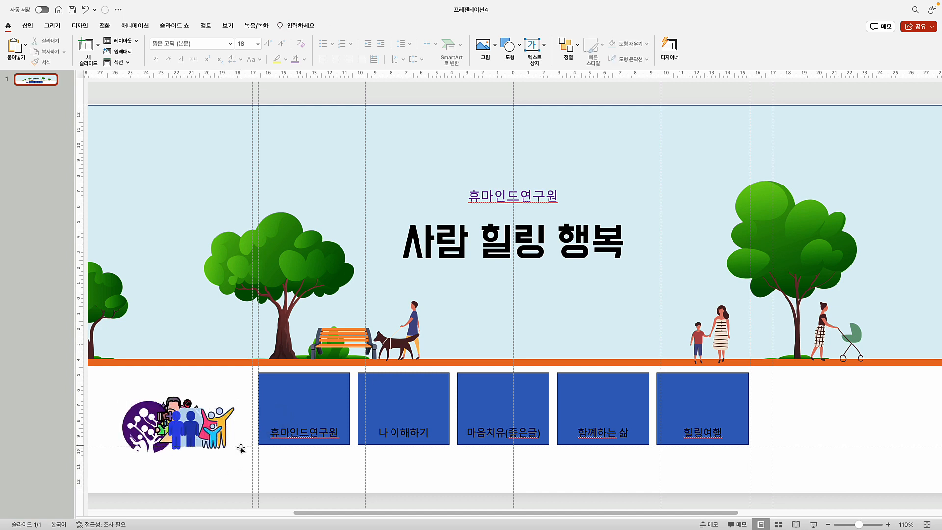
{"action": "left_click_drag", "start_coordinate": [214, 432], "coordinate": [598, 432]}
{"action": "left_click", "coordinate": [592, 432]}
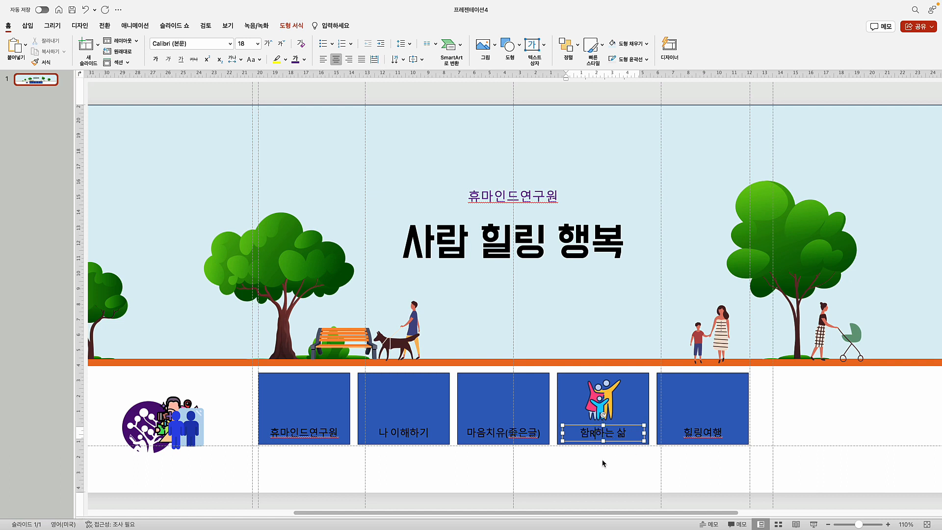
{"action": "key", "text": "BackSpace"}
{"action": "key", "text": "super+z"}
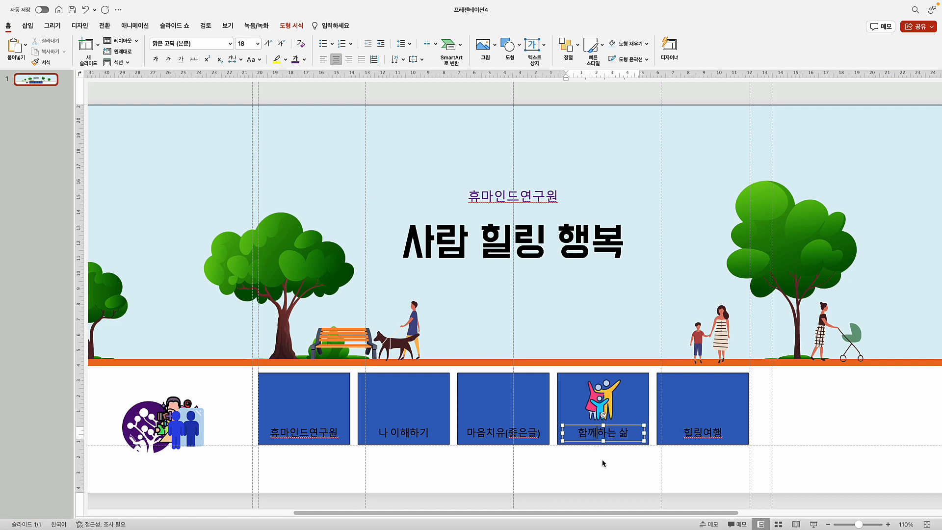
{"action": "left_click", "coordinate": [604, 463]}
{"action": "left_click_drag", "start_coordinate": [182, 426], "coordinate": [397, 402]}
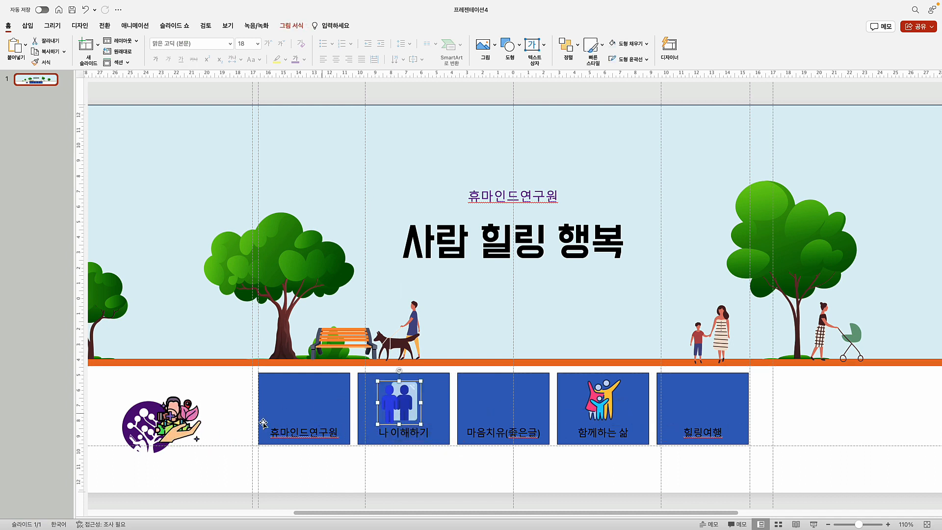
{"action": "left_click_drag", "start_coordinate": [179, 423], "coordinate": [504, 401]}
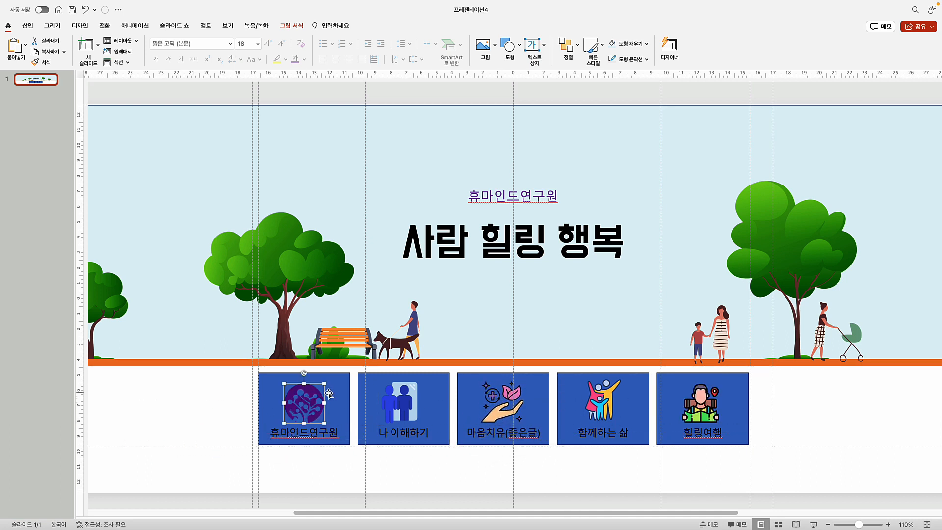
Select all five card icons together and bring up the Arrange > Align choices
{"action": "left_click", "coordinate": [403, 408], "text": "shift"}
{"action": "left_click", "coordinate": [499, 398], "text": "shift"}
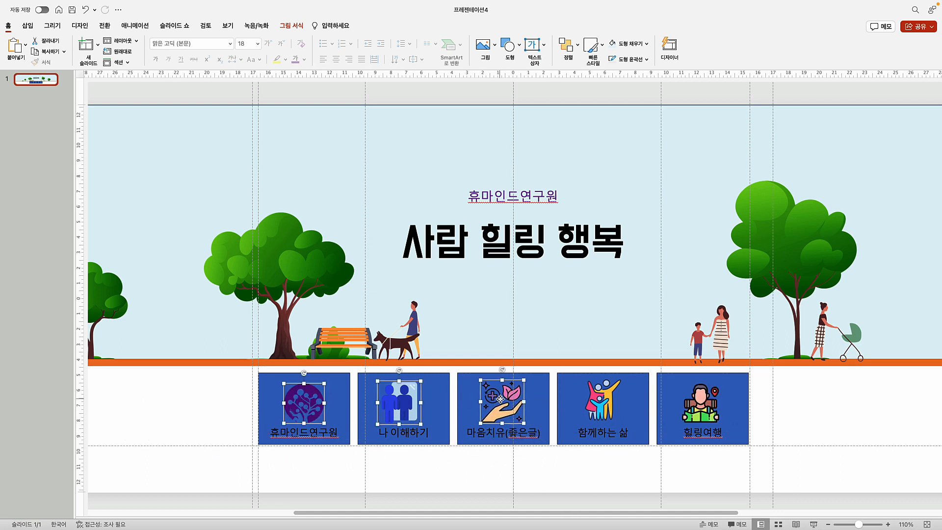
{"action": "left_click", "coordinate": [604, 401], "text": "shift"}
{"action": "left_click", "coordinate": [706, 406], "text": "shift"}
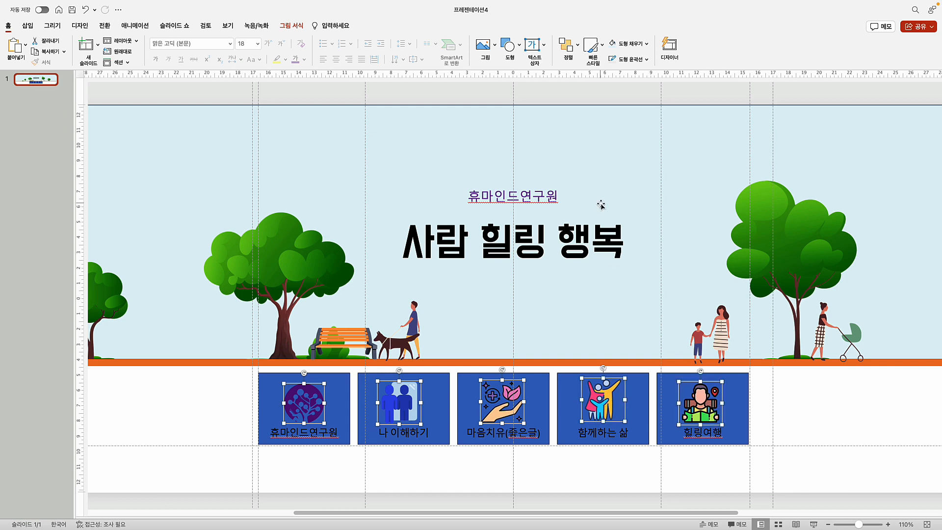
{"action": "left_click", "coordinate": [567, 44]}
{"action": "mouse_move", "coordinate": [597, 218]}
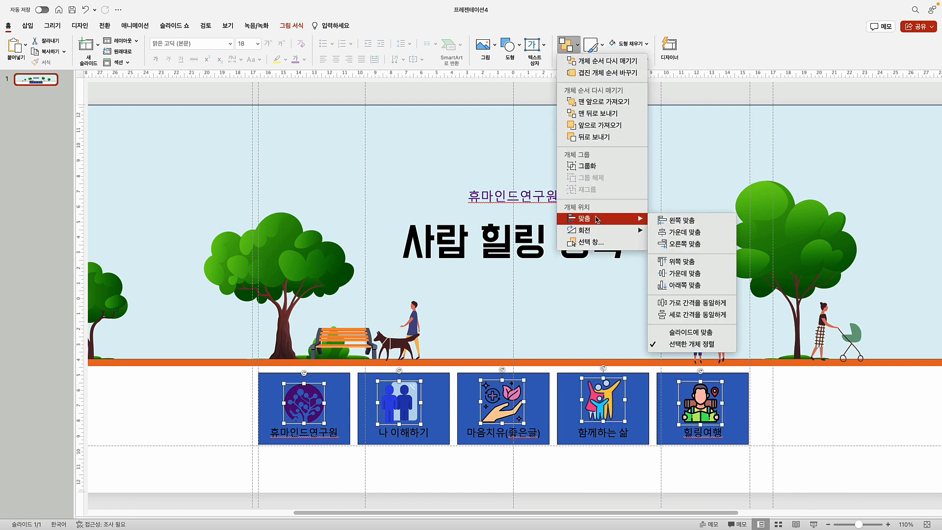
Align the five icons to a common middle and nudge them up slightly
{"action": "left_click", "coordinate": [680, 274]}
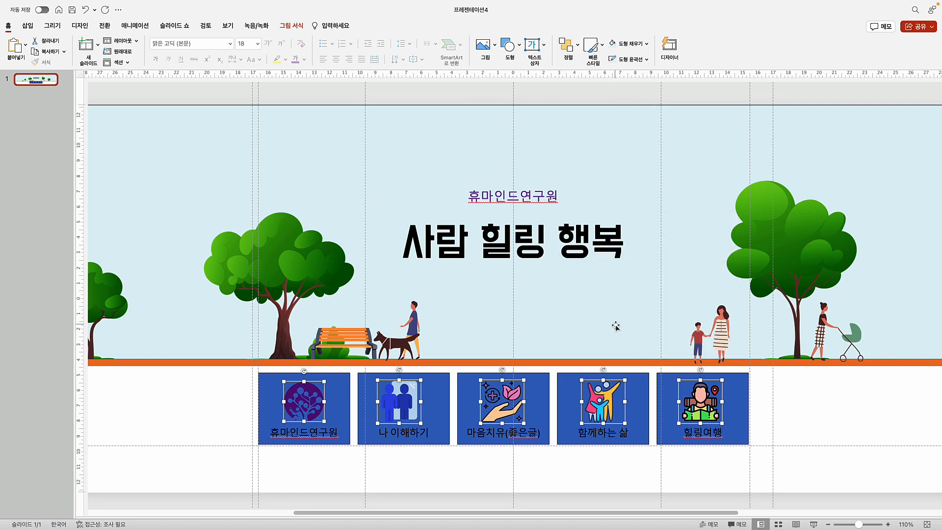
{"action": "key", "text": "Up"}
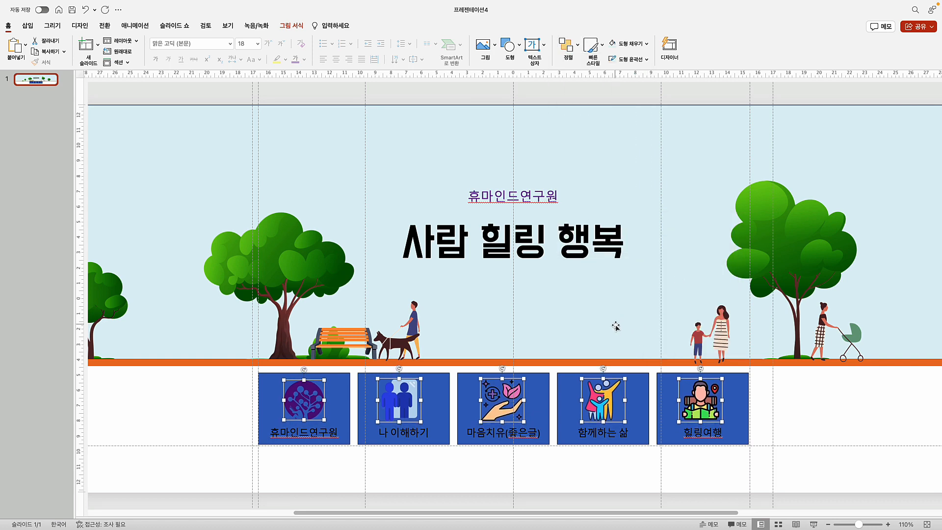
{"action": "left_click", "coordinate": [713, 467]}
Centre the backpacker icon horizontally on its 힐링여행 card
{"action": "left_click", "coordinate": [696, 411]}
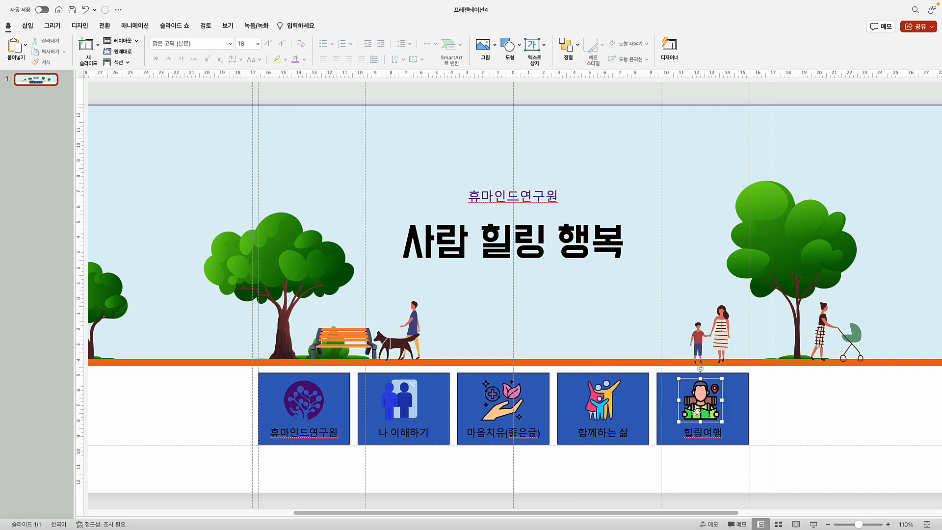
{"action": "left_click", "coordinate": [667, 430], "text": "shift"}
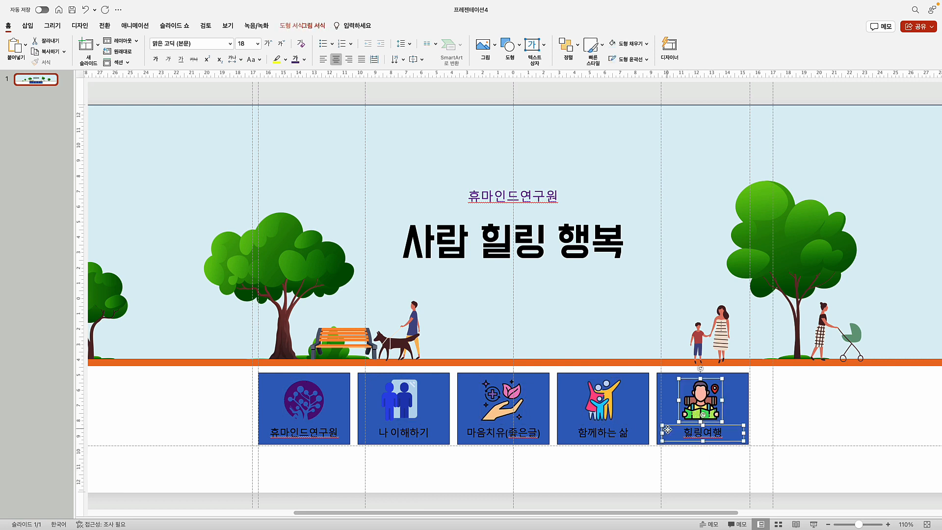
{"action": "left_click", "coordinate": [668, 430], "text": "shift"}
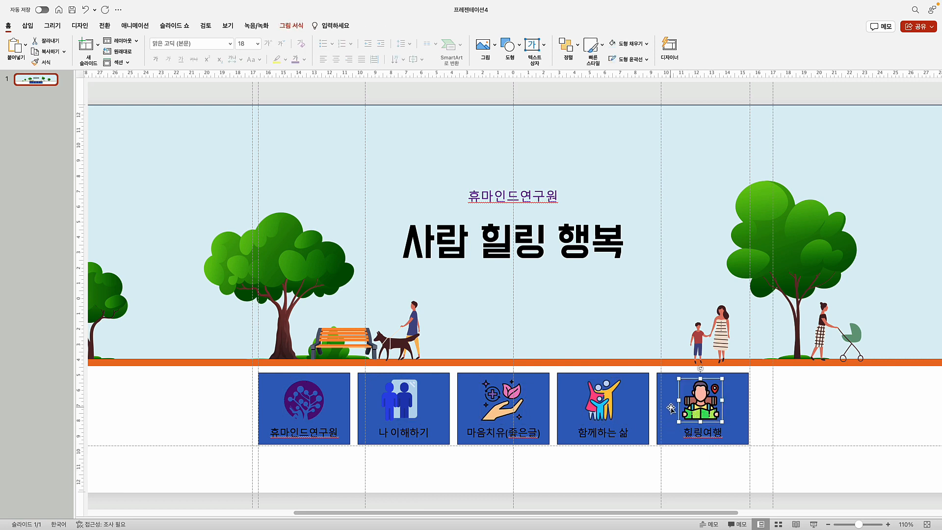
{"action": "left_click", "coordinate": [566, 50]}
{"action": "mouse_move", "coordinate": [594, 220]}
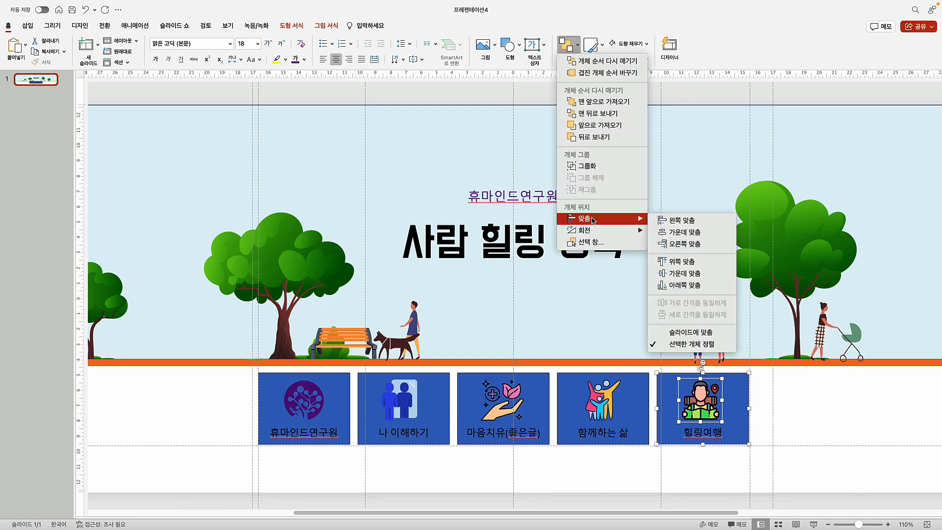
{"action": "left_click", "coordinate": [683, 232]}
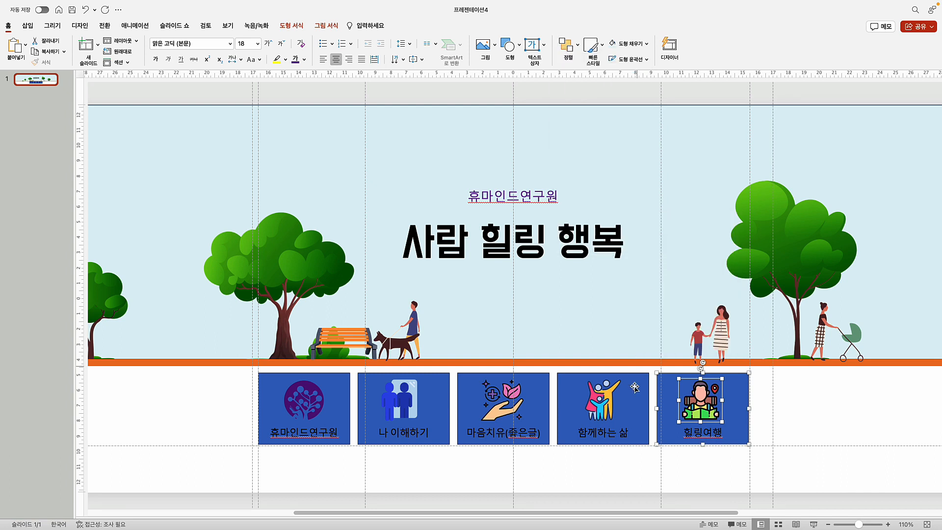
Select the family icon with its 함께하는 삶 card and show the arrangement options
{"action": "left_click", "coordinate": [599, 409]}
{"action": "left_click", "coordinate": [635, 406], "text": "shift"}
{"action": "left_click", "coordinate": [569, 49]}
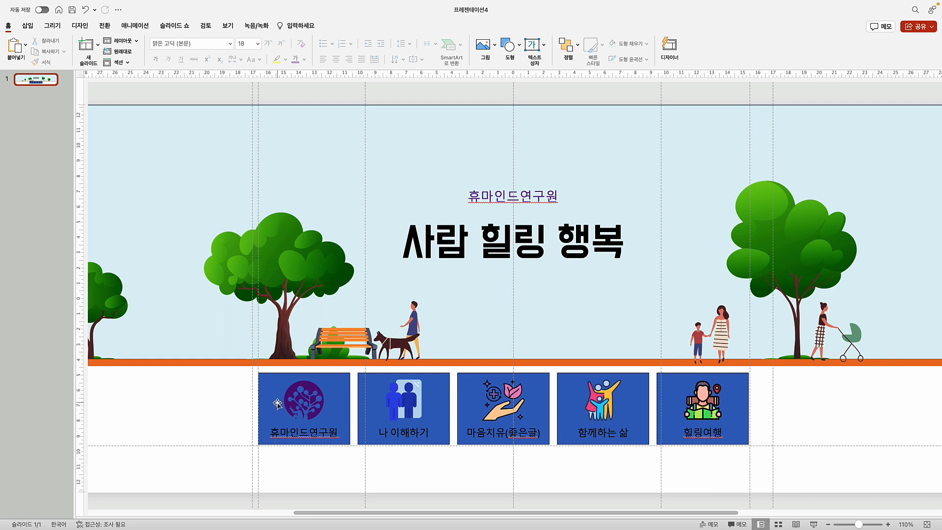
Select all five cards, from 휴마인드연구원 through 힐링여행
{"action": "left_click", "coordinate": [261, 400]}
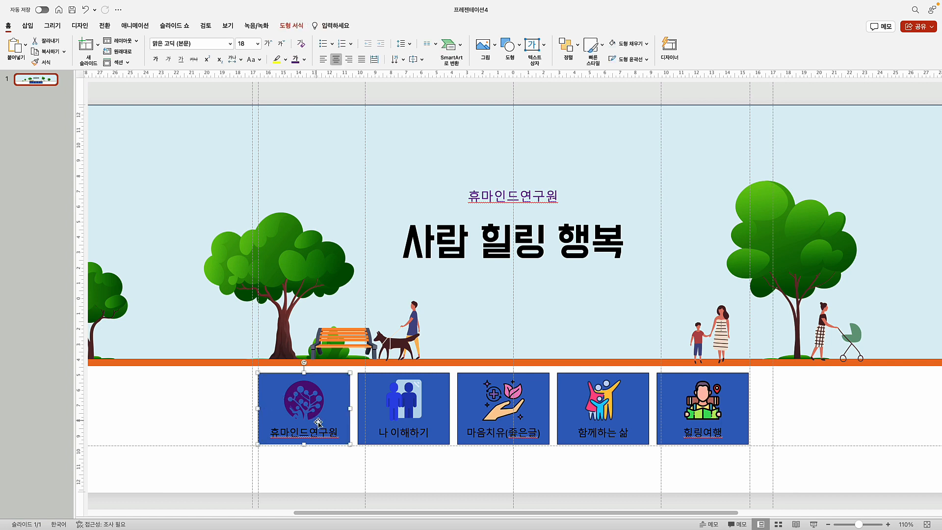
{"action": "left_click", "coordinate": [378, 405], "text": "shift"}
{"action": "left_click", "coordinate": [492, 395], "text": "shift"}
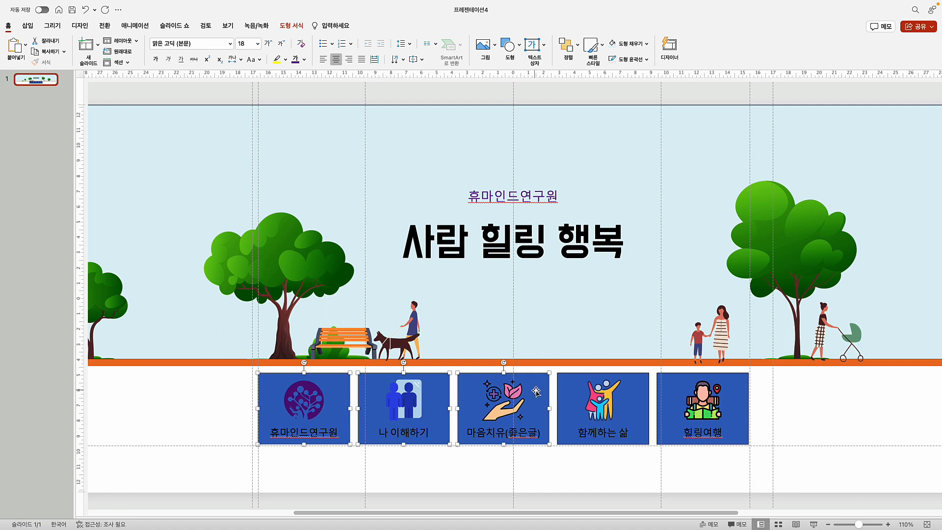
{"action": "left_click", "coordinate": [571, 387], "text": "shift"}
{"action": "left_click", "coordinate": [672, 391], "text": "shift"}
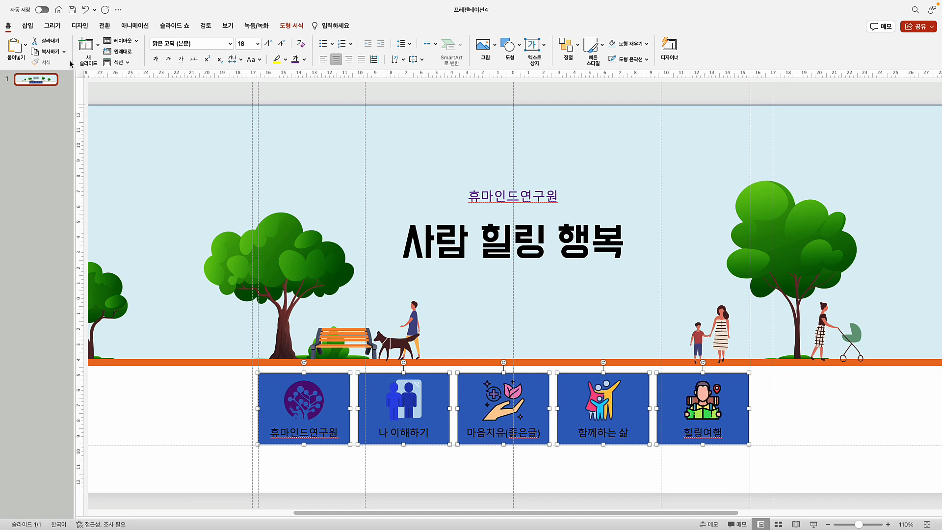
In the Selection Pane, hide the blue rectangles behind the icons and labels
{"action": "left_click", "coordinate": [567, 49]}
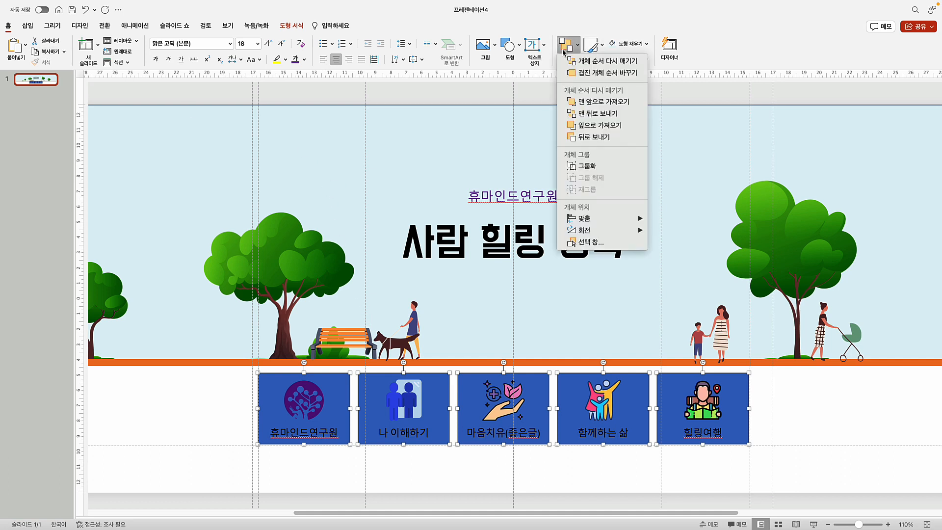
{"action": "left_click", "coordinate": [594, 241]}
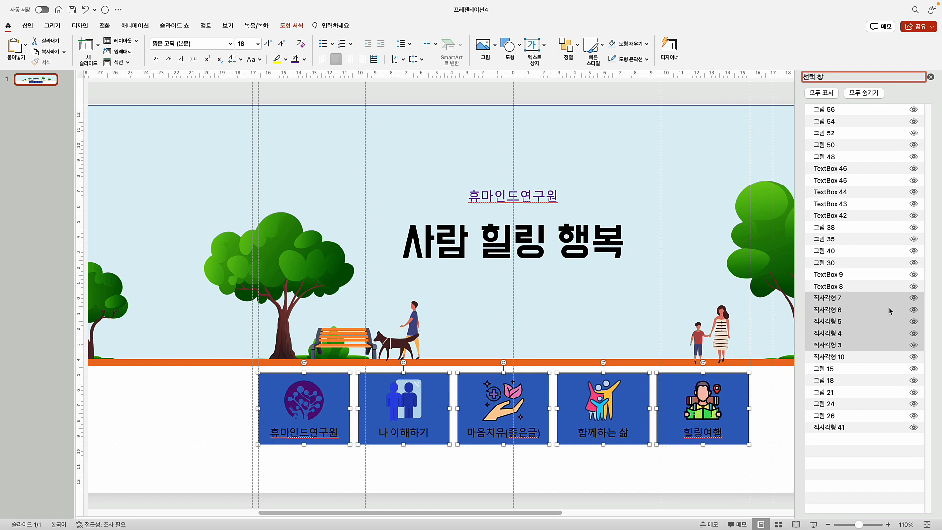
{"action": "left_click", "coordinate": [913, 298]}
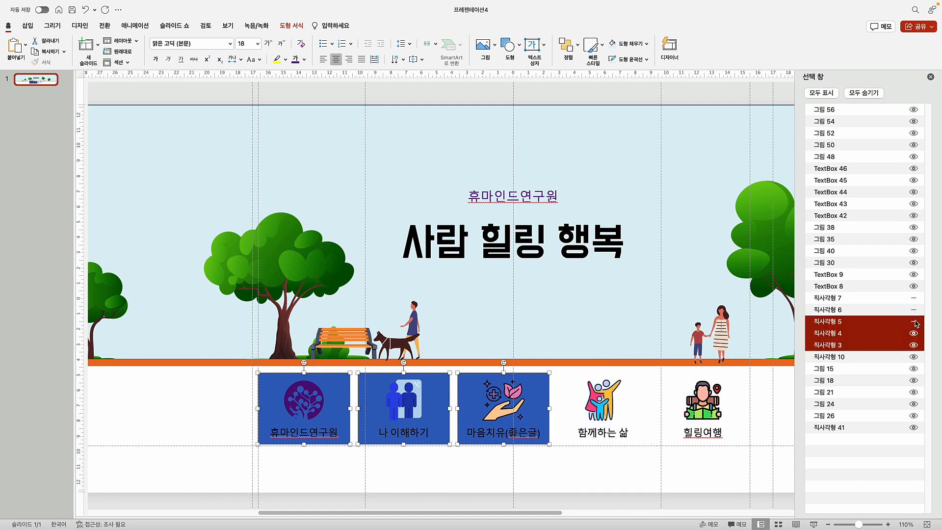
{"action": "left_click", "coordinate": [914, 322]}
{"action": "left_click", "coordinate": [913, 333]}
{"action": "left_click", "coordinate": [913, 345]}
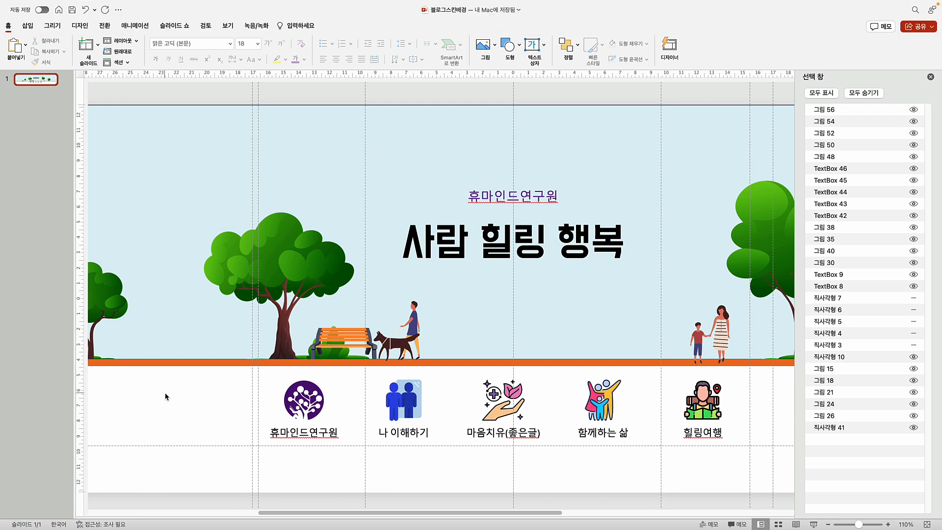
Export only the current slide as a 3000×720 PNG named 블로그스킨배경
{"action": "left_click", "coordinate": [926, 524]}
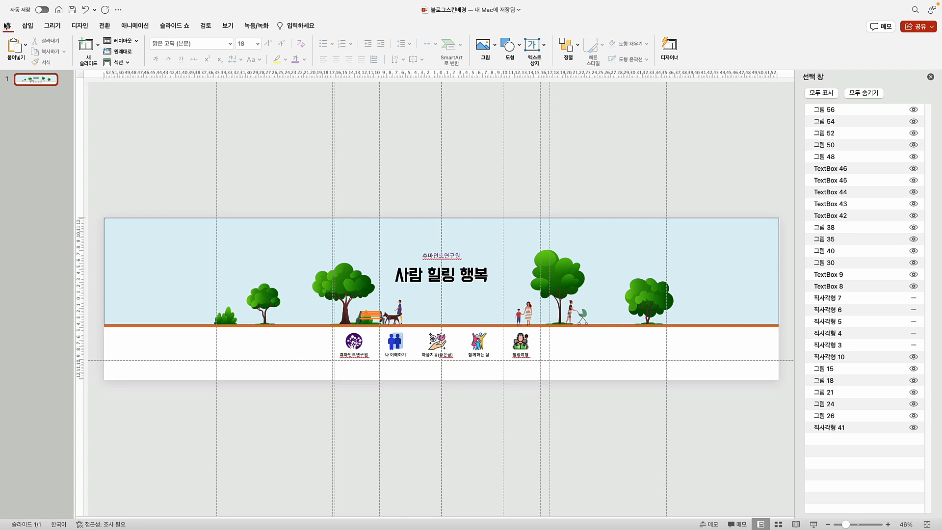
{"action": "mouse_move", "coordinate": [23, 2]}
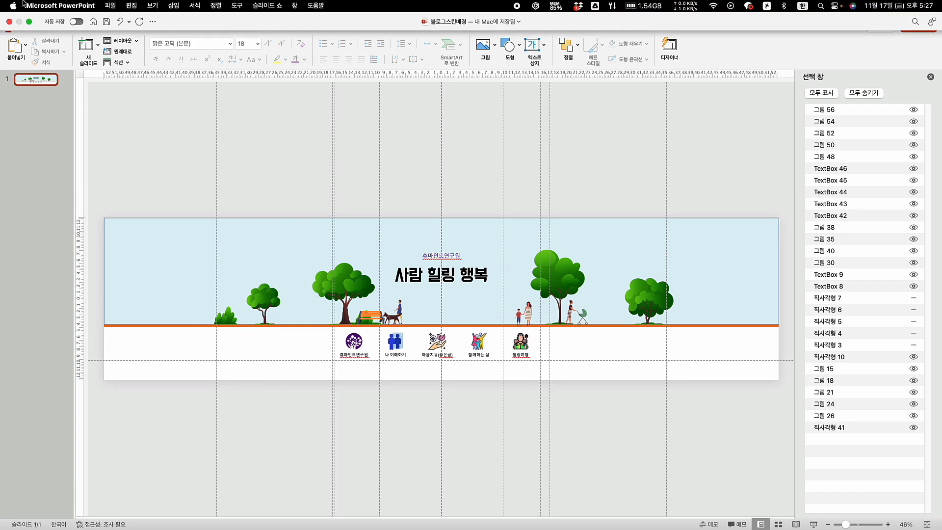
{"action": "left_click", "coordinate": [111, 5]}
{"action": "left_click", "coordinate": [147, 112]}
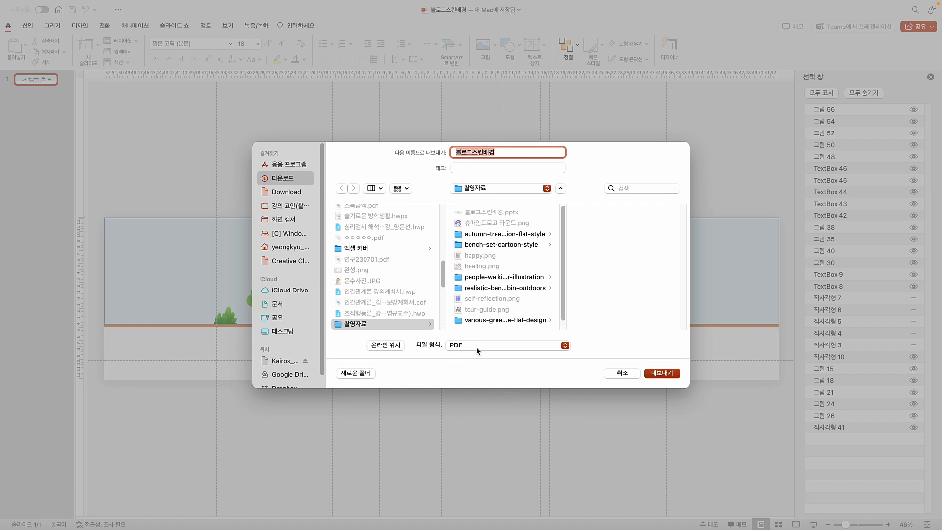
{"action": "left_click", "coordinate": [480, 349]}
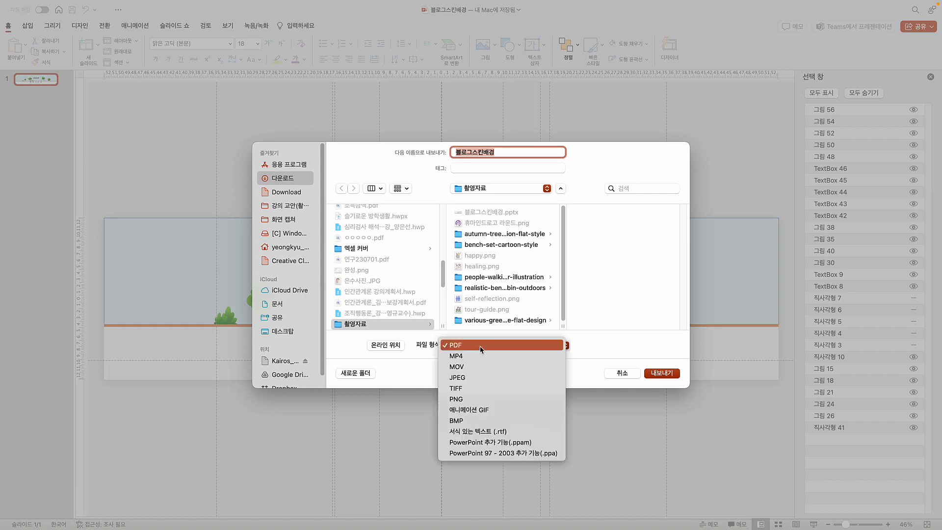
{"action": "left_click", "coordinate": [475, 398]}
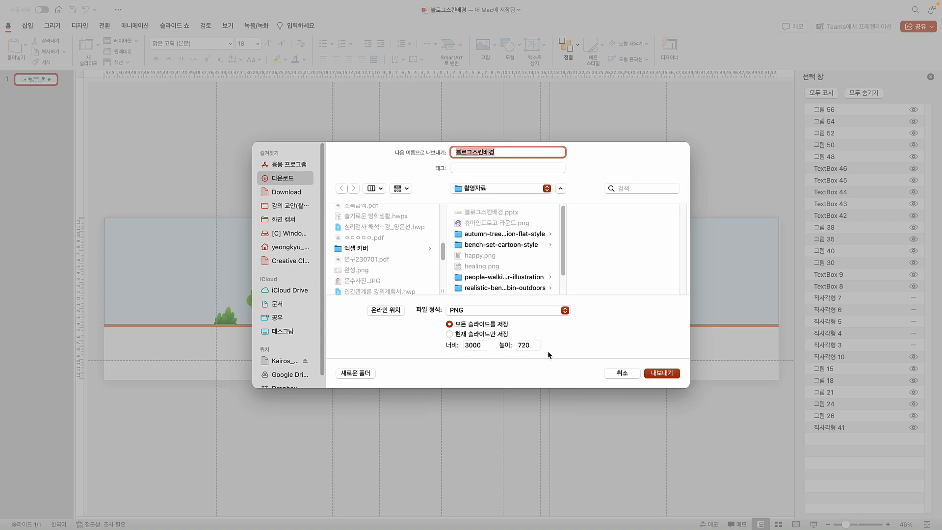
{"action": "left_click", "coordinate": [458, 336]}
{"action": "left_click", "coordinate": [665, 375]}
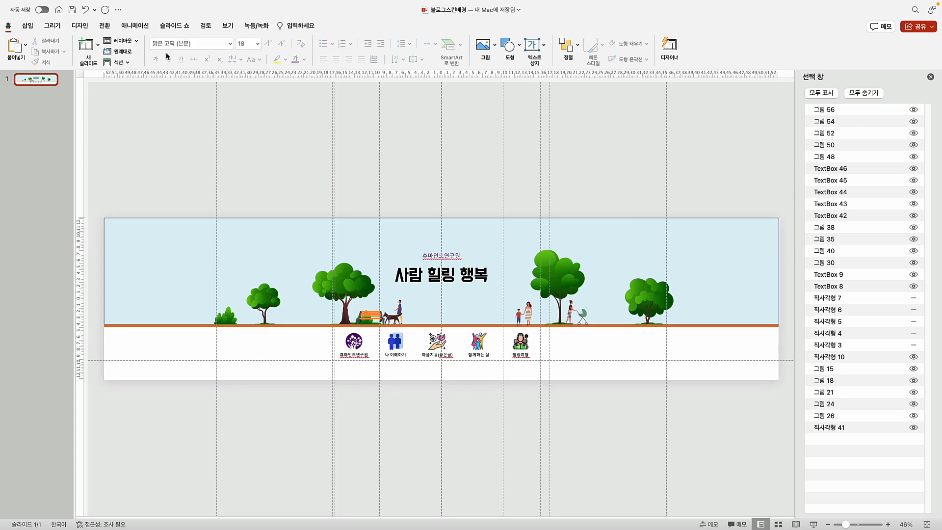
{"action": "mouse_move", "coordinate": [121, 6]}
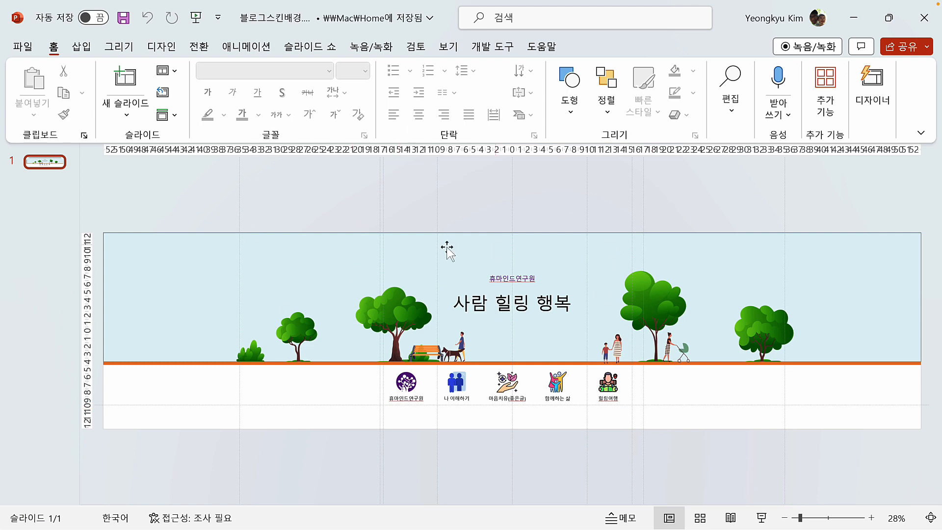
Save the presentation as a PNG through the export file-type options
{"action": "left_click", "coordinate": [23, 51]}
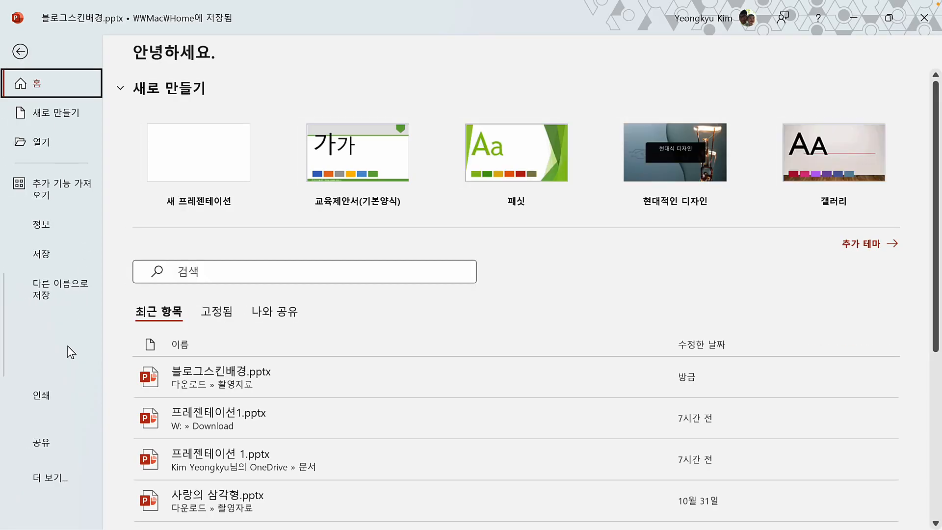
{"action": "left_click", "coordinate": [55, 477]}
{"action": "left_click", "coordinate": [151, 347]}
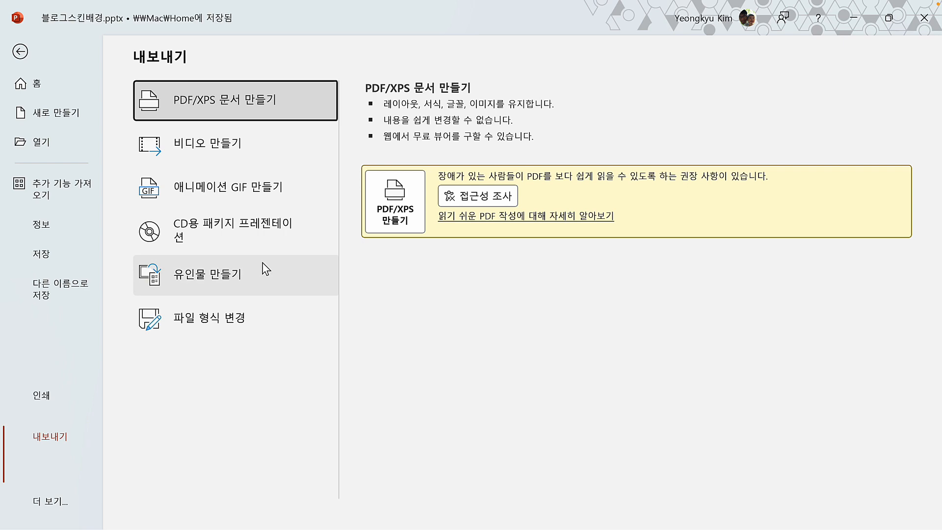
{"action": "left_click", "coordinate": [227, 328]}
{"action": "left_click", "coordinate": [445, 287]}
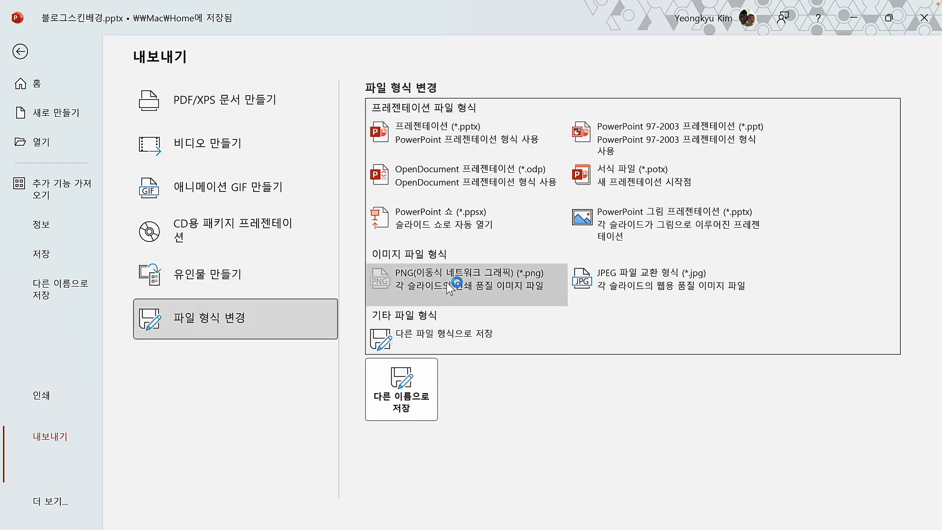
{"action": "left_click", "coordinate": [395, 406]}
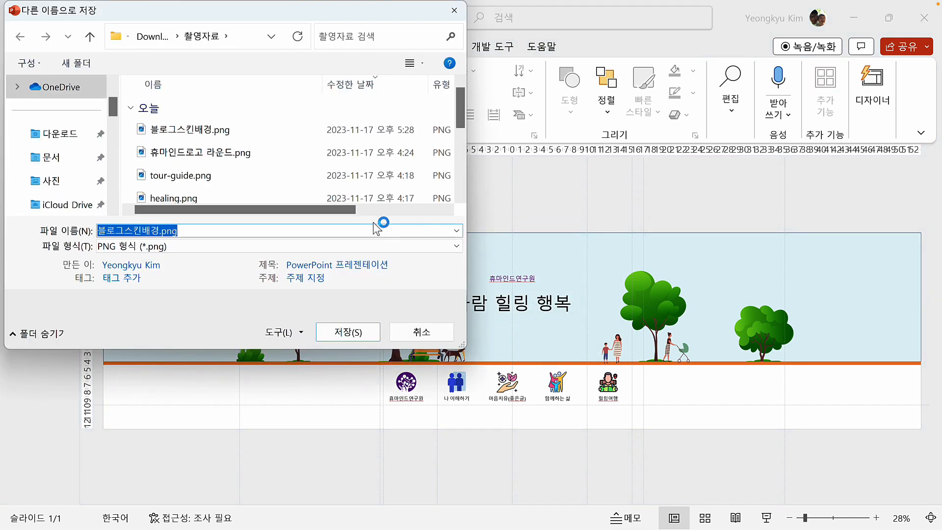
{"action": "left_click", "coordinate": [339, 336]}
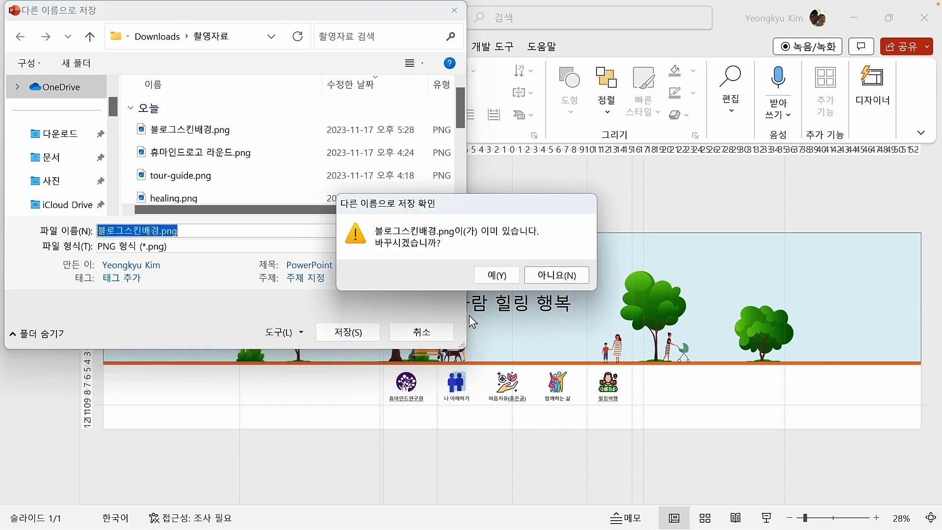
Rename the image 블로그스킨배경2.png instead of replacing it, exporting only the current slide
{"action": "left_click", "coordinate": [557, 275]}
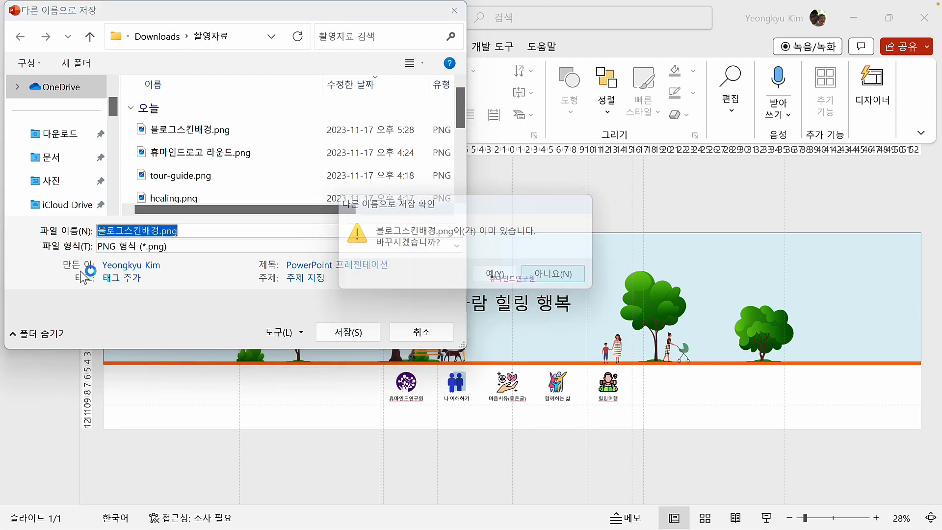
{"action": "left_click", "coordinate": [158, 230]}
{"action": "type", "text": "2"}
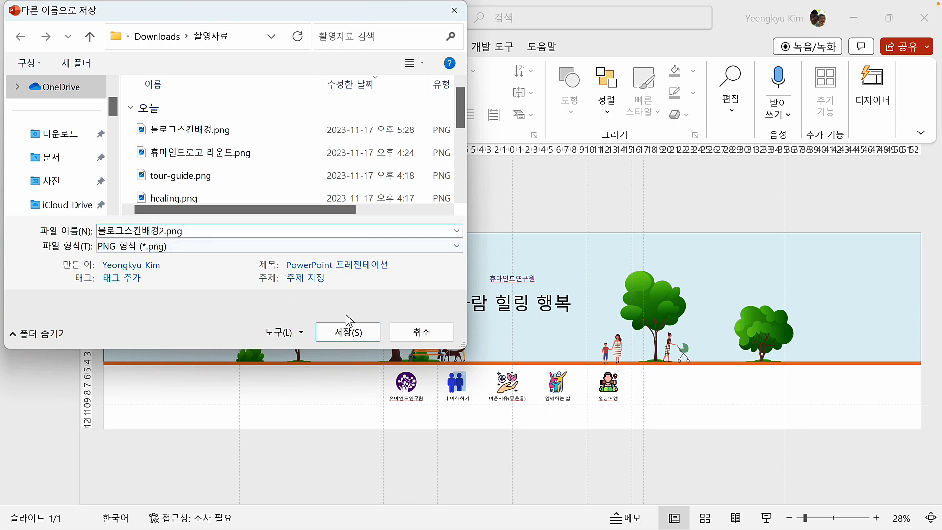
{"action": "left_click", "coordinate": [347, 333]}
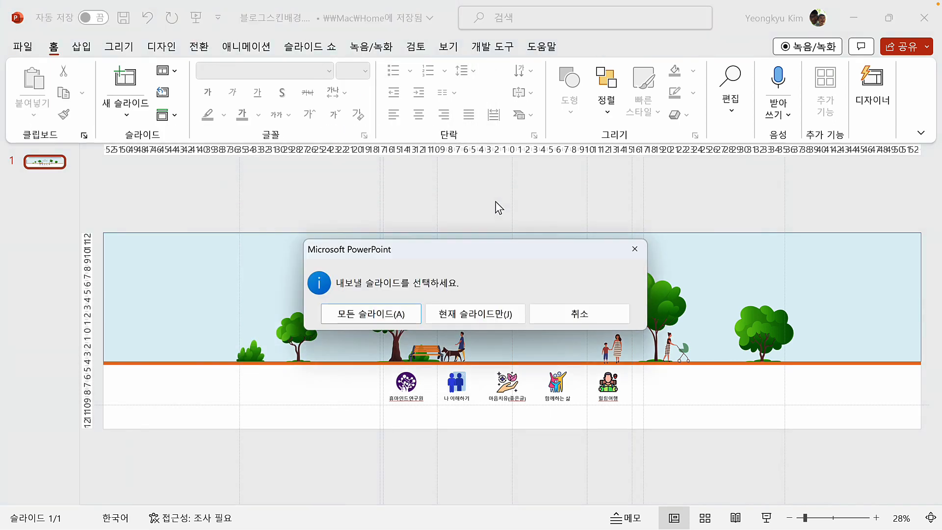
{"action": "left_click", "coordinate": [484, 315]}
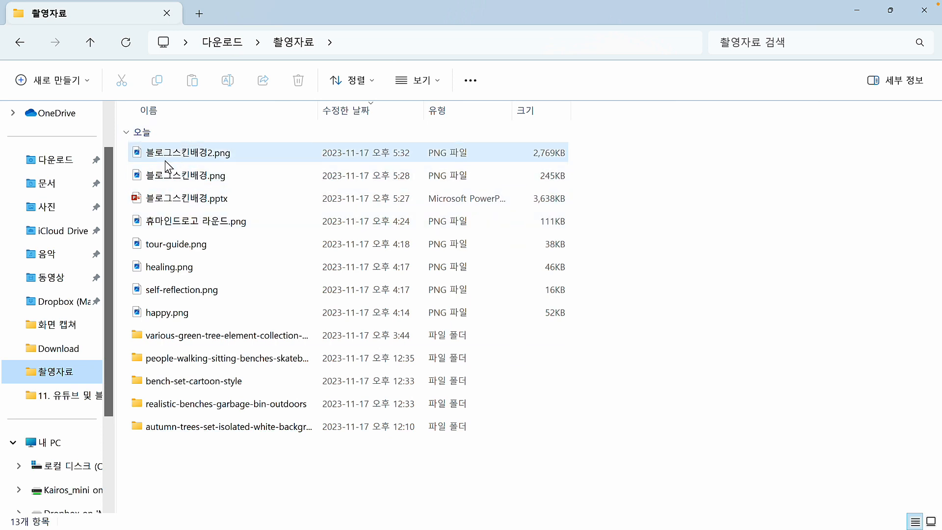
Open 블로그스킨배경2.png from the 촬영자료 folder in the image viewer
{"action": "double_click", "coordinate": [200, 158]}
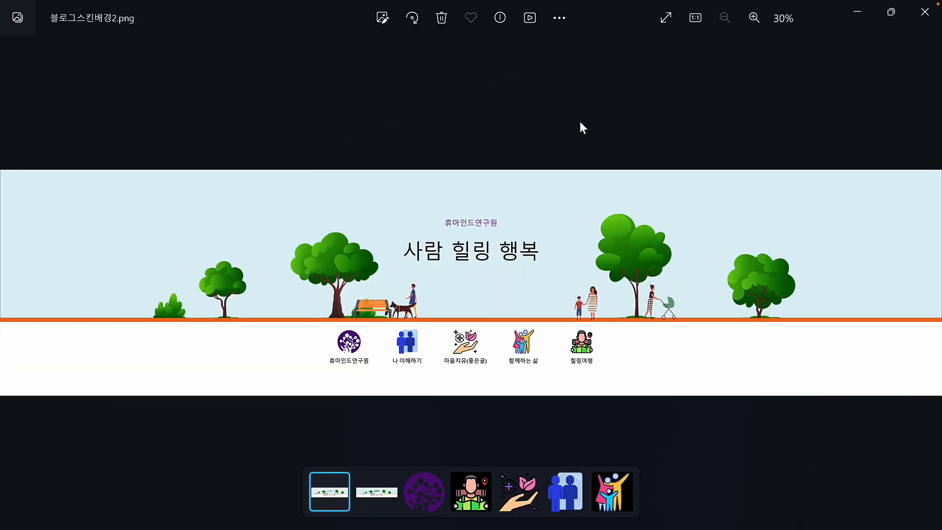
Resize the banner to 3000 px wide and save the copy as 블로그스킨배경3.png
{"action": "left_click", "coordinate": [560, 18]}
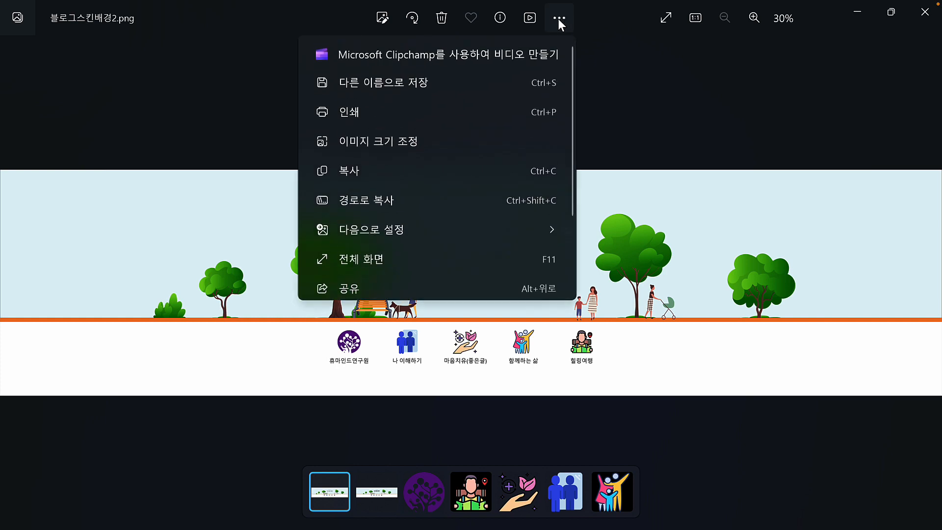
{"action": "left_click", "coordinate": [396, 140]}
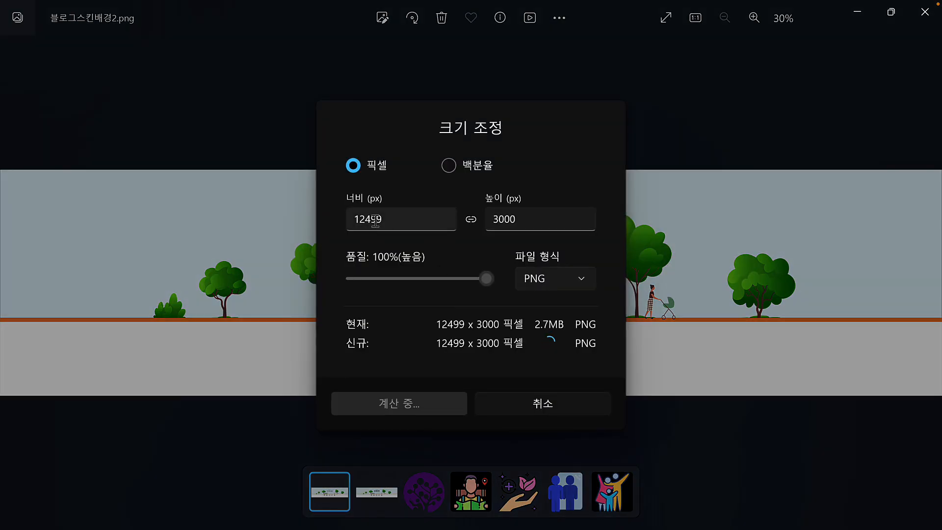
{"action": "left_click_drag", "start_coordinate": [395, 219], "coordinate": [336, 214]}
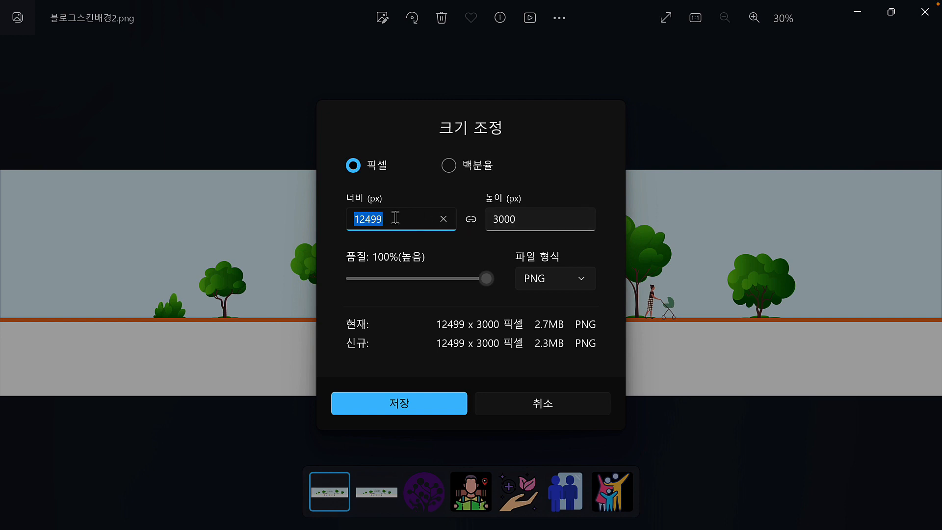
{"action": "type", "text": "3000"}
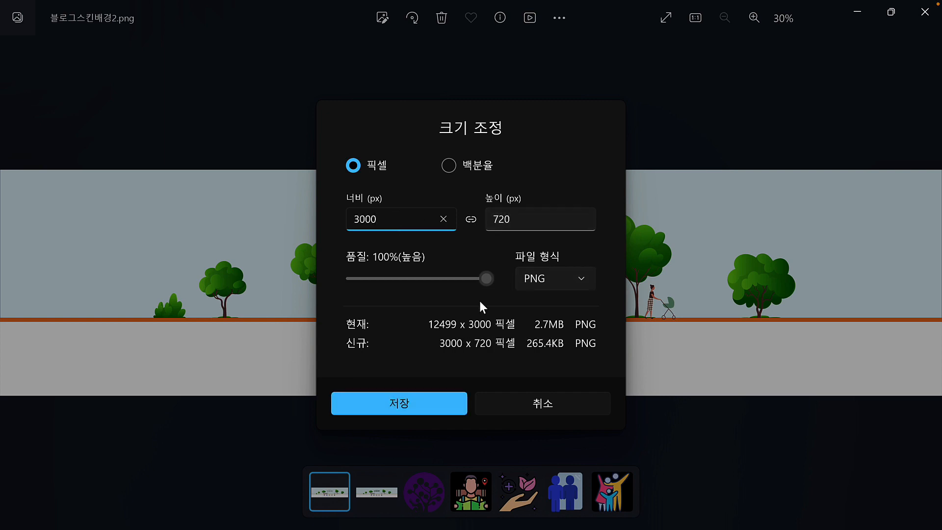
{"action": "left_click", "coordinate": [401, 405]}
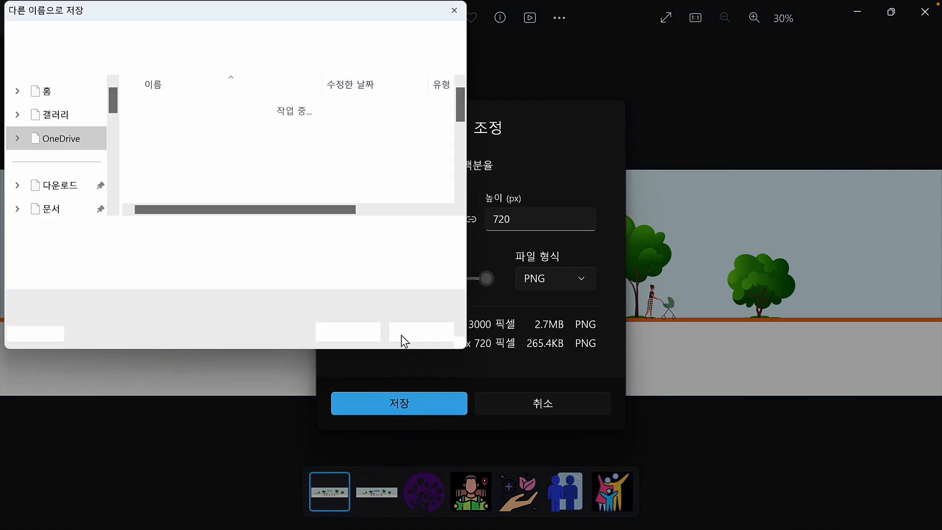
{"action": "left_click", "coordinate": [162, 230]}
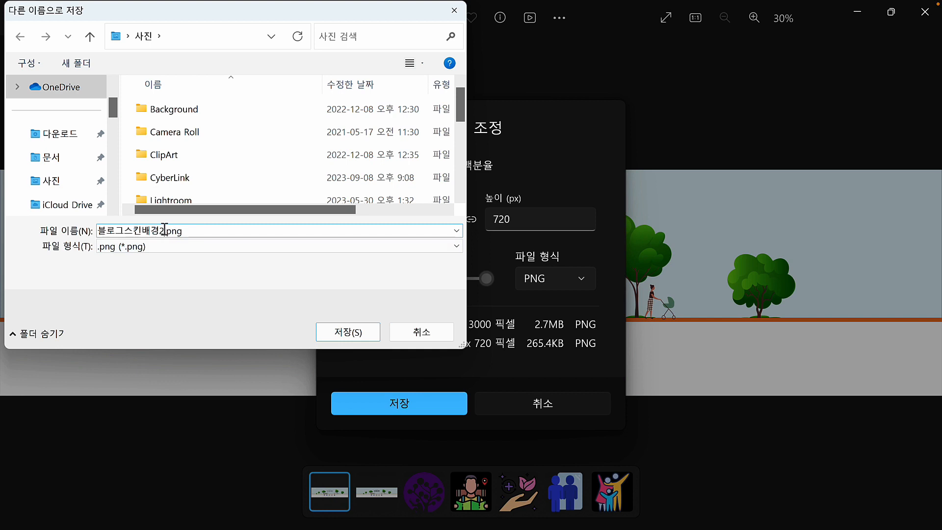
{"action": "type", "text": "3"}
{"action": "left_click", "coordinate": [347, 332]}
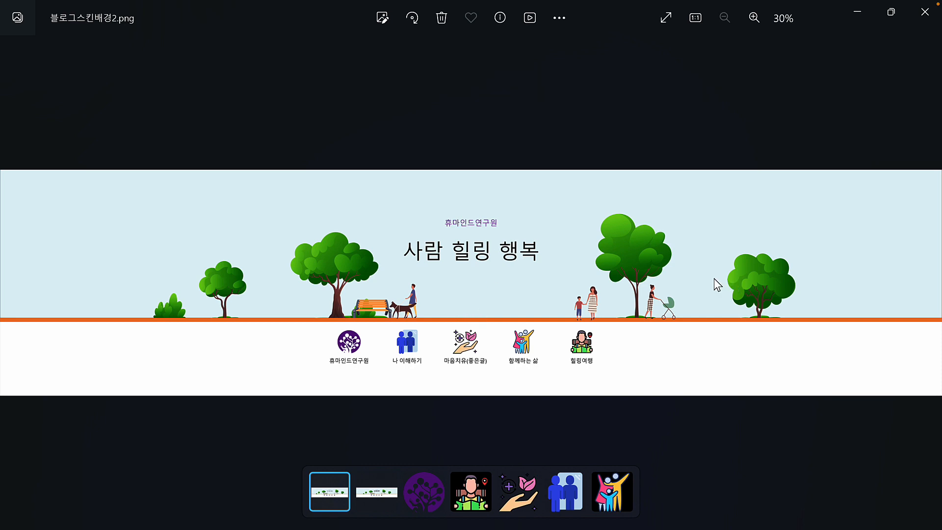
Open 블로그스킨배경.png and check in the resize settings that it is 3000 × 720 px, then cancel
{"action": "left_click", "coordinate": [372, 493]}
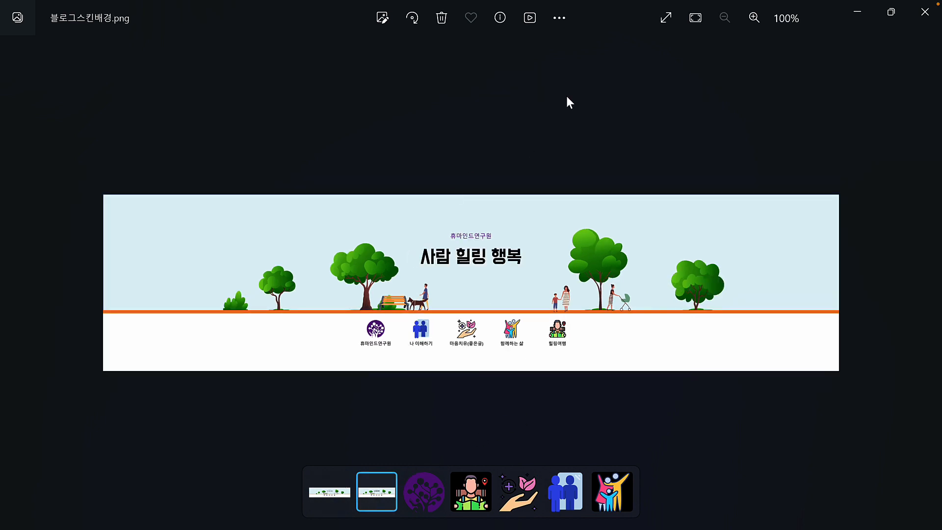
{"action": "left_click", "coordinate": [558, 18]}
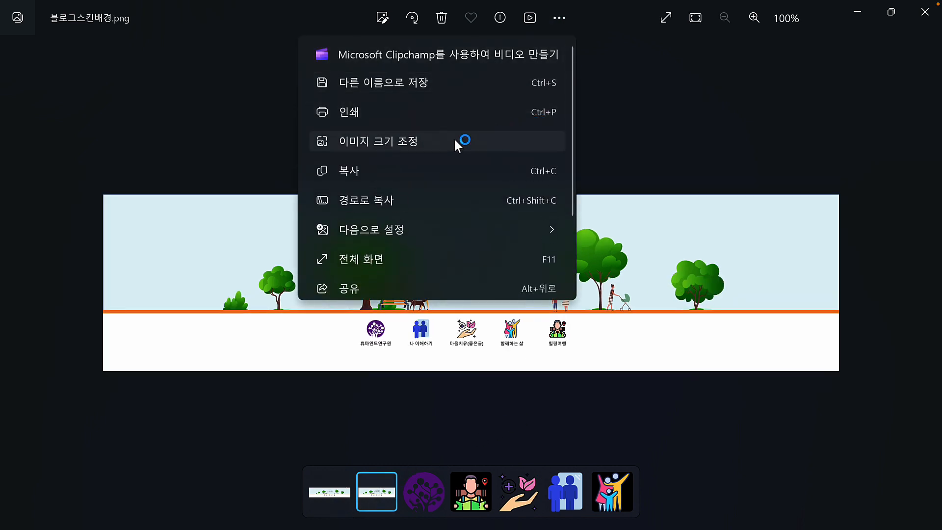
{"action": "left_click", "coordinate": [458, 141]}
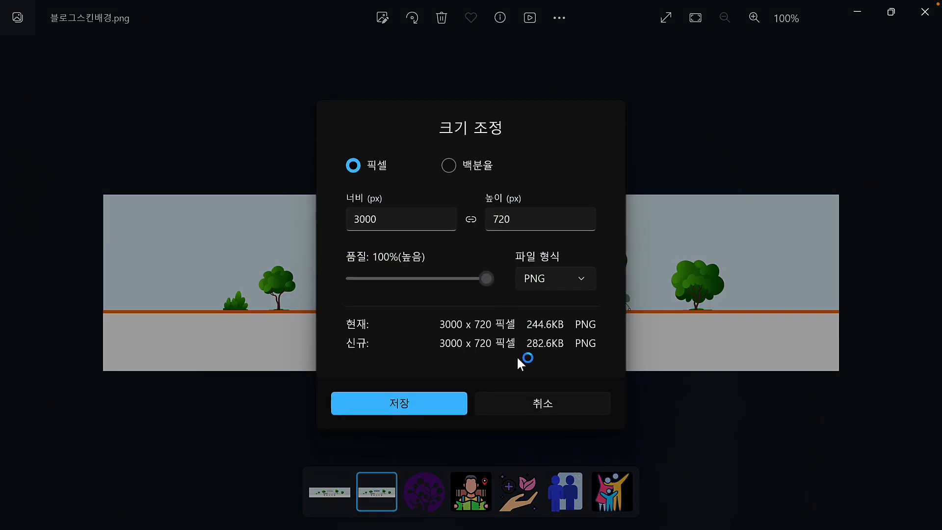
{"action": "left_click", "coordinate": [554, 410]}
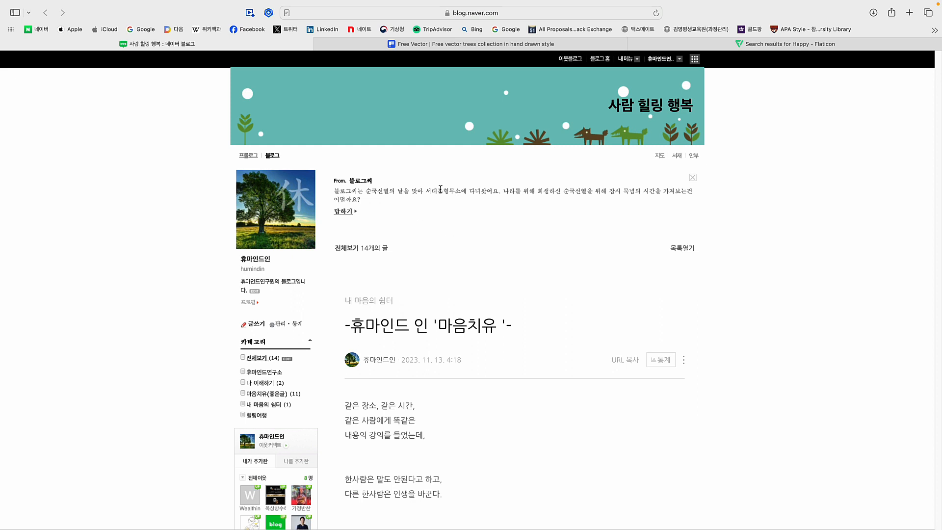
From the blog's 관리 page, open the 꾸미기 설정 skin selection gallery
{"action": "left_click", "coordinate": [281, 325]}
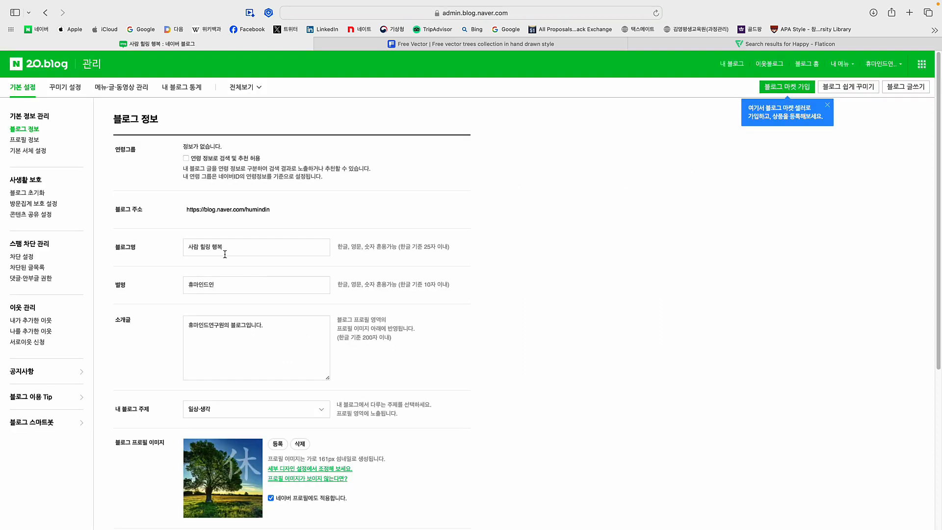
{"action": "left_click", "coordinate": [64, 87]}
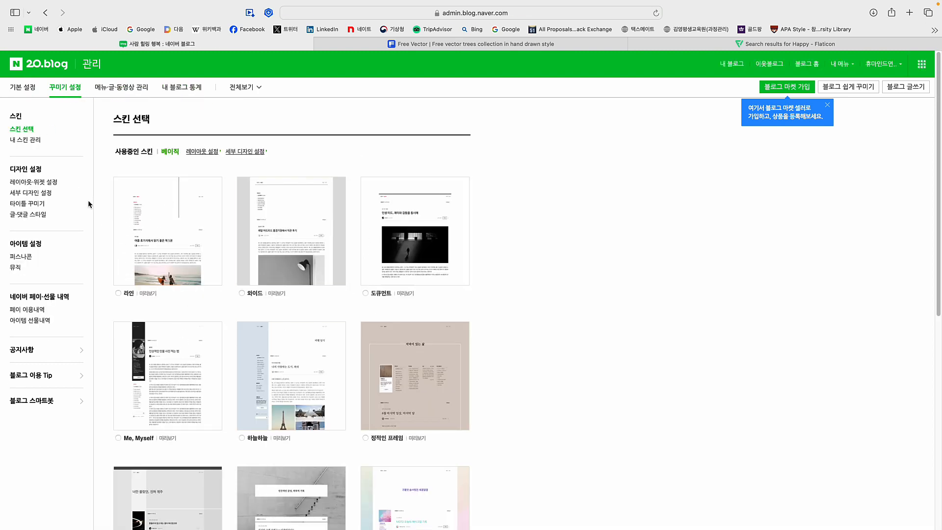
Switch the blog to the 11th full-width stacked layout, remove the 타이틀 area, and apply it
{"action": "left_click", "coordinate": [34, 183]}
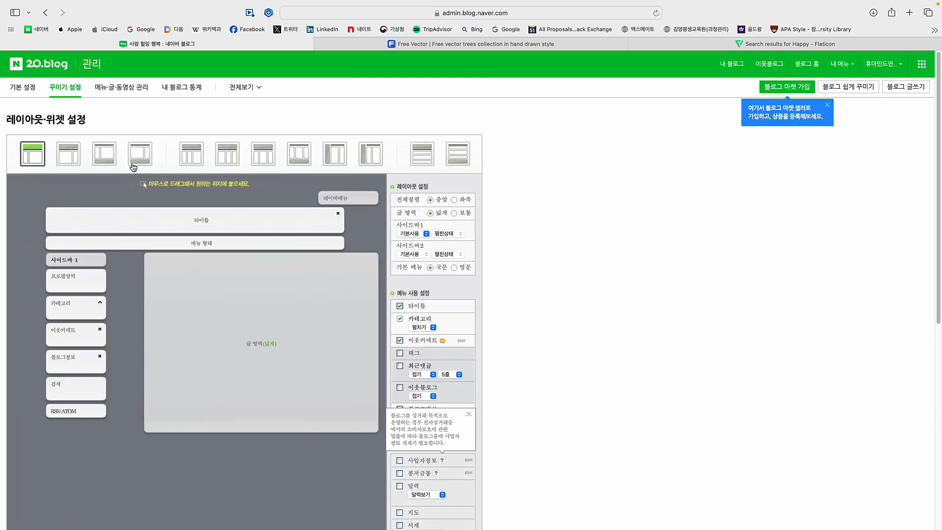
{"action": "left_click", "coordinate": [423, 160]}
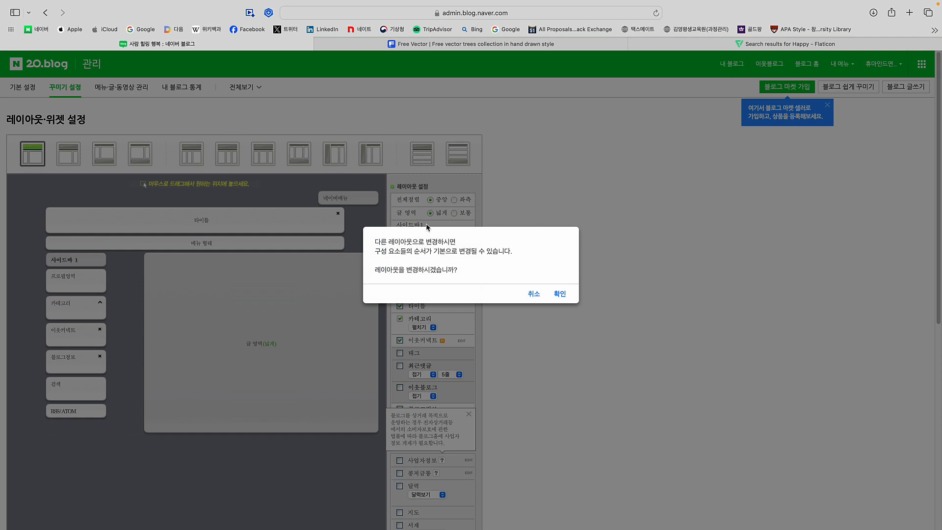
{"action": "left_click", "coordinate": [559, 294]}
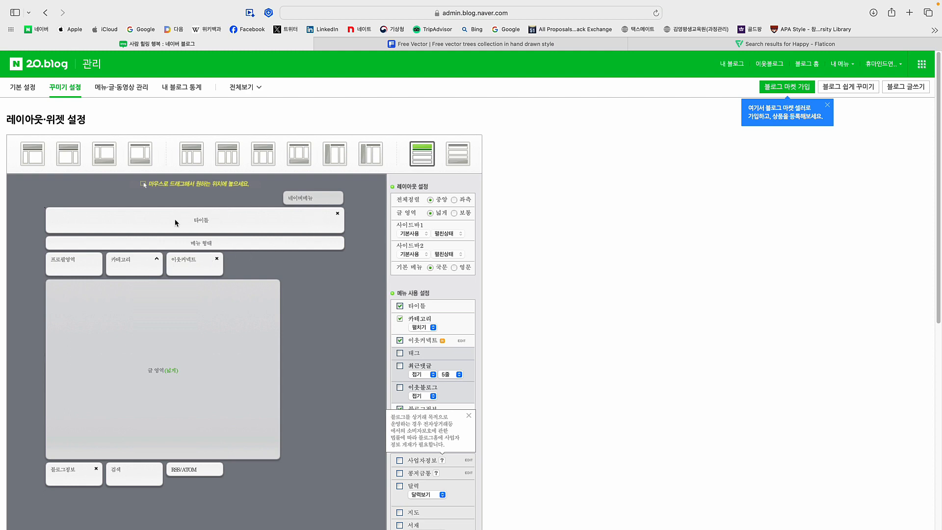
{"action": "left_click", "coordinate": [400, 307]}
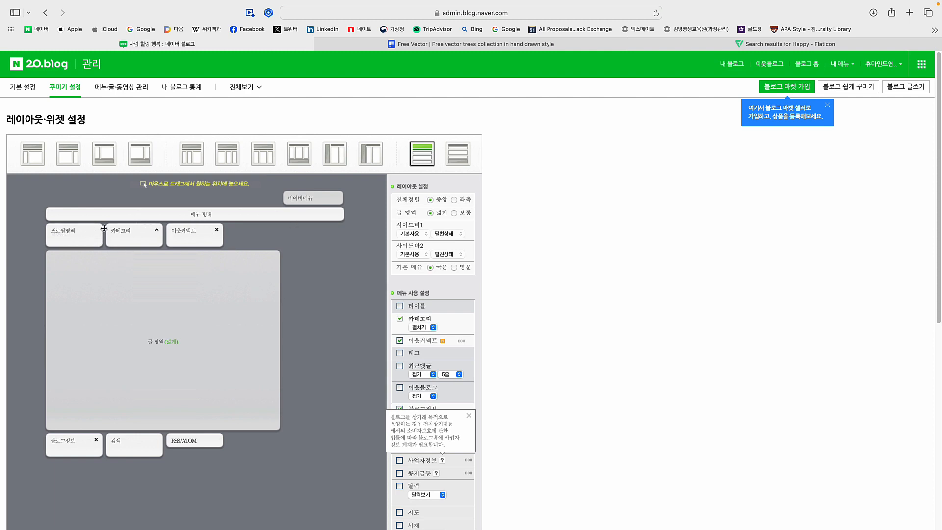
{"action": "scroll", "coordinate": [508, 348], "scroll_direction": "down", "scroll_amount": 7}
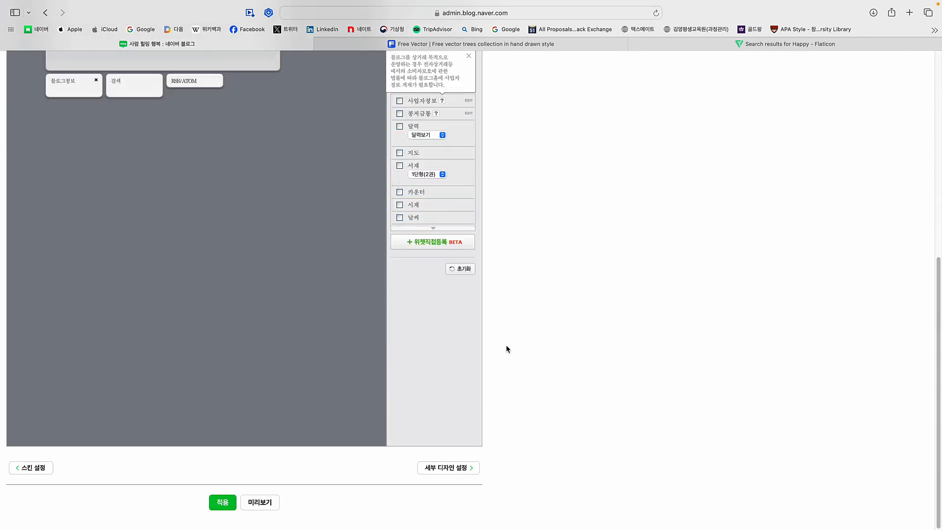
{"action": "left_click", "coordinate": [222, 501]}
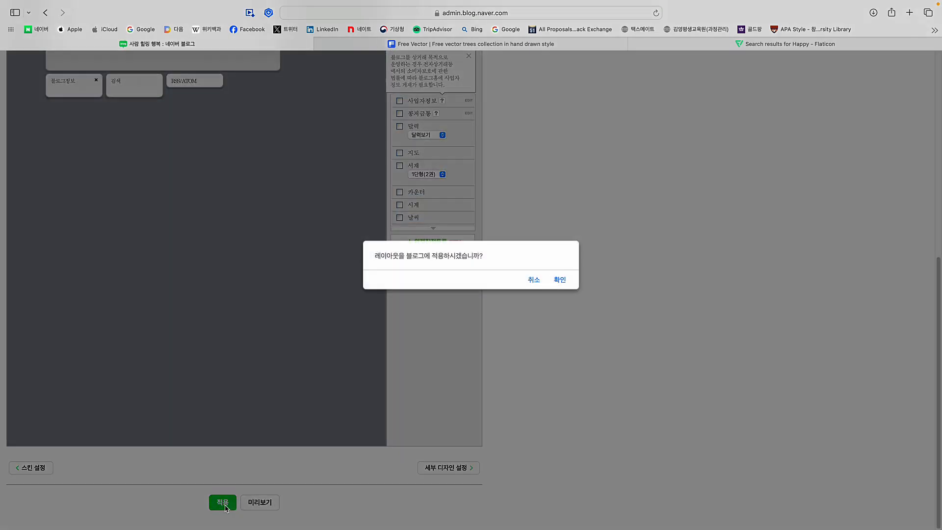
{"action": "left_click", "coordinate": [559, 280]}
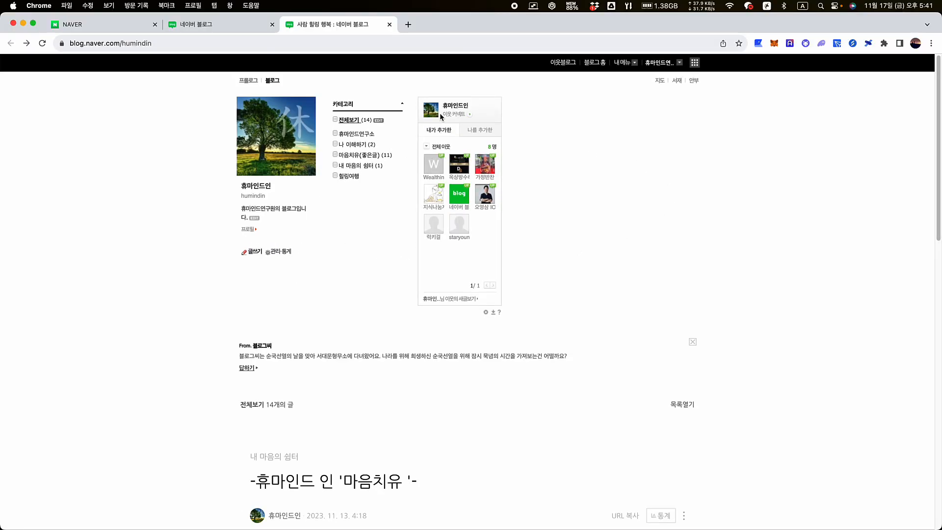
Open the skin's detailed design settings in Remocon on the 직접등록 tab
{"action": "left_click", "coordinate": [273, 253]}
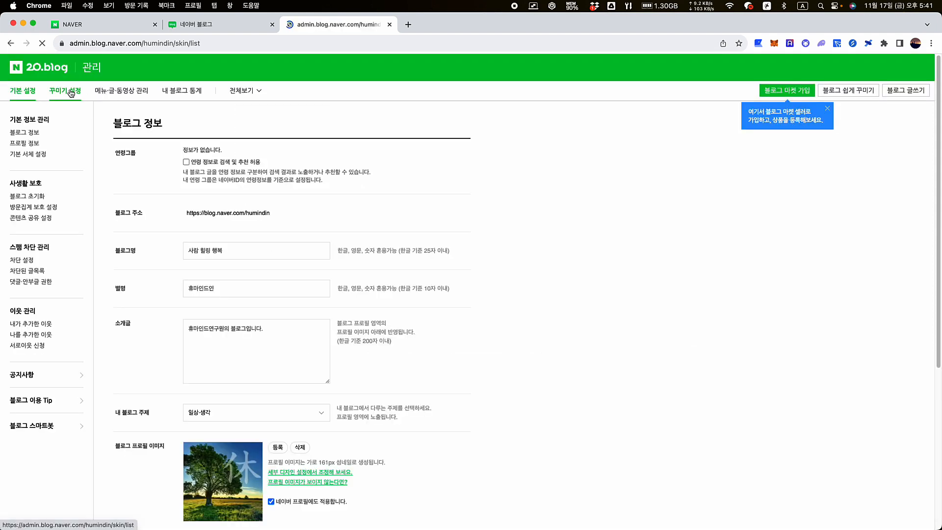
{"action": "left_click", "coordinate": [69, 91]}
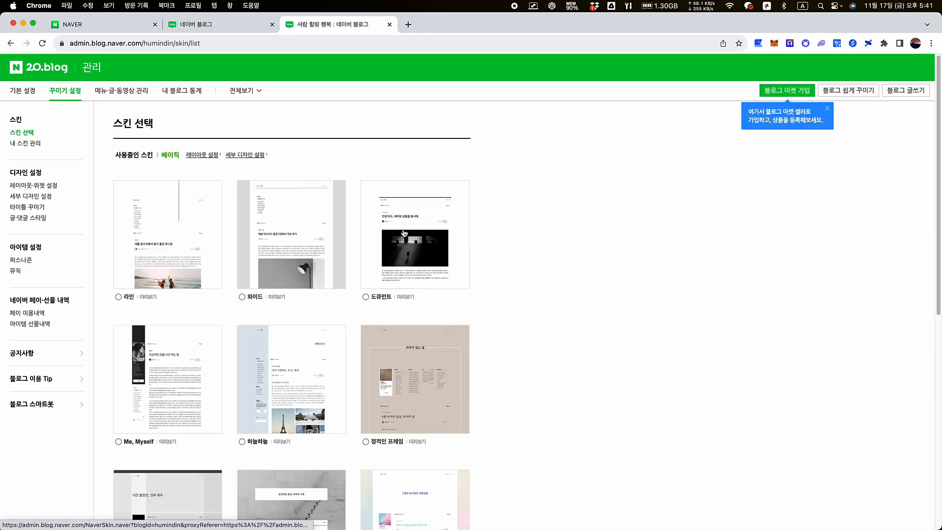
{"action": "left_click", "coordinate": [31, 196]}
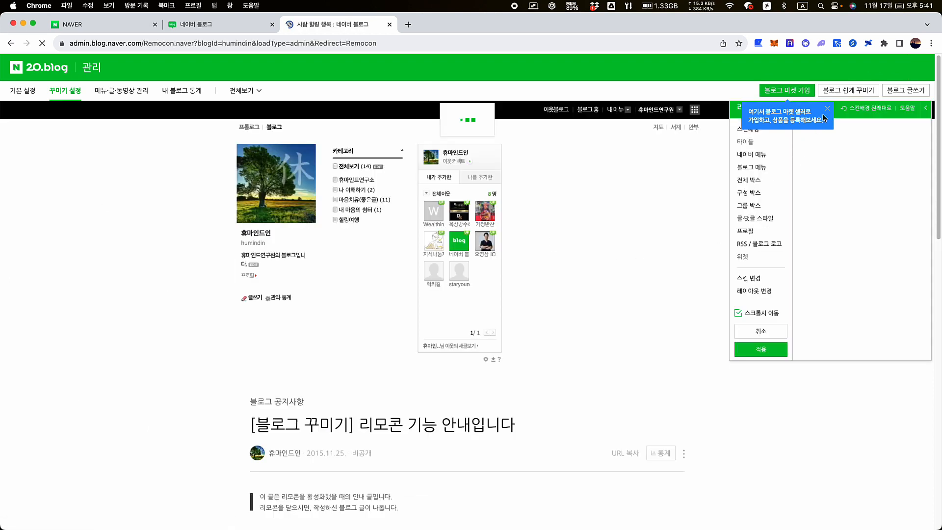
{"action": "left_click", "coordinate": [827, 108]}
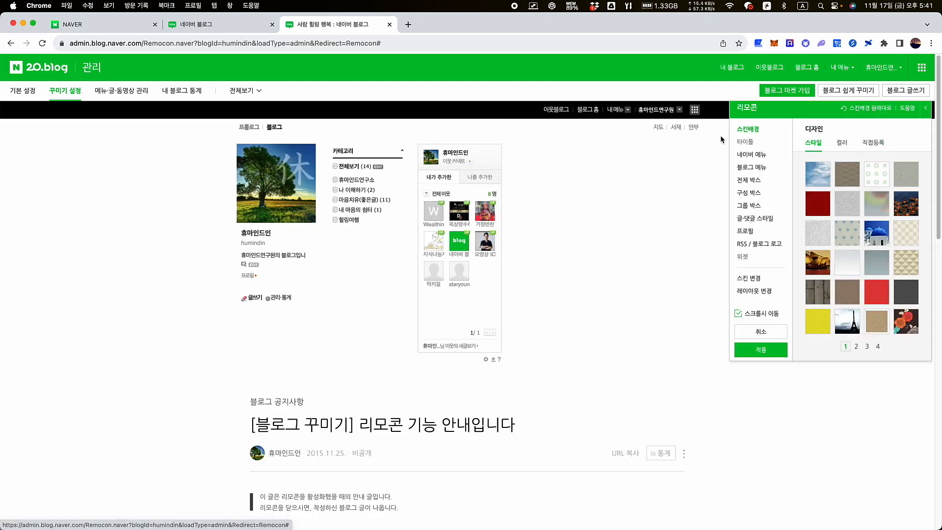
{"action": "left_click", "coordinate": [874, 143]}
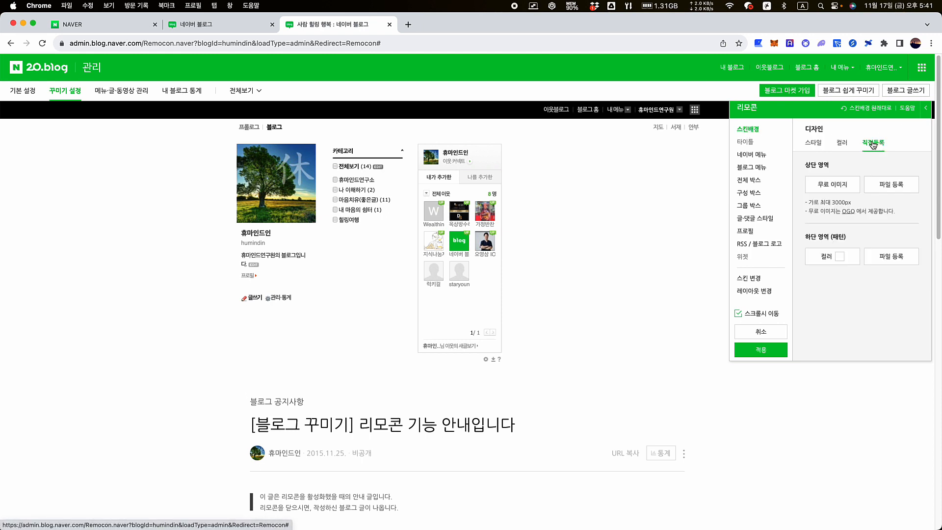
Upload 블로그스킨배경.png from Downloads › 촬영자료 as the 상단 영역 image
{"action": "left_click", "coordinate": [867, 197]}
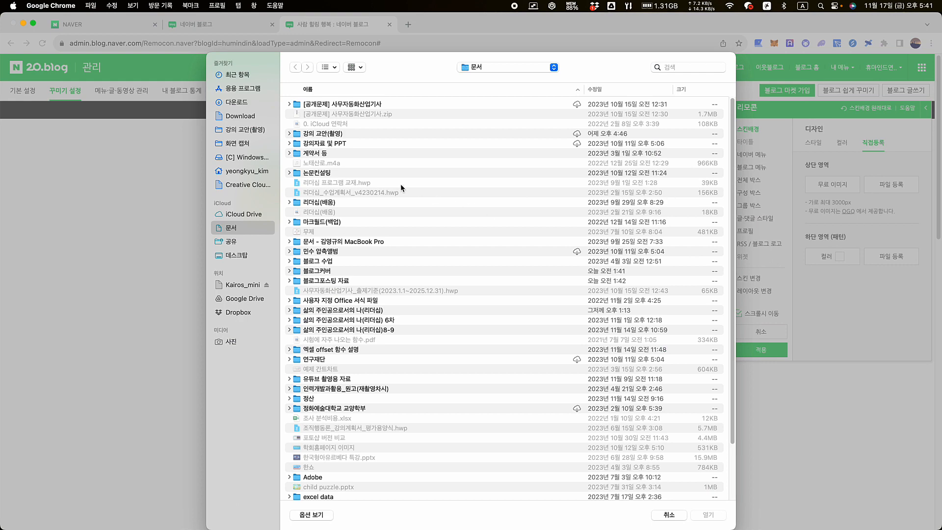
{"action": "left_click", "coordinate": [246, 102]}
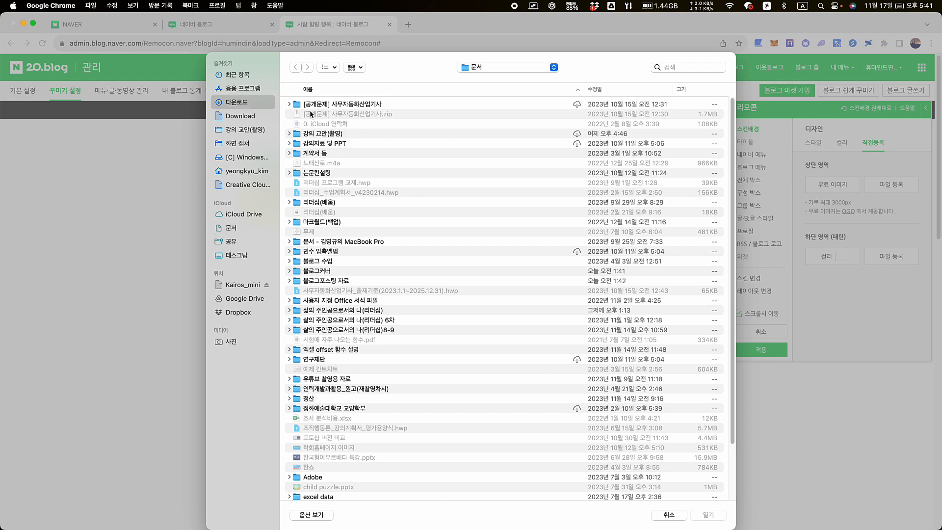
{"action": "scroll", "coordinate": [325, 300], "scroll_direction": "down", "scroll_amount": 15}
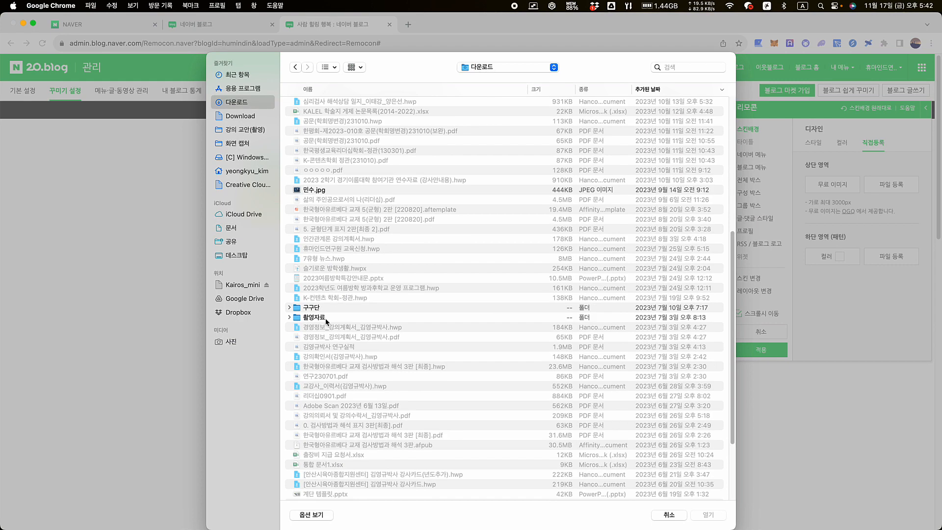
{"action": "double_click", "coordinate": [327, 218]}
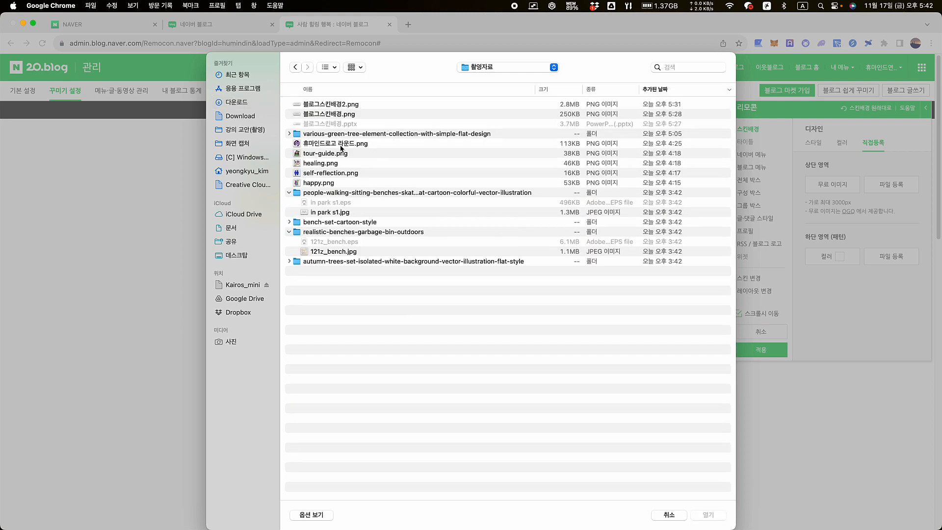
{"action": "left_click", "coordinate": [333, 116]}
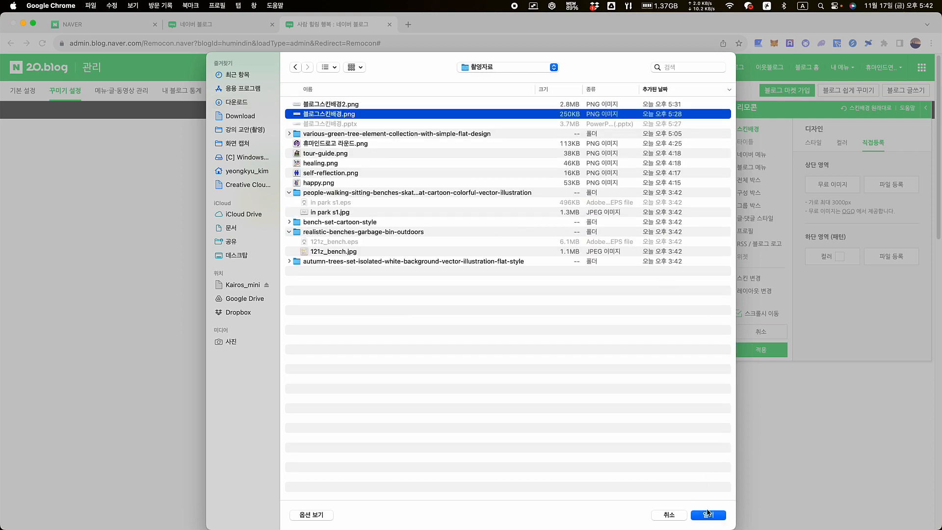
{"action": "left_click", "coordinate": [709, 515]}
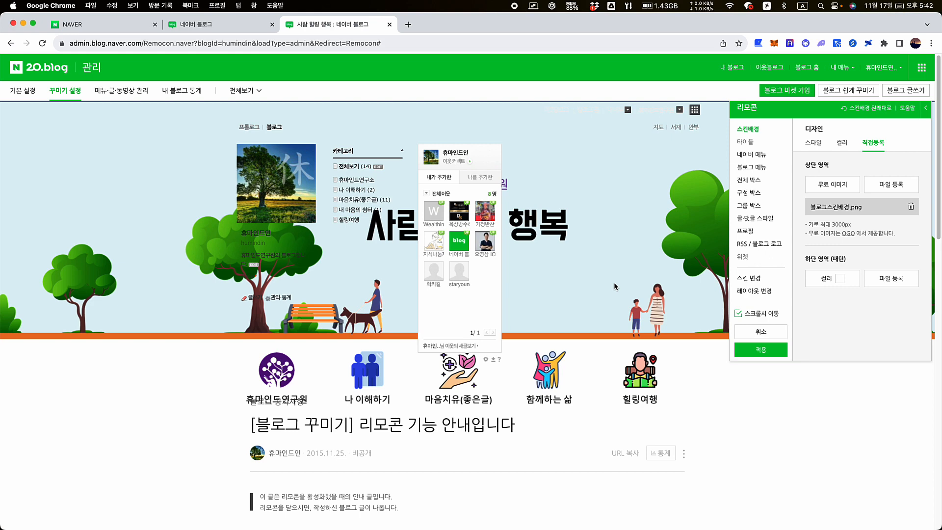
Apply the park banner skin background with 적용 in the Remocon panel
{"action": "left_click", "coordinate": [760, 350]}
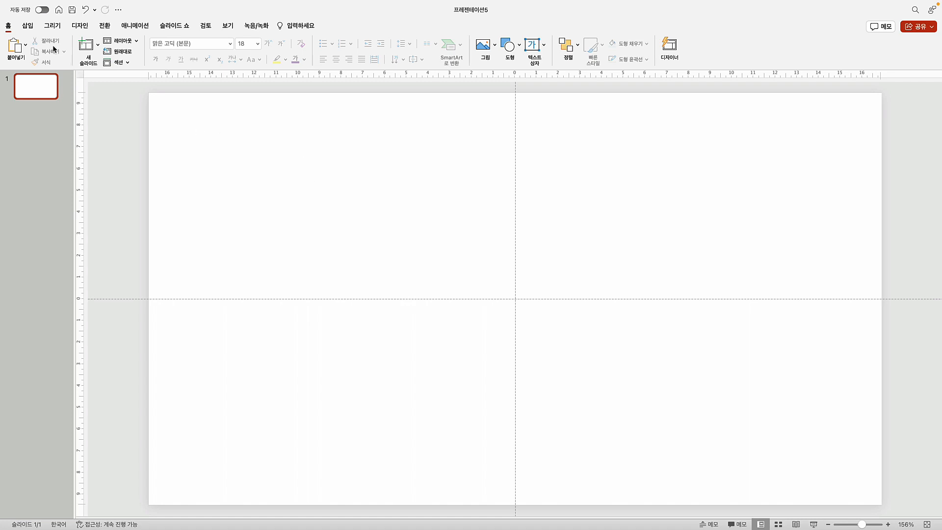
Insert a plain rectangle shape on the slide
{"action": "left_click", "coordinate": [28, 25]}
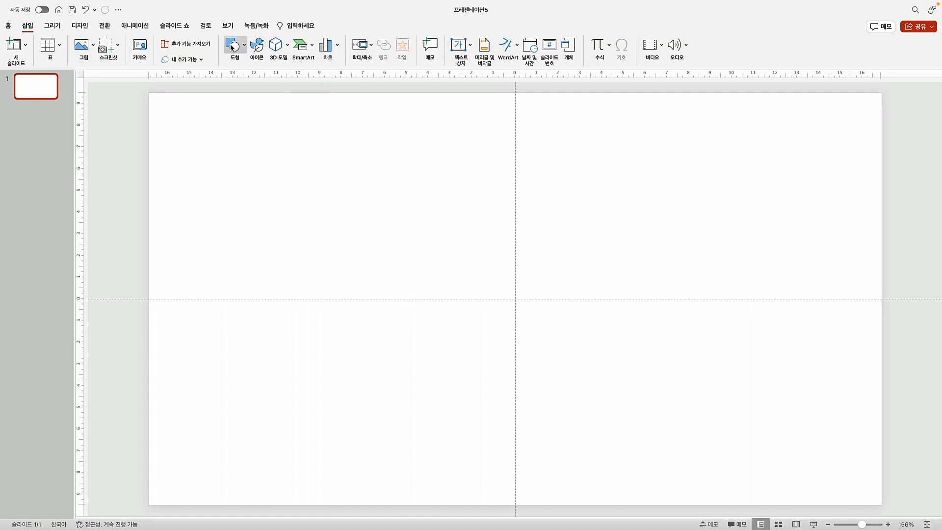
{"action": "left_click", "coordinate": [232, 48]}
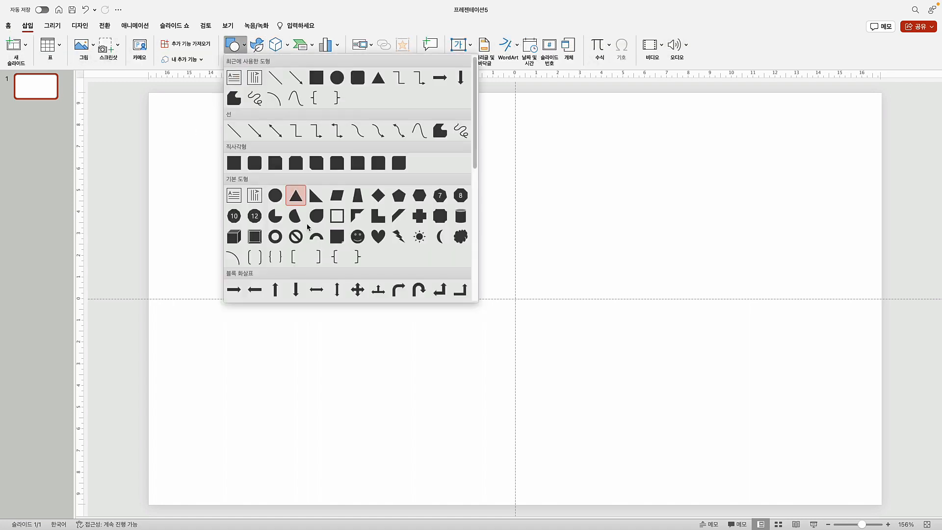
{"action": "left_click", "coordinate": [234, 164]}
{"action": "left_click", "coordinate": [260, 133]}
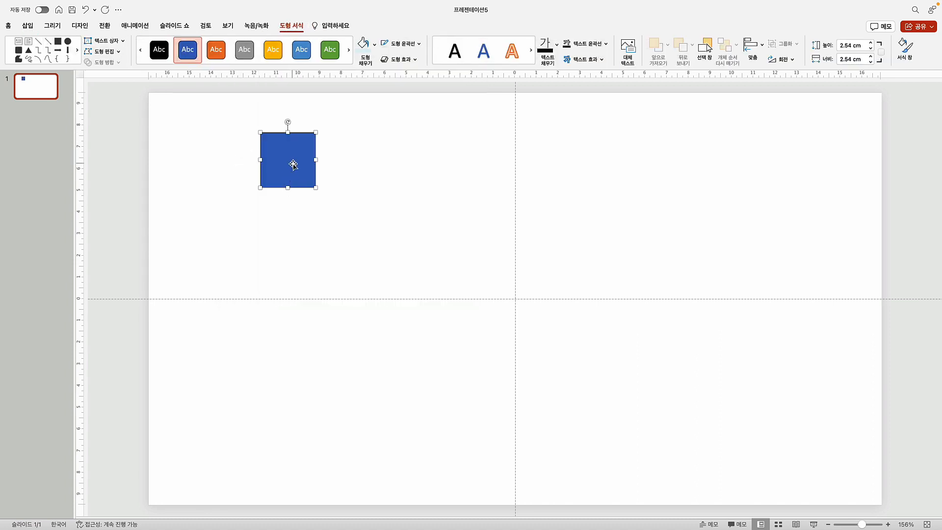
Size the rectangle to 600px (21.17 cm) high and 170px (6 cm) wide
{"action": "left_click", "coordinate": [850, 45]}
{"action": "key", "text": "BackSpace"}
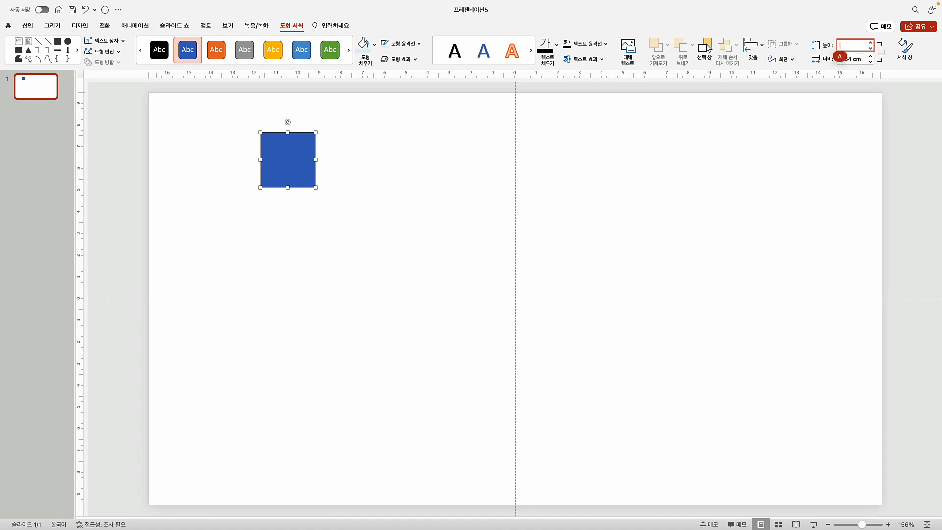
{"action": "type", "text": "600"}
{"action": "key", "text": "Return"}
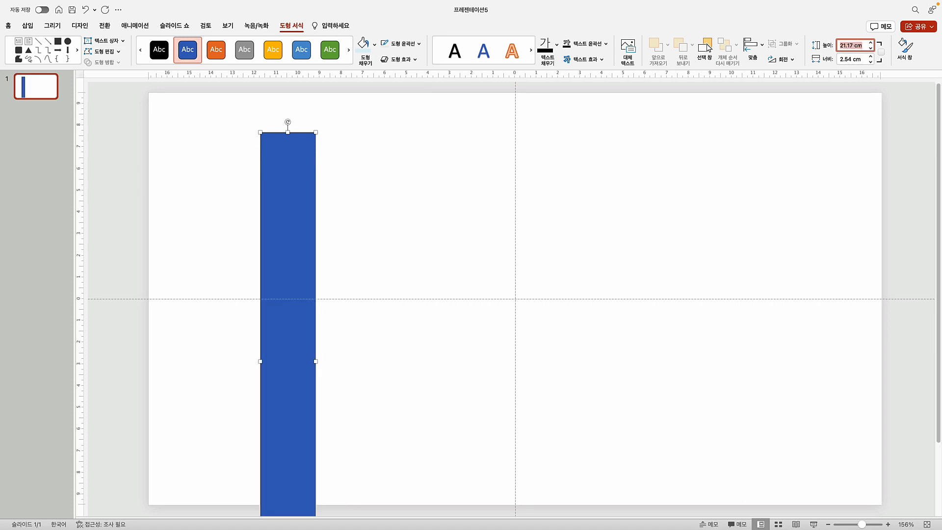
{"action": "left_click", "coordinate": [846, 56]}
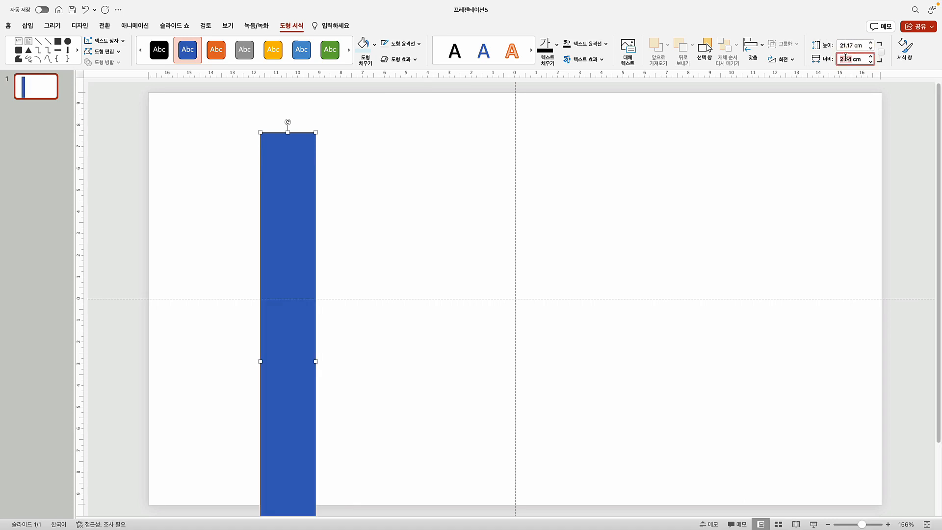
{"action": "type", "text": "170px"}
{"action": "key", "text": "Delete"}
{"action": "key", "text": "Delete"}
{"action": "key", "text": "Delete"}
{"action": "key", "text": "Return"}
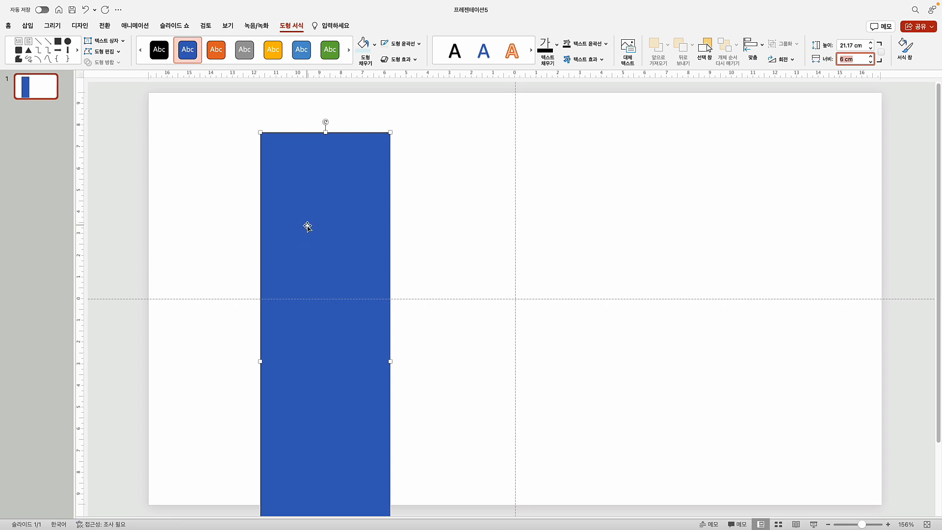
Give the rectangle 채우기 없음 and 윤곽선 없음
{"action": "left_click", "coordinate": [376, 48]}
{"action": "left_click", "coordinate": [402, 65]}
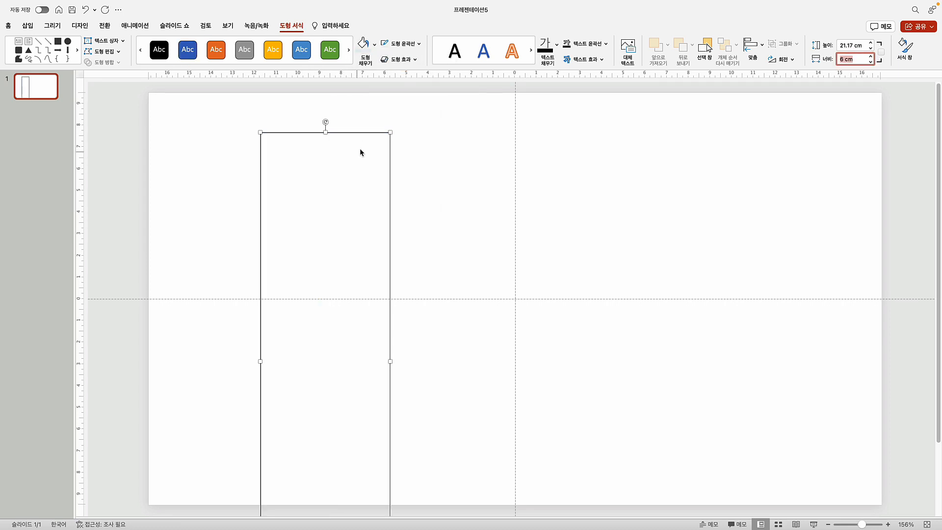
{"action": "left_click", "coordinate": [419, 44]}
{"action": "left_click", "coordinate": [423, 60]}
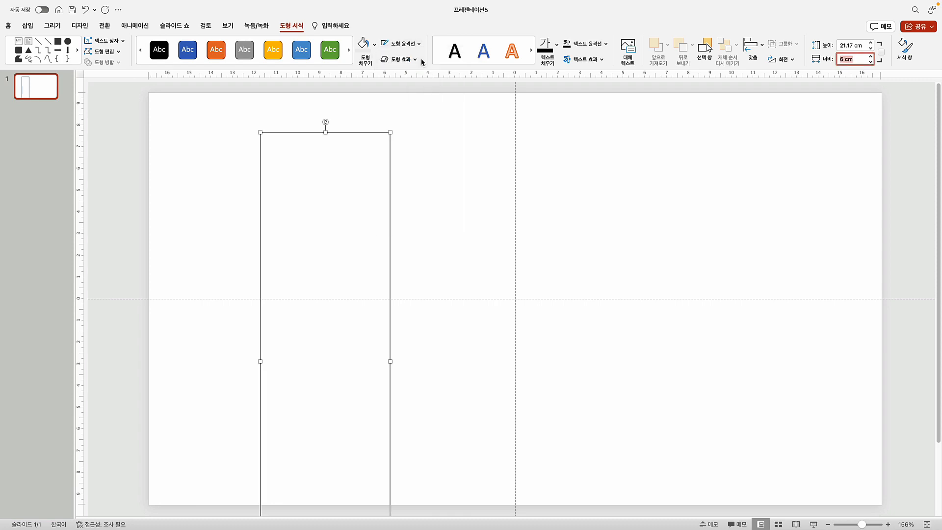
Save the rectangle as the picture 투명배경.png using 그림으로 저장
{"action": "right_click", "coordinate": [327, 134]}
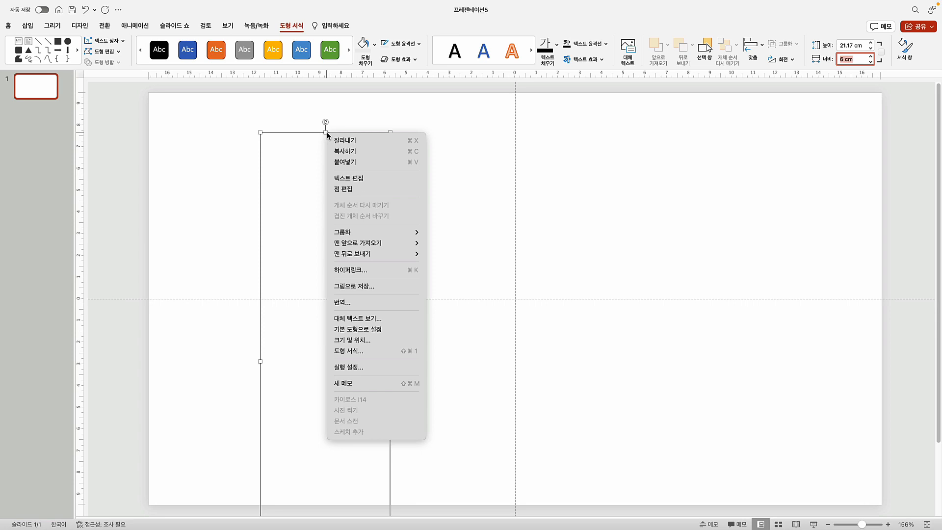
{"action": "left_click", "coordinate": [372, 286]}
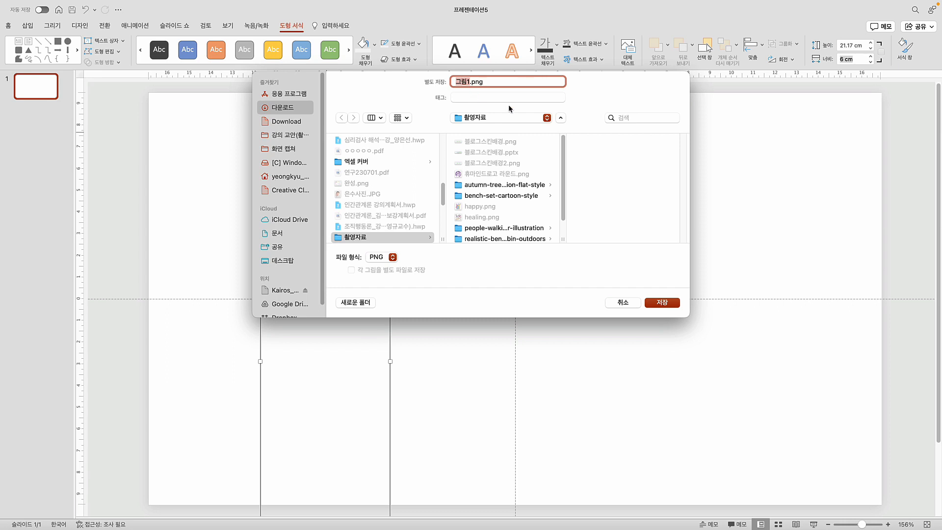
{"action": "type", "text": "ㅌ"}
{"action": "type", "text": "ㅜ명"}
{"action": "type", "text": "배경"}
{"action": "key", "text": "Return"}
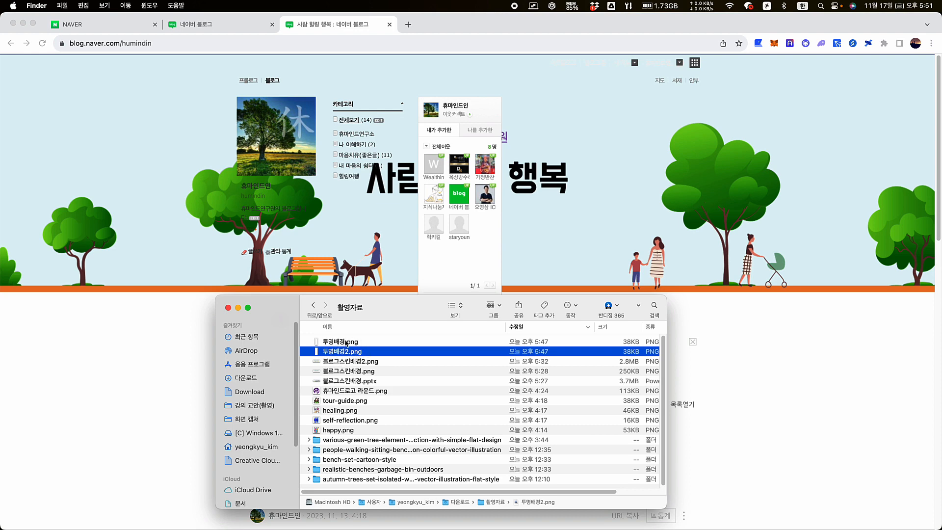
Open 투명배경.png from the 촬영자료 folder in Preview
{"action": "left_click", "coordinate": [345, 344]}
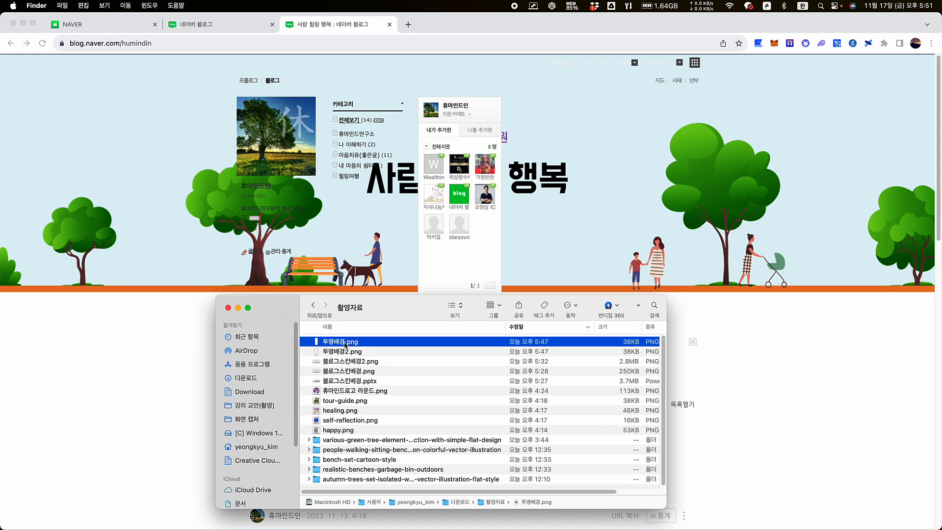
{"action": "double_click", "coordinate": [345, 343]}
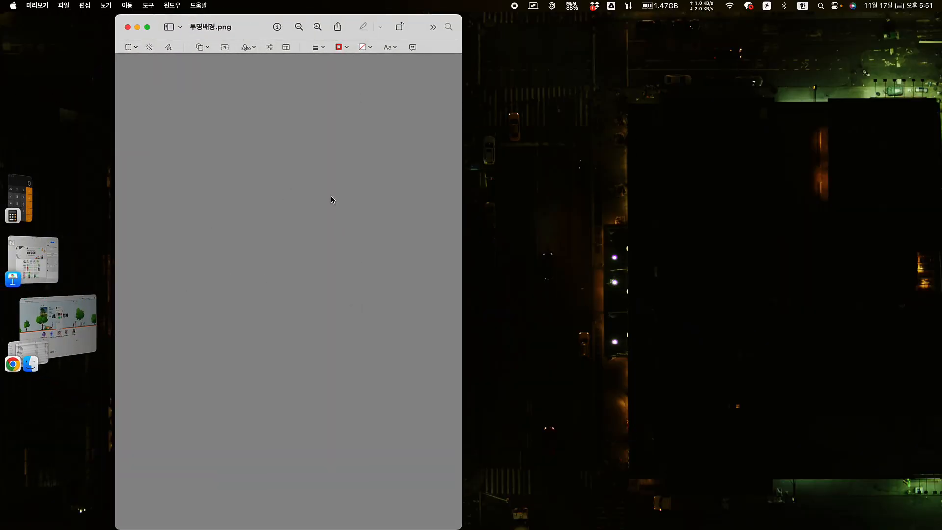
Resize 투명배경.png to 170 × 600 pixels with the proportions unlinked
{"action": "left_click", "coordinate": [148, 5]}
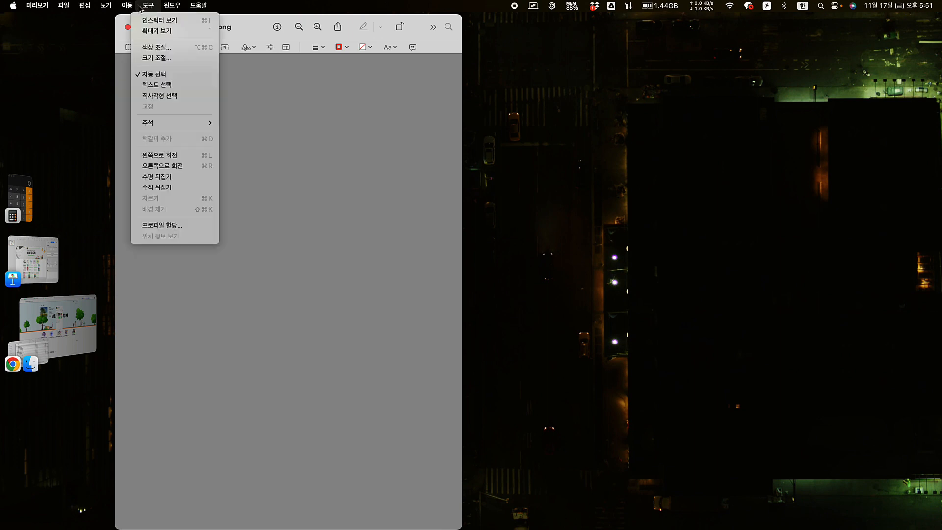
{"action": "left_click", "coordinate": [157, 58]}
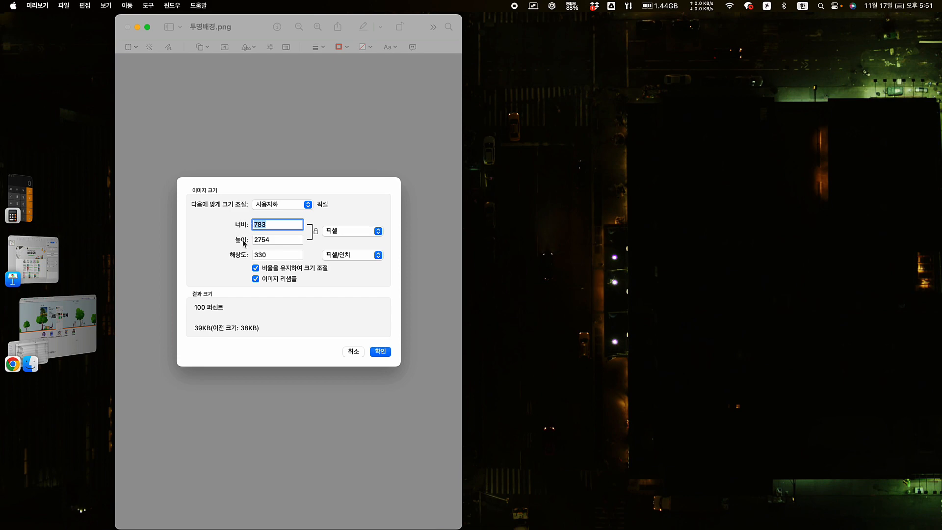
{"action": "left_click", "coordinate": [280, 240]}
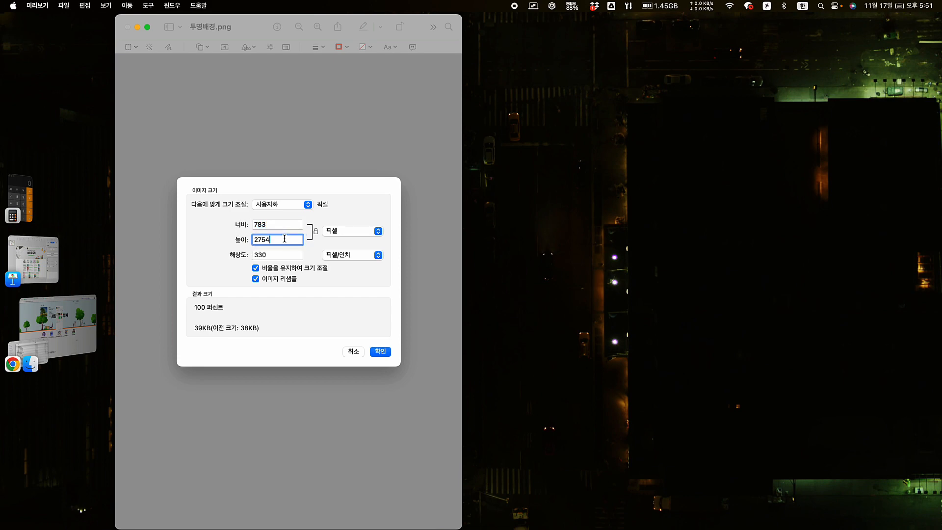
{"action": "key", "text": "shift+Tab"}
{"action": "type", "text": "170"}
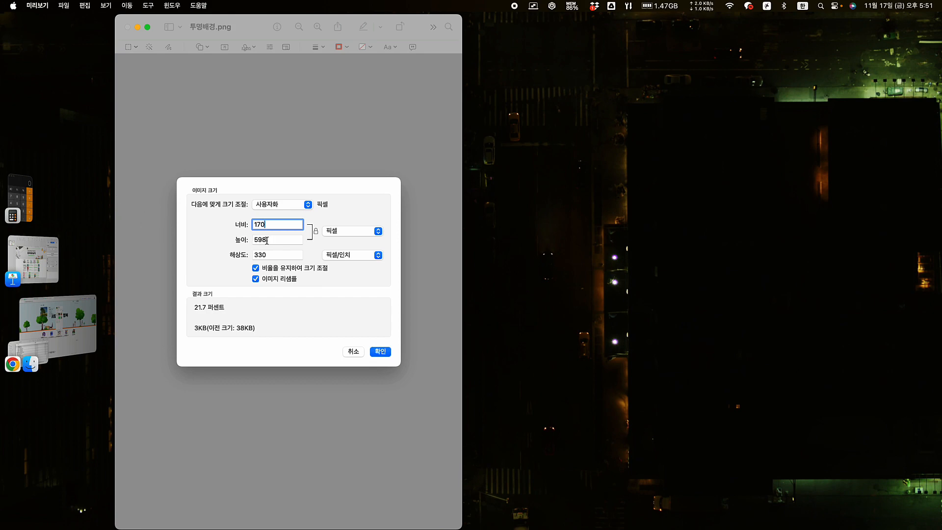
{"action": "left_click", "coordinate": [315, 230]}
{"action": "double_click", "coordinate": [273, 239]}
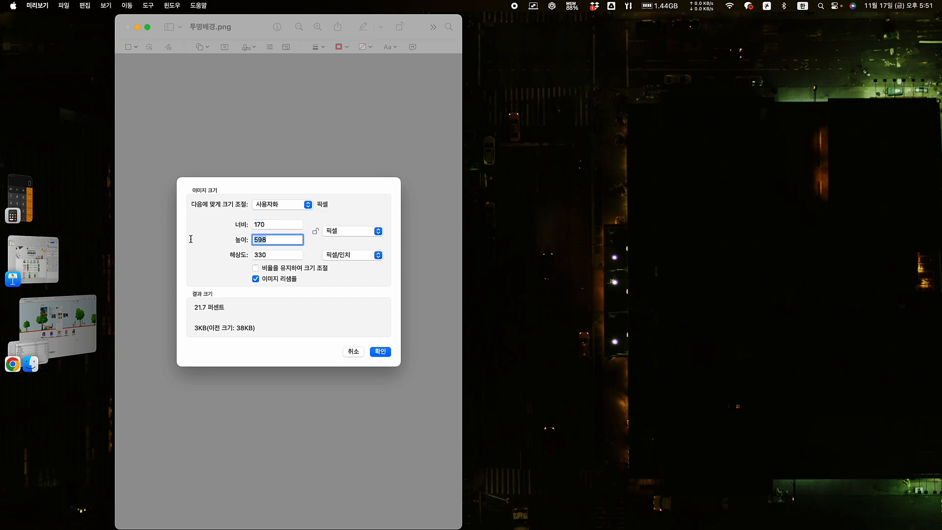
{"action": "type", "text": "600"}
{"action": "left_click", "coordinate": [380, 352]}
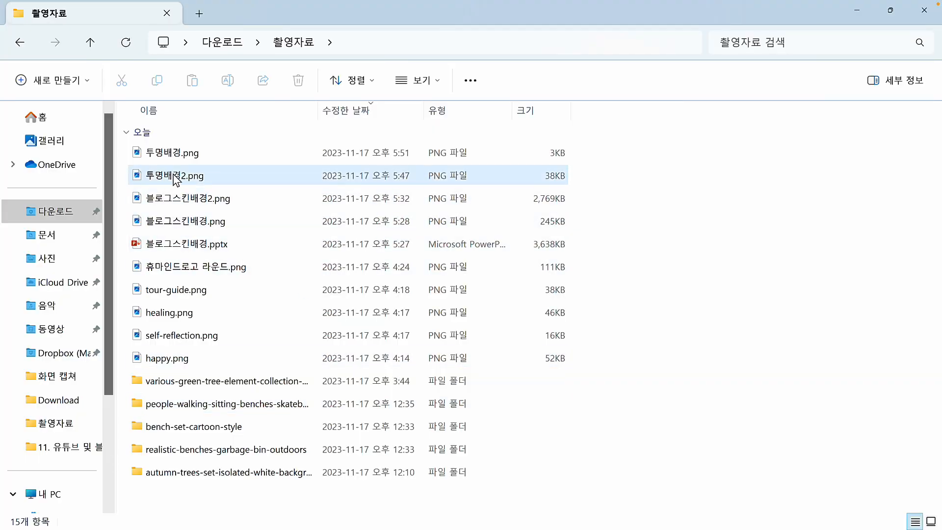
Open 투명배경2.png in the Photos viewer
{"action": "left_click", "coordinate": [174, 177]}
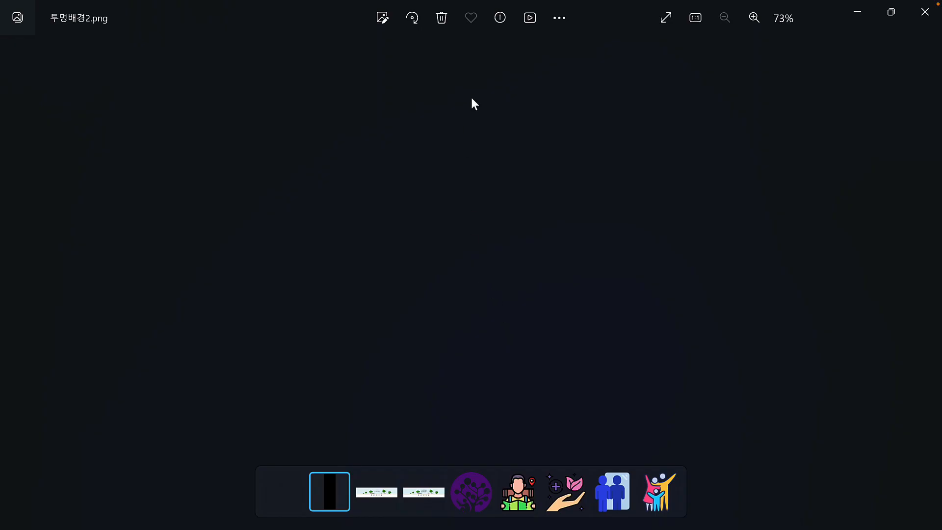
In 이미지 크기 조정, change the width from 783 to 170, giving 170 × 598 PNG
{"action": "left_click", "coordinate": [561, 19]}
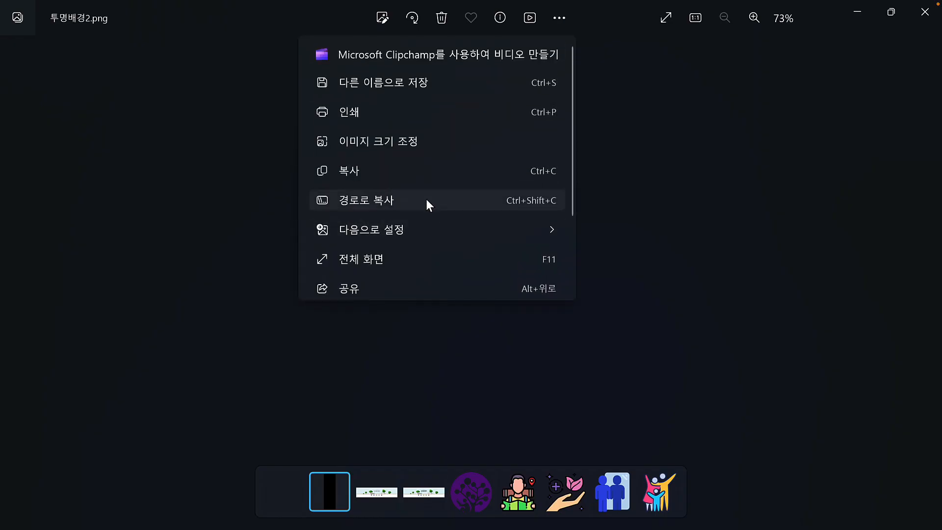
{"action": "left_click", "coordinate": [399, 144]}
{"action": "left_click", "coordinate": [431, 217]}
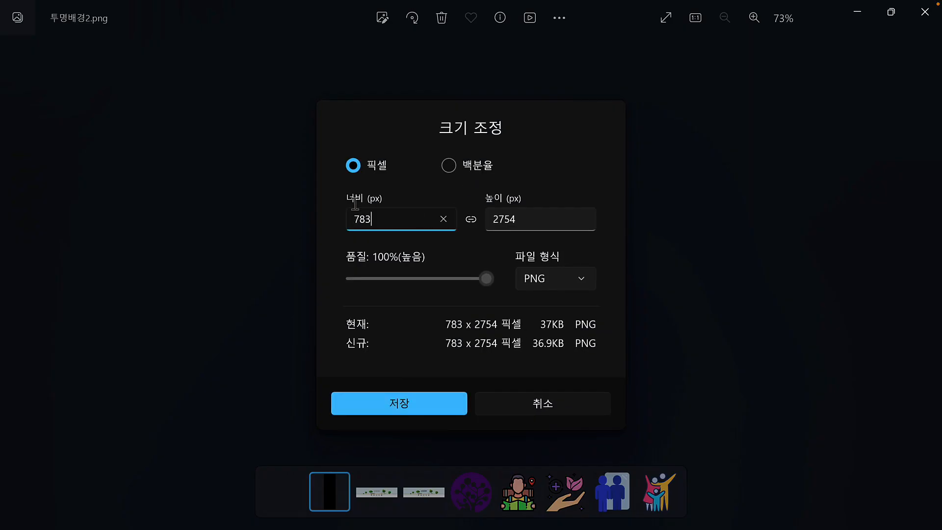
{"action": "left_click_drag", "start_coordinate": [431, 218], "coordinate": [329, 204]}
{"action": "type", "text": "170"}
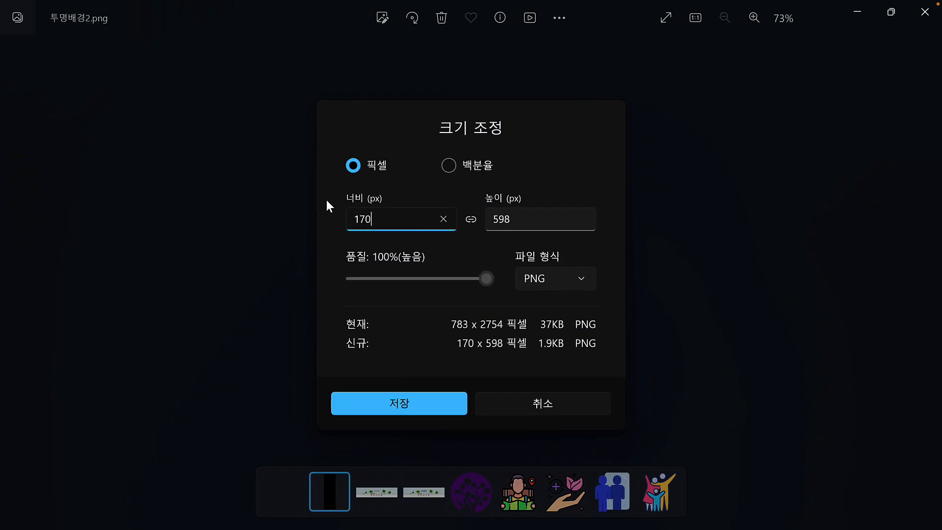
{"action": "left_click", "coordinate": [410, 404]}
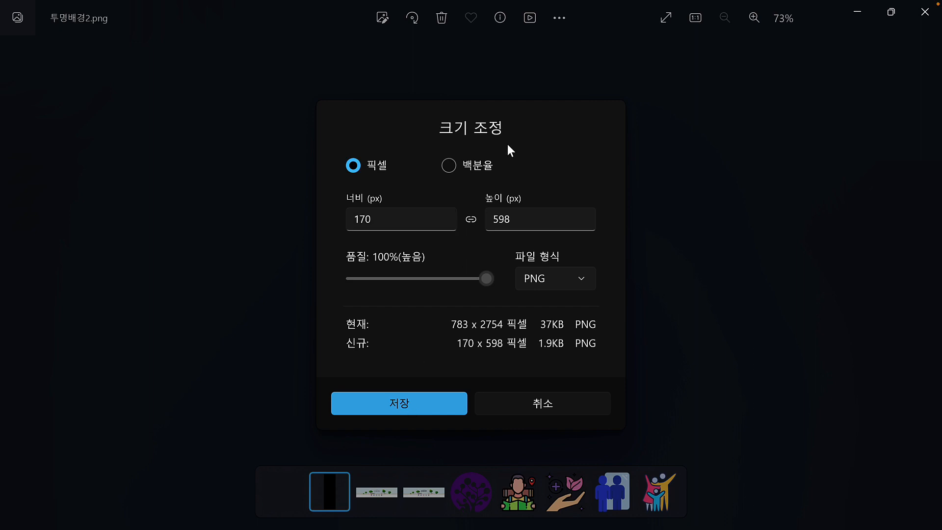
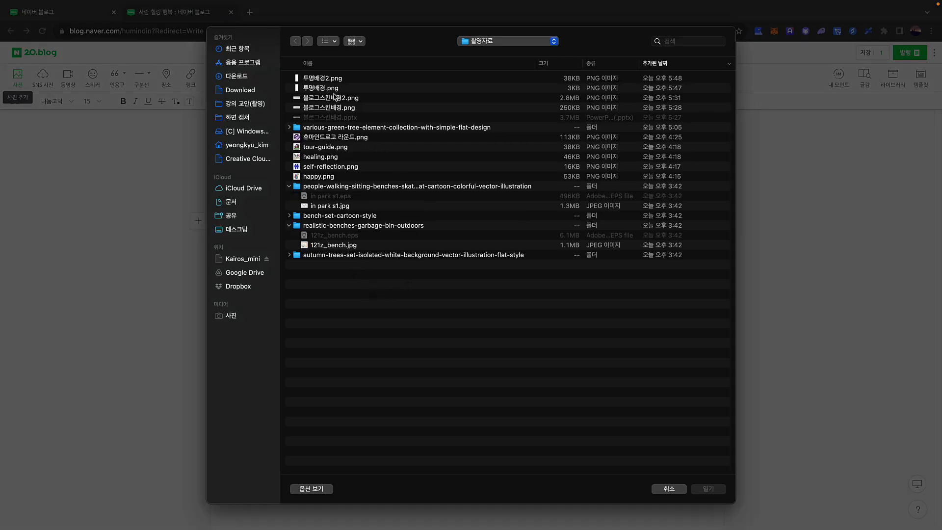
Insert 투명배경.png into the 투명 post and publish it as 비공개 (private)
{"action": "left_click", "coordinate": [335, 89]}
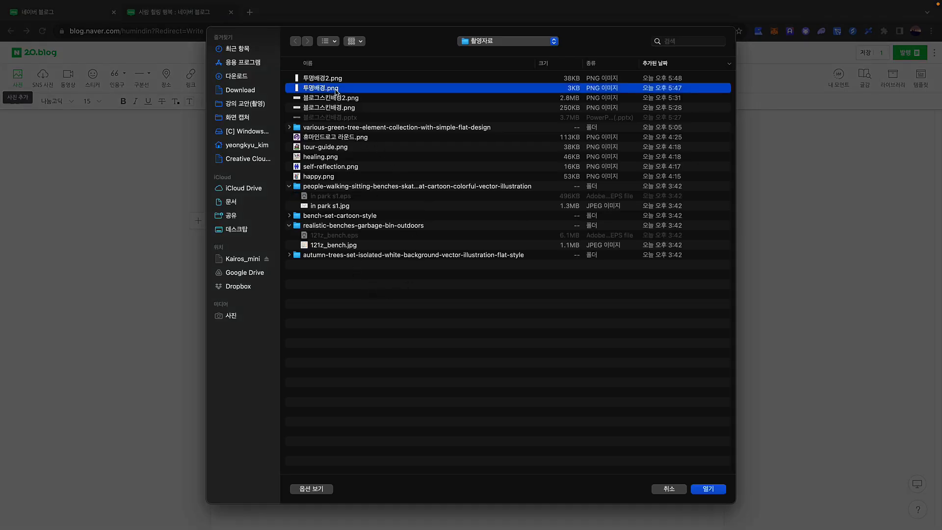
{"action": "left_click", "coordinate": [713, 490]}
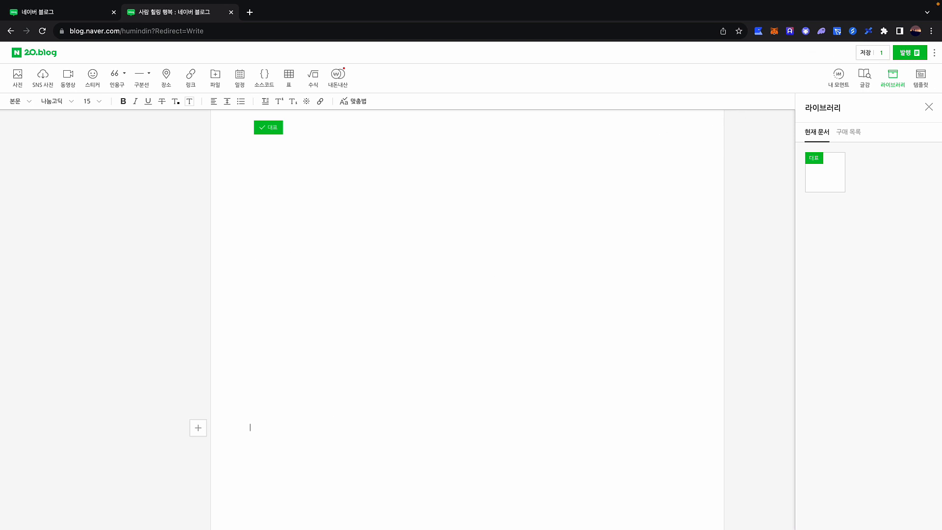
{"action": "left_click", "coordinate": [907, 53]}
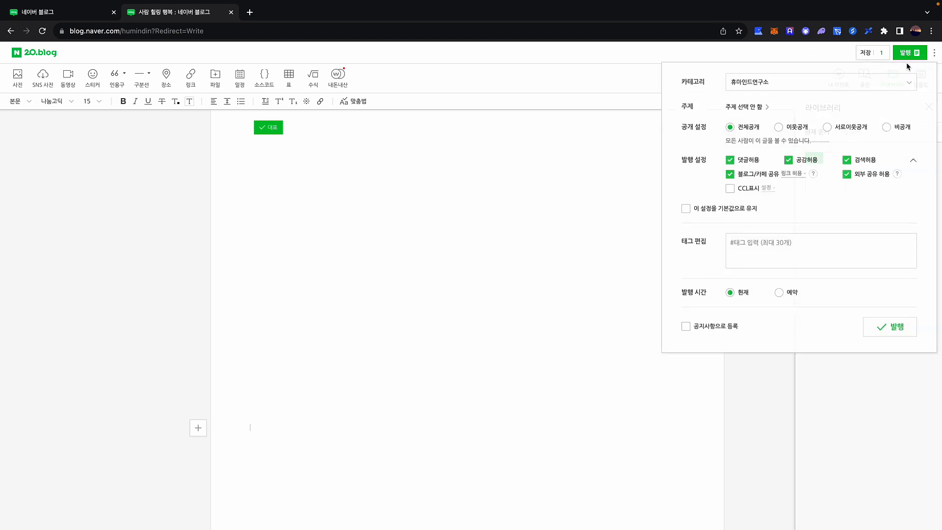
{"action": "left_click", "coordinate": [894, 131]}
{"action": "left_click", "coordinate": [896, 332]}
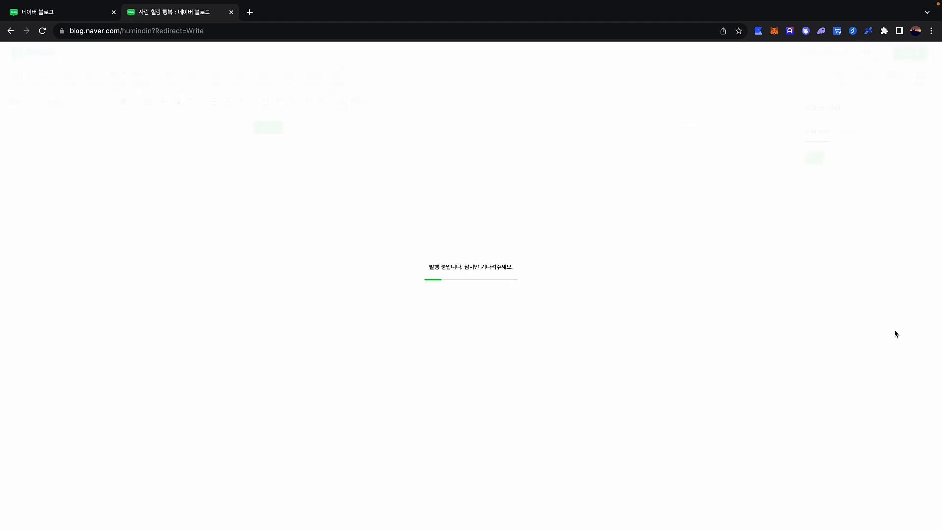
{"action": "scroll", "coordinate": [365, 317], "scroll_direction": "down", "scroll_amount": 4}
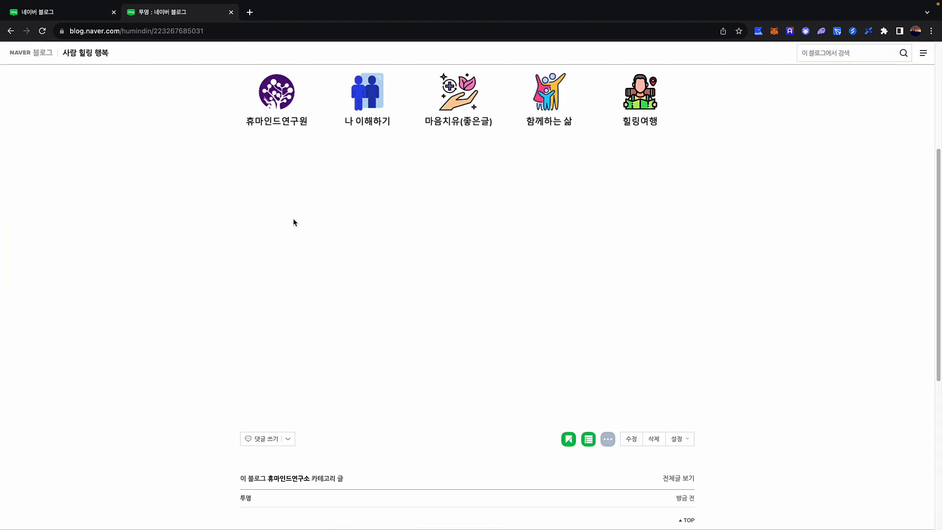
Find the invisible transparent image in the published post and copy its image address (이미지 주소 복사)
{"action": "scroll", "coordinate": [345, 233], "scroll_direction": "down", "scroll_amount": 4}
{"action": "scroll", "coordinate": [366, 269], "scroll_direction": "up", "scroll_amount": 7}
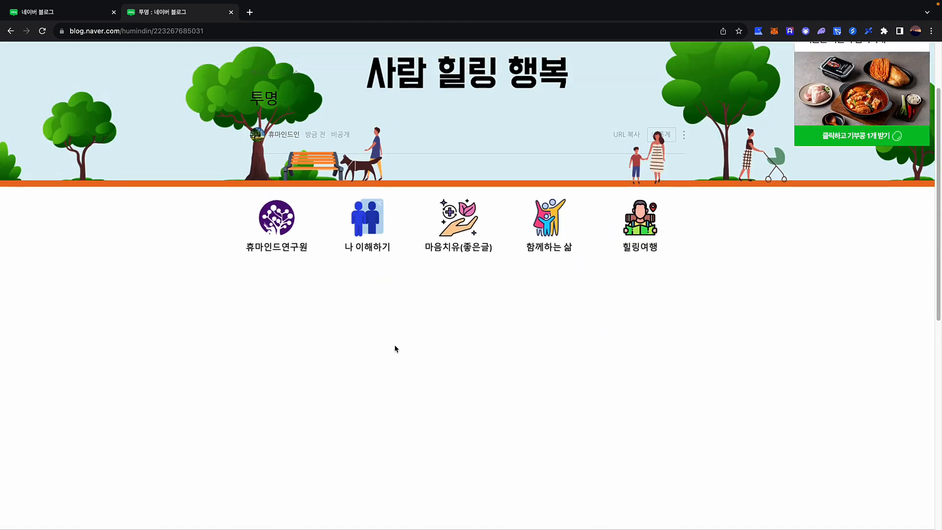
{"action": "left_click_drag", "start_coordinate": [394, 346], "coordinate": [254, 345]}
{"action": "left_click", "coordinate": [421, 345]}
{"action": "right_click", "coordinate": [279, 289]}
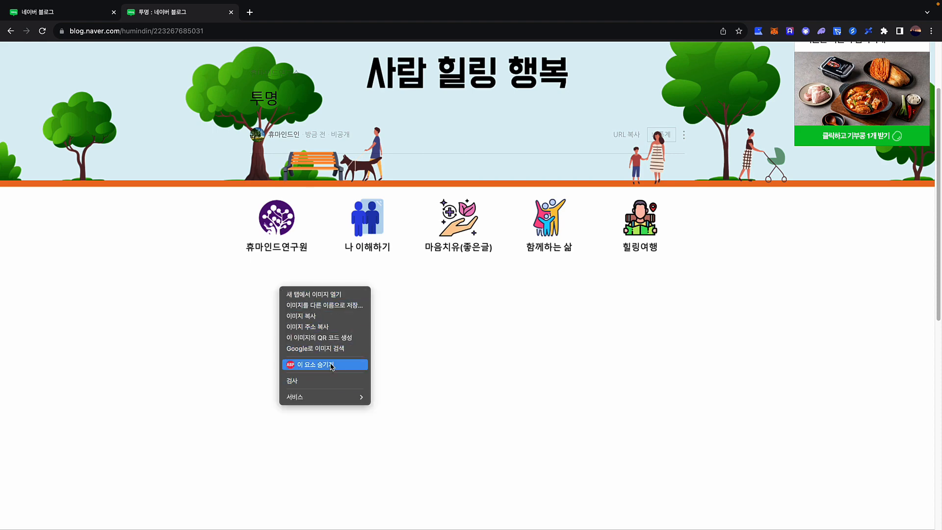
{"action": "left_click", "coordinate": [323, 327]}
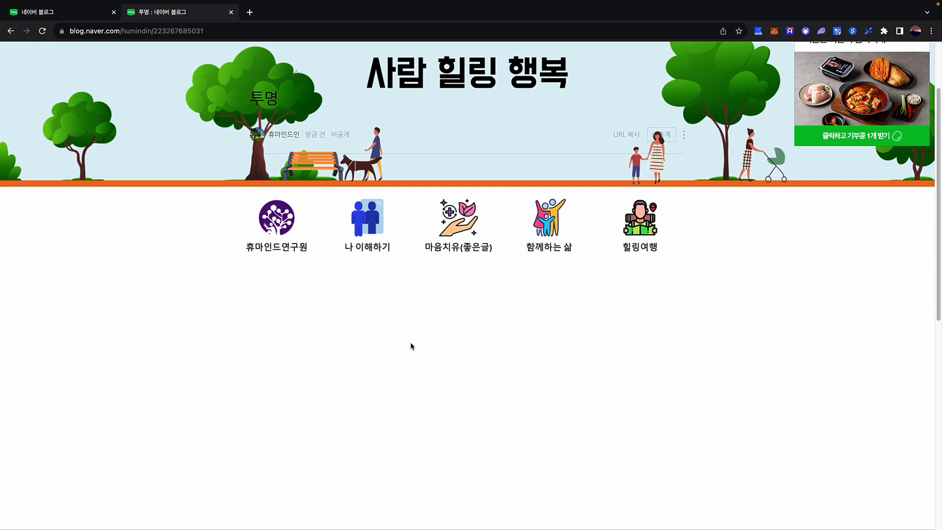
{"action": "scroll", "coordinate": [481, 315], "scroll_direction": "down", "scroll_amount": 10}
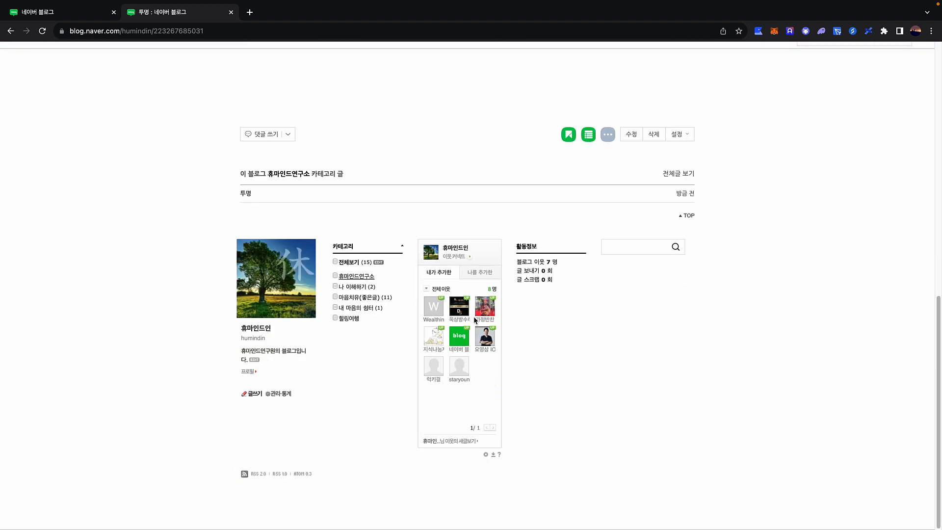
Go to 관리·통계 > 꾸미기 설정 > 레이아웃·위젯 설정 and open the 위젯직접등록 BETA form
{"action": "left_click", "coordinate": [275, 398]}
{"action": "left_click", "coordinate": [63, 80]}
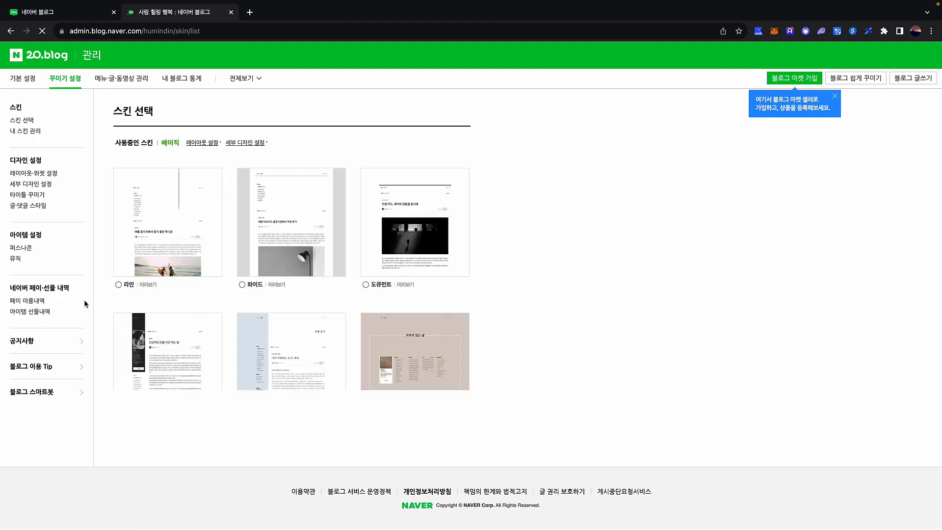
{"action": "left_click", "coordinate": [41, 174]}
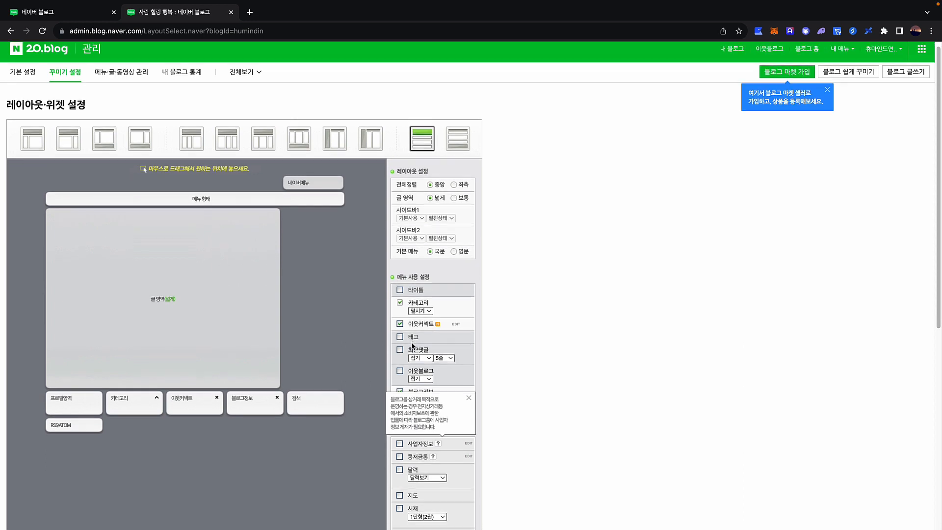
{"action": "scroll", "coordinate": [418, 358], "scroll_direction": "down", "scroll_amount": 5}
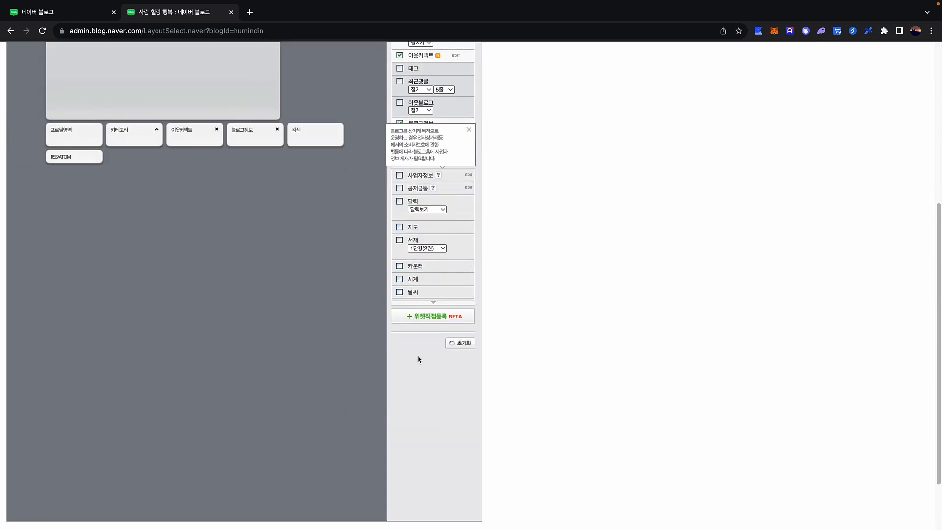
{"action": "left_click", "coordinate": [428, 318]}
{"action": "left_click", "coordinate": [380, 266]}
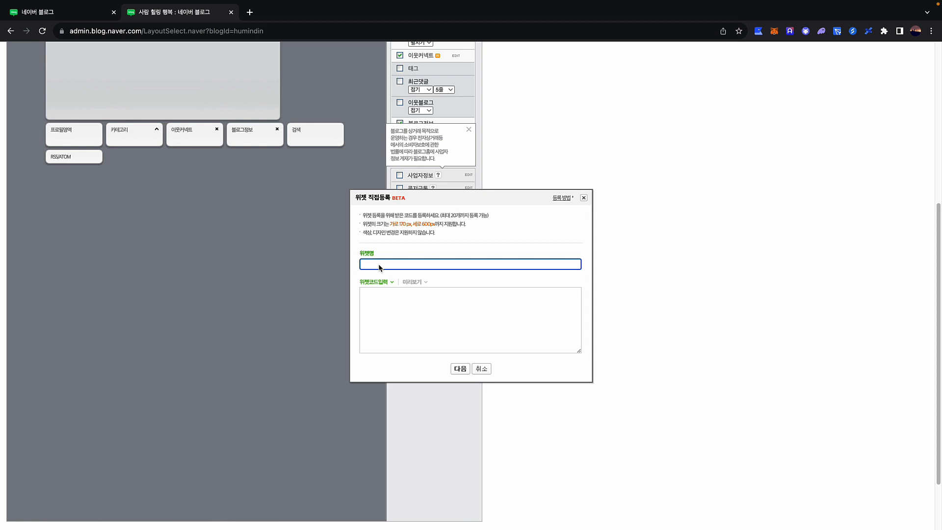
Name the widget 투명1 and write an img tag with the copied image address and usemap="#mymap"
{"action": "type", "text": "ㅌ"}
{"action": "type", "text": "명1"}
{"action": "left_click", "coordinate": [393, 300]}
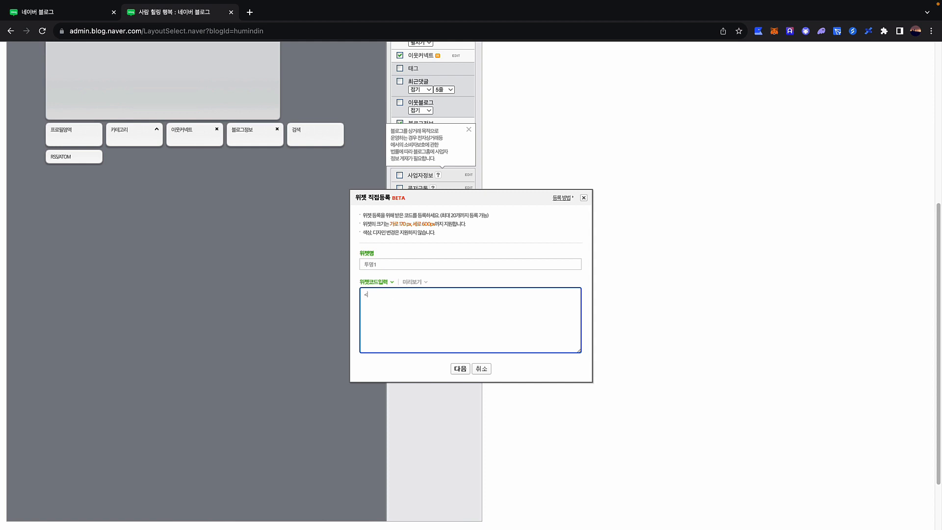
{"action": "type", "text": "<ㅑ"}
{"action": "key", "text": "BackSpace"}
{"action": "key", "text": "Caps_Lock"}
{"action": "type", "text": "img src=\""}
{"action": "type", "text": "https://postfiles.pstatic.net/MjAyMzExMTdfMTQ1/MDAxNzAwMjEzNDI5NjQ0.7RaNBqT2ReGTLTbgHC45_A7v2t0YTkPZaZn2nF0wuZIg.1eVXt-fE6a6MEMFUN3KGEgh9Cj-9YD16ZtSMgeoz7YIg.PNG.humindco/%ED%88%AC%EB%AA%85%EB%B0%B0%EA%B2%BD.png?type=w966"}
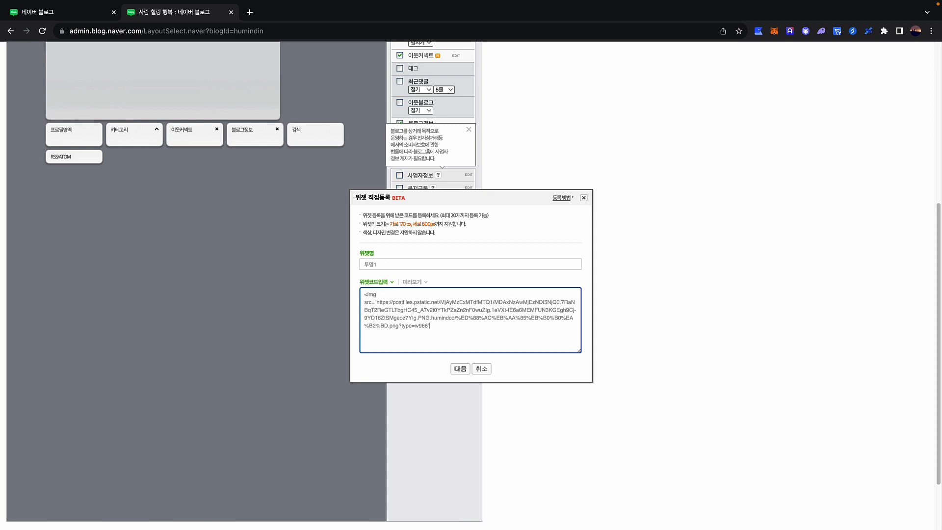
{"action": "type", "text": "usemap=\"#mymap\">"}
Preview the 투명1 widget, register it and acknowledge the notice
{"action": "left_click", "coordinate": [460, 369]}
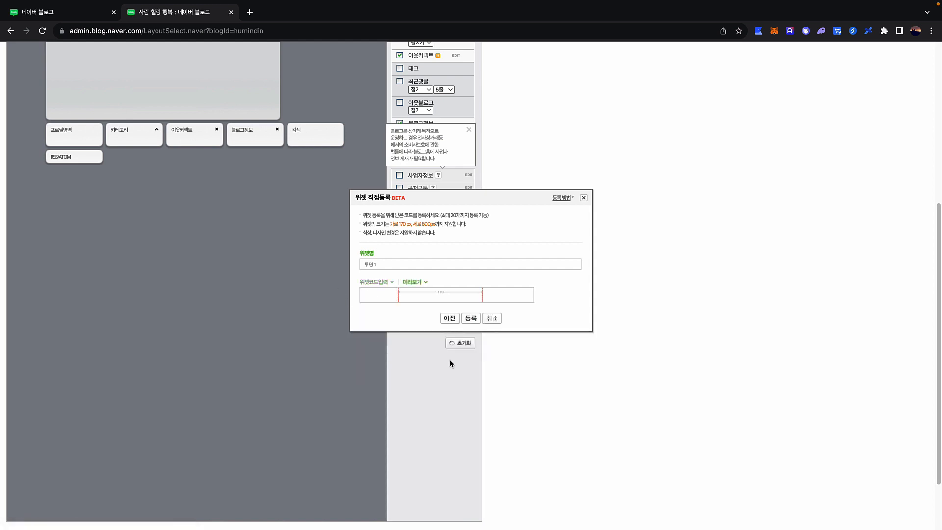
{"action": "scroll", "coordinate": [430, 352], "scroll_direction": "down", "scroll_amount": 3}
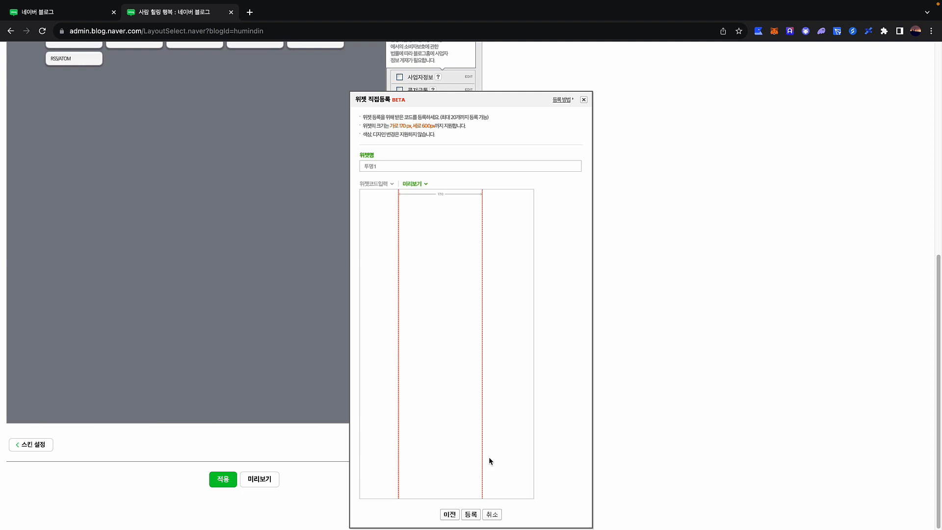
{"action": "left_click", "coordinate": [470, 514]}
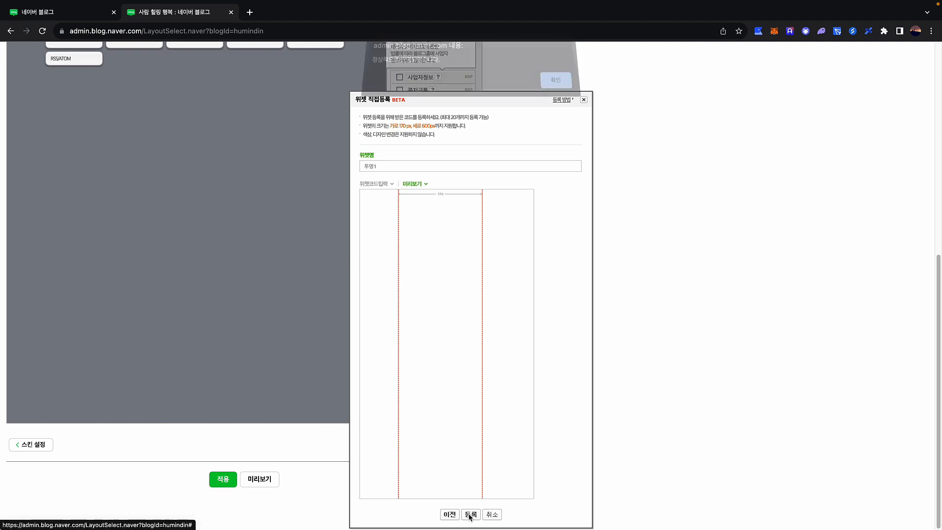
{"action": "left_click", "coordinate": [549, 85]}
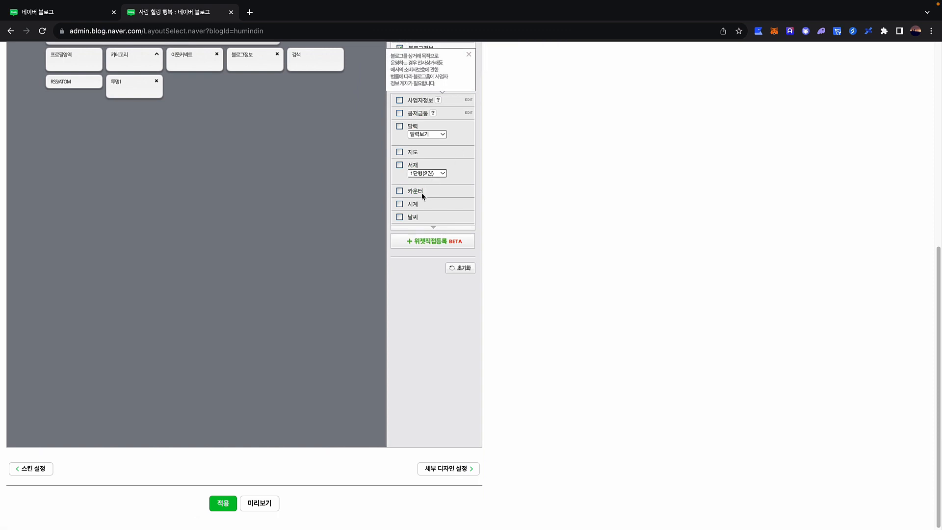
Reopen 투명1's code in EDIT, copy the whole image code, and cancel out
{"action": "scroll", "coordinate": [397, 216], "scroll_direction": "up", "scroll_amount": 3}
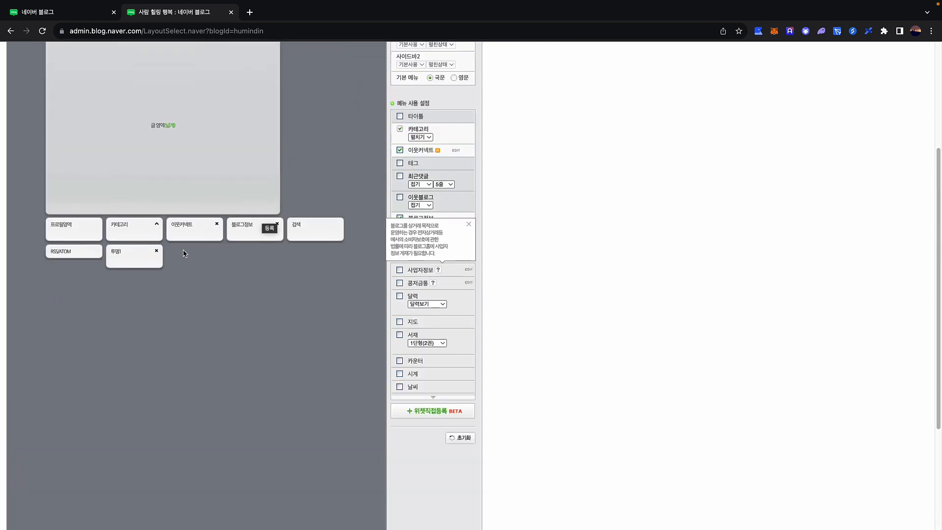
{"action": "scroll", "coordinate": [451, 319], "scroll_direction": "down", "scroll_amount": 1}
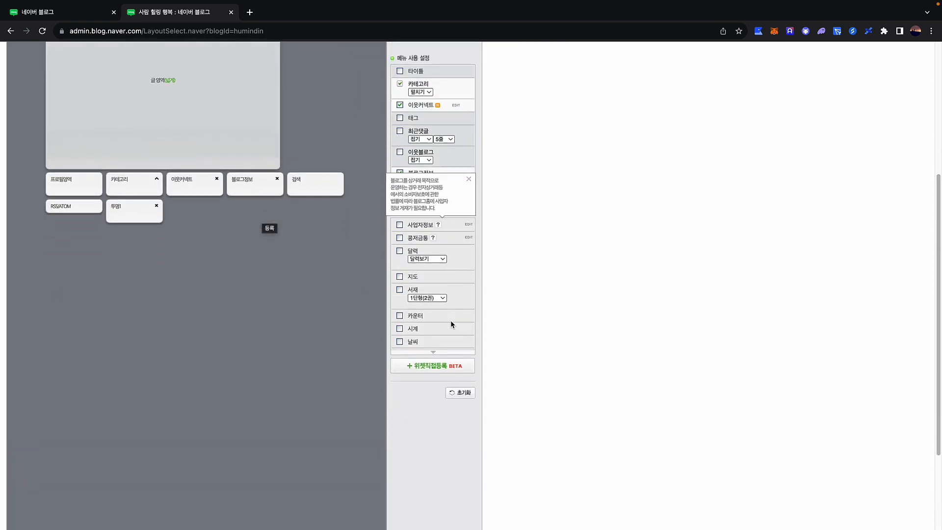
{"action": "left_click", "coordinate": [432, 352]}
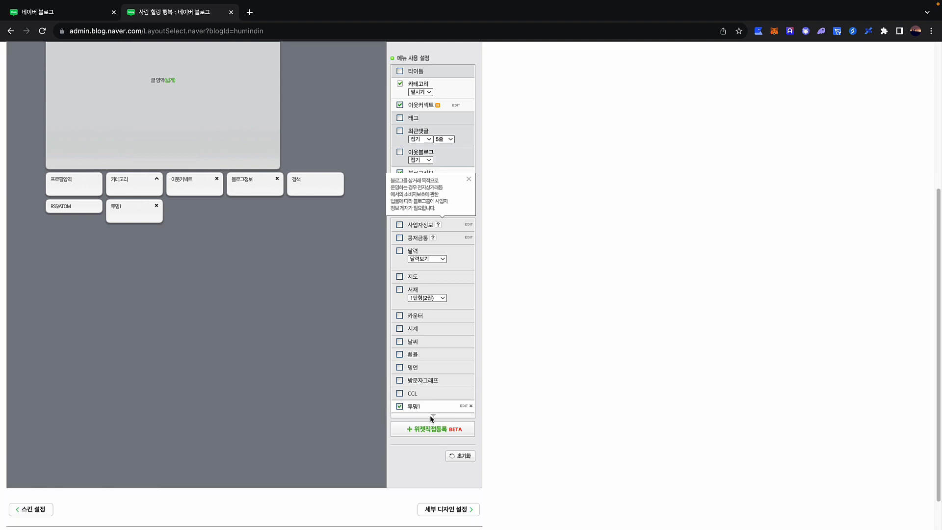
{"action": "left_click", "coordinate": [463, 406]}
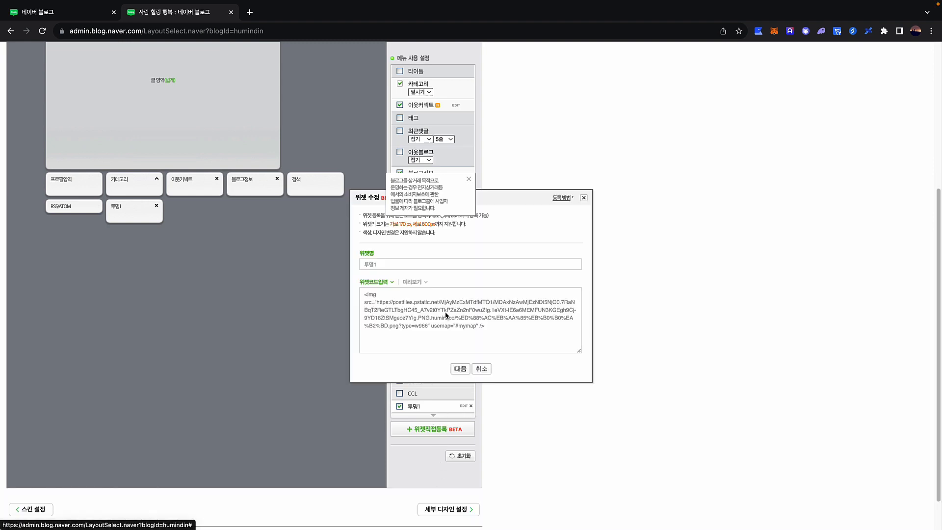
{"action": "left_click_drag", "start_coordinate": [502, 326], "coordinate": [353, 294]}
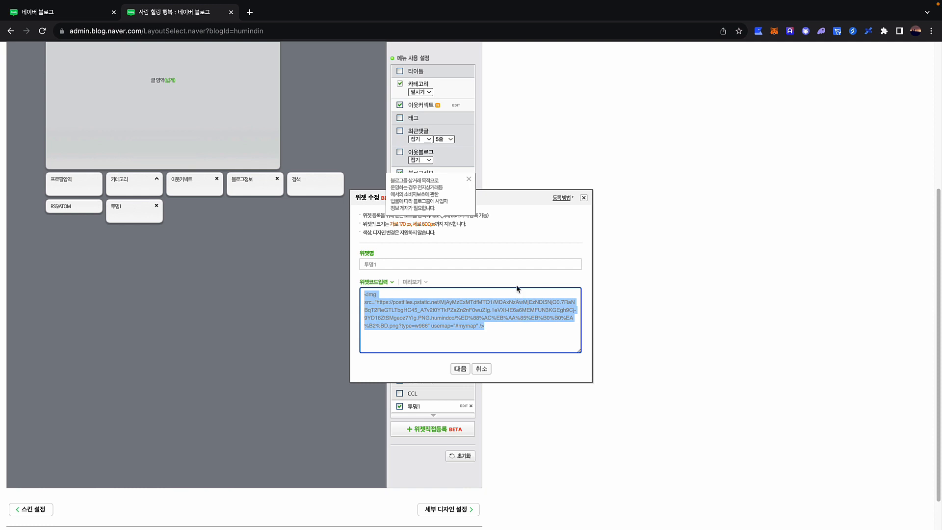
{"action": "left_click", "coordinate": [482, 370]}
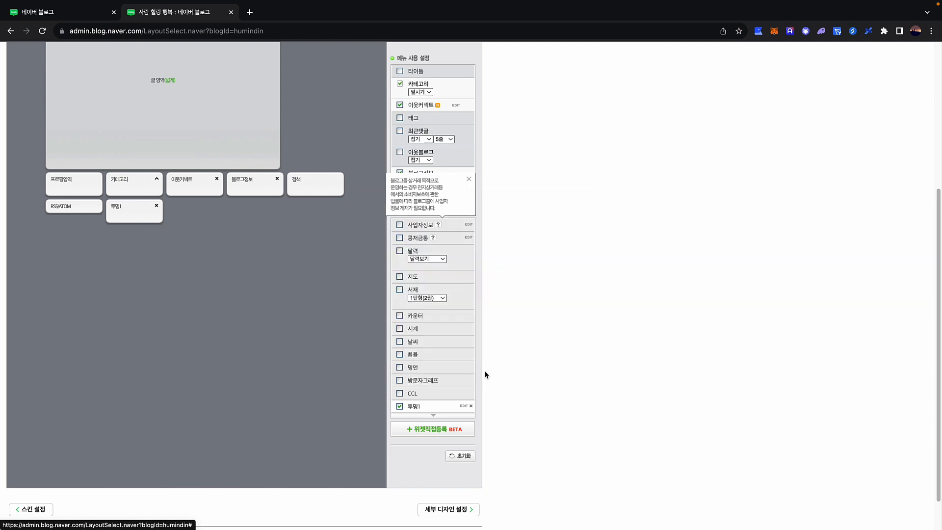
Register widget 투명2 with the pasted image-map code
{"action": "left_click", "coordinate": [429, 431]}
{"action": "left_click", "coordinate": [390, 263]}
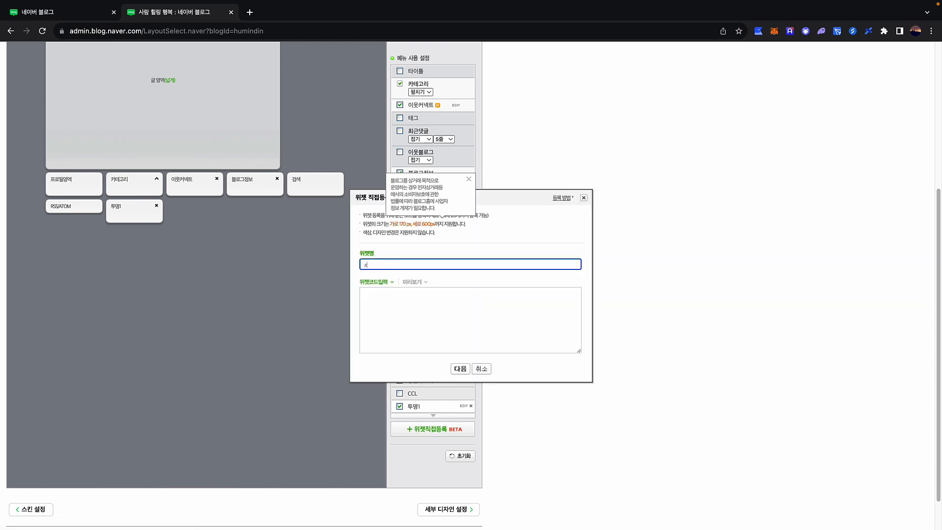
{"action": "type", "text": "ㅌ"}
{"action": "type", "text": "명2"}
{"action": "left_click", "coordinate": [415, 320]}
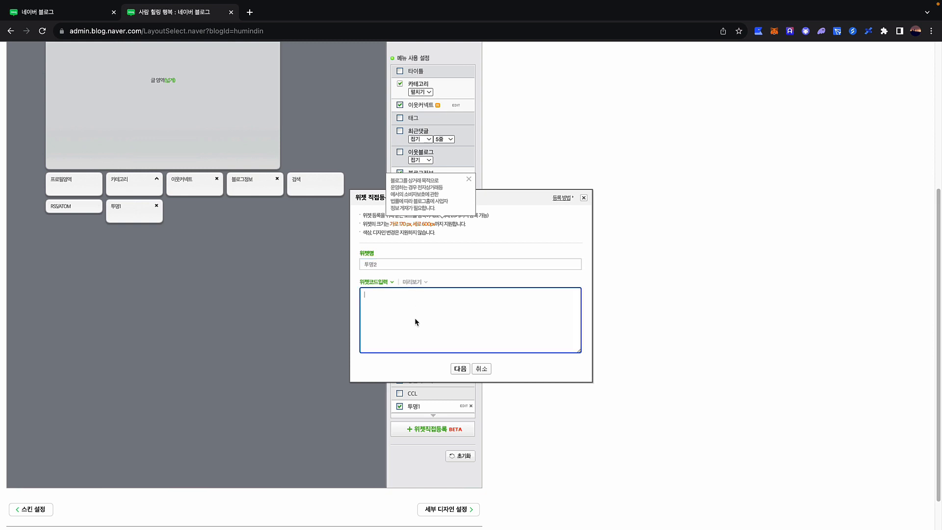
{"action": "key", "text": "super+v"}
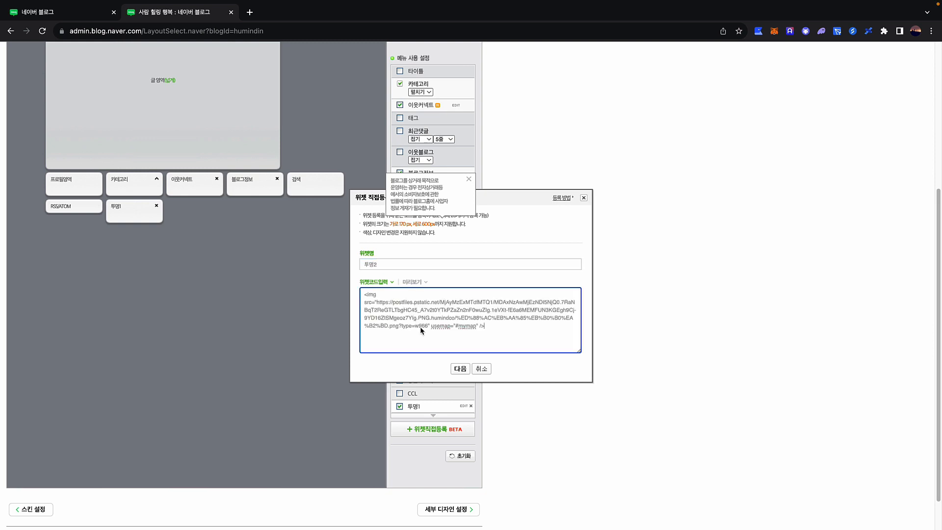
{"action": "left_click", "coordinate": [460, 371]}
{"action": "scroll", "coordinate": [458, 319], "scroll_direction": "down", "scroll_amount": 2}
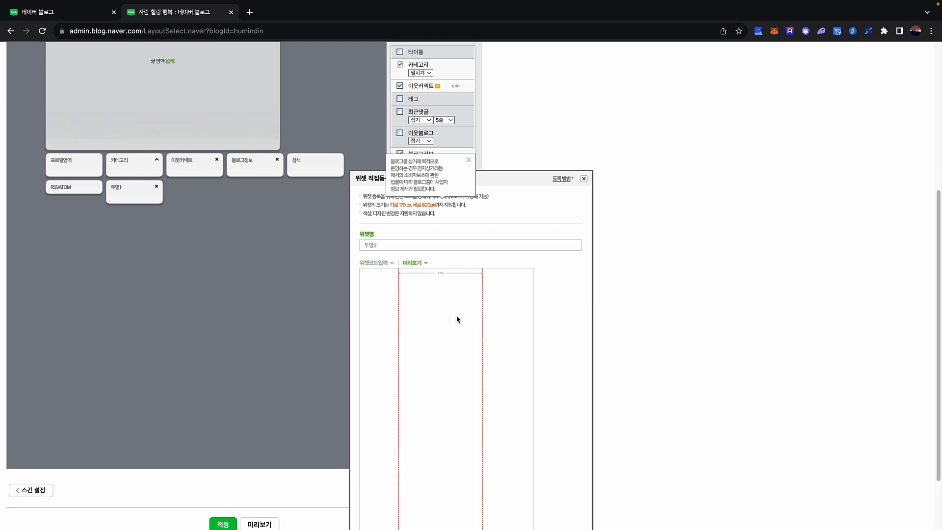
{"action": "left_click", "coordinate": [471, 514]}
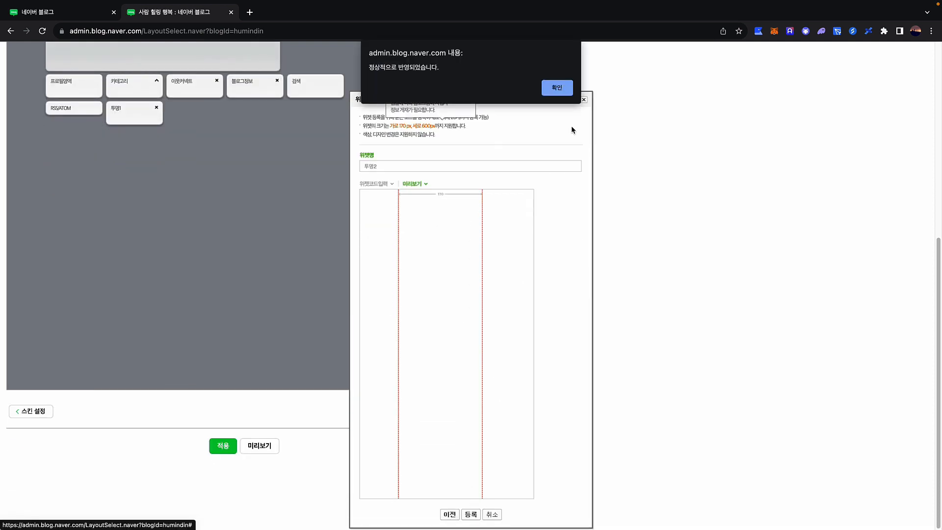
{"action": "left_click", "coordinate": [557, 89]}
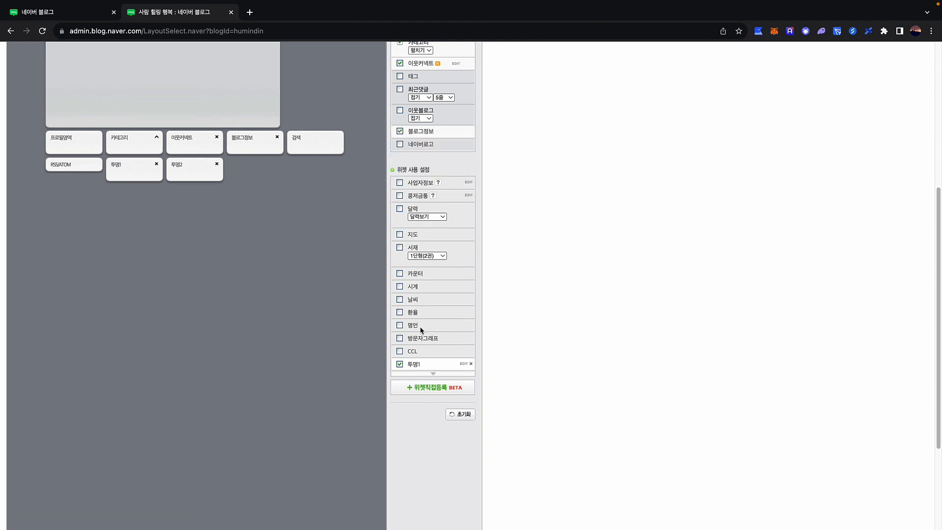
{"action": "scroll", "coordinate": [421, 338], "scroll_direction": "down", "scroll_amount": 2}
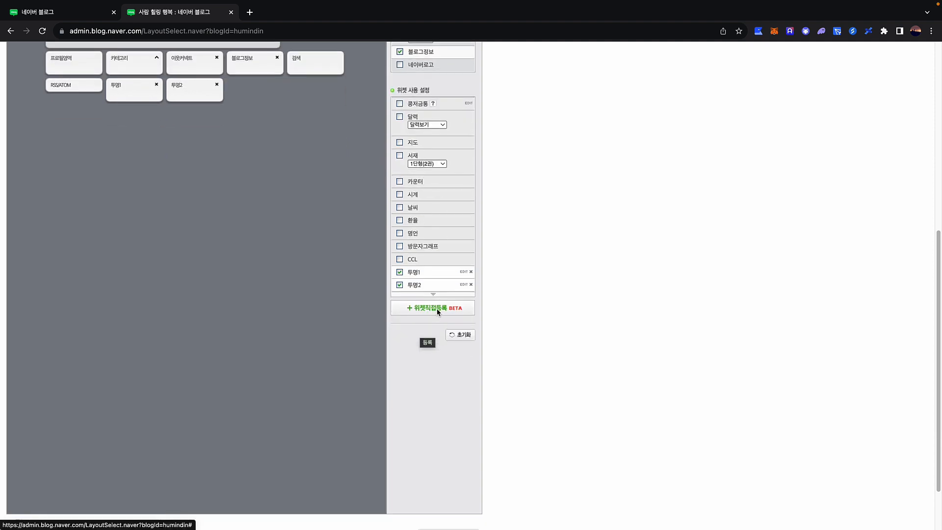
Line up the transparent widgets 투명1, 투명2 and 투명3 in the top row above the post area
{"action": "left_click", "coordinate": [426, 309]}
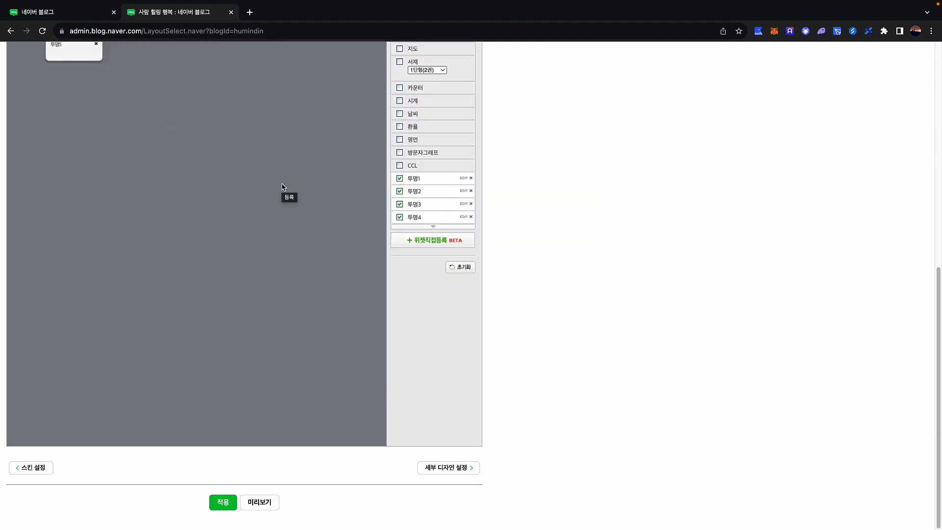
{"action": "scroll", "coordinate": [273, 192], "scroll_direction": "up", "scroll_amount": 3}
{"action": "scroll", "coordinate": [272, 192], "scroll_direction": "up", "scroll_amount": 6}
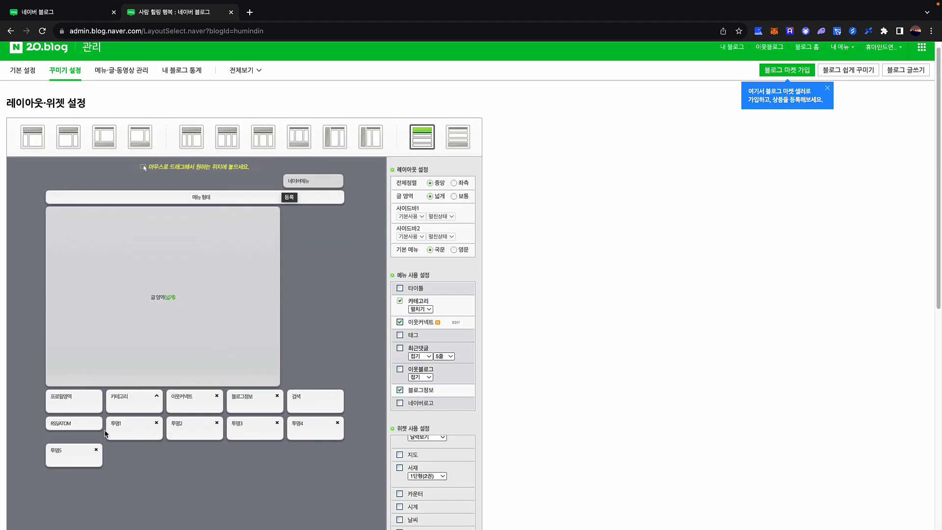
{"action": "left_click_drag", "start_coordinate": [125, 437], "coordinate": [56, 127]}
{"action": "left_click_drag", "start_coordinate": [141, 371], "coordinate": [133, 129]}
{"action": "left_click_drag", "start_coordinate": [143, 366], "coordinate": [196, 140]}
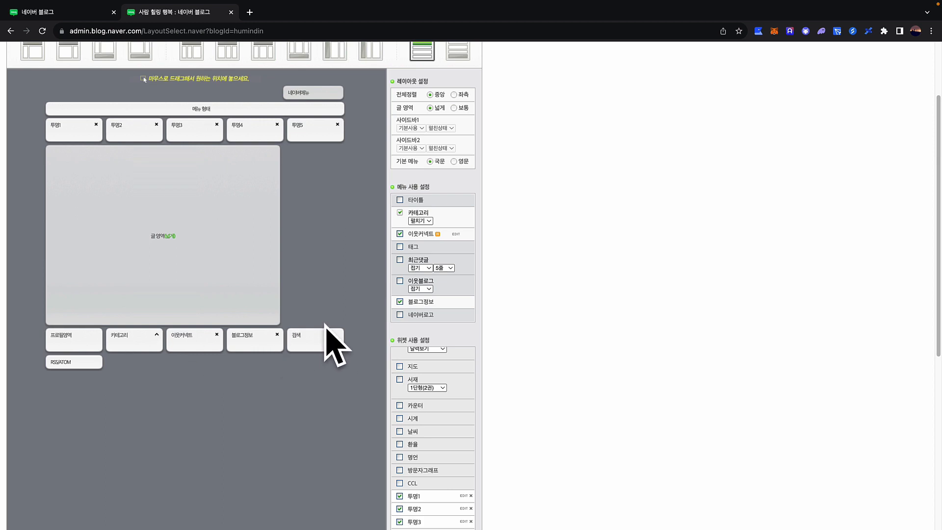
Apply the new layout to the blog and confirm
{"action": "scroll", "coordinate": [294, 388], "scroll_direction": "down", "scroll_amount": 6}
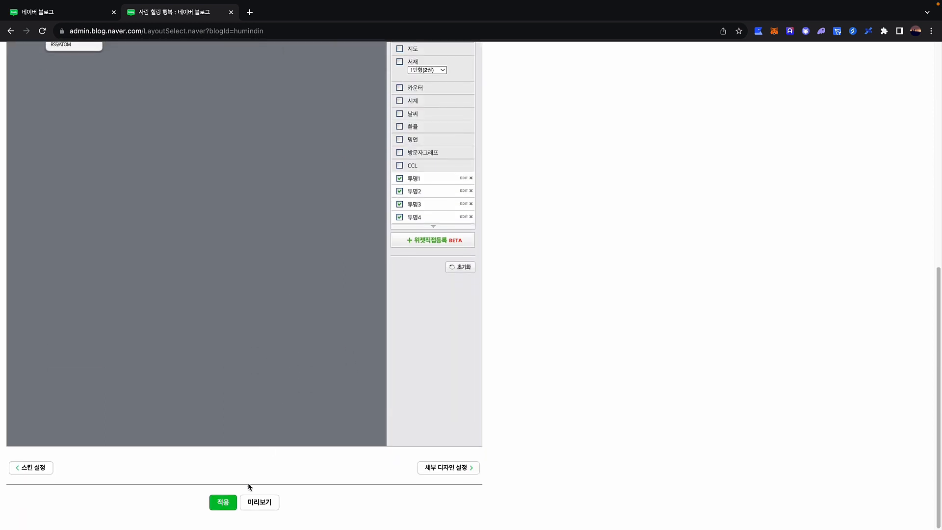
{"action": "left_click", "coordinate": [217, 504]}
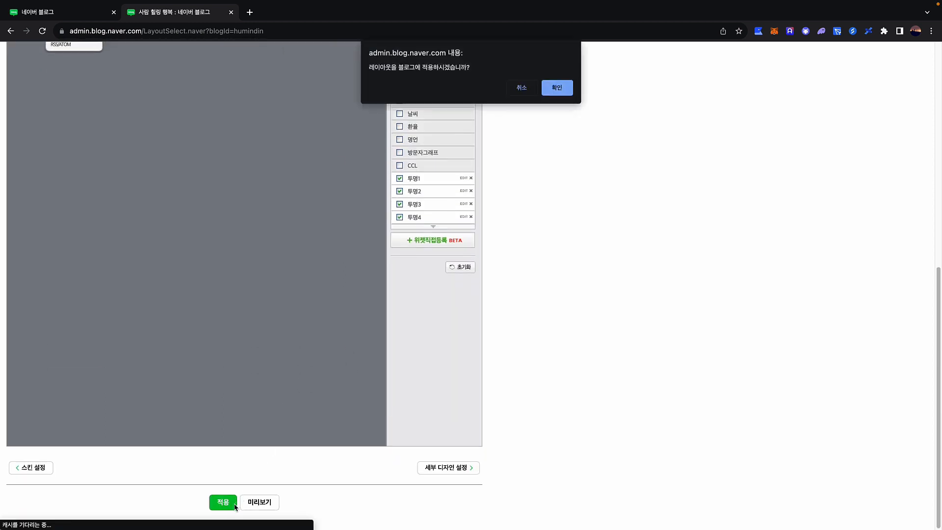
{"action": "key", "text": "Return"}
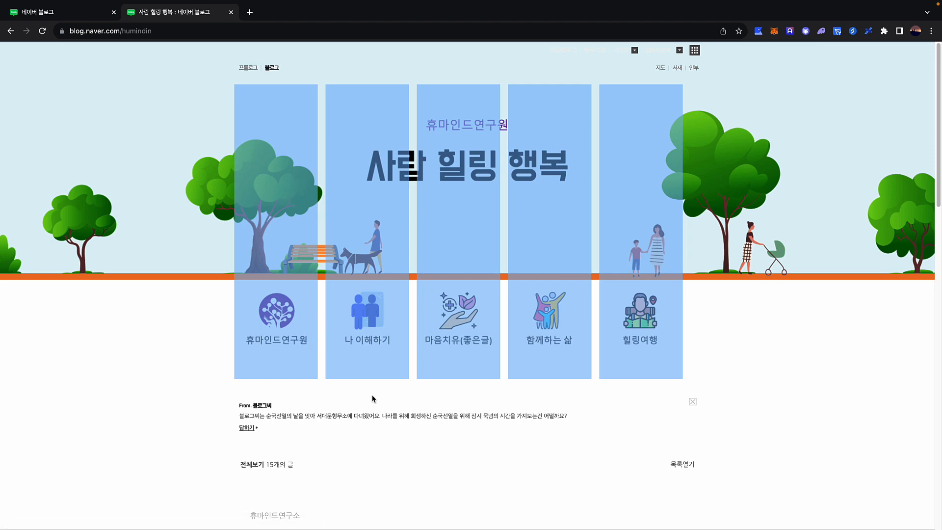
{"action": "scroll", "coordinate": [373, 398], "scroll_direction": "down", "scroll_amount": 2}
{"action": "scroll", "coordinate": [322, 385], "scroll_direction": "down", "scroll_amount": 3}
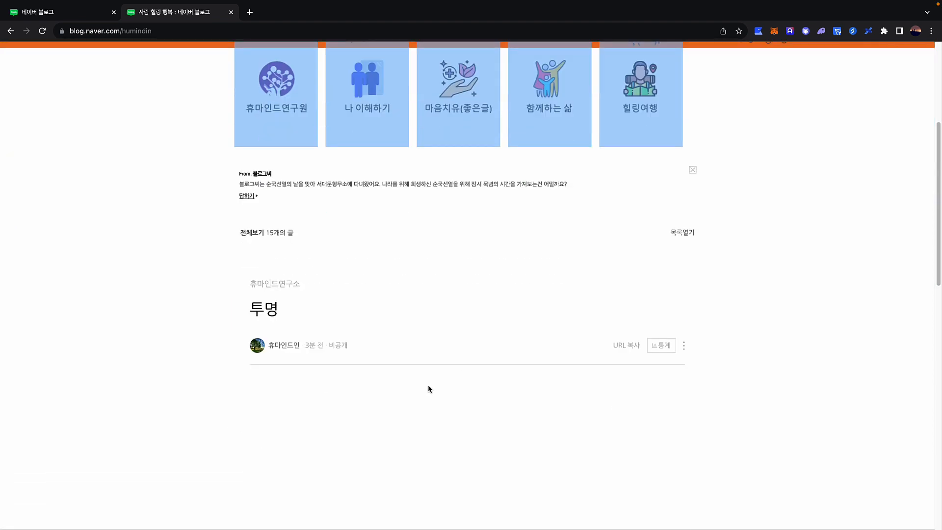
{"action": "scroll", "coordinate": [417, 387], "scroll_direction": "up", "scroll_amount": 2}
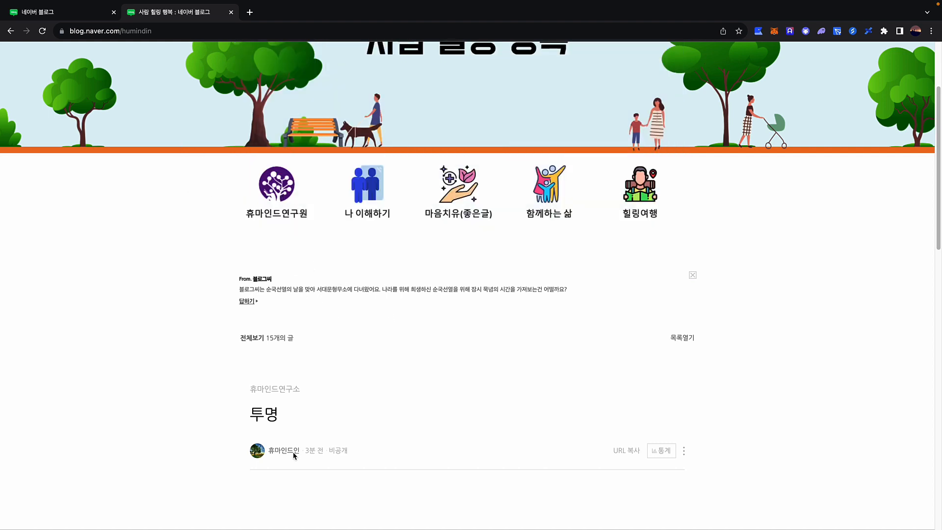
{"action": "scroll", "coordinate": [295, 455], "scroll_direction": "down", "scroll_amount": 1}
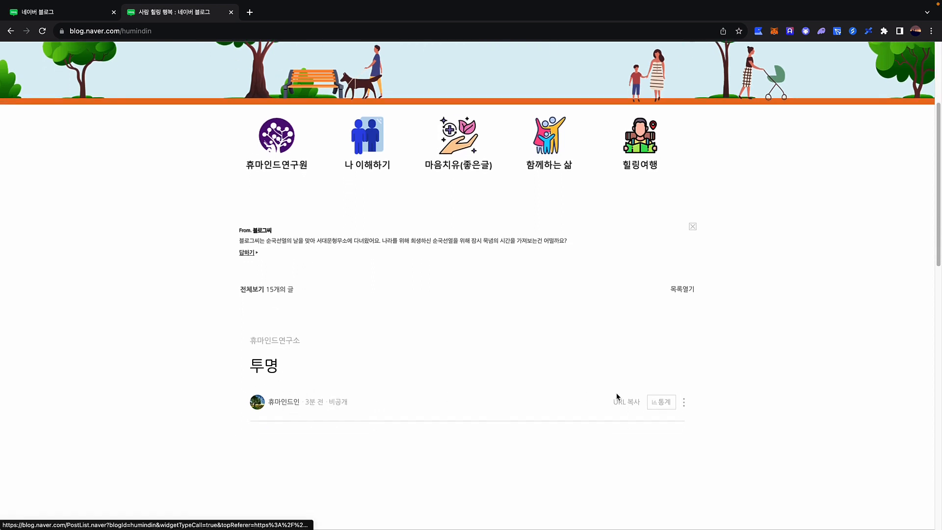
{"action": "scroll", "coordinate": [618, 397], "scroll_direction": "up", "scroll_amount": 4}
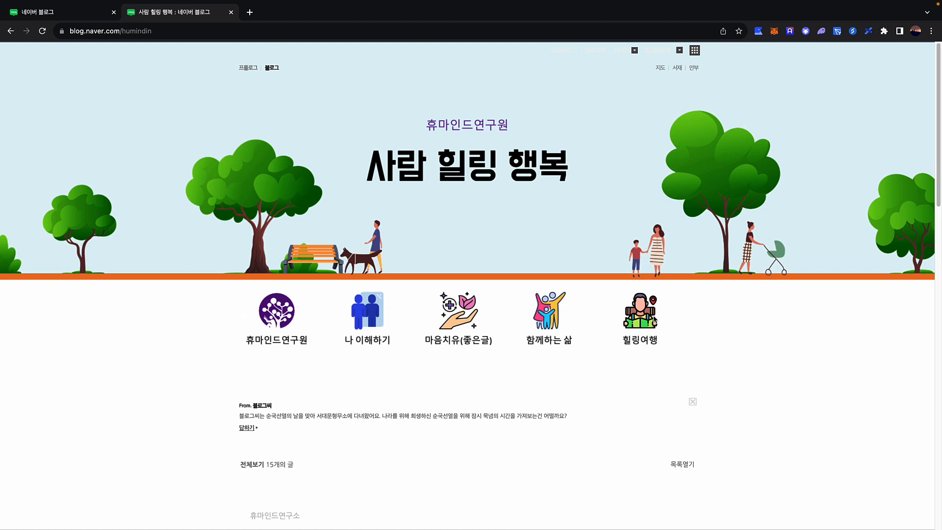
{"action": "left_click_drag", "start_coordinate": [682, 304], "coordinate": [282, 261]}
{"action": "left_click", "coordinate": [219, 259]}
{"action": "left_click_drag", "start_coordinate": [219, 262], "coordinate": [247, 260]}
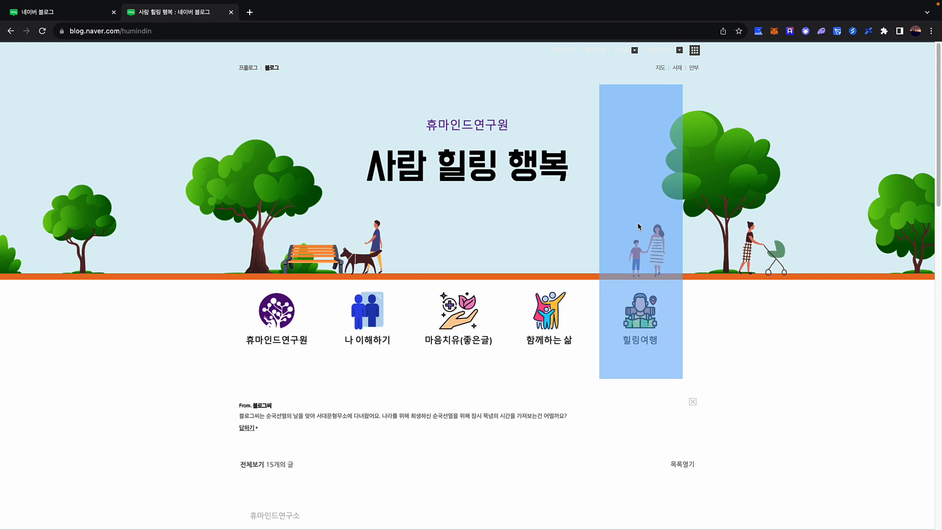
Screenshot the 힐링여행 widget column with Cmd+Shift+4 and open it in Preview
{"action": "key", "text": "super+shift+4"}
{"action": "left_click_drag", "start_coordinate": [600, 85], "coordinate": [683, 379]}
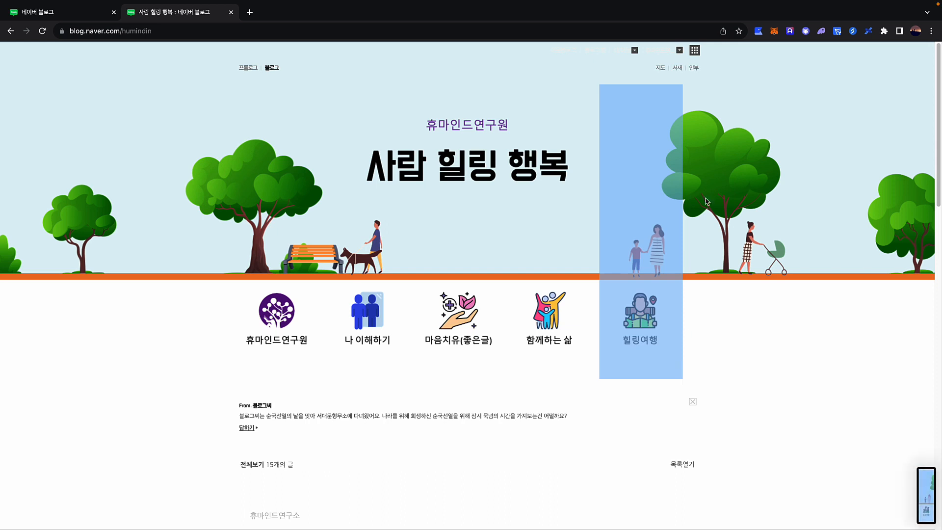
{"action": "left_click", "coordinate": [928, 495]}
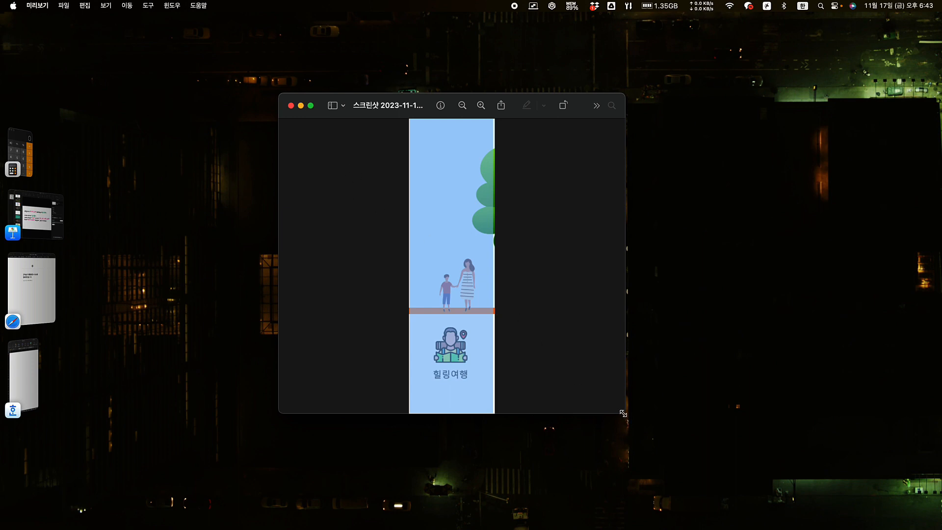
Enlarge the Preview window and crop the screenshot to a rectangle around the 힐링여행 column
{"action": "left_click_drag", "start_coordinate": [625, 414], "coordinate": [729, 426]}
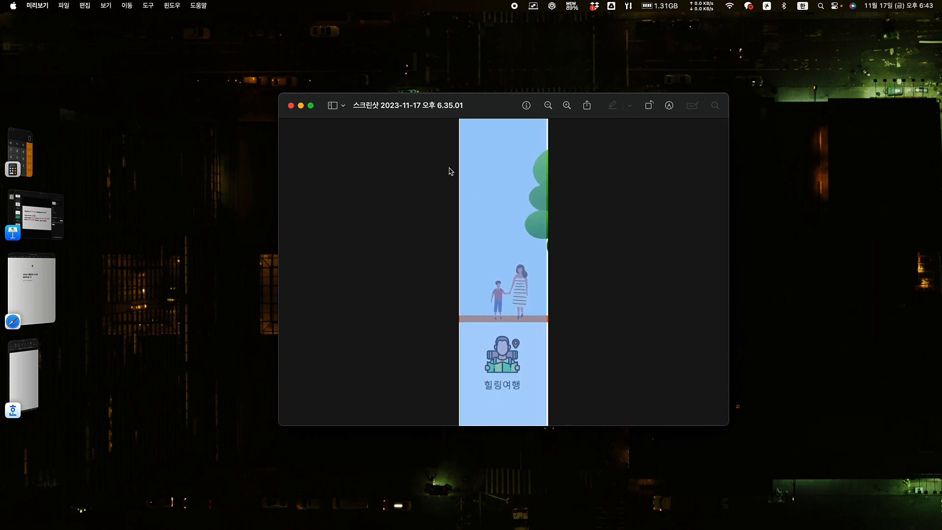
{"action": "left_click_drag", "start_coordinate": [432, 130], "coordinate": [601, 425]}
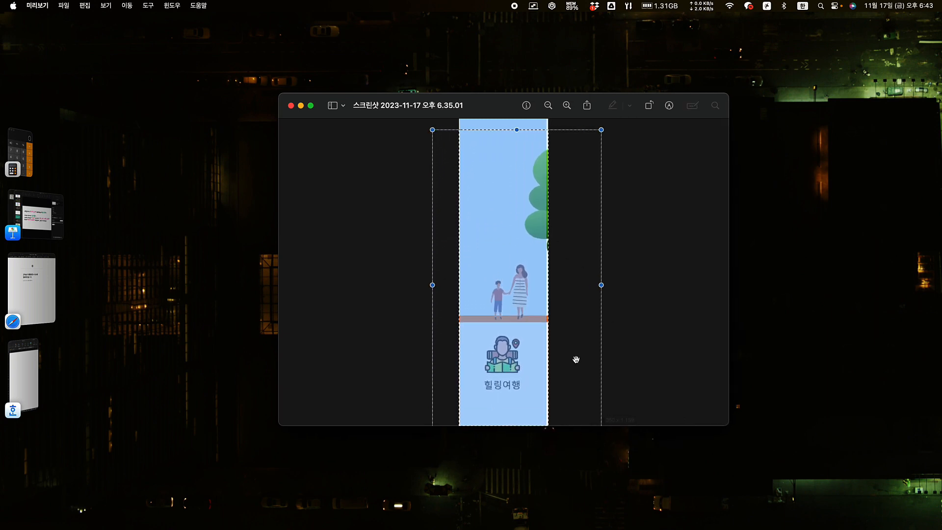
{"action": "left_click_drag", "start_coordinate": [489, 314], "coordinate": [434, 299]}
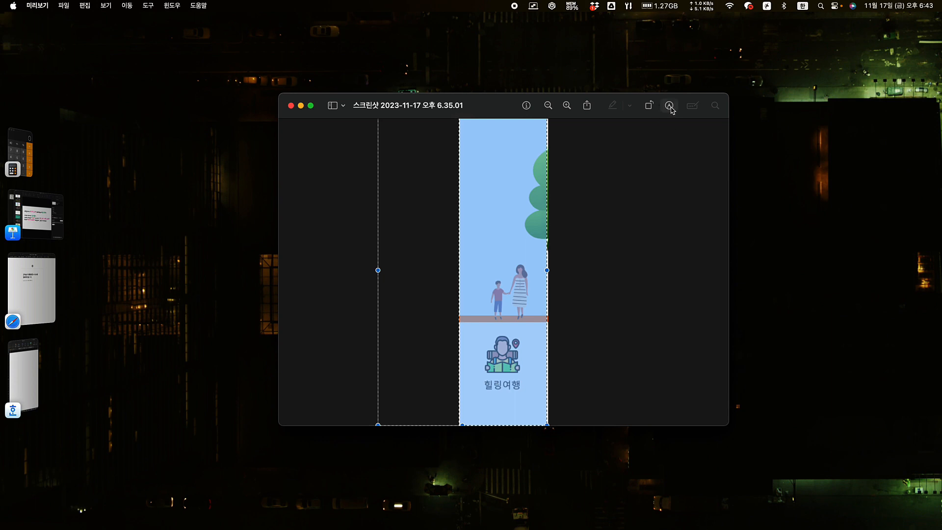
{"action": "left_click", "coordinate": [670, 105]}
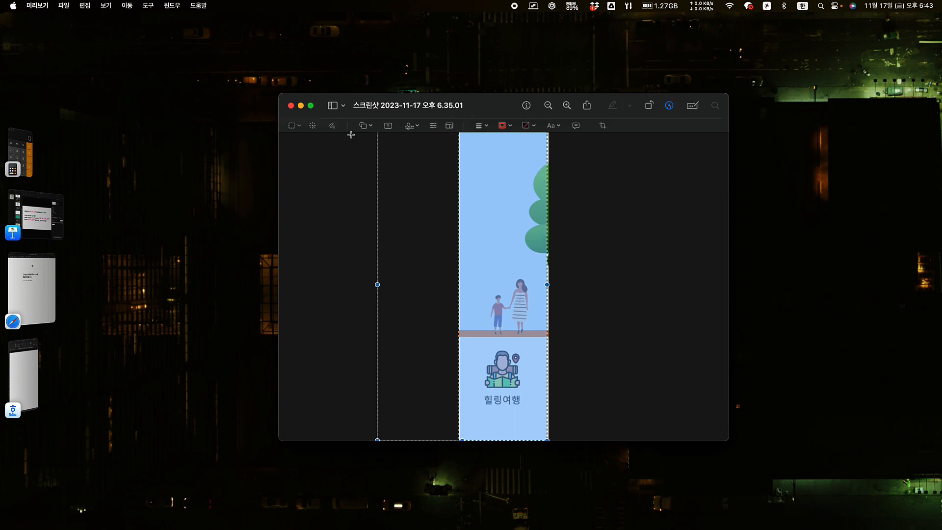
{"action": "left_click", "coordinate": [602, 125]}
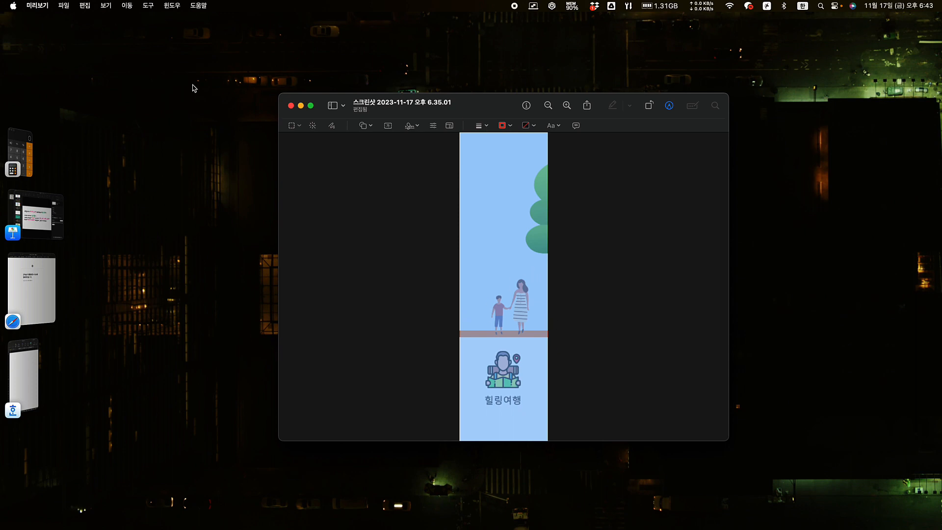
In Adjust Size, enter width 170 and height 600, giving 172 × 600 pixels, then zoom in
{"action": "left_click", "coordinate": [146, 5]}
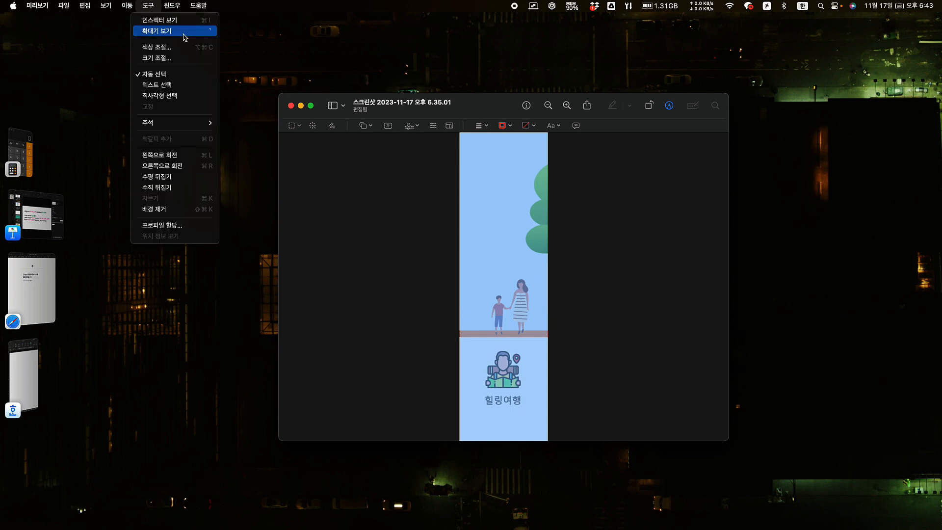
{"action": "left_click", "coordinate": [159, 59]}
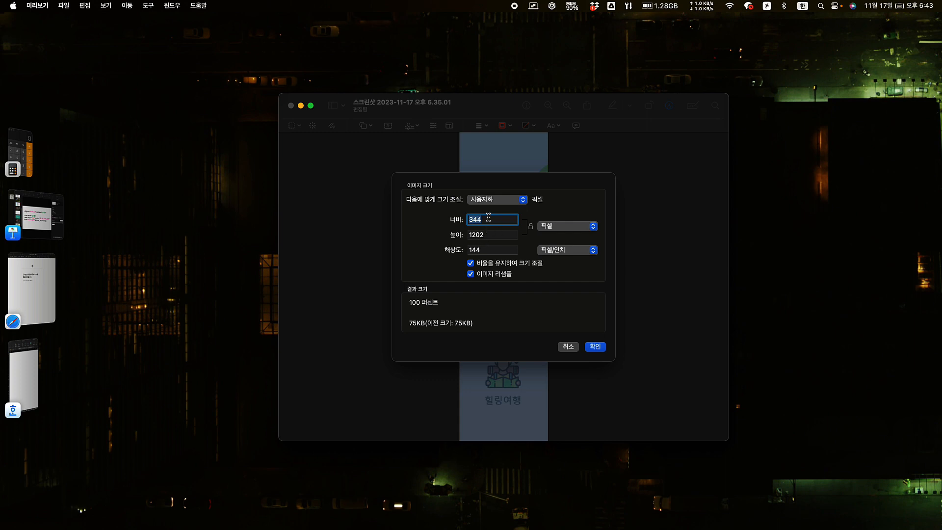
{"action": "type", "text": "170"}
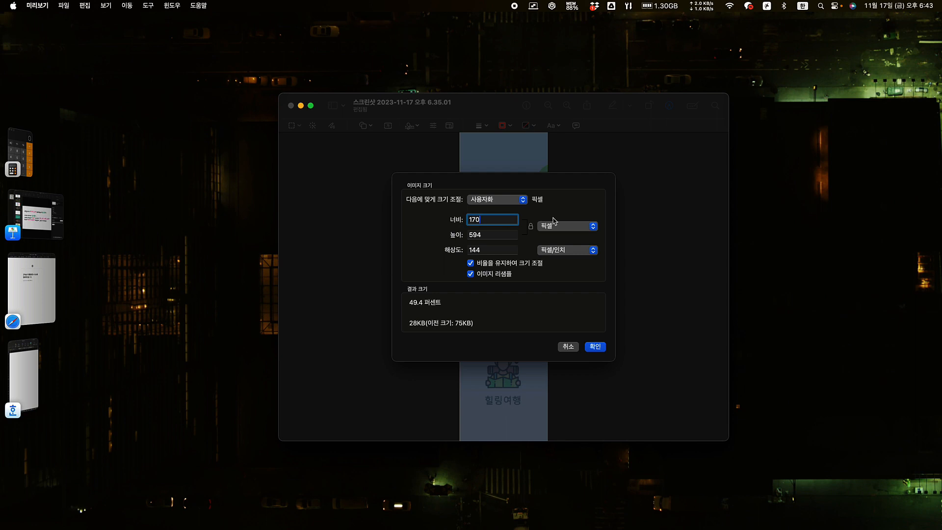
{"action": "key", "text": "Tab"}
{"action": "type", "text": "600"}
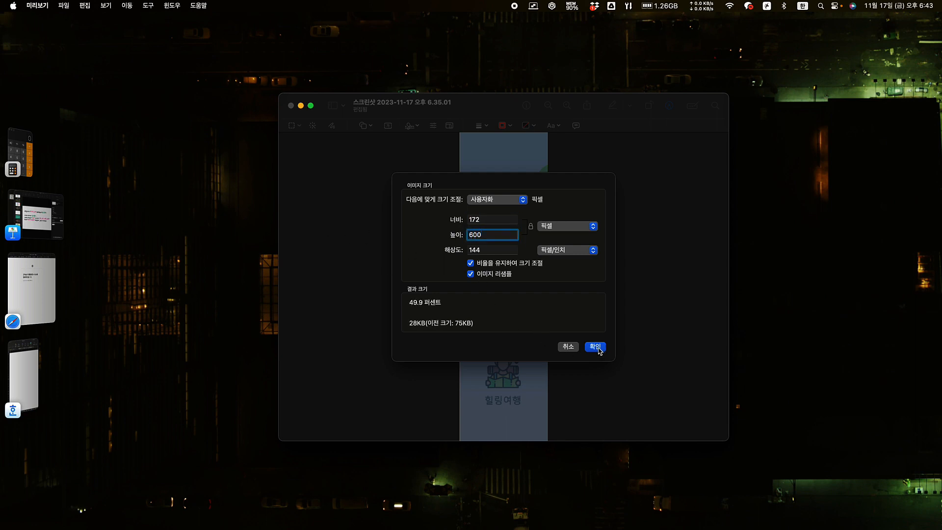
{"action": "left_click", "coordinate": [592, 348]}
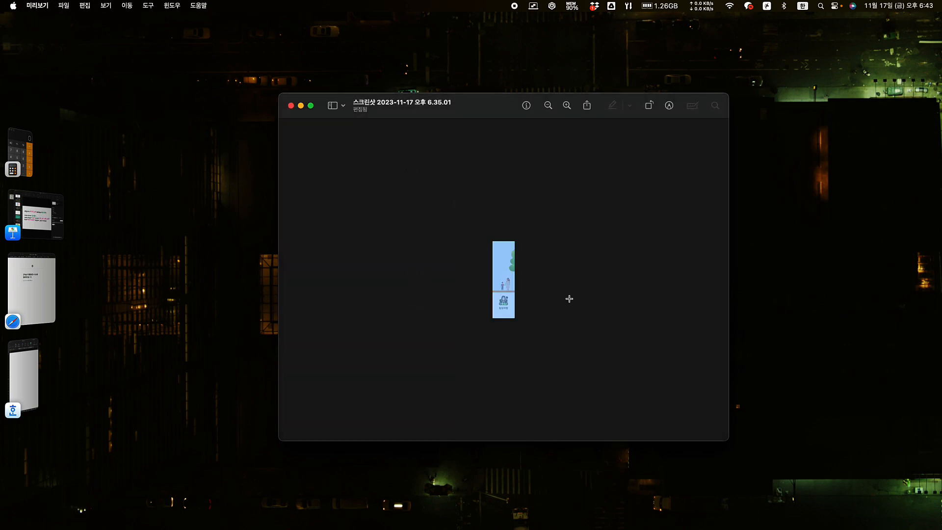
{"action": "left_click", "coordinate": [567, 105]}
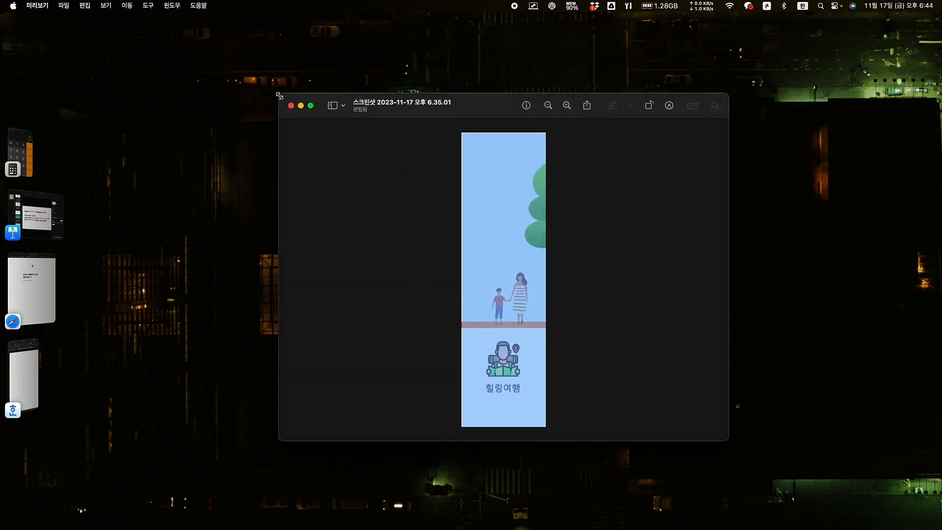
Enlarge and fit the image, select the lower 힐링여행 area to read coordinates 40, 420, 130, 540, then close it
{"action": "left_click_drag", "start_coordinate": [280, 96], "coordinate": [29, 14]}
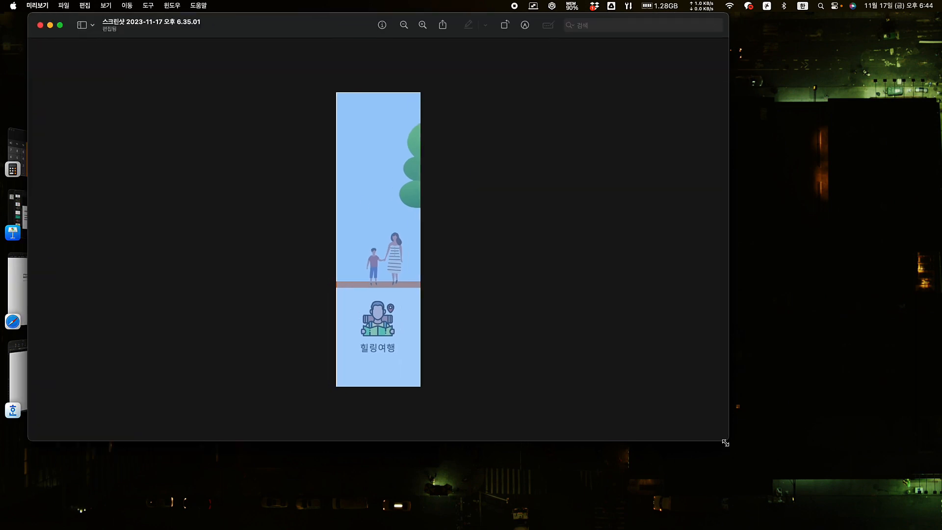
{"action": "left_click_drag", "start_coordinate": [725, 442], "coordinate": [884, 513]}
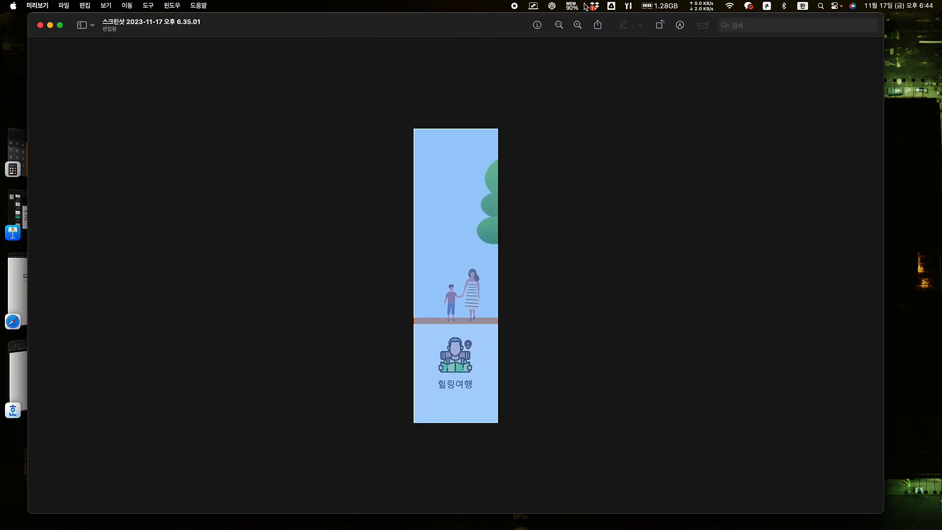
{"action": "left_click", "coordinate": [575, 26]}
{"action": "left_click", "coordinate": [561, 29]}
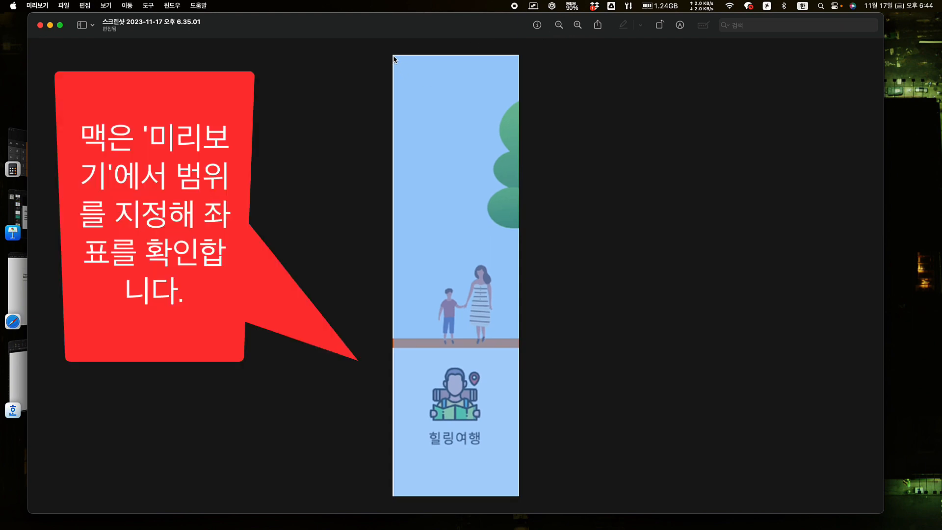
{"action": "left_click_drag", "start_coordinate": [393, 55], "coordinate": [491, 452]}
{"action": "left_click", "coordinate": [260, 195]}
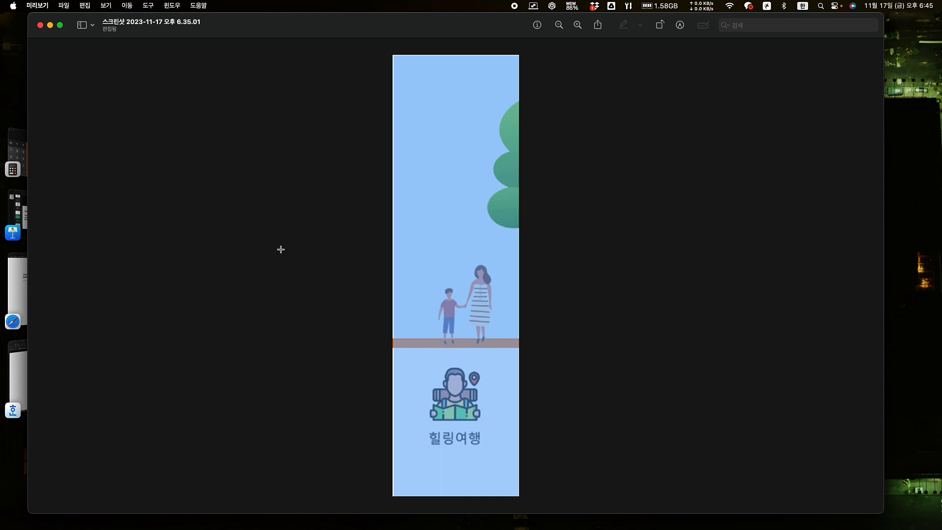
{"action": "left_click", "coordinate": [40, 25]}
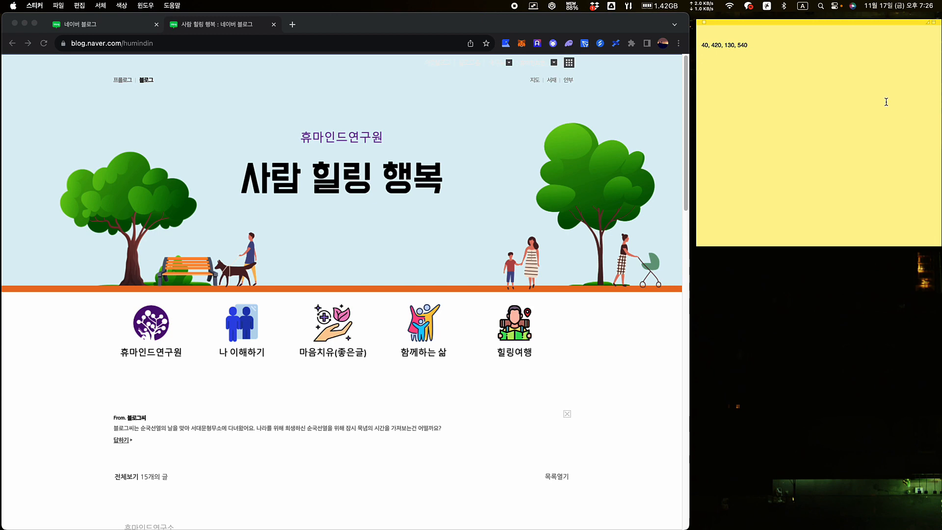
Copy the 휴마인드연구소 category link (categoryNo=5) and paste it into the sticky note
{"action": "scroll", "coordinate": [286, 304], "scroll_direction": "down", "scroll_amount": 15}
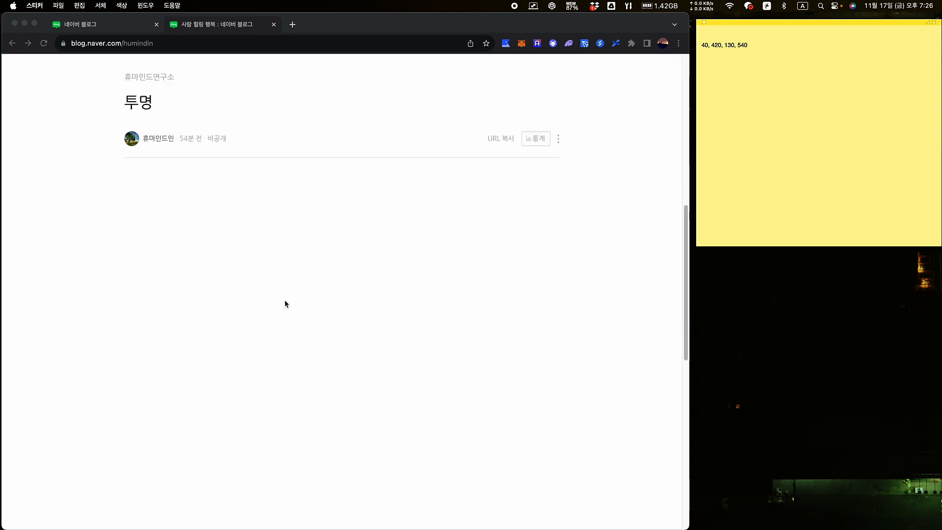
{"action": "scroll", "coordinate": [280, 304], "scroll_direction": "down", "scroll_amount": 5}
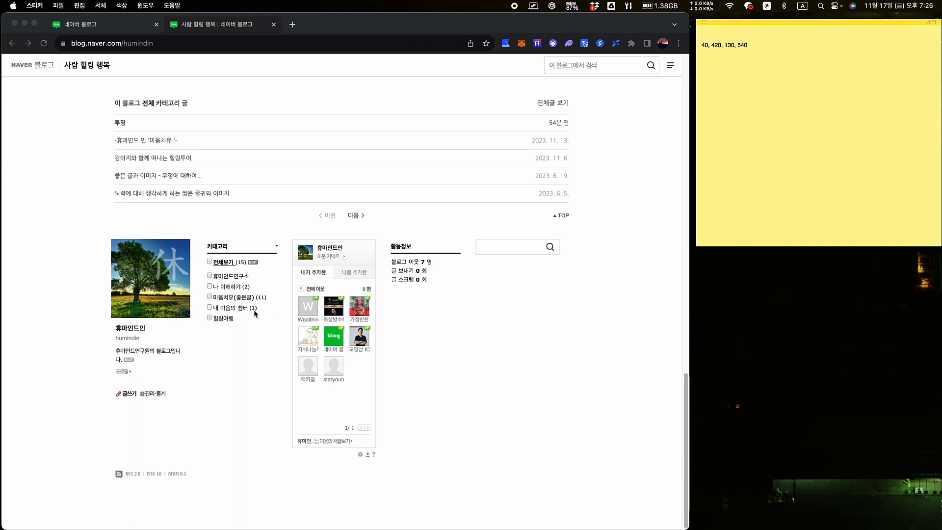
{"action": "right_click", "coordinate": [234, 277]}
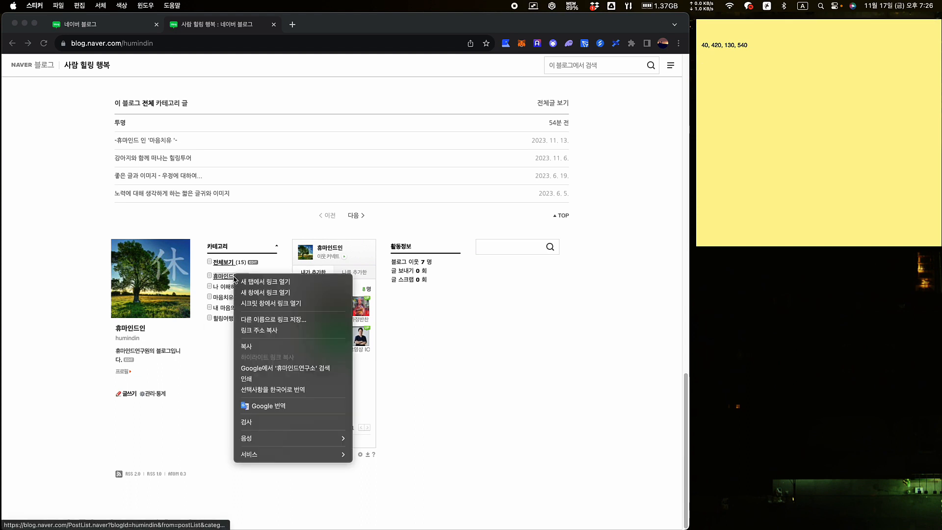
{"action": "left_click", "coordinate": [268, 331]}
{"action": "left_click", "coordinate": [709, 206]}
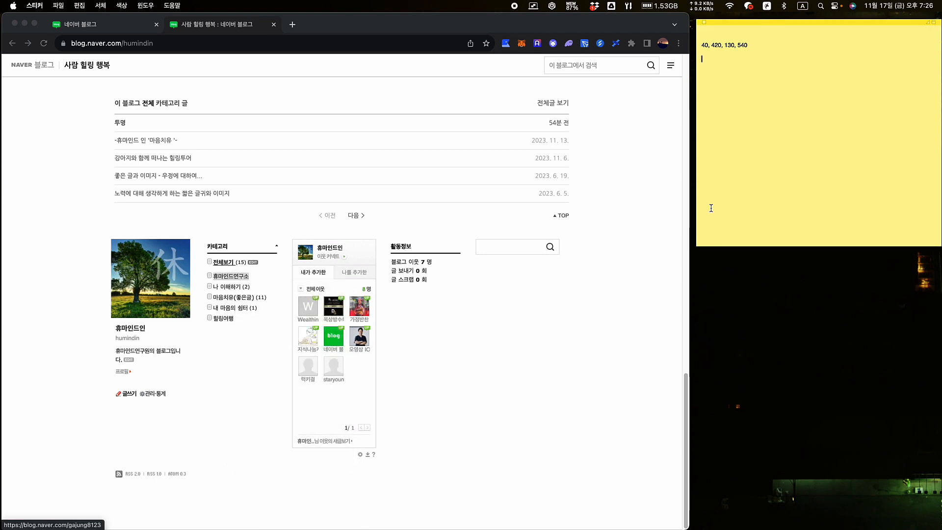
{"action": "right_click", "coordinate": [711, 75]}
{"action": "left_click", "coordinate": [742, 100]}
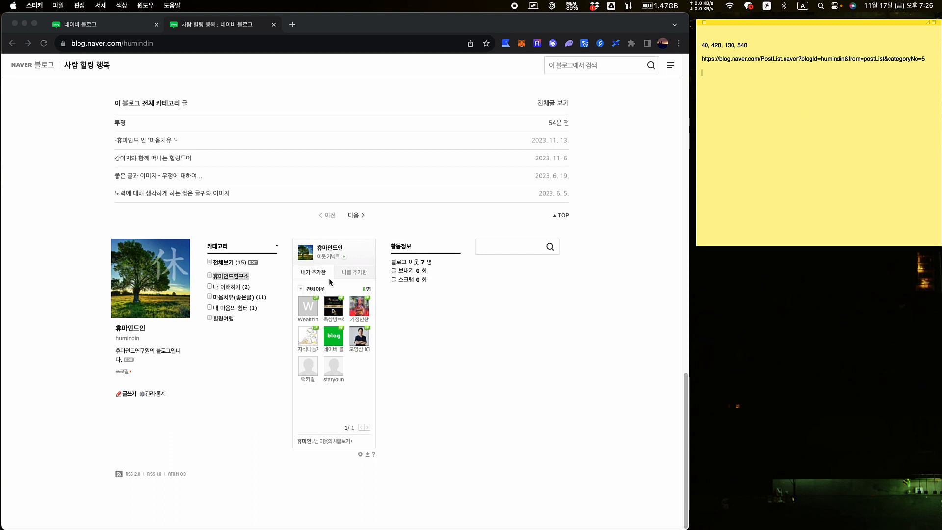
Paste the 나 이해하기 category link (categoryNo=2) on a new note line, then move to 마음치유(좋은글)
{"action": "right_click", "coordinate": [236, 290]}
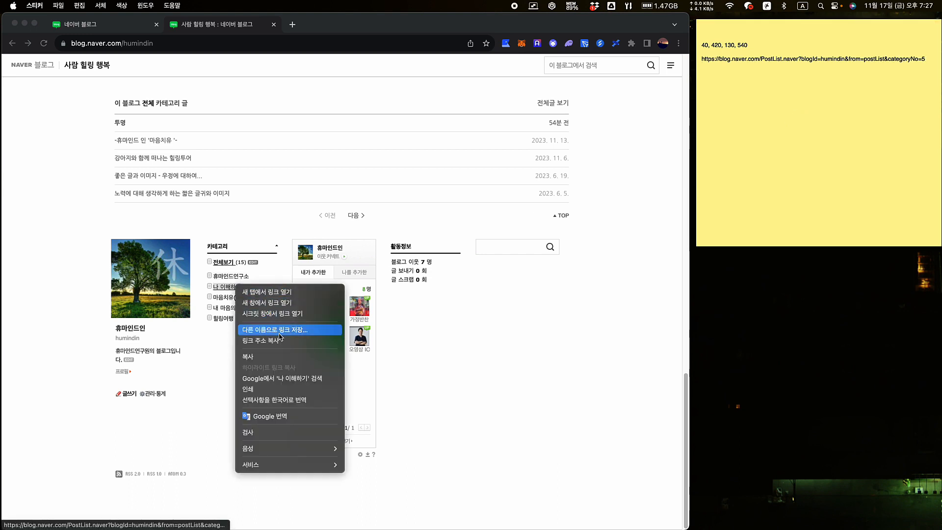
{"action": "left_click", "coordinate": [265, 340]}
{"action": "left_click", "coordinate": [720, 145]}
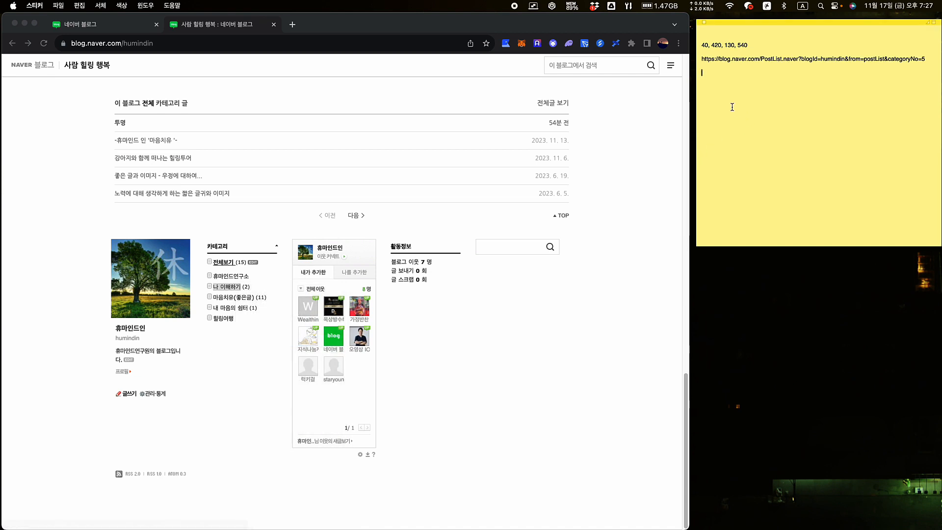
{"action": "right_click", "coordinate": [712, 75]}
{"action": "left_click", "coordinate": [744, 104]}
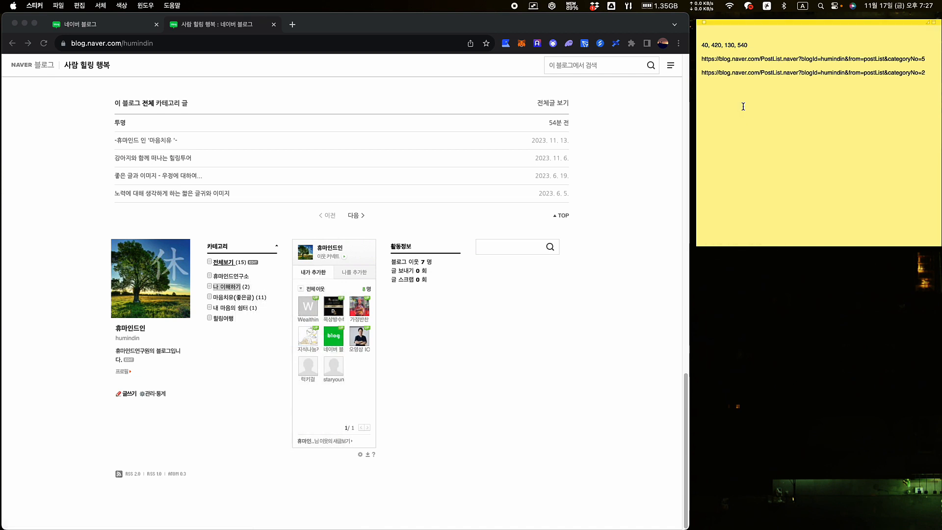
{"action": "right_click", "coordinate": [228, 302]}
Add the remaining category links (categoryNo=3, 1, 4) to the sticky note and go to 관리·통계
{"action": "left_click", "coordinate": [262, 352]}
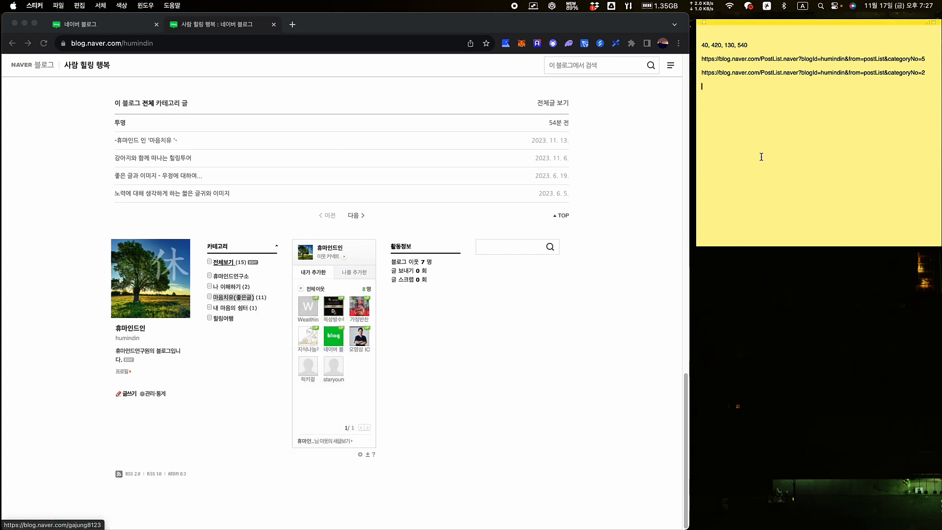
{"action": "key", "text": "super+v"}
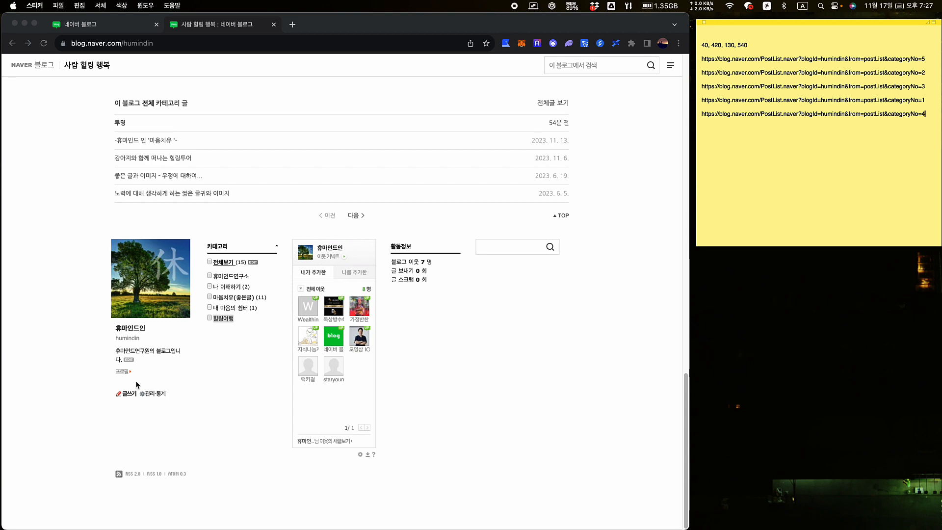
{"action": "left_click", "coordinate": [151, 395]}
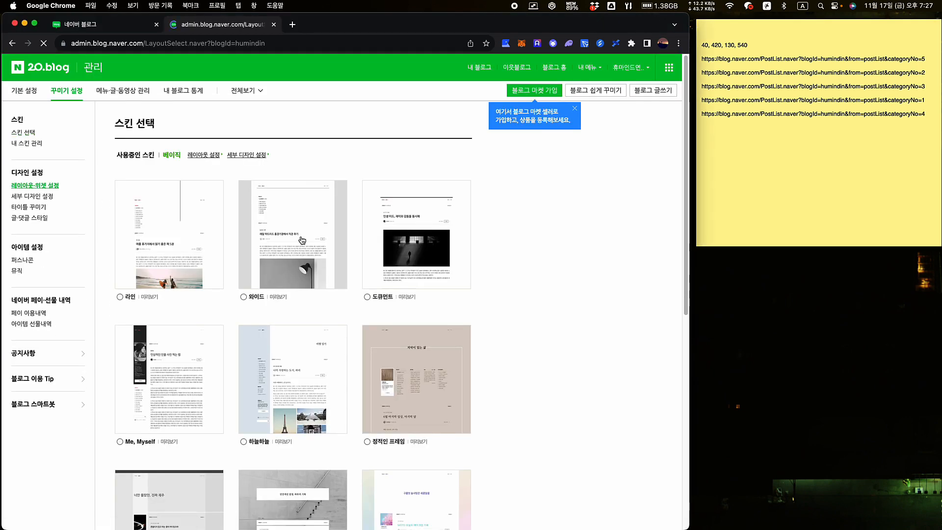
In the 투명1 widget's code, begin an image map with a map tag and an area tag
{"action": "left_click", "coordinate": [40, 186]}
{"action": "scroll", "coordinate": [445, 338], "scroll_direction": "down", "scroll_amount": 8}
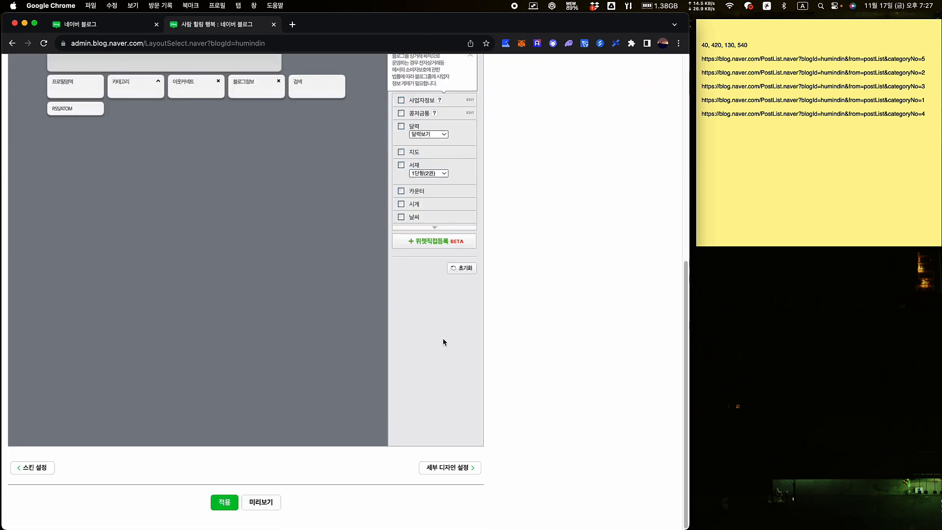
{"action": "left_click", "coordinate": [434, 227]}
{"action": "scroll", "coordinate": [417, 373], "scroll_direction": "up", "scroll_amount": 2}
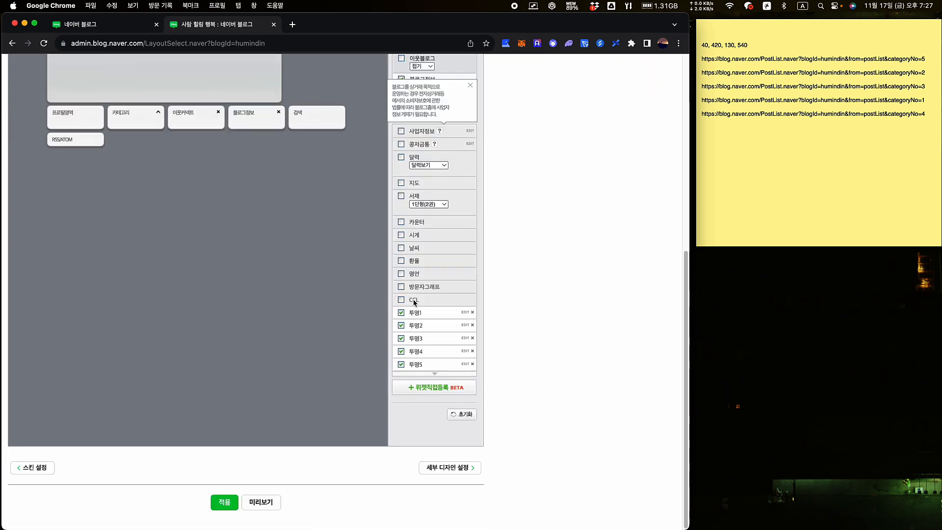
{"action": "left_click", "coordinate": [466, 314]}
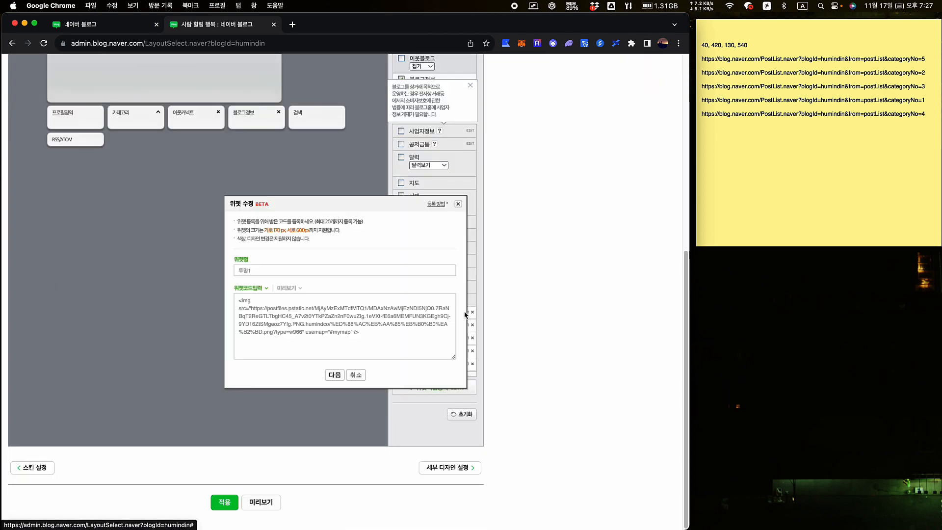
{"action": "left_click", "coordinate": [360, 339]}
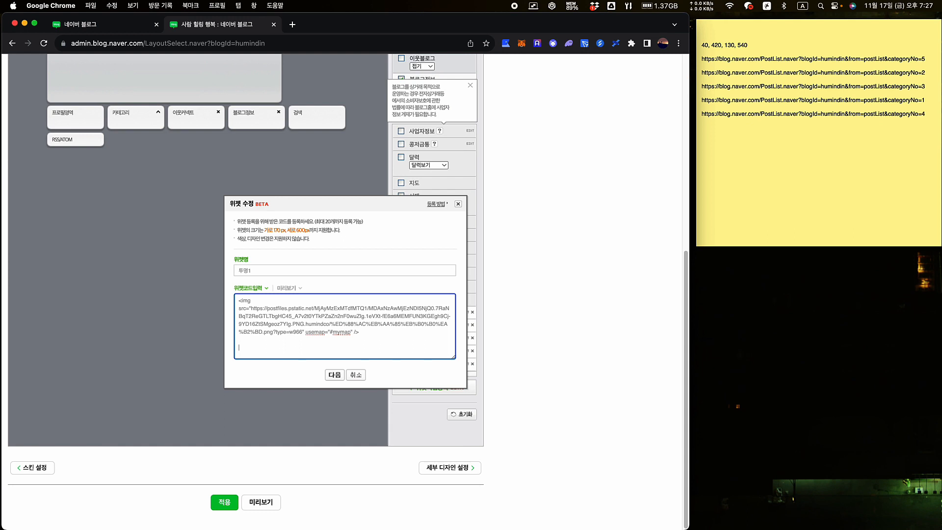
{"action": "type", "text": "<map name=\"mymap\">"}
{"action": "key", "text": "Return"}
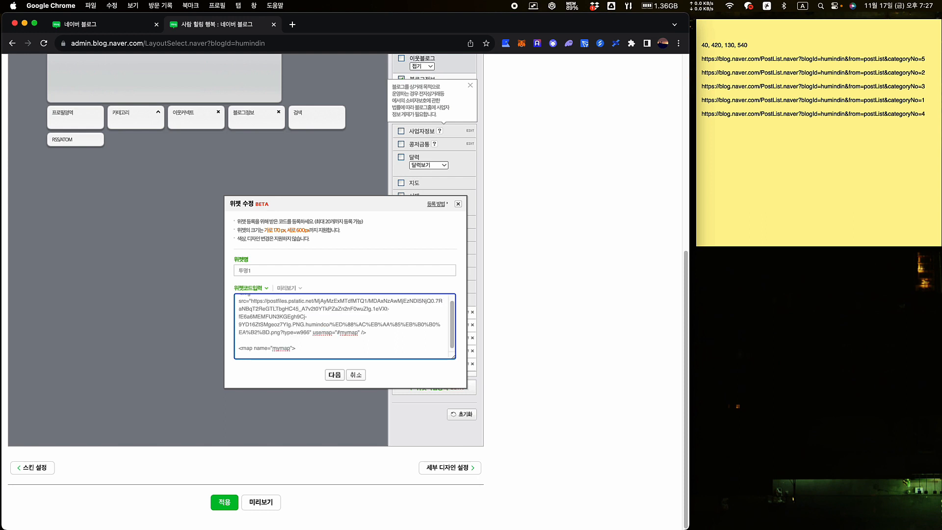
{"action": "type", "text": "<area shape=\"rect\" coords=\""}
Fill in the area's coords as 40, 420, 130, 540 from the sticky note
{"action": "left_click", "coordinate": [750, 45]}
{"action": "left_click_drag", "start_coordinate": [749, 45], "coordinate": [697, 45]}
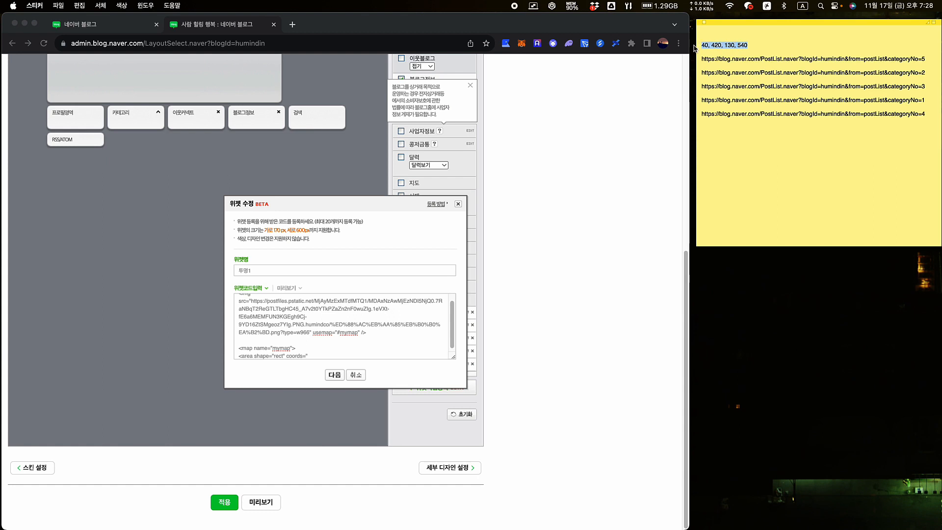
{"action": "key", "text": "super+c"}
{"action": "left_click", "coordinate": [334, 355]}
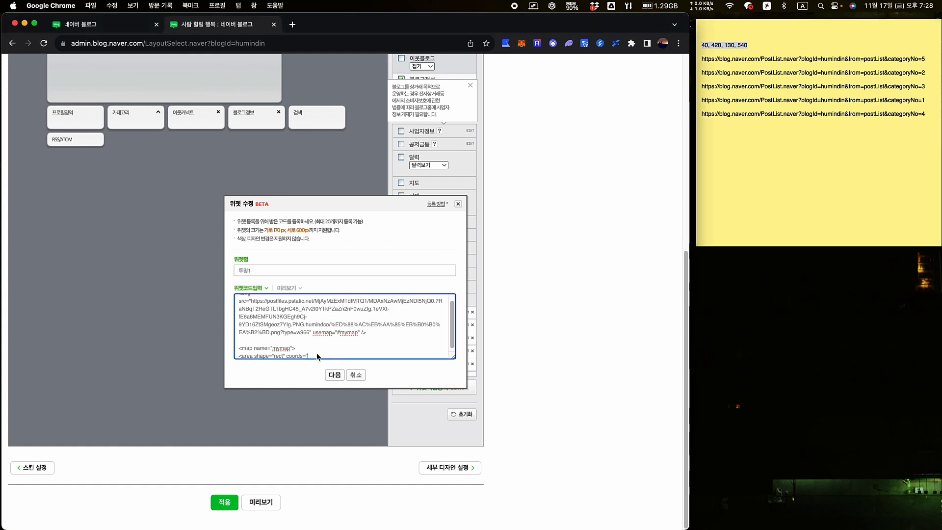
{"action": "key", "text": "super+v"}
{"action": "type", "text": "\""}
Set the area's href to the categoryNo=5 category URL from the note
{"action": "left_click", "coordinate": [893, 65]}
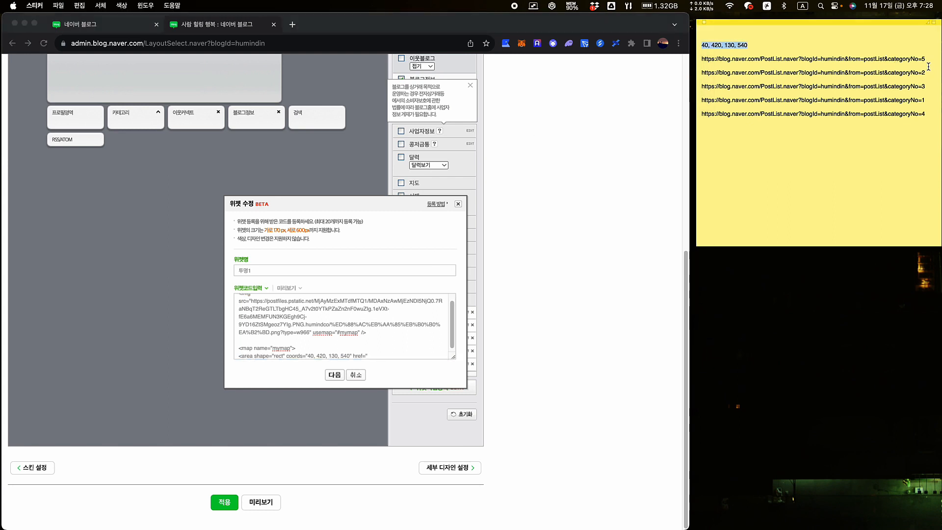
{"action": "left_click_drag", "start_coordinate": [927, 59], "coordinate": [694, 66]}
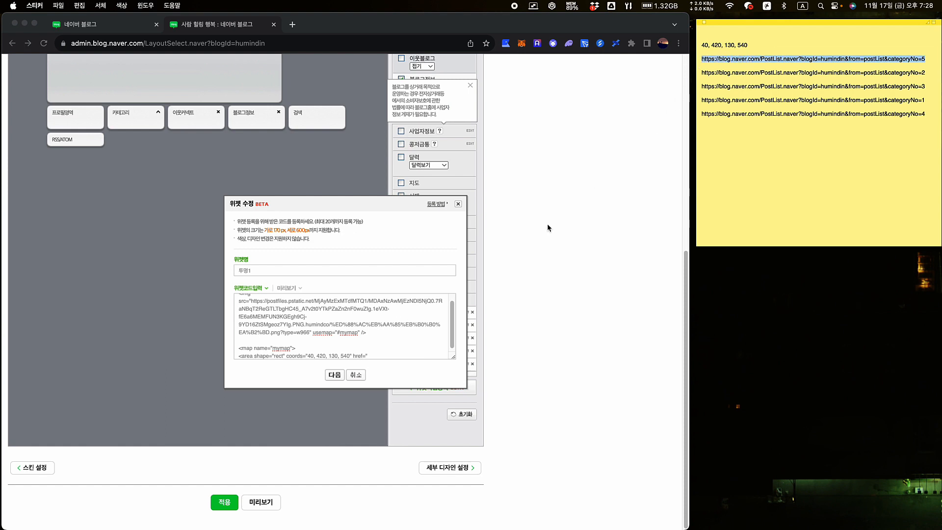
{"action": "left_click", "coordinate": [380, 356]}
{"action": "key", "text": "super+v"}
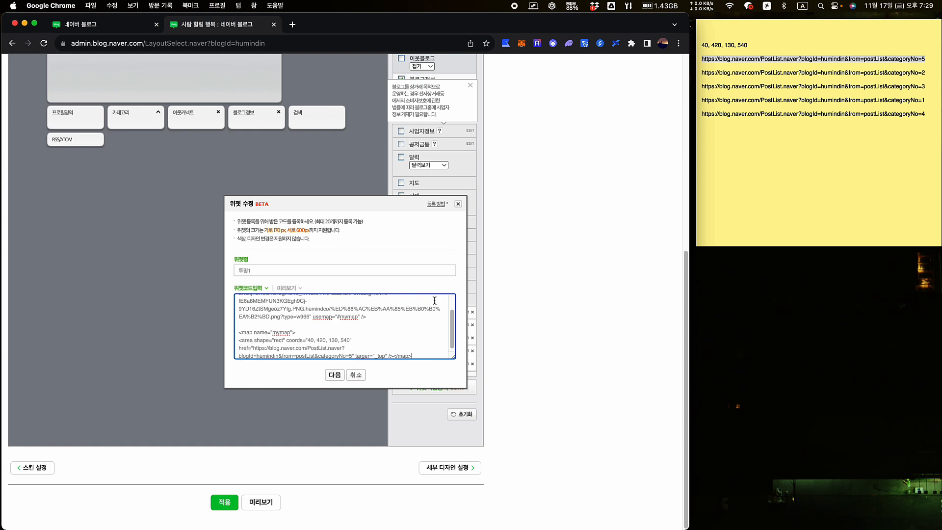
Select the finished map block for reuse, then save the 투명1 widget and confirm
{"action": "scroll", "coordinate": [385, 343], "scroll_direction": "down", "scroll_amount": 1}
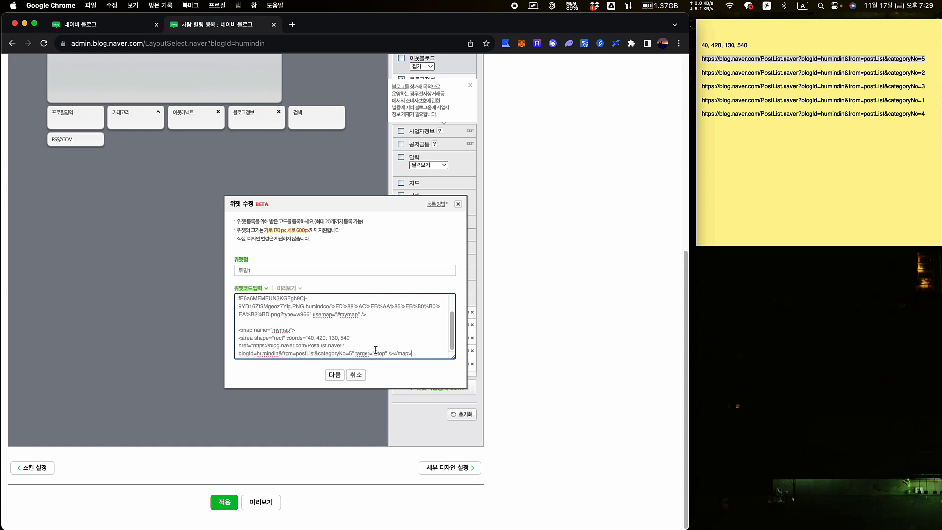
{"action": "left_click_drag", "start_coordinate": [413, 354], "coordinate": [239, 332]}
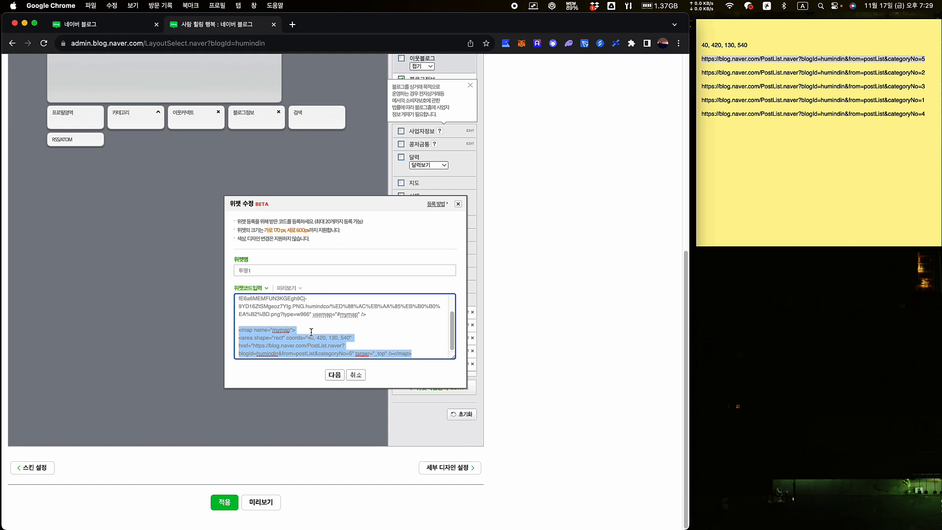
{"action": "left_click", "coordinate": [334, 375]}
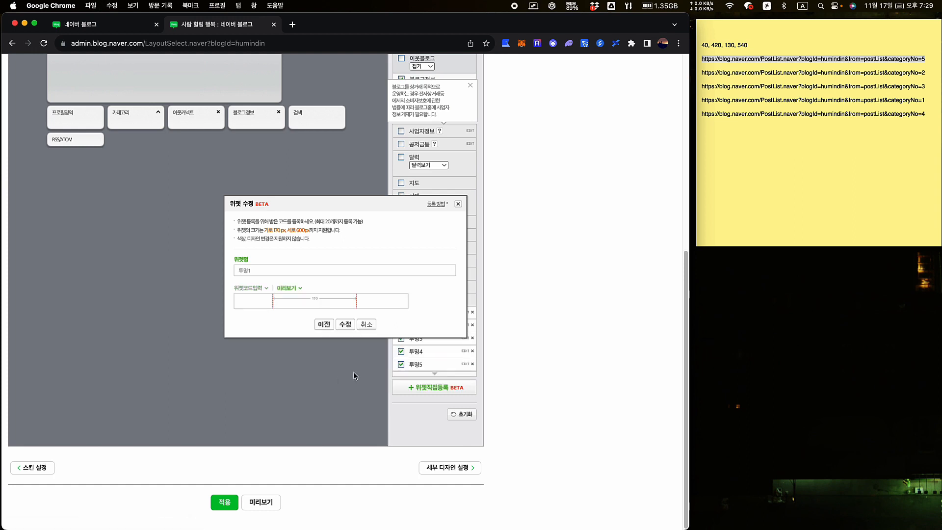
{"action": "scroll", "coordinate": [351, 392], "scroll_direction": "down", "scroll_amount": 4}
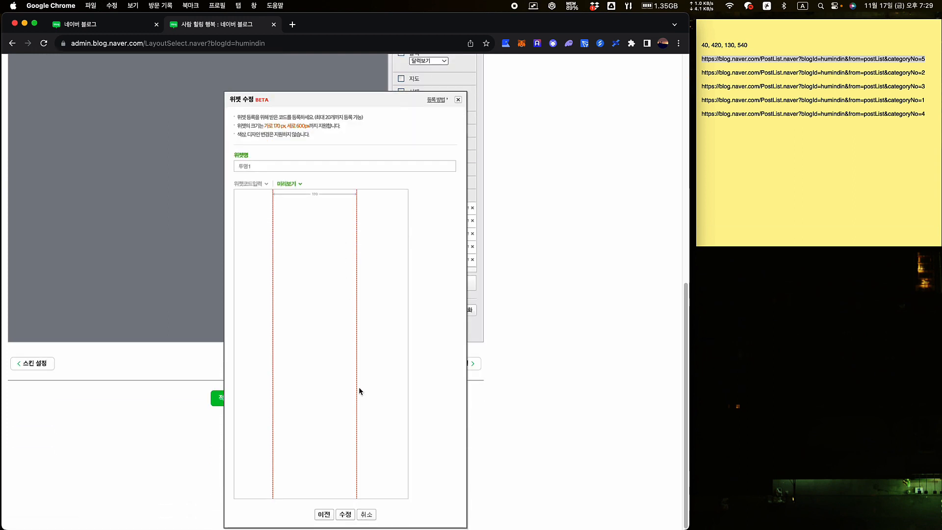
{"action": "left_click", "coordinate": [344, 515]}
{"action": "left_click", "coordinate": [432, 98]}
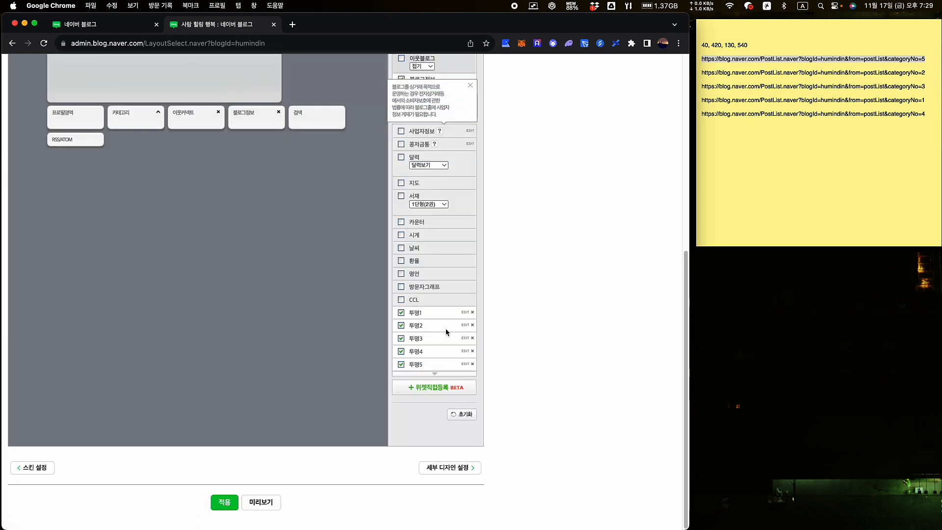
Paste the copied image-map block into the 투명2 widget's code
{"action": "left_click", "coordinate": [465, 325]}
{"action": "left_click", "coordinate": [384, 338]}
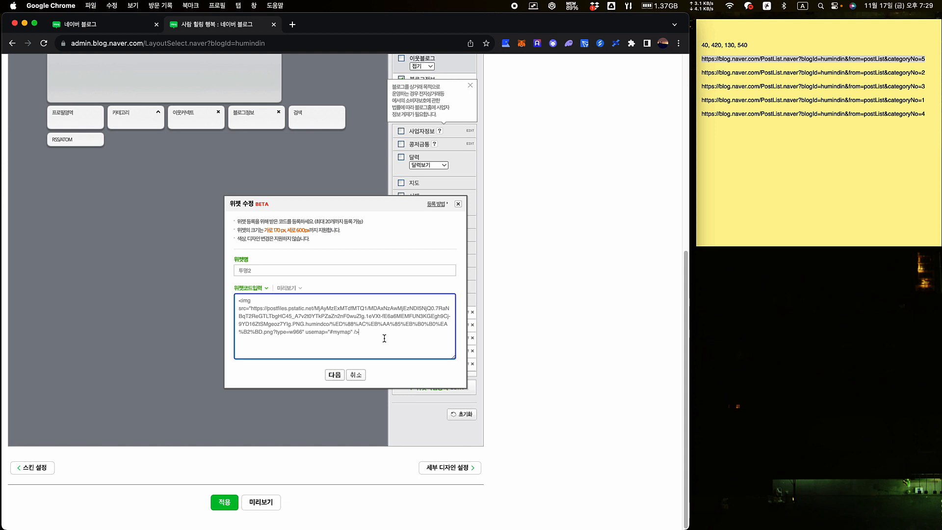
{"action": "key", "text": "super+v"}
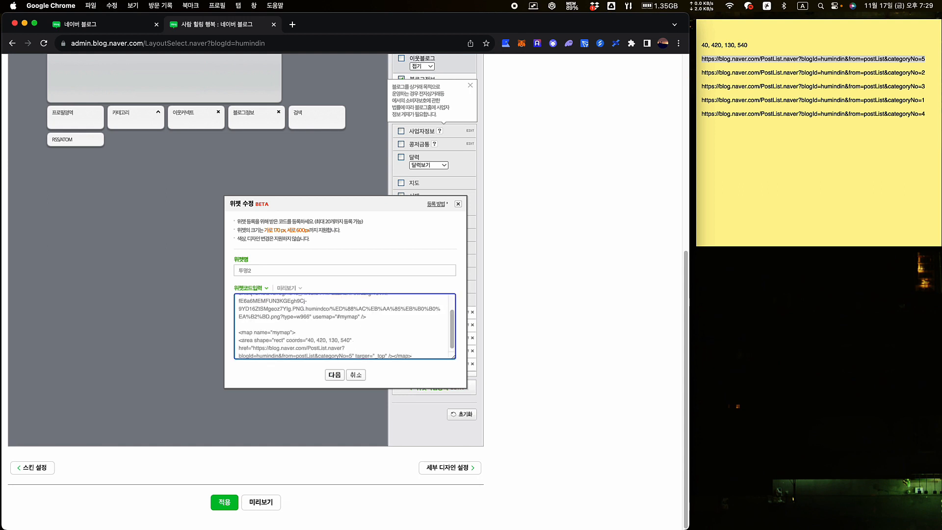
Replace the categoryNo=5 href with the categoryNo=2 category URL from the note
{"action": "left_click", "coordinate": [776, 78]}
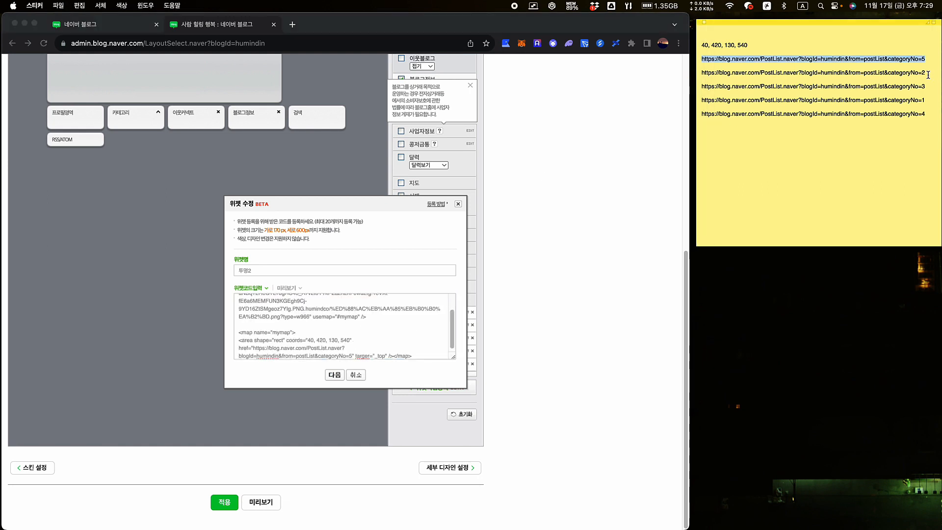
{"action": "left_click_drag", "start_coordinate": [926, 74], "coordinate": [700, 75]}
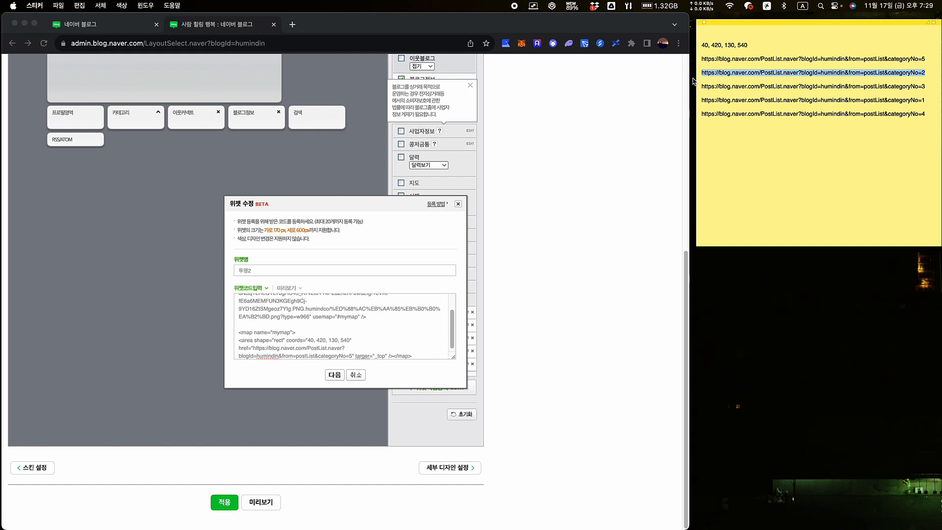
{"action": "scroll", "coordinate": [320, 325], "scroll_direction": "down", "scroll_amount": 1}
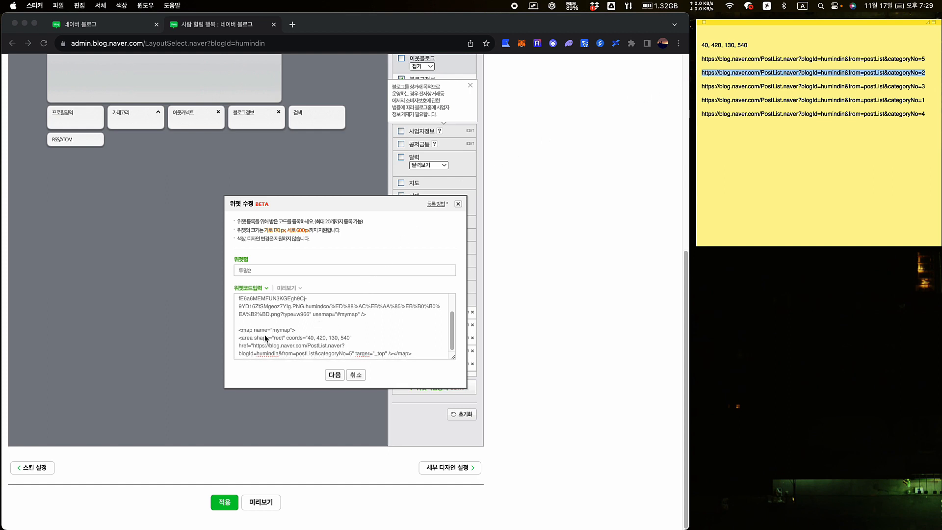
{"action": "left_click", "coordinate": [254, 349]}
{"action": "left_click_drag", "start_coordinate": [254, 349], "coordinate": [353, 353]}
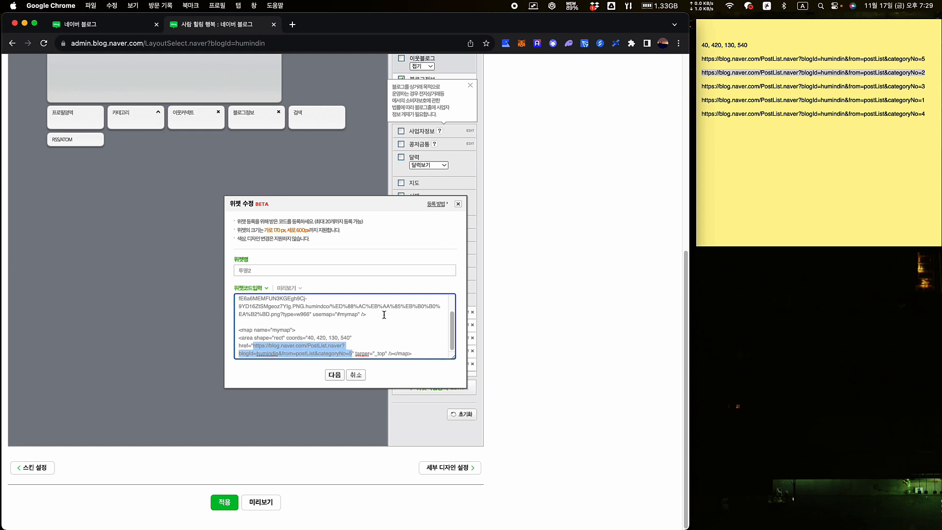
{"action": "key", "text": "super+v"}
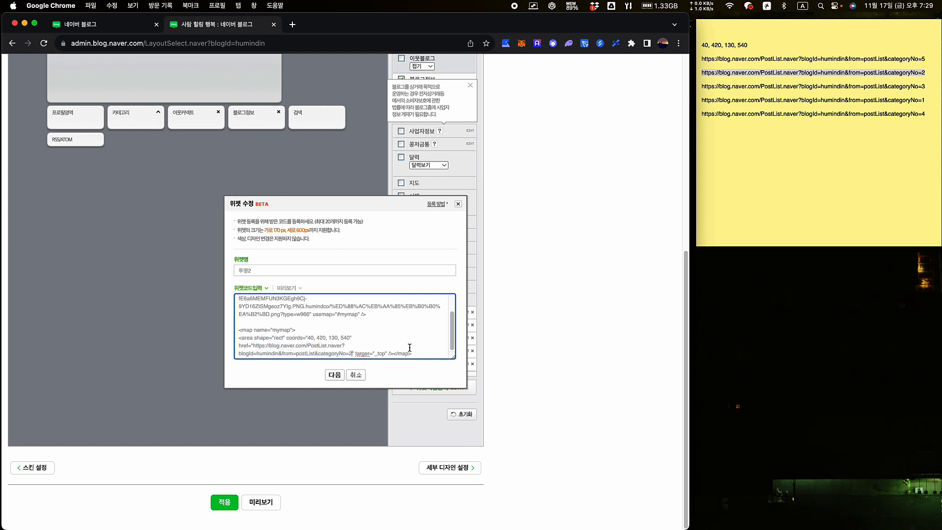
Save the edited 투명2 widget and confirm the notice
{"action": "left_click", "coordinate": [335, 375]}
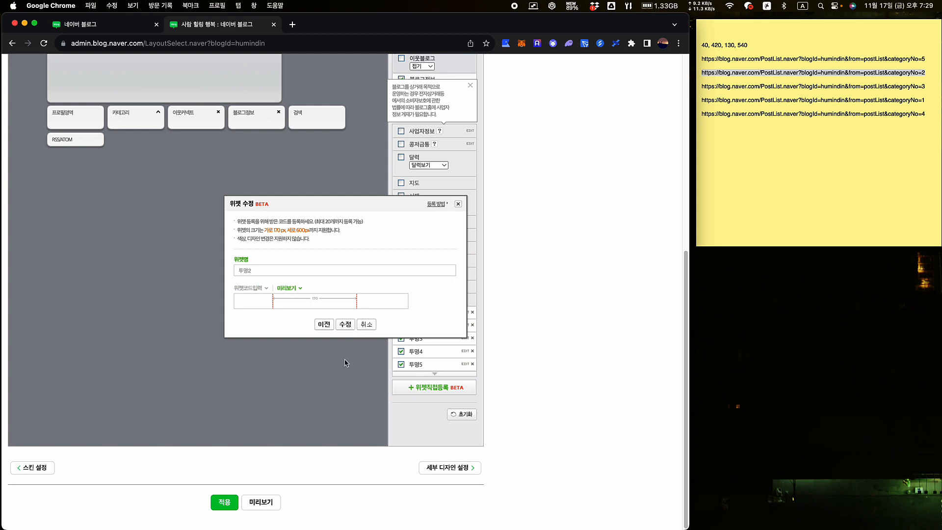
{"action": "scroll", "coordinate": [343, 393], "scroll_direction": "down", "scroll_amount": 3}
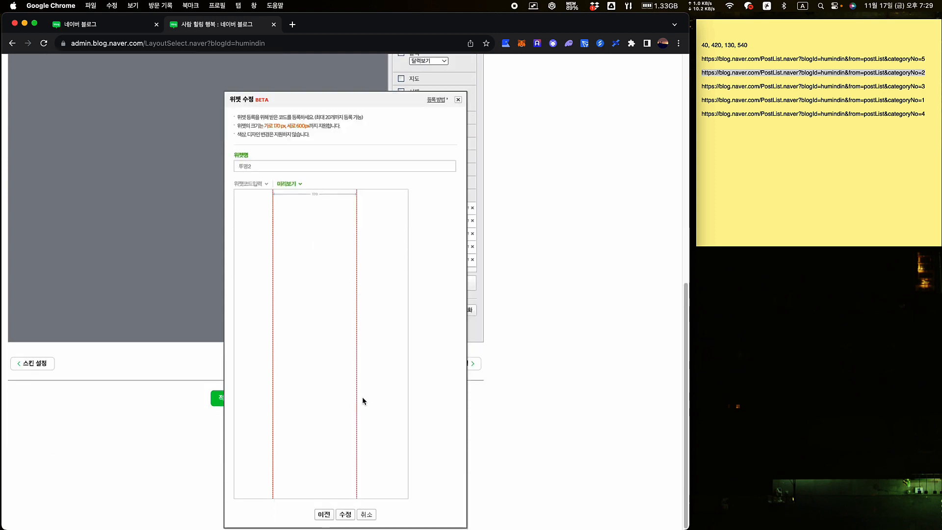
{"action": "left_click", "coordinate": [346, 513]}
{"action": "left_click", "coordinate": [431, 97]}
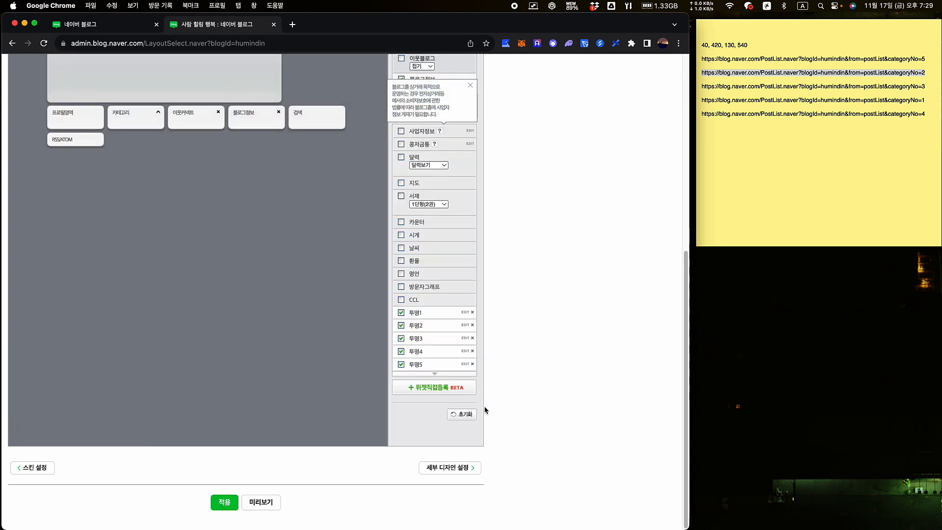
Check the 투명3 and 투명2 widget code without changes, then apply the layout
{"action": "left_click", "coordinate": [465, 338]}
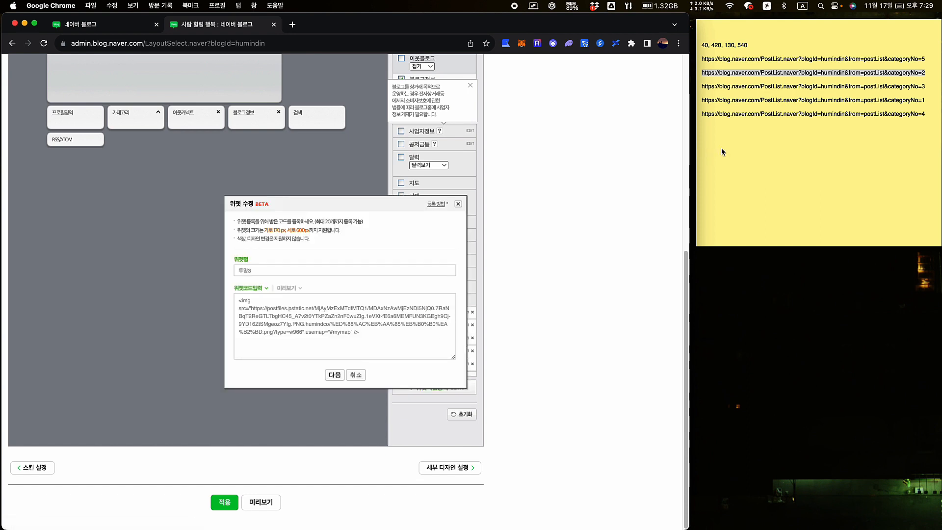
{"action": "left_click", "coordinate": [392, 337]}
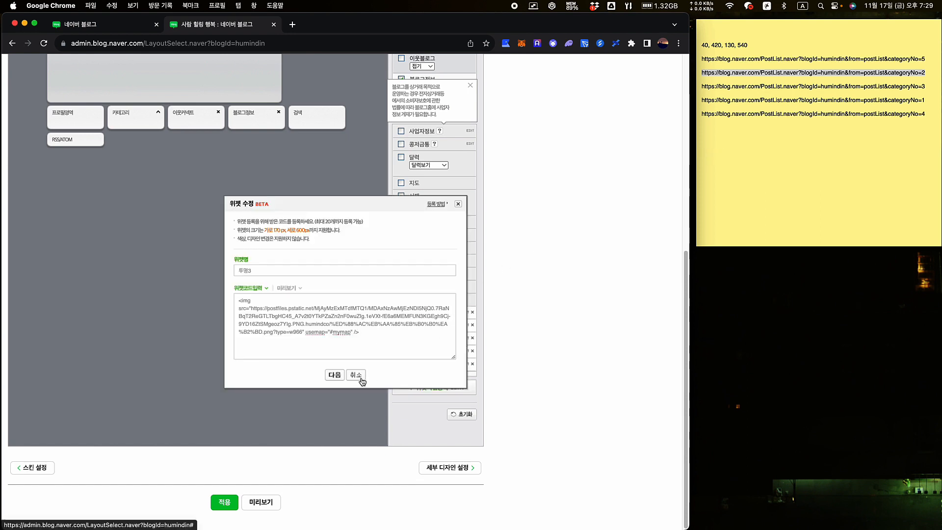
{"action": "left_click", "coordinate": [360, 377]}
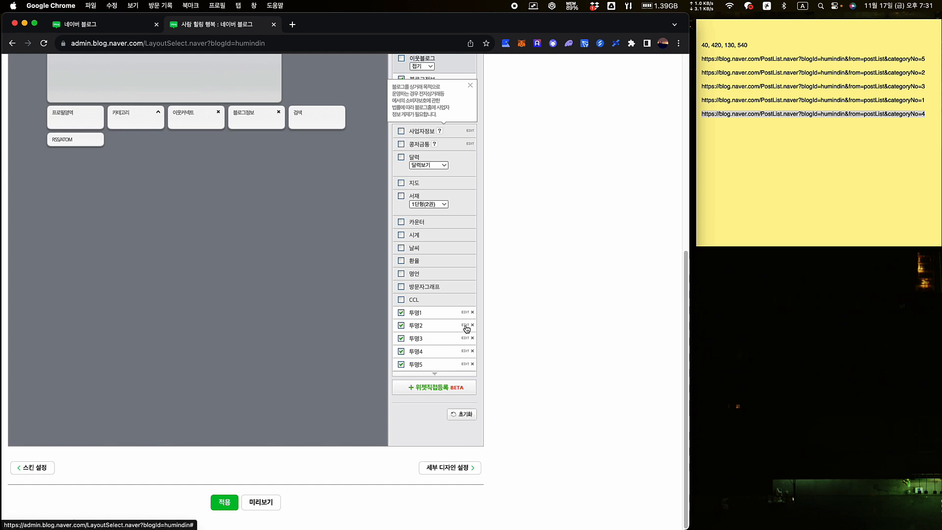
{"action": "left_click", "coordinate": [466, 326]}
{"action": "left_click", "coordinate": [364, 376]}
{"action": "left_click", "coordinate": [225, 502]}
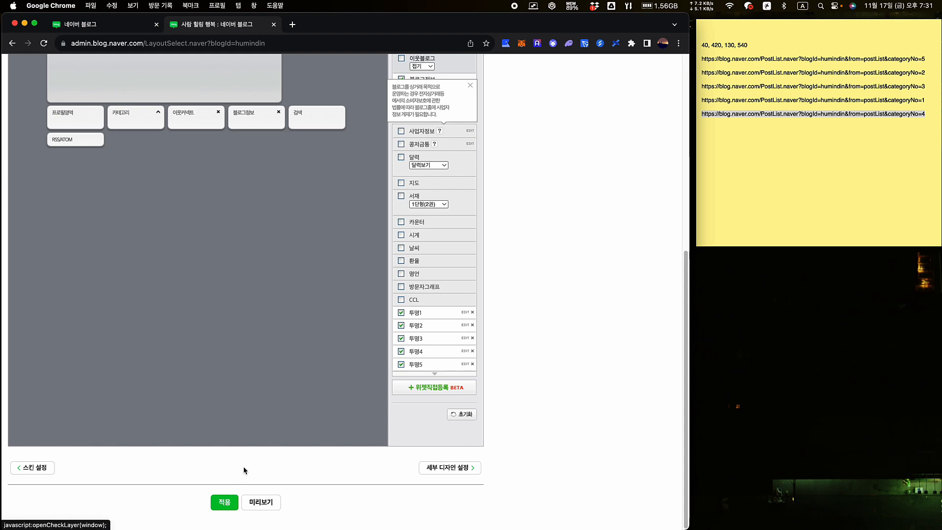